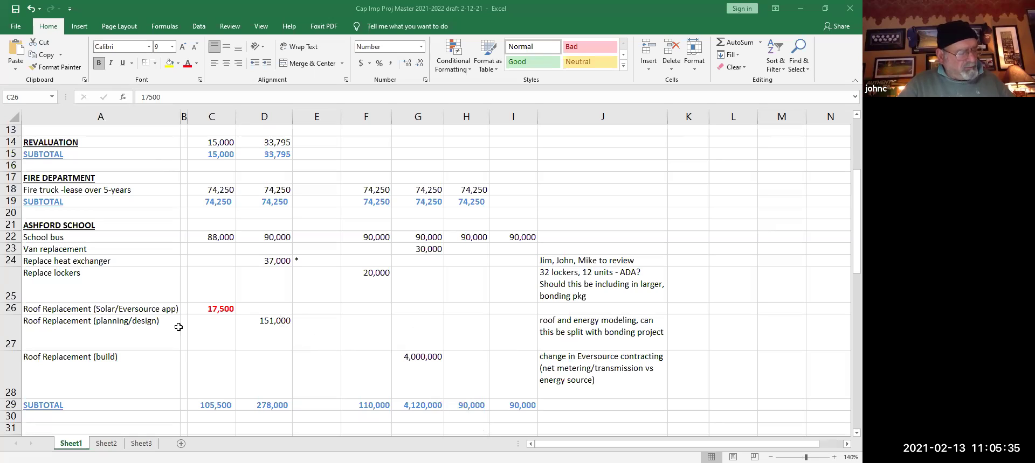
Add the note "1% account" in column J for the Roof Replacement (Solar/Eversource app) row.
click(281, 321)
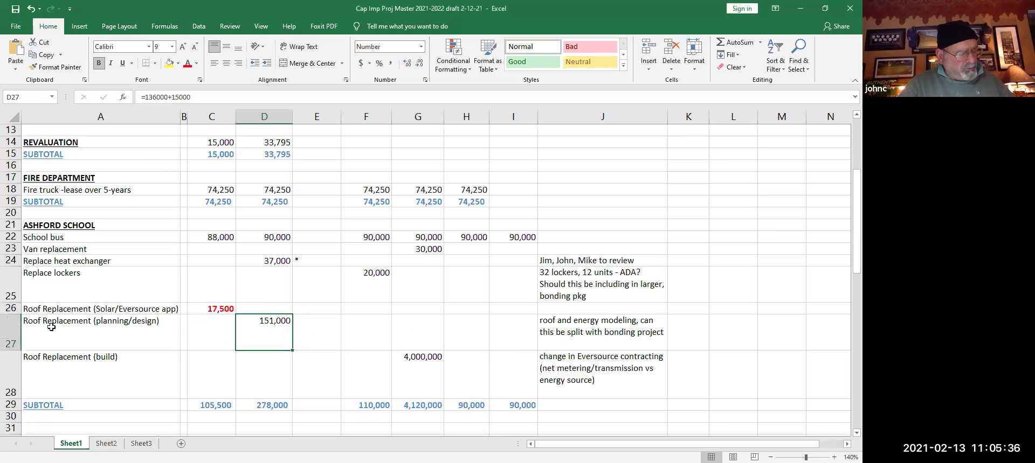
click(215, 312)
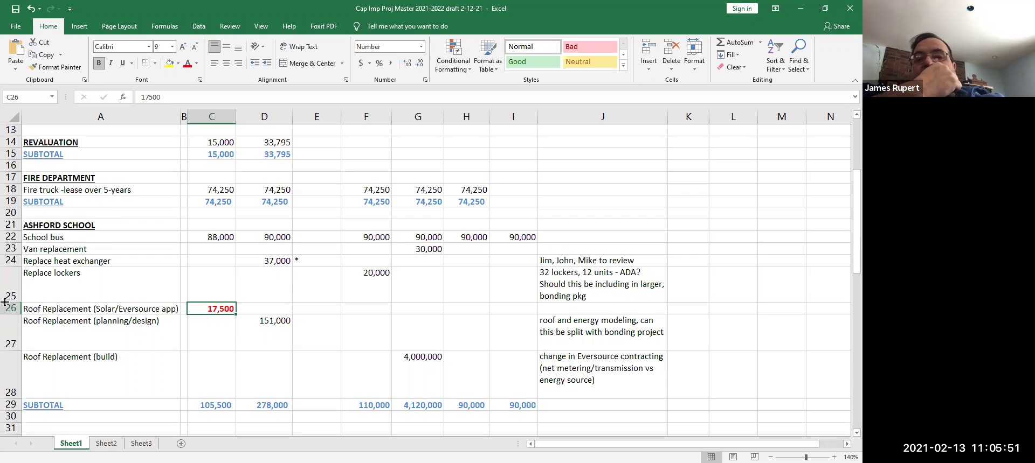
click(548, 309)
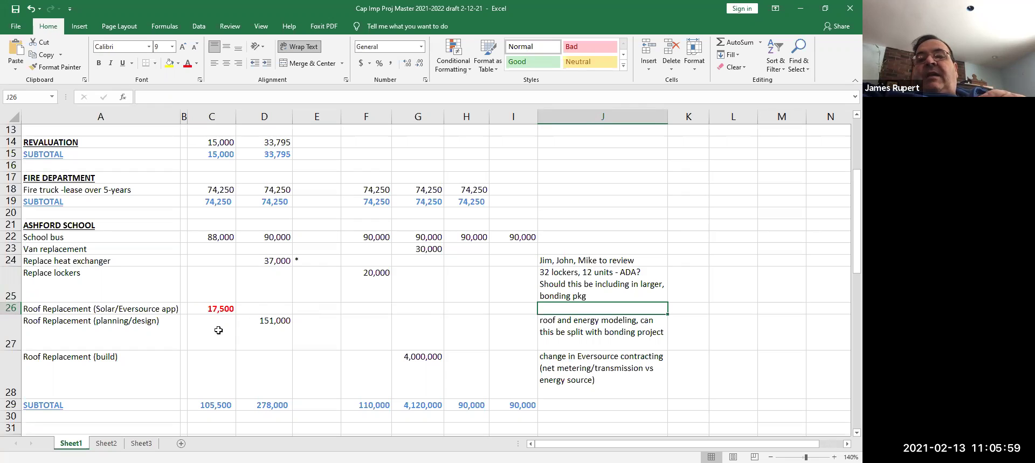
text(1)
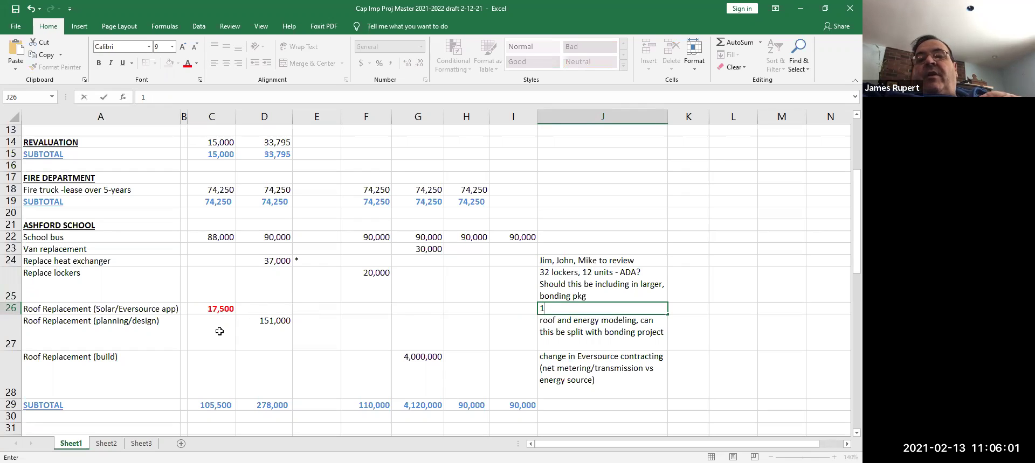
text($)
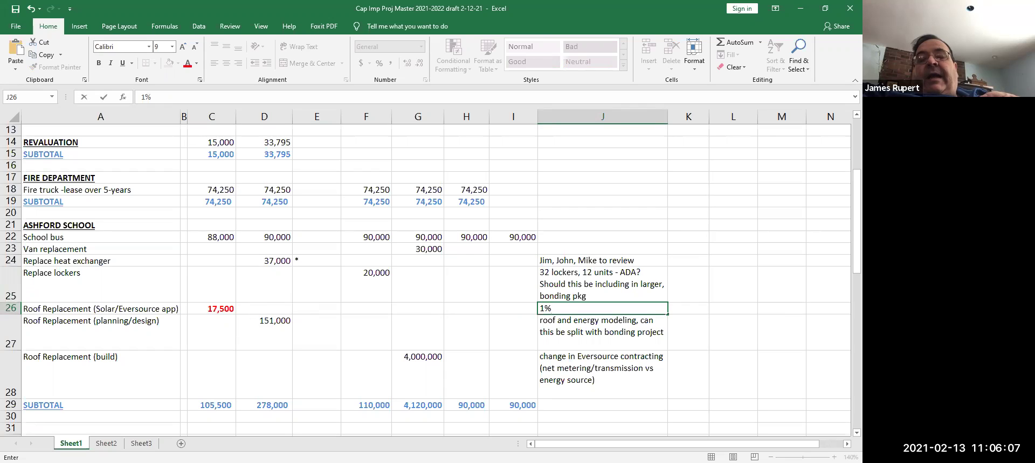
text( account)
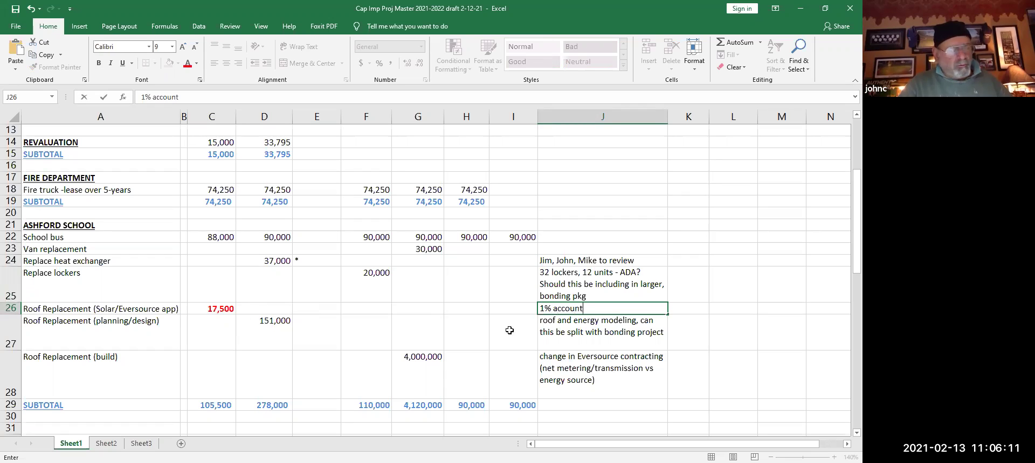
click(217, 310)
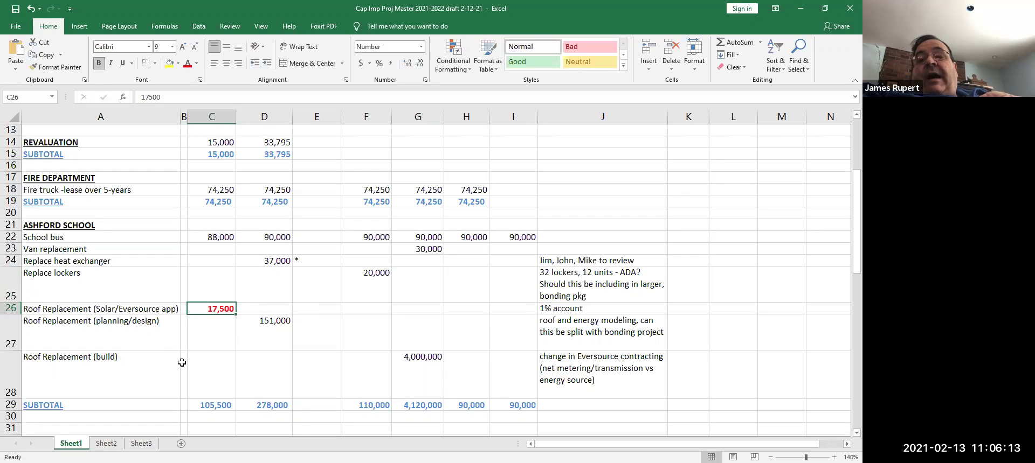
Set the column D amount for Roof Replacement (planning/design) to 25,000.
click(282, 322)
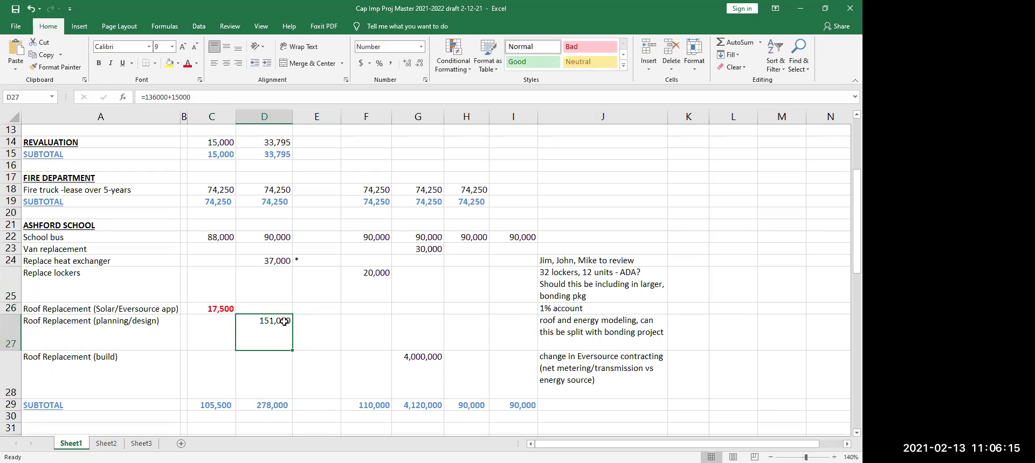
text(250)
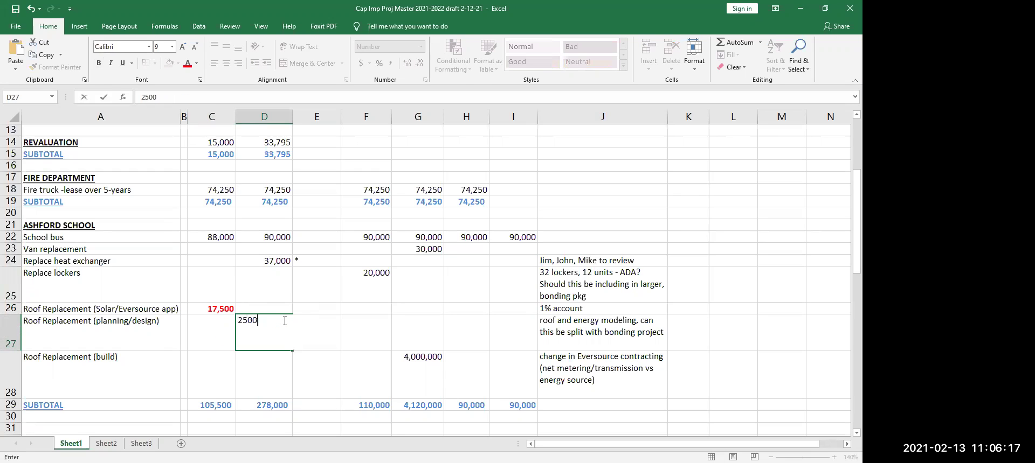
key(Return)
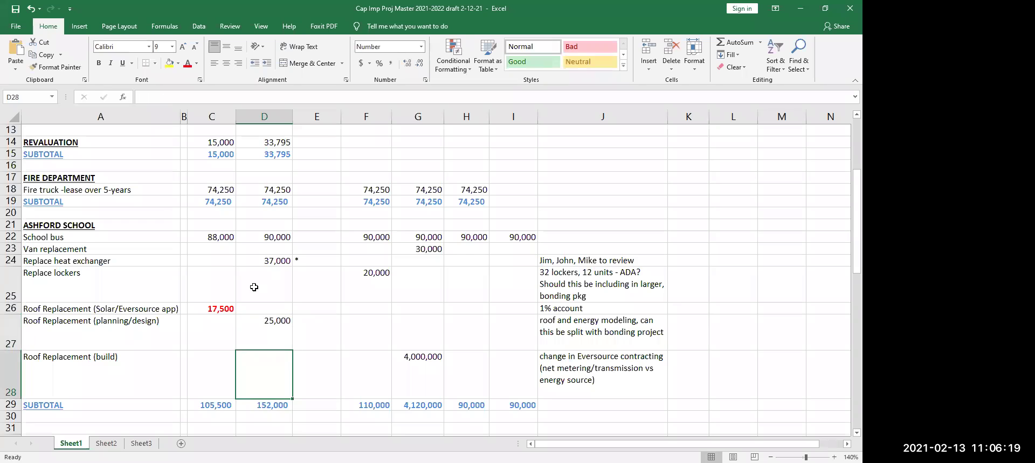
Replace the Roof Replacement (planning/design) note with "roof planning (for app) and energy modeling".
click(602, 332)
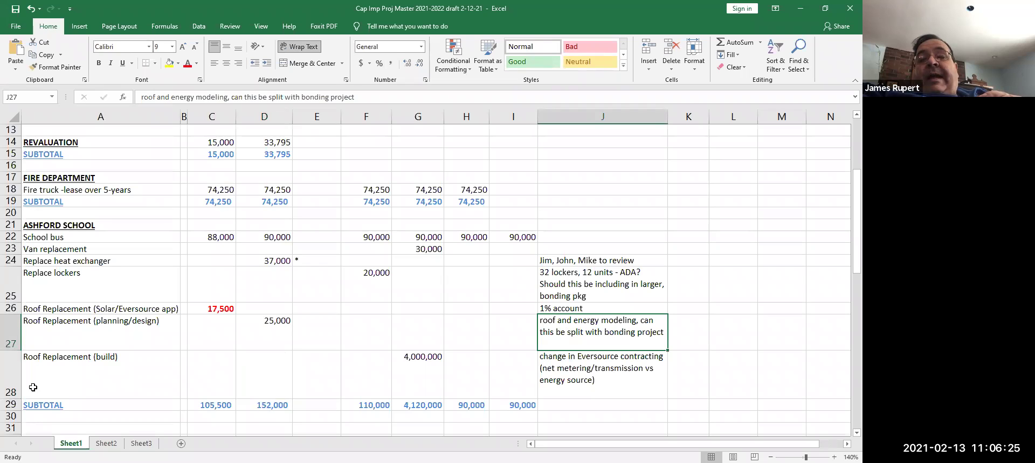
text(r)
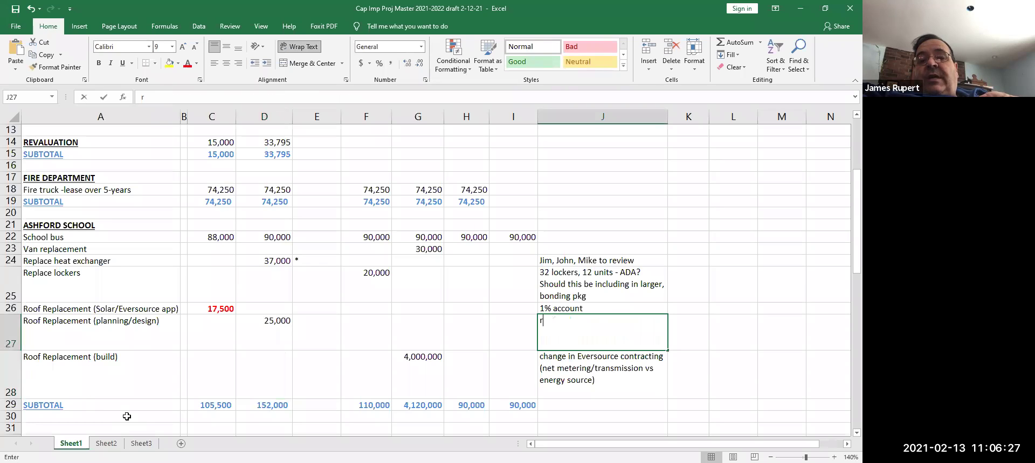
text(oof planni)
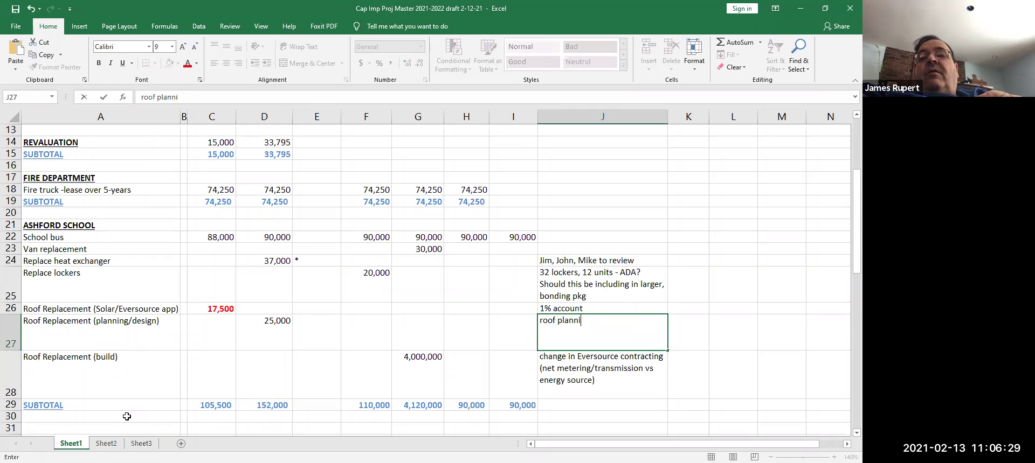
text(ng (for app) and )
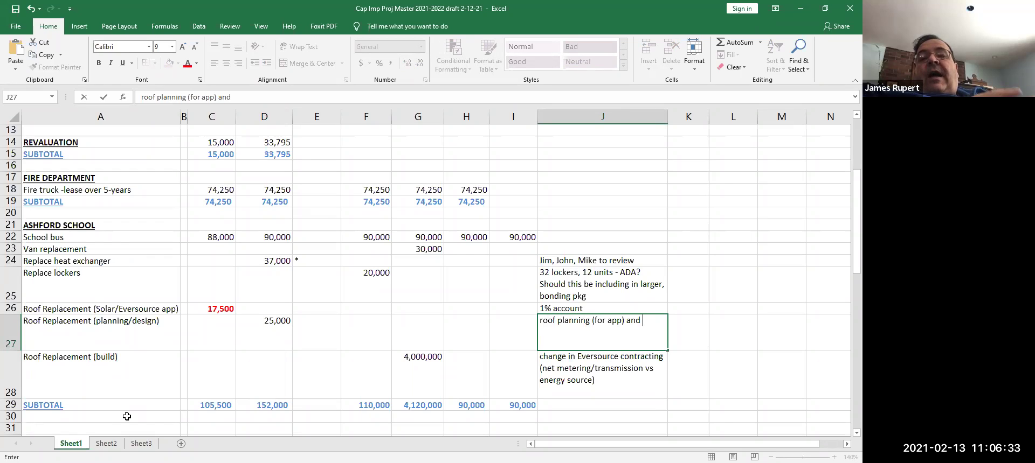
text(energy)
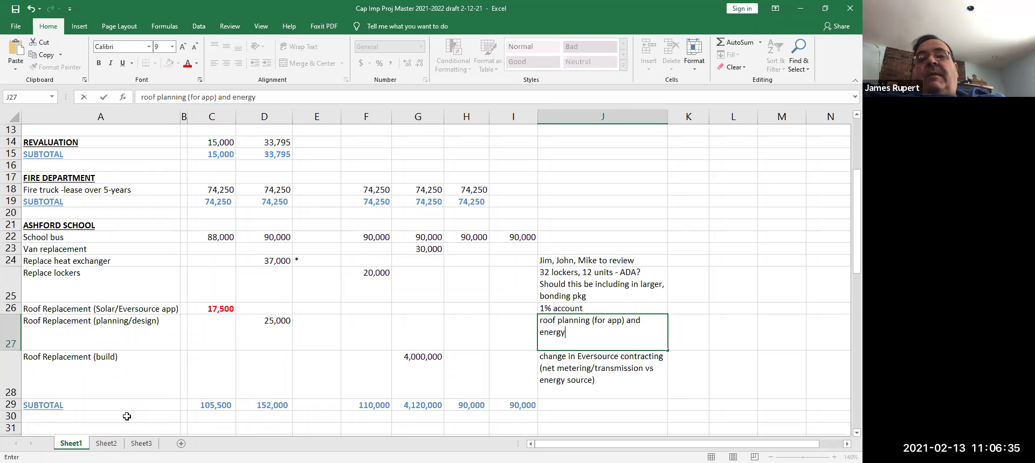
text( mo)
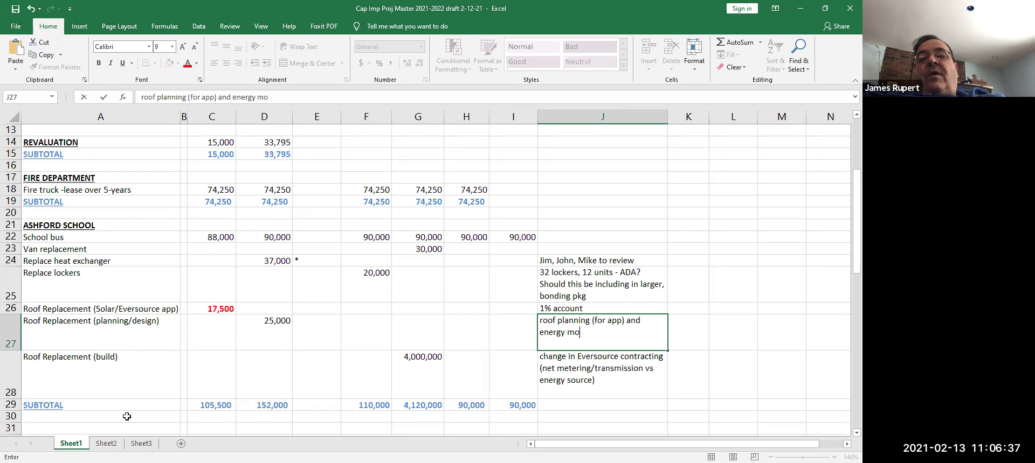
text(deling)
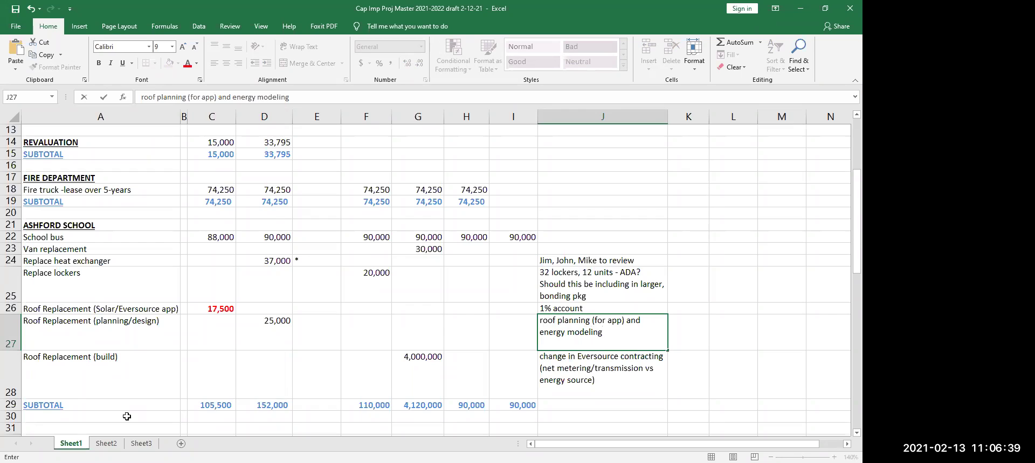
key(Return)
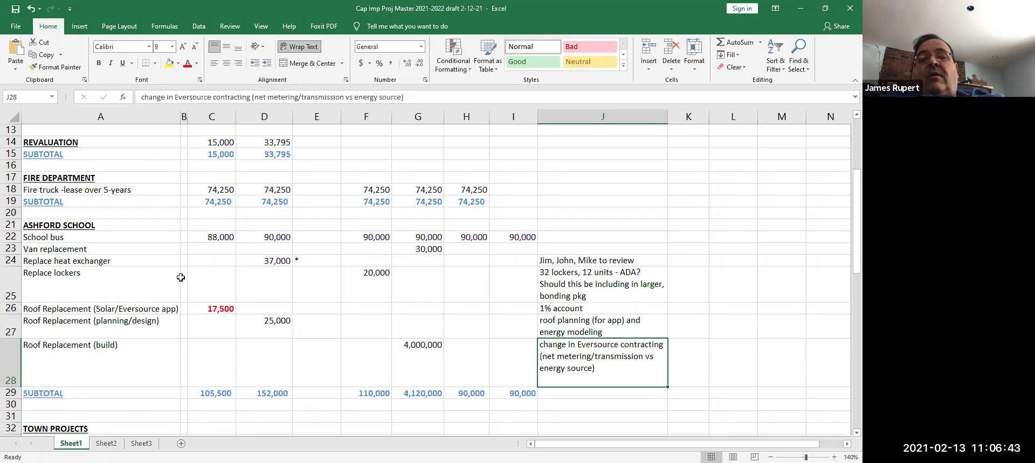
Extend the Roof Replacement (Solar/Eversource app) note to read "1% account - for solar planning".
click(571, 308)
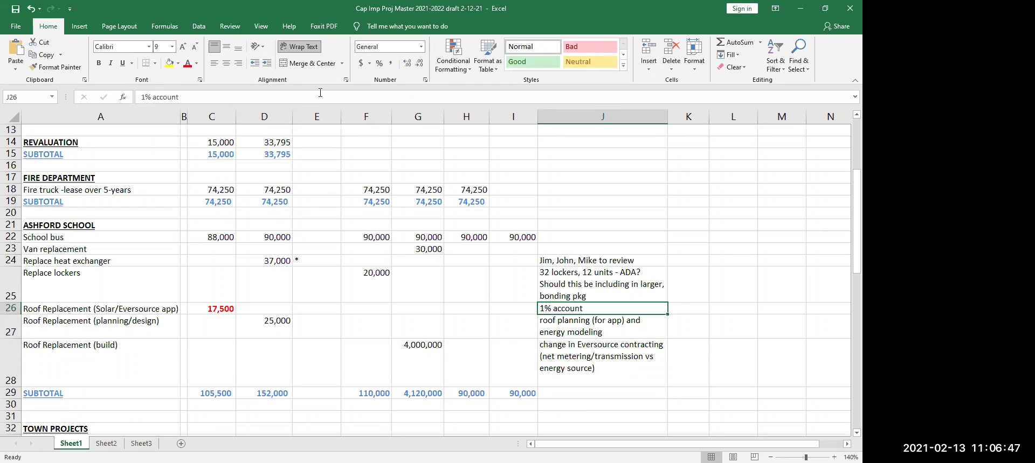
click(202, 99)
text(- for solar)
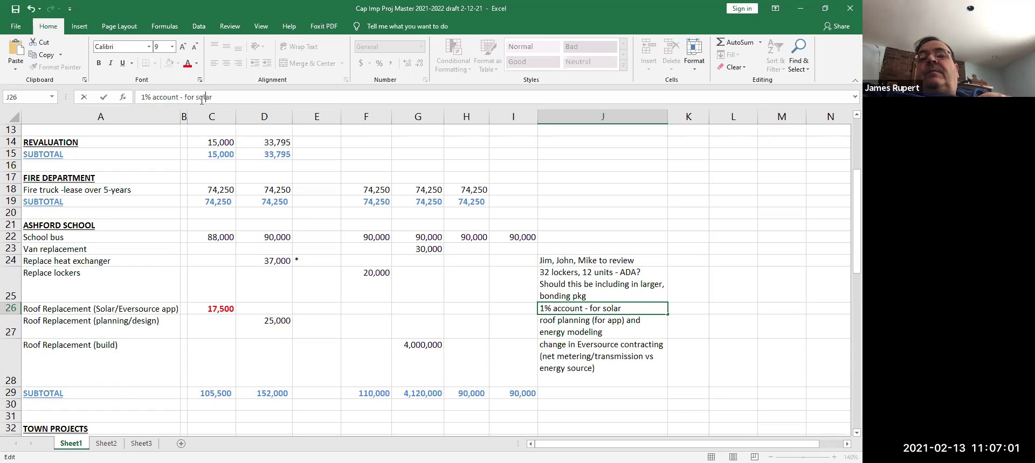
text(plam)
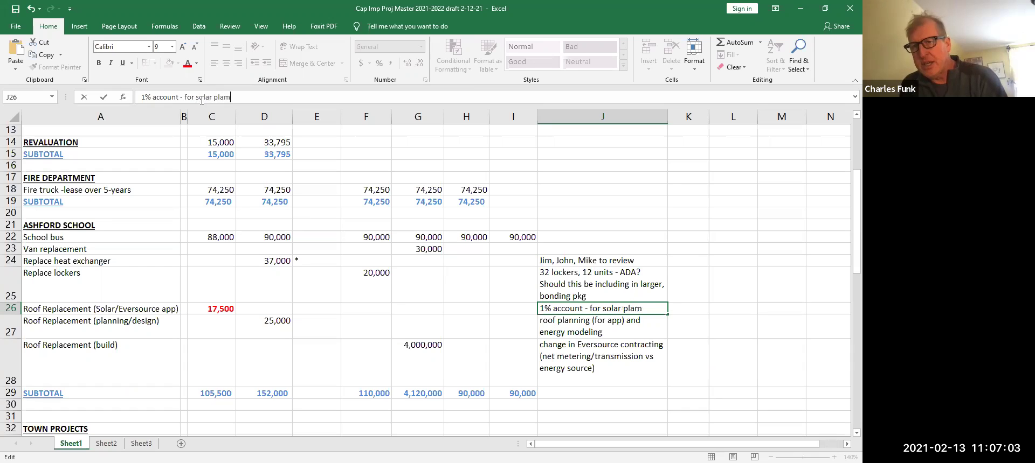
text(ning)
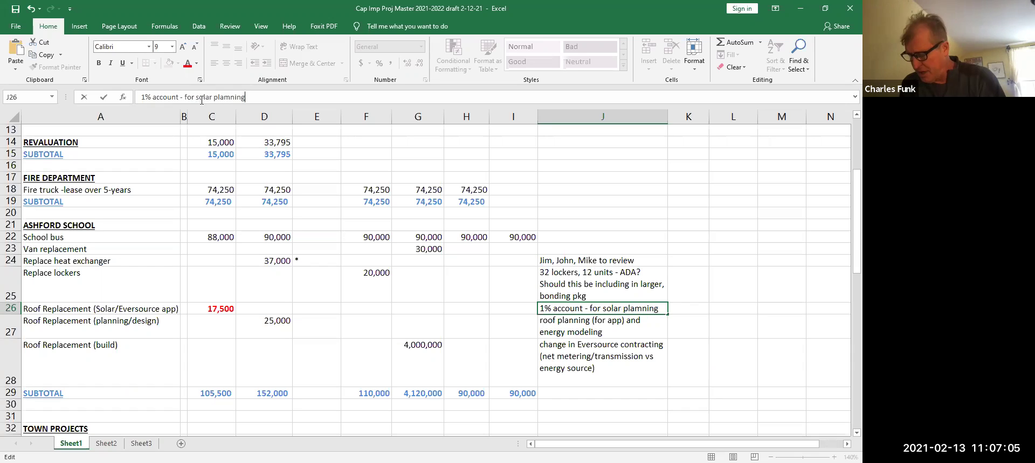
key(BackSpace)
key(BackSpace)
key(BackSpace)
key(BackSpace)
key(BackSpace)
text(nn)
key(Return)
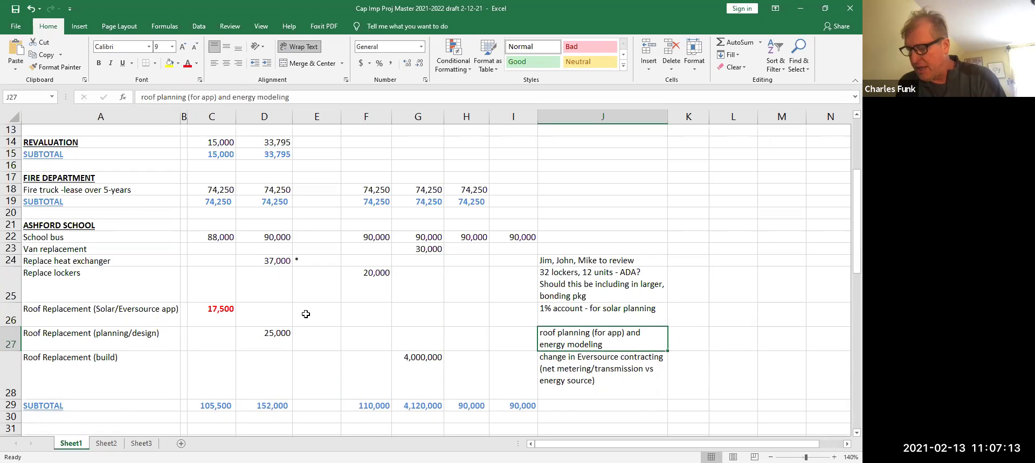
Insert "from Ashford School Unexpended" at the start of the Solar/Eversource app note in J26.
click(579, 307)
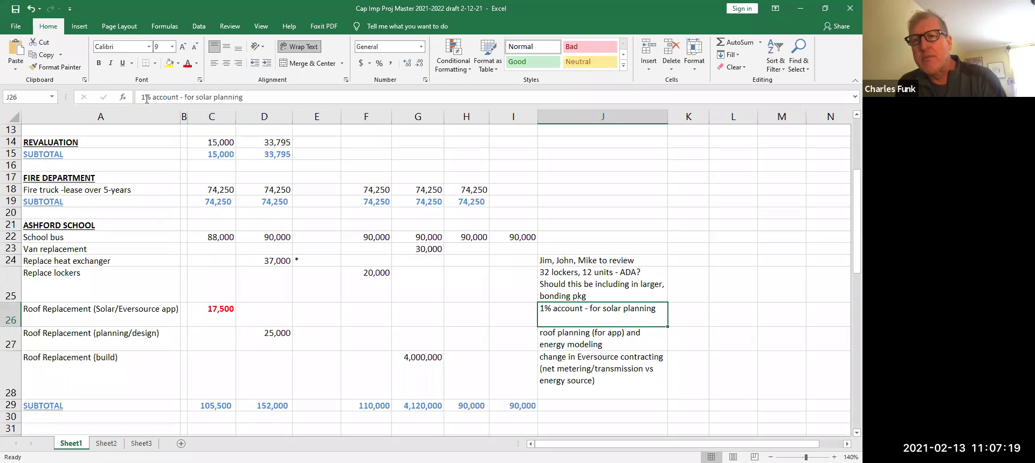
key(F2)
key(Home)
key(alt+Return)
text(from Ashford School )
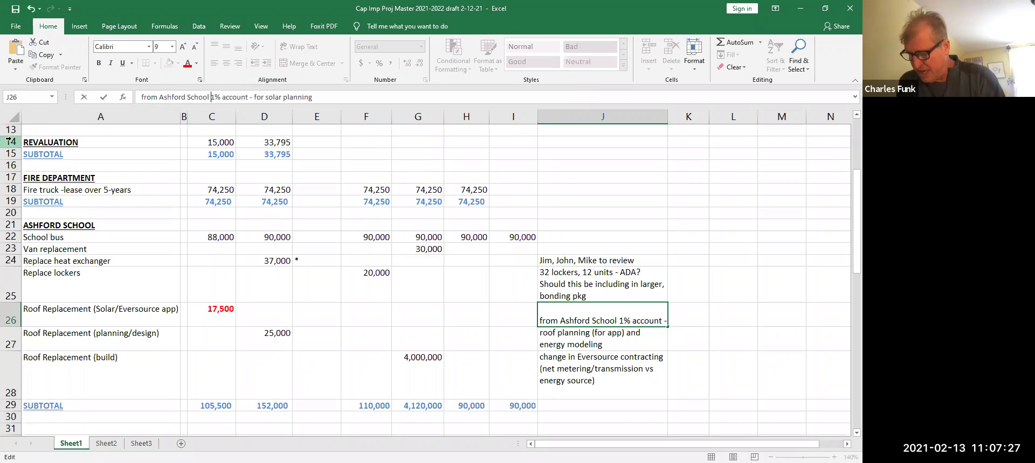
text(Unexpen)
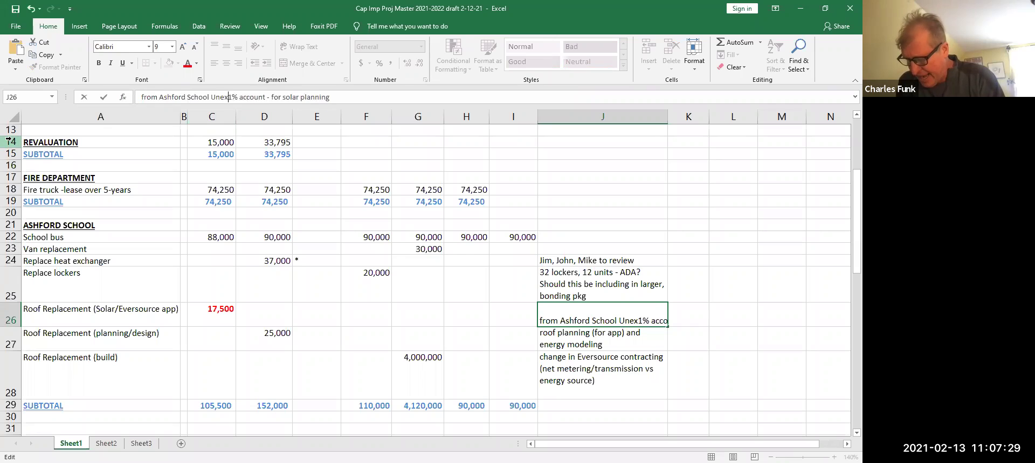
text(ded)
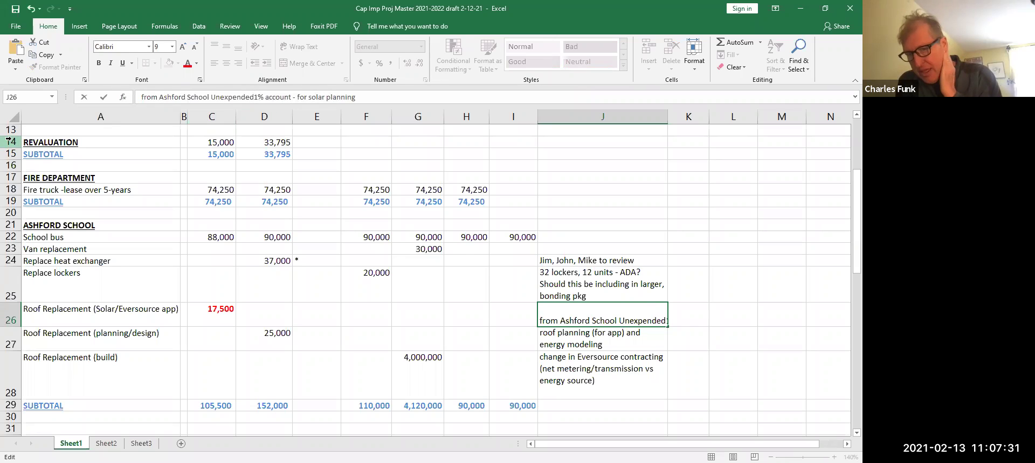
Replace "1% account" with "fund" in the J26 note, giving "from Ashford School Unexpended fund - for solar planning".
text( fund)
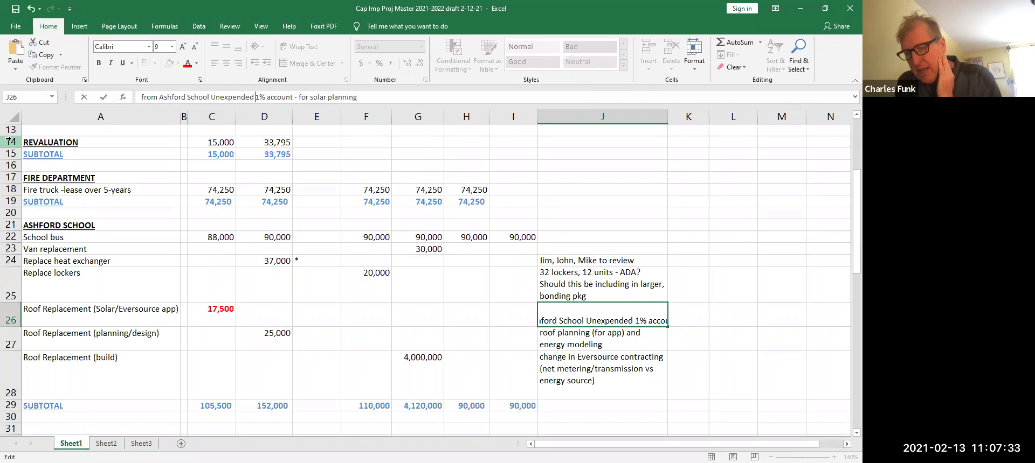
key(Delete)
key(Delete)
key(Delete)
key(Delete)
key(Delete)
key(Delete)
key(Delete)
key(Delete)
key(Delete)
key(Delete)
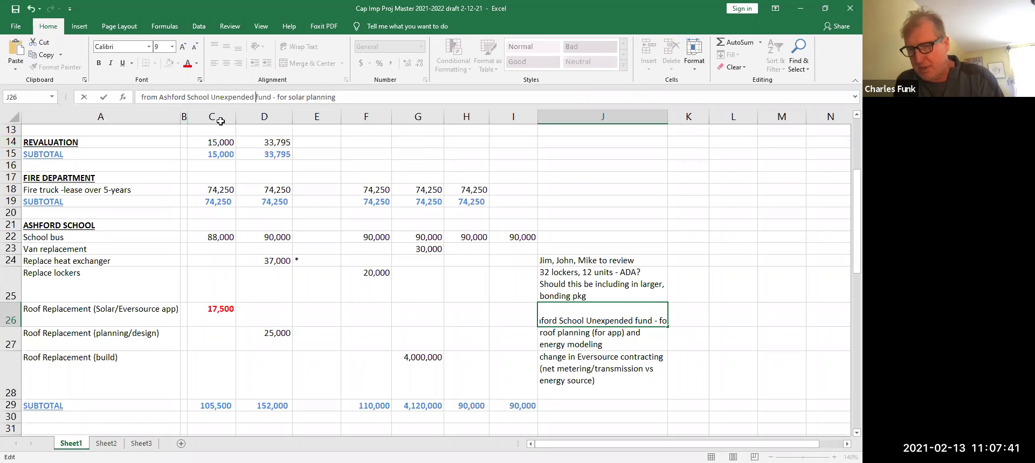
Rename the "Ashford School 1% Fund" line under Suggested Funding to "Ashford School Unexpended Fund".
scroll(847, 295, down, 6)
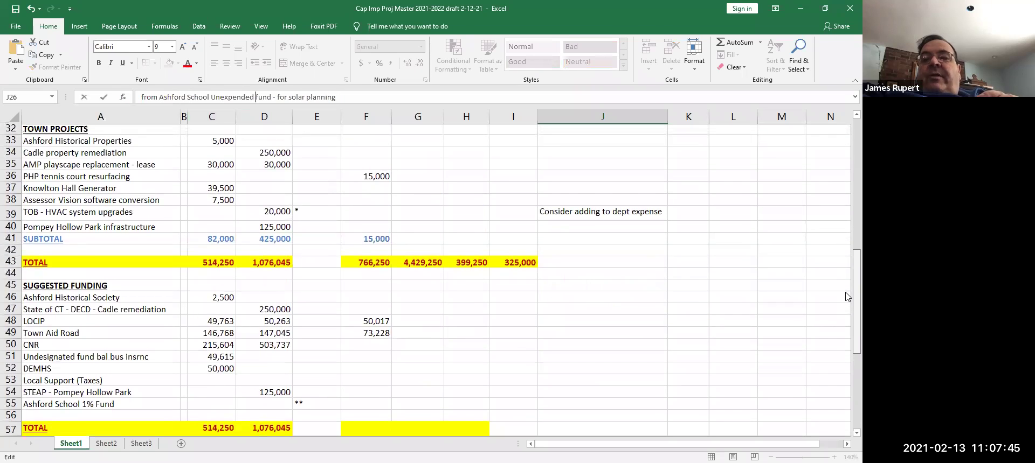
click(44, 407)
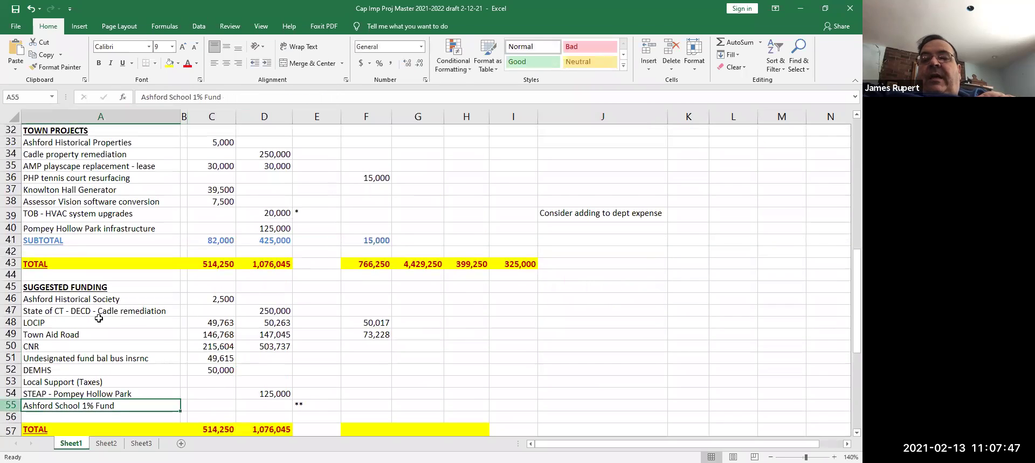
click(195, 96)
text(Un)
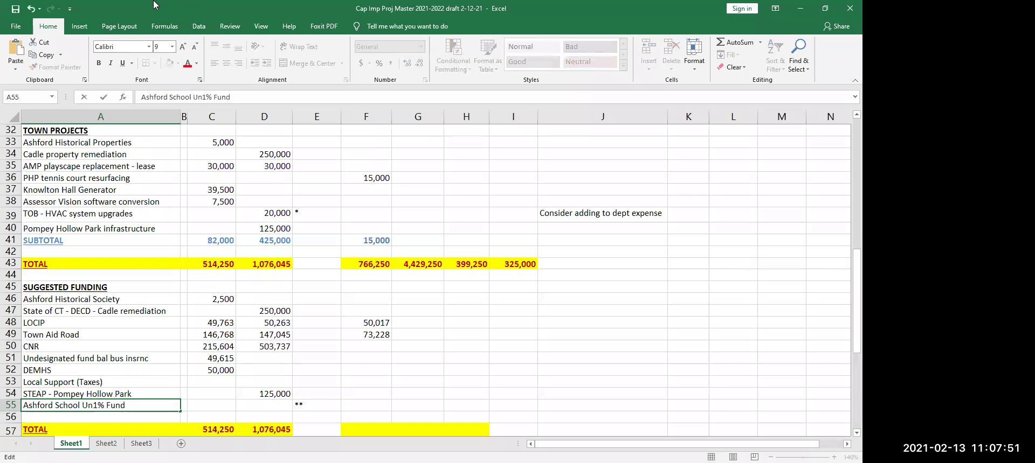
text(expended)
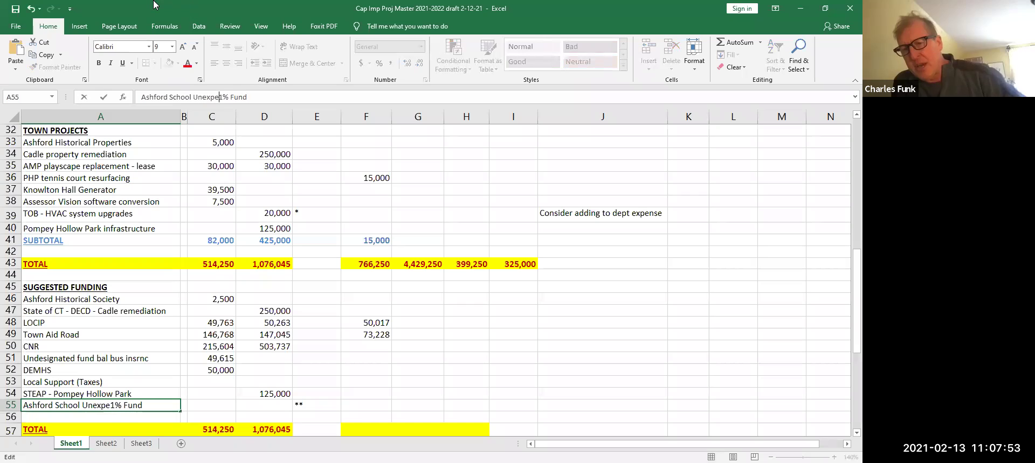
key(Delete)
key(Delete)
key(Delete)
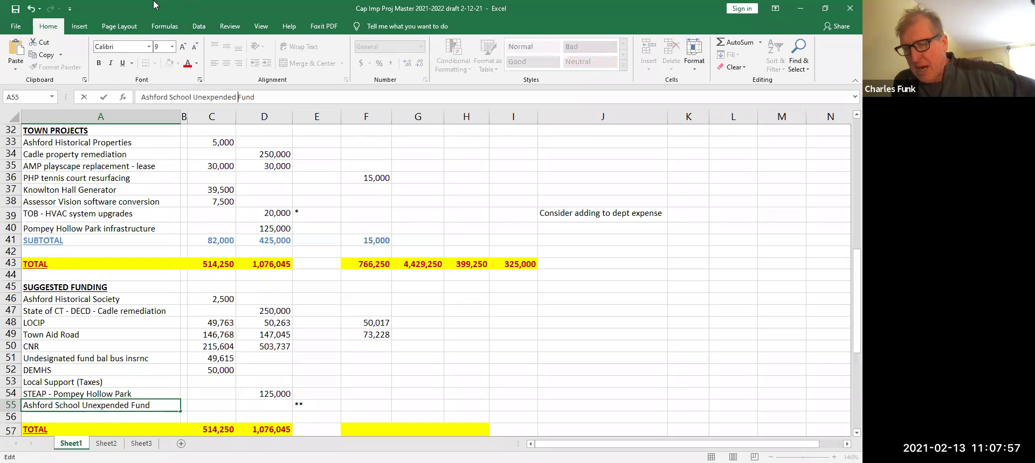
key(Return)
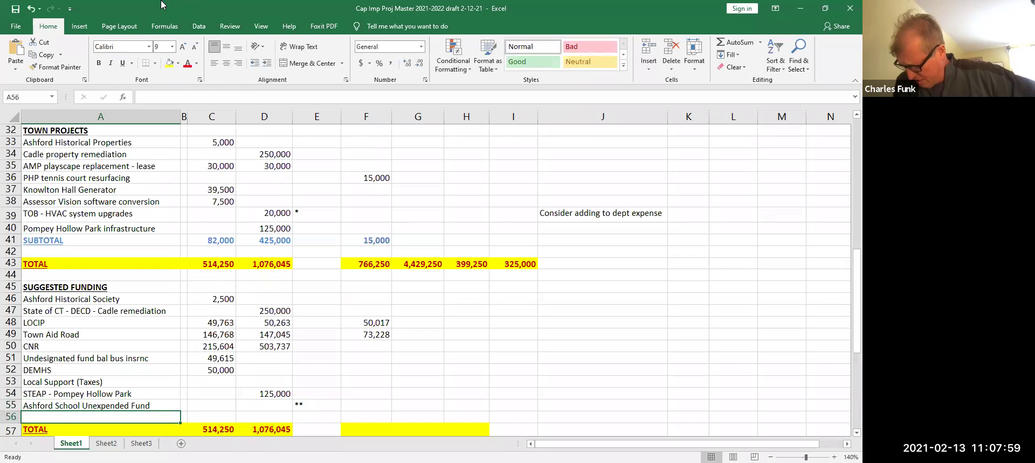
Enter 17500 in C55 as the Ashford School Unexpended Fund amount under Suggested Funding.
click(217, 407)
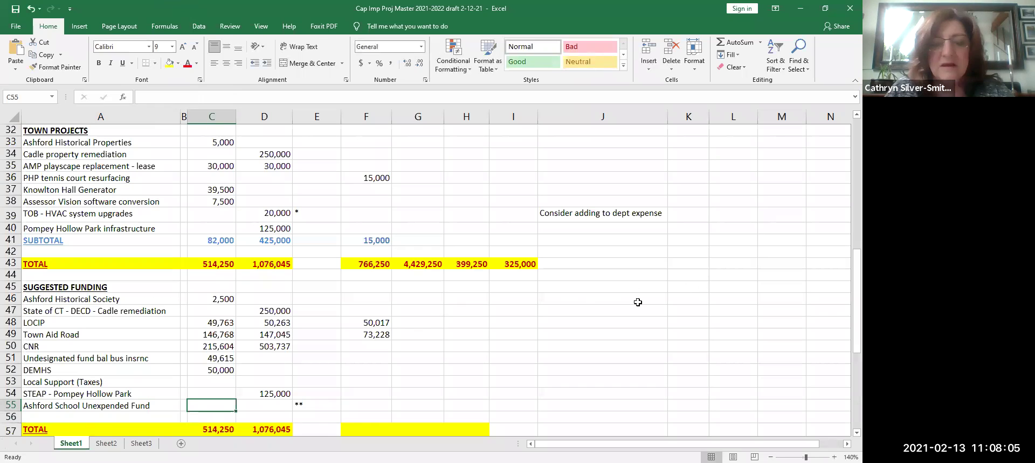
text(1)
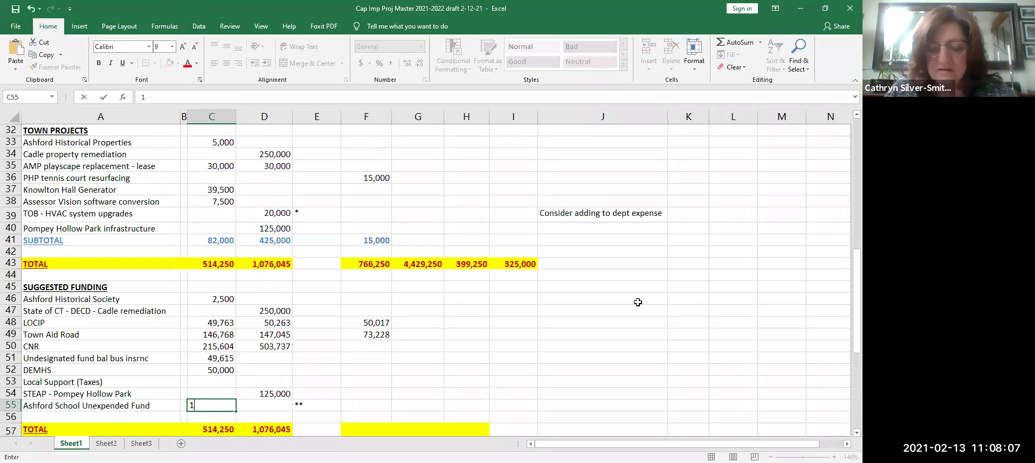
key(BackSpace)
text(17)
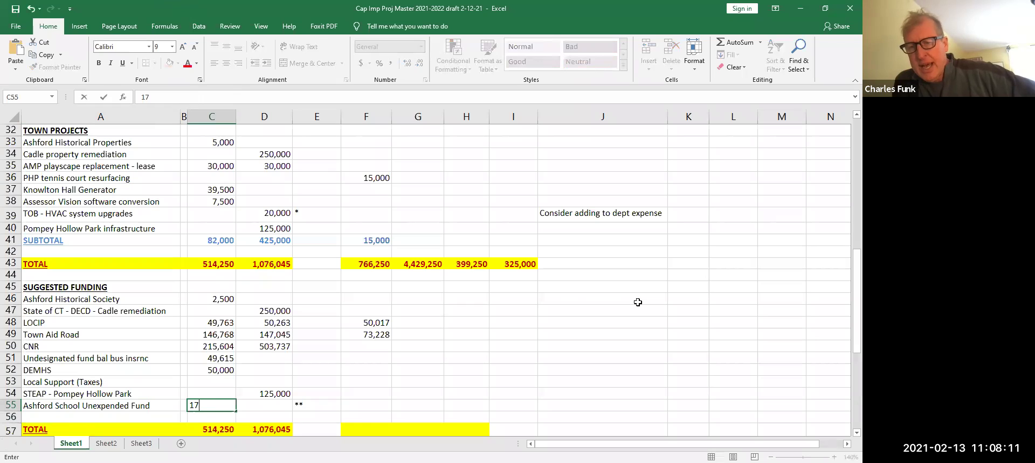
text(5)
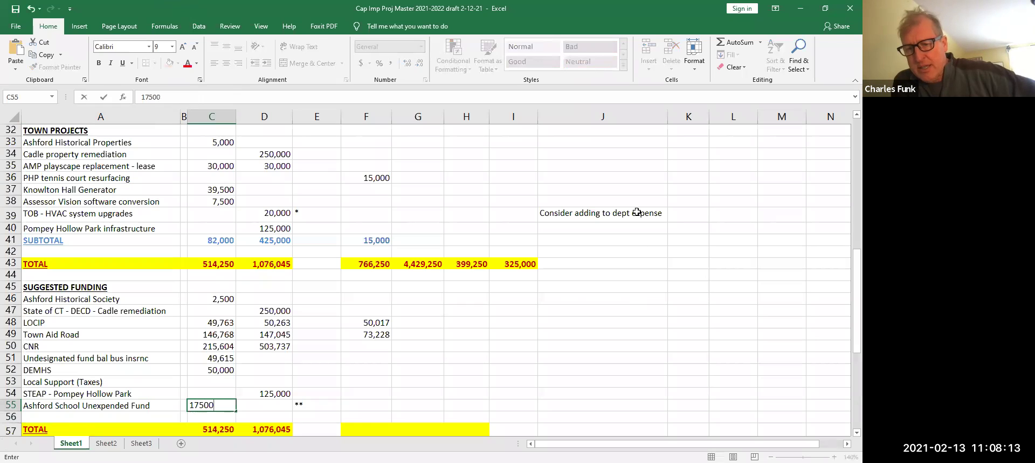
text(00)
key(Return)
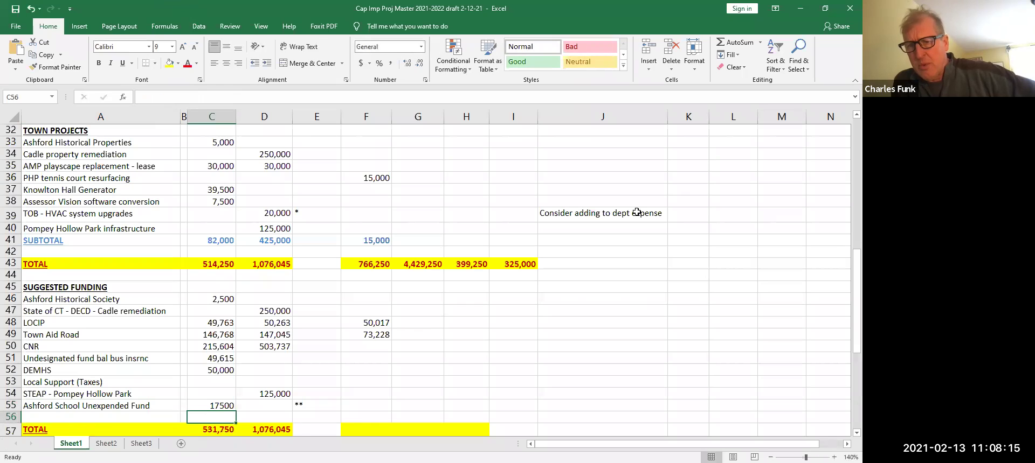
Format column C as Number with 0 decimal places and a thousands separator.
click(218, 117)
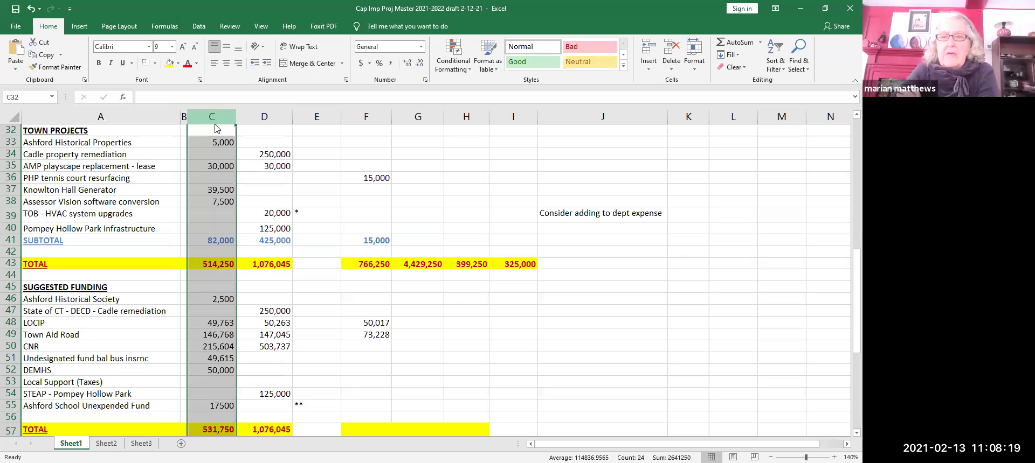
right_click(218, 121)
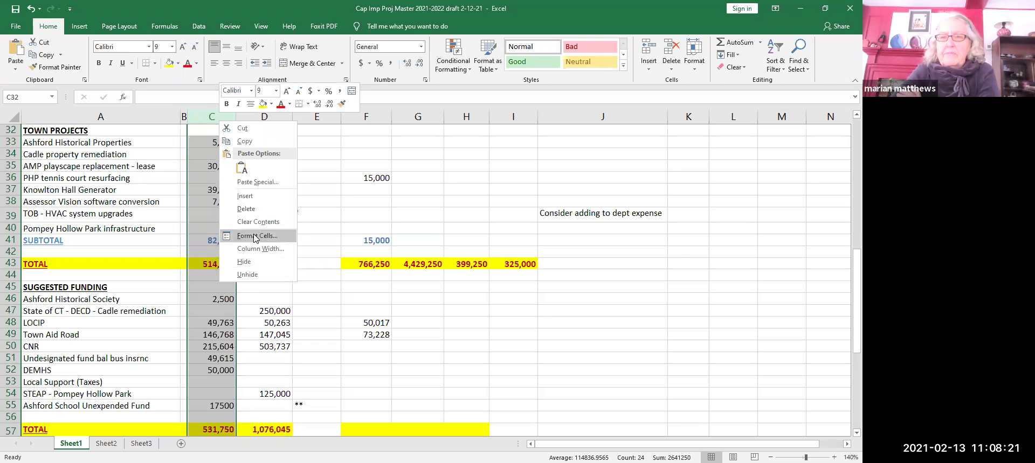
key(Escape)
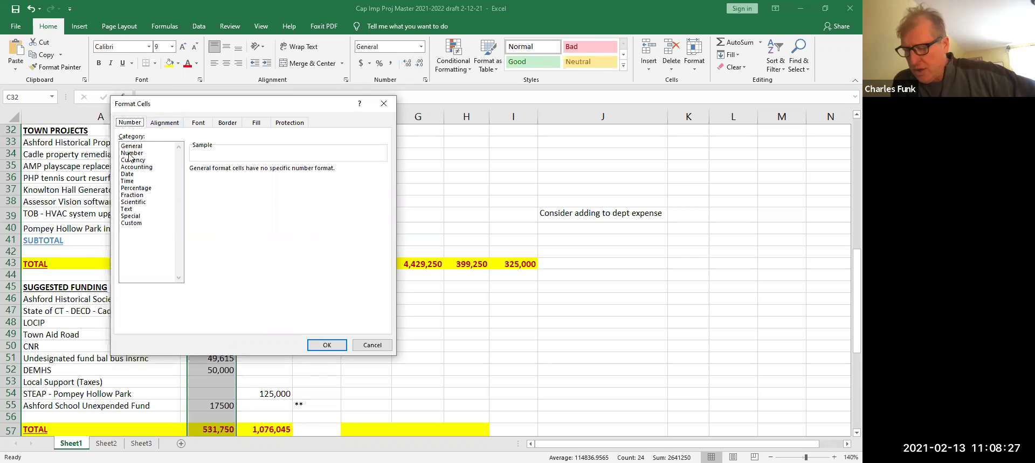
click(132, 153)
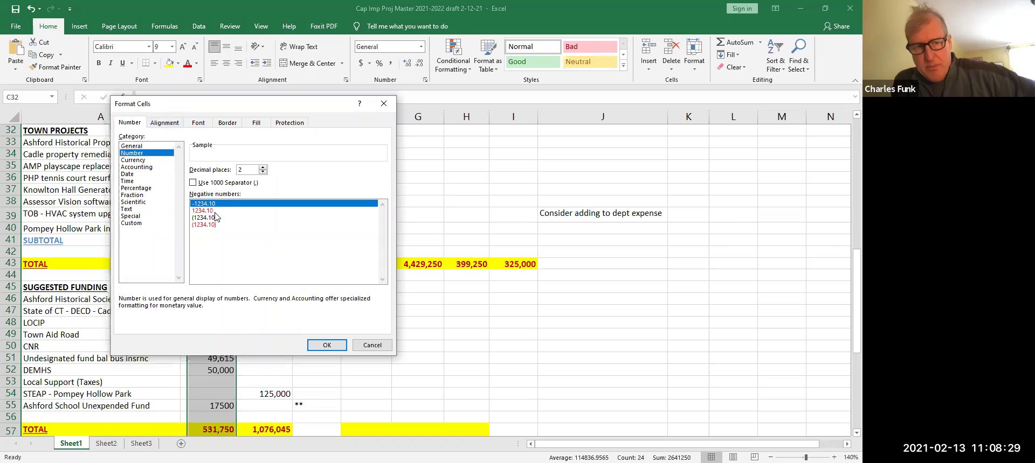
click(263, 172)
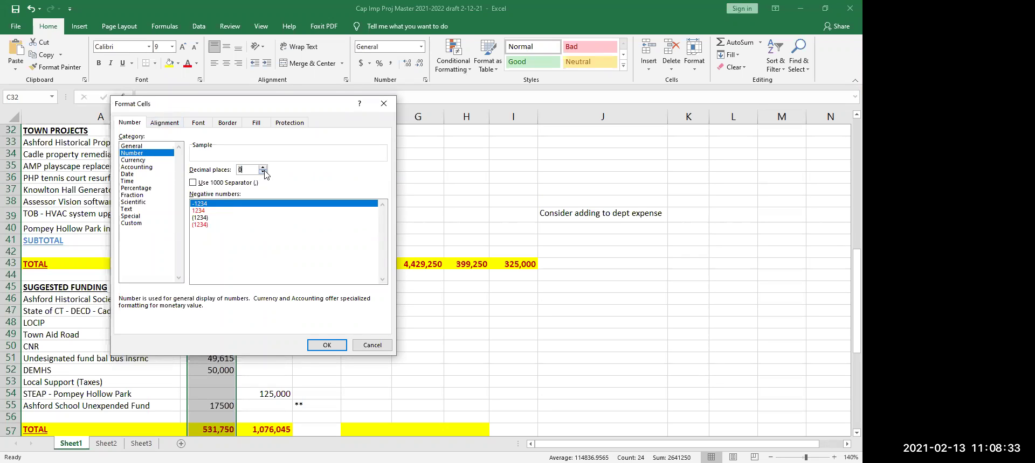
click(194, 182)
click(326, 345)
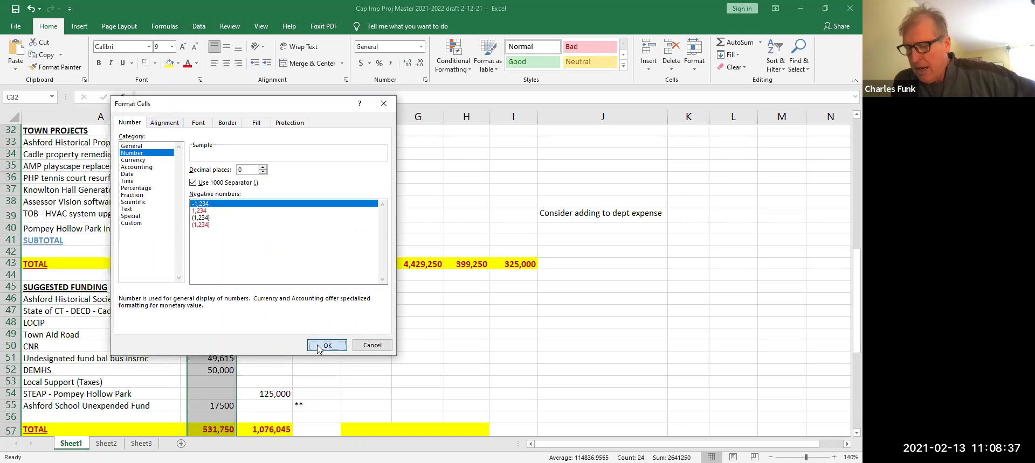
Enter the label "Transfer to CNR by" in A60, below the CNR audit line.
click(320, 289)
key(Down)
key(Down)
key(Down)
key(Down)
key(Down)
key(Down)
key(Down)
key(Down)
key(Down)
key(Down)
key(Down)
key(Down)
key(Down)
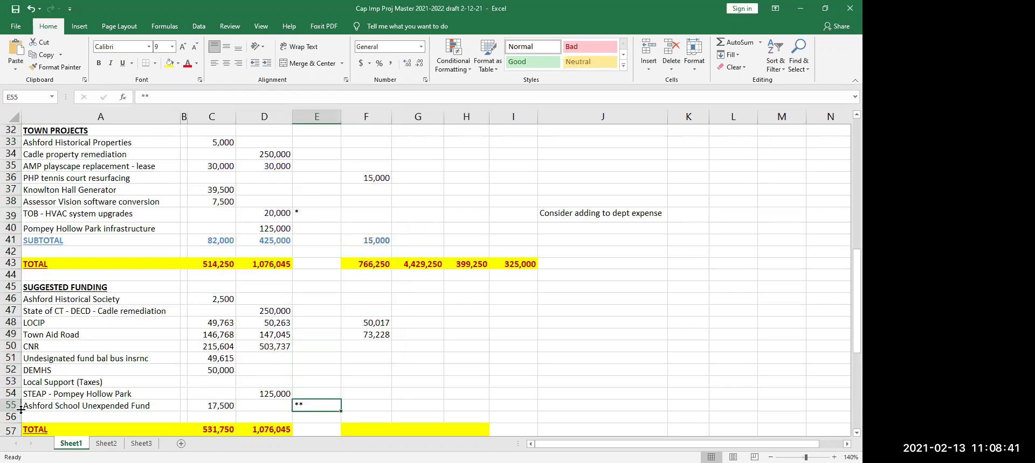
key(Down)
key(Down)
key(Down)
key(Down)
key(Down)
key(Down)
key(Down)
key(Down)
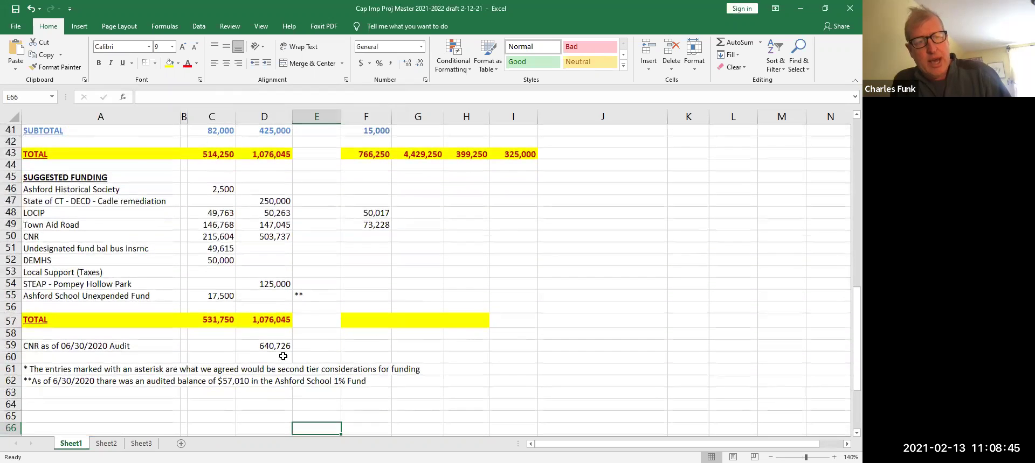
click(35, 357)
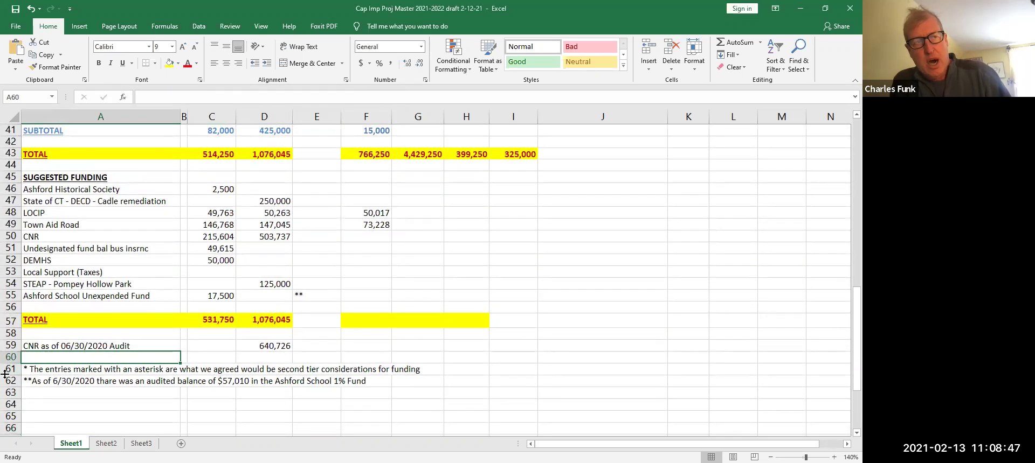
text(T)
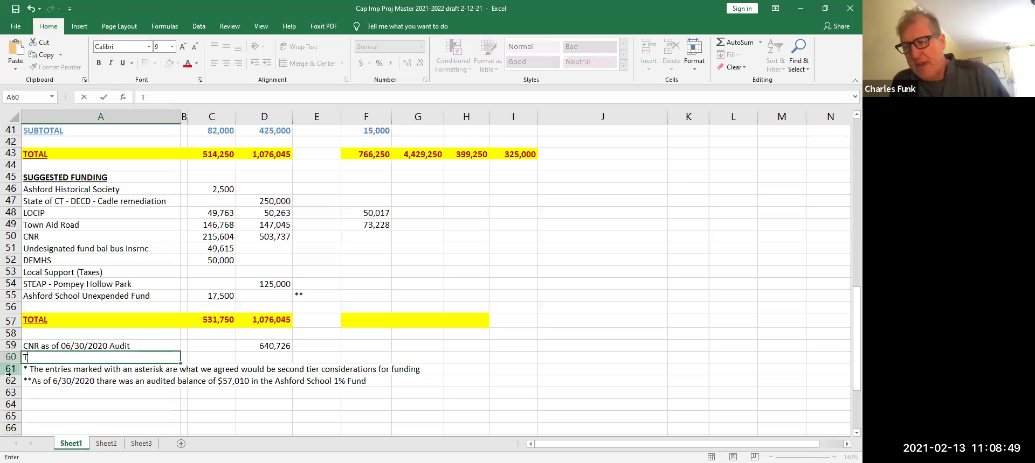
text(ransfer t)
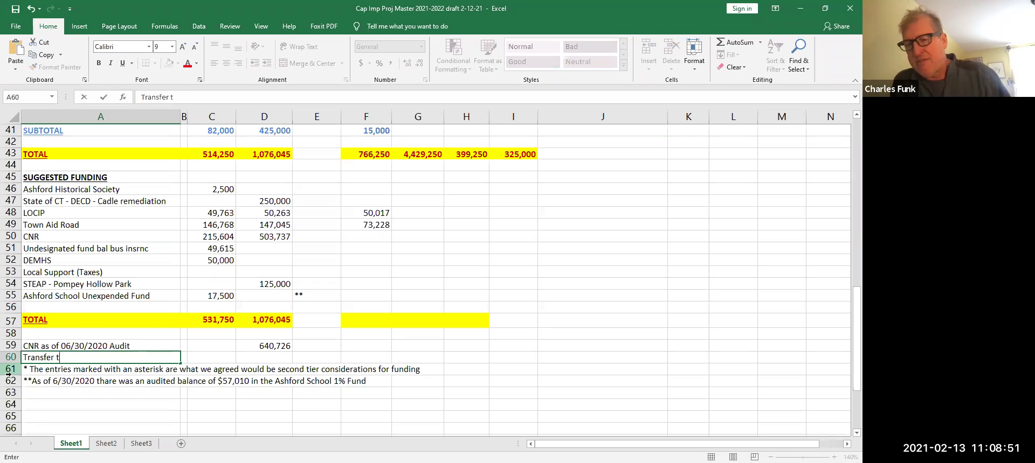
text(o CNR by)
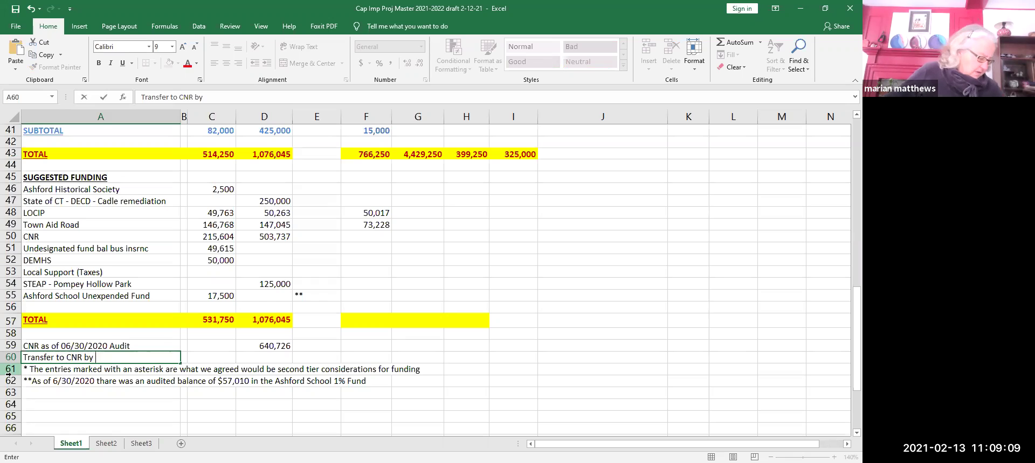
click(7, 372)
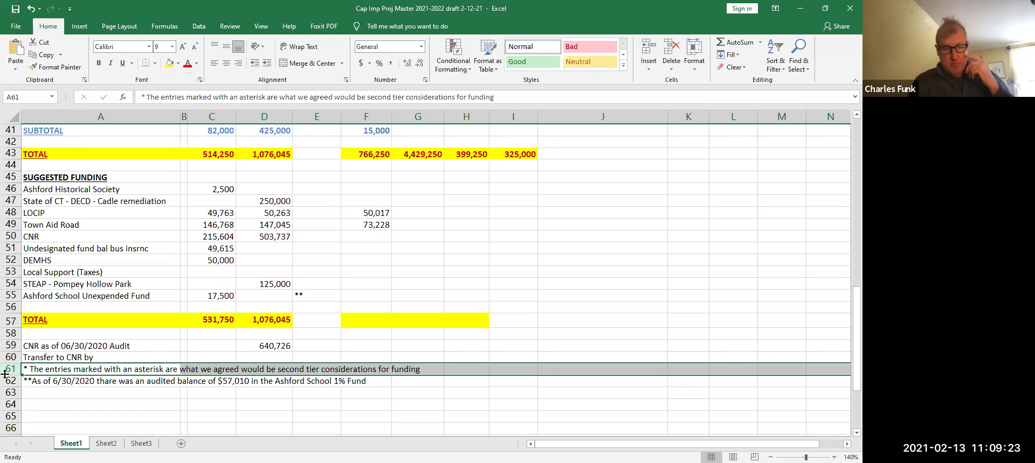
Extend the A60 label to read "Transfer to CNR by BOF 2/11/21".
click(82, 357)
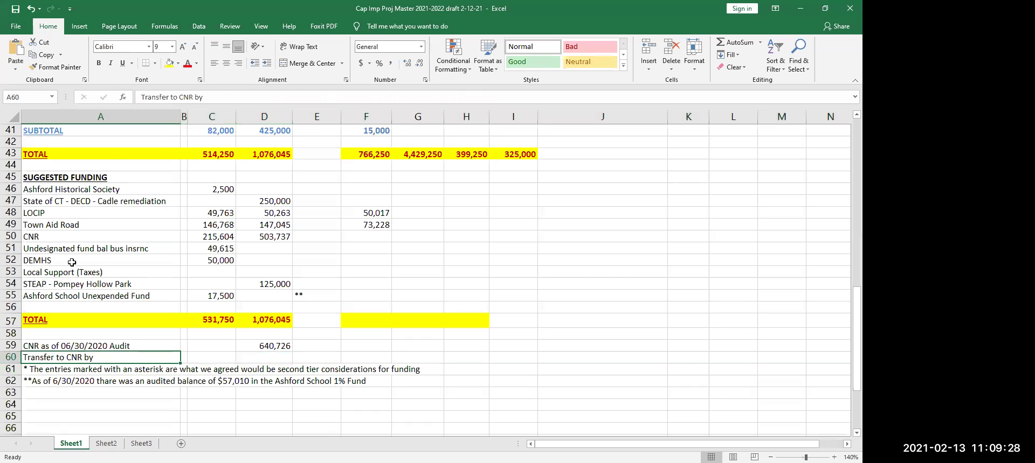
click(217, 97)
text(BO)
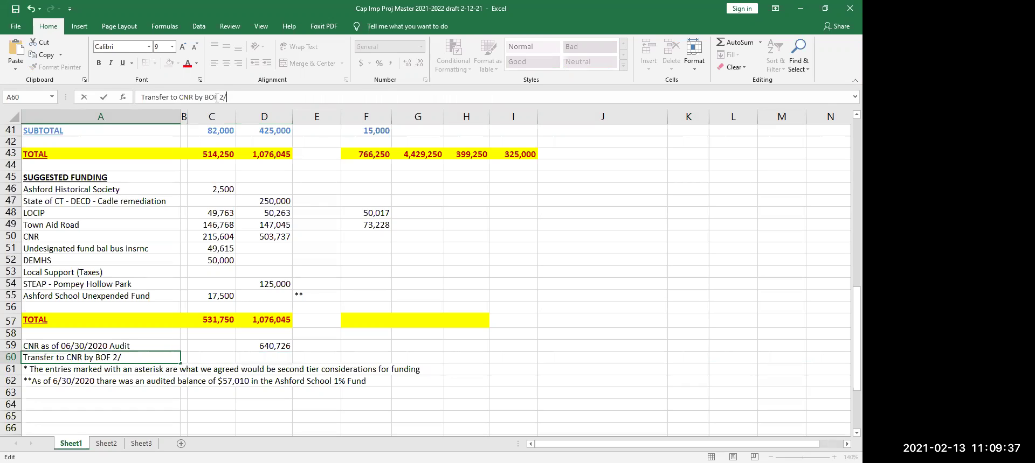
text(F 2/11/21)
key(Return)
Review the column D amounts from the CNR transfer line up through the funding, town and Ashford School sections to Revaluation.
key(Up)
key(Right)
key(Right)
key(Right)
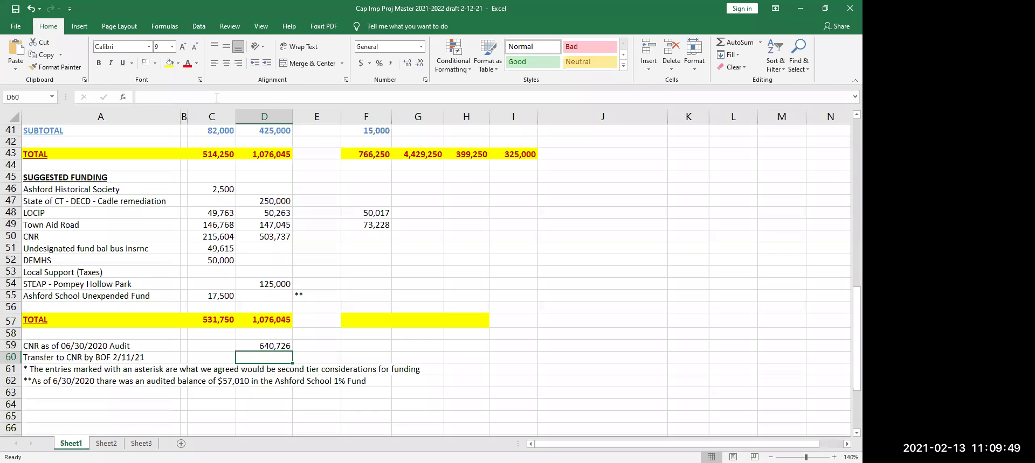
key(Up)
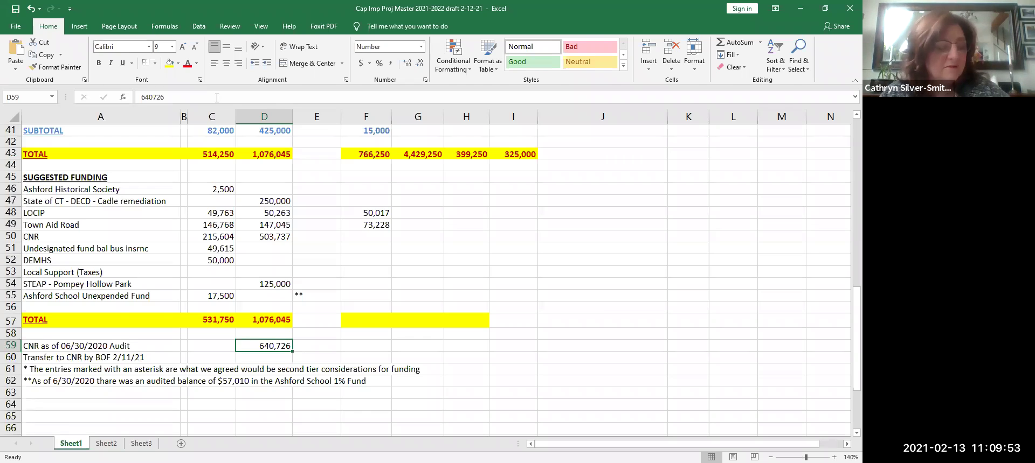
key(Up)
key(Up)
key(Up)
key(Up)
key(Up)
key(Up)
key(Up)
key(Up)
key(Up)
key(Up)
key(Up)
key(Up)
key(Up)
key(Up)
key(Up)
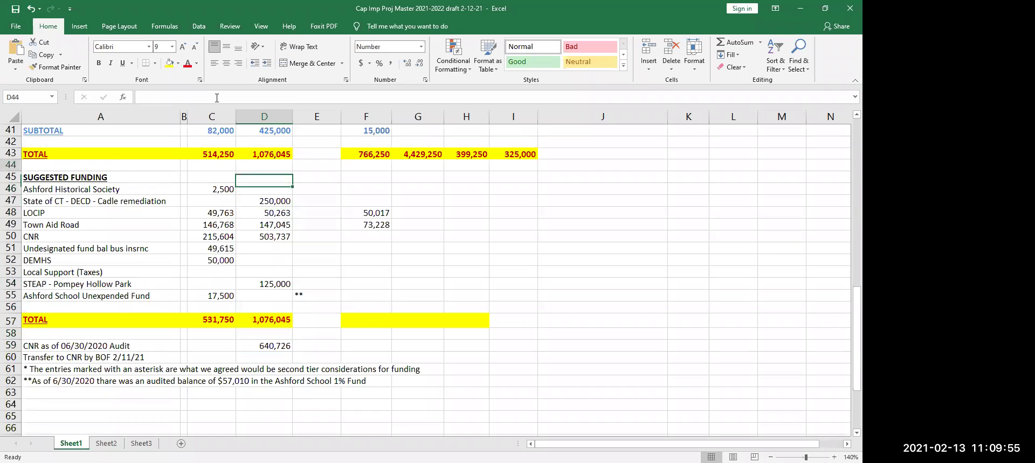
key(Up)
key(Up)
key(Up)
key(Up)
key(Up)
key(Up)
key(Up)
key(Up)
key(Up)
key(Up)
key(Up)
key(Up)
key(Up)
key(Up)
key(Up)
key(Up)
key(Up)
key(Up)
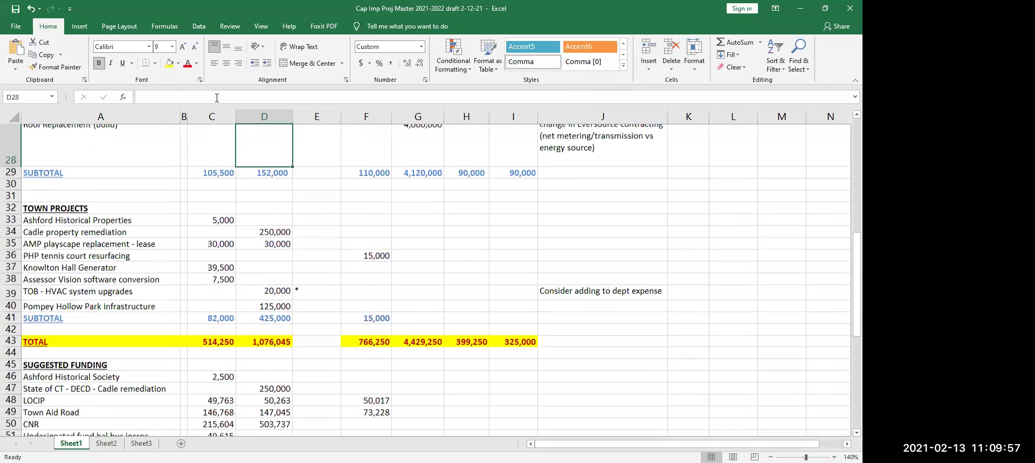
key(Up)
key(Up)
key(Up)
key(Up)
key(Up)
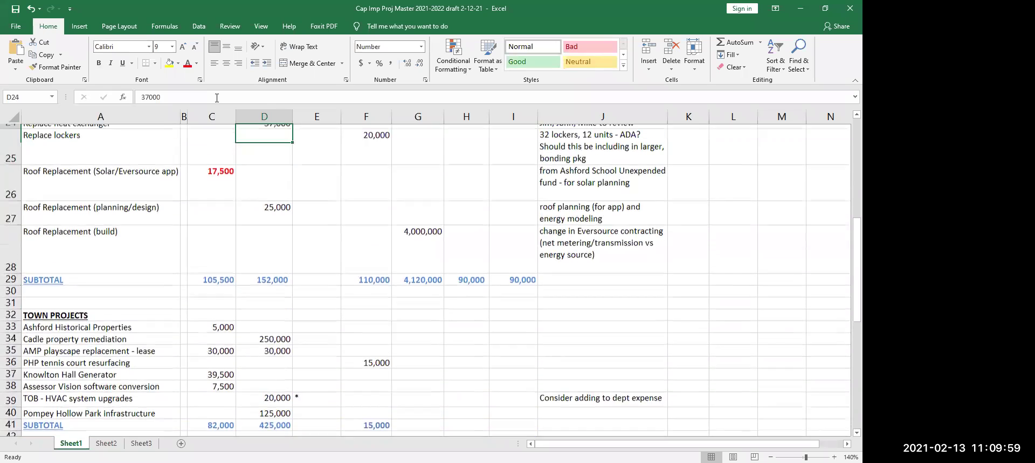
key(Up)
key(Up)
key(Up)
key(Up)
key(Up)
key(Up)
key(Up)
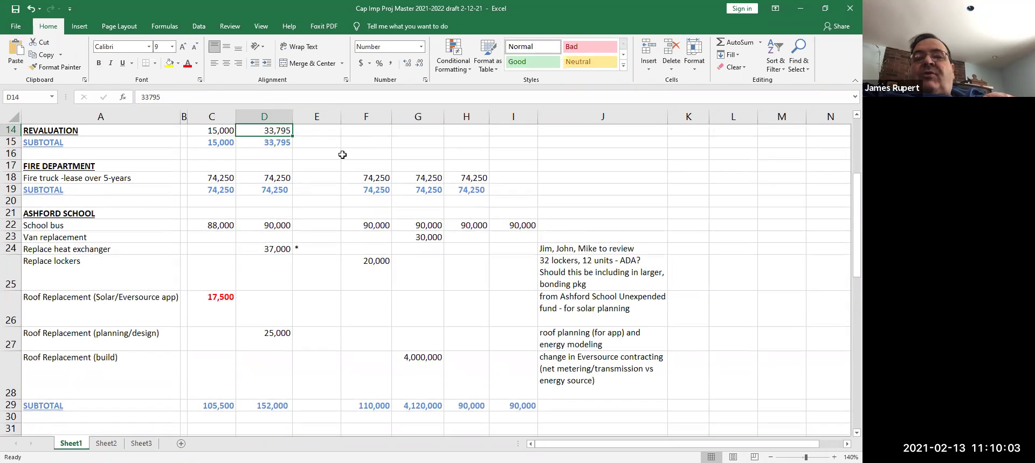
Reduce the height of row 26 to fit the two-line Roof Replacement (Solar/Eversource app) note.
click(276, 250)
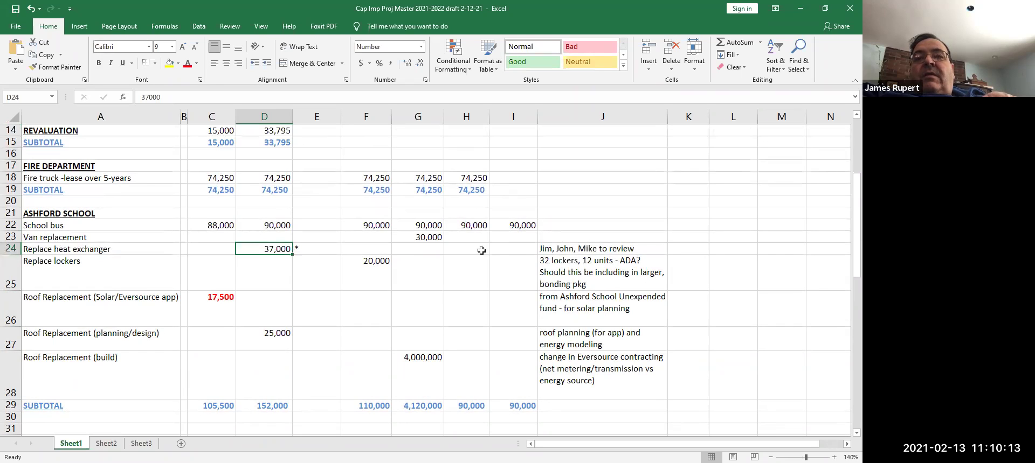
key(Down)
key(Down)
key(Down)
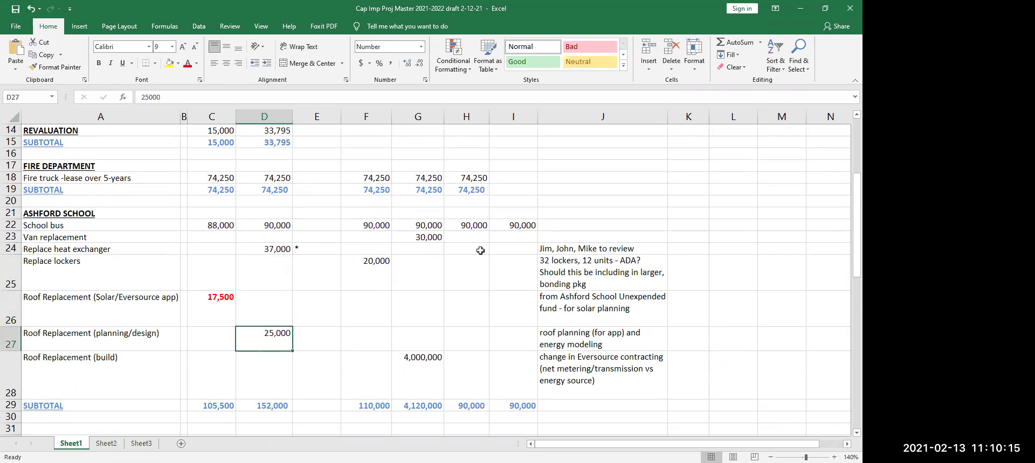
click(559, 318)
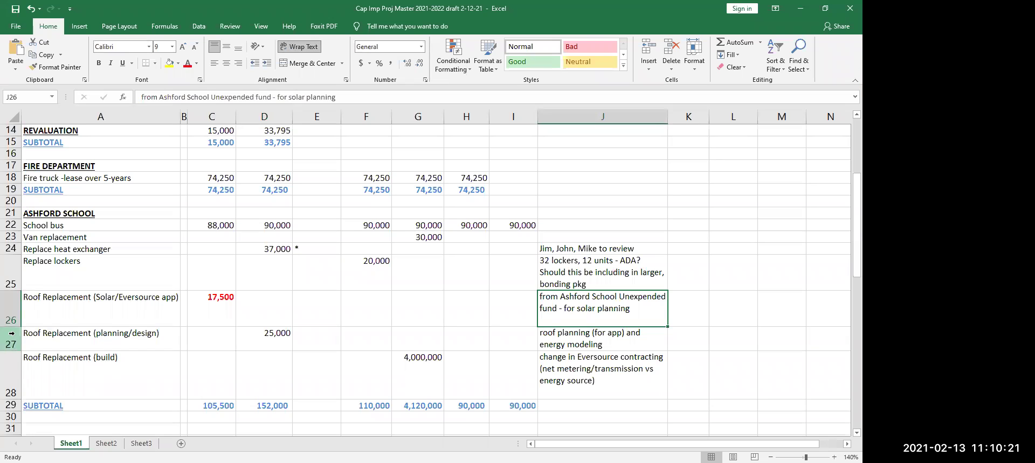
drag(12, 328, 11, 316)
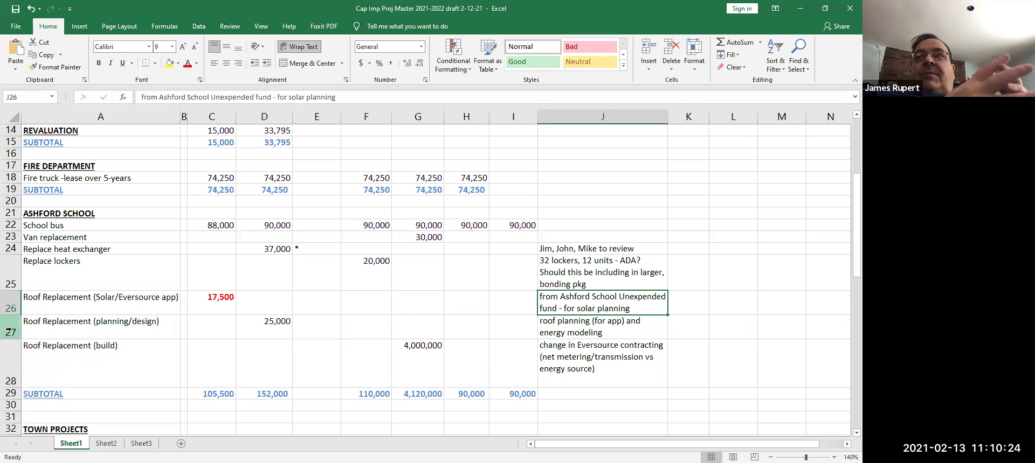
Capitalize the first letter of the Roof Replacement (planning/design) note in J27, giving "Roof planning (for app) and energy modeling".
click(545, 326)
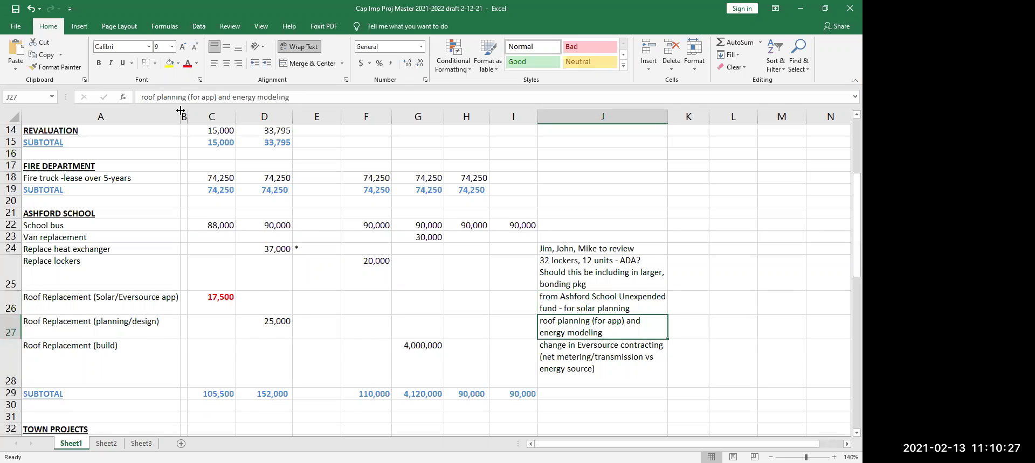
click(138, 98)
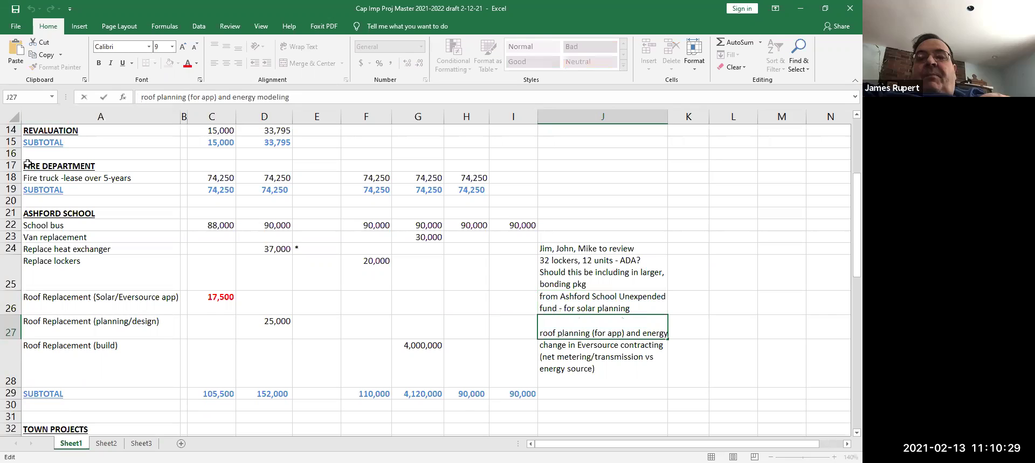
text(R)
key(Delete)
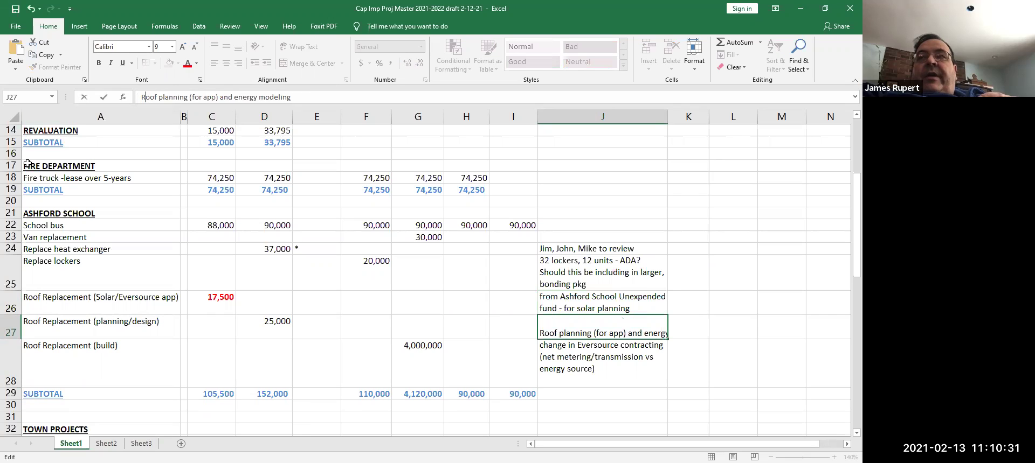
key(Return)
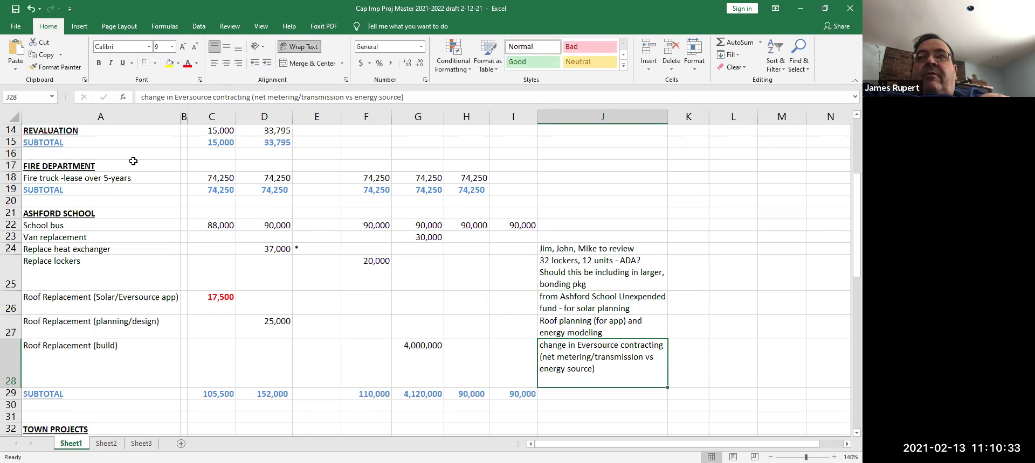
Capitalize the first letter of the Roof Replacement (build) note in J28, giving "Change in Eversource contracting (net metering/transmission vs energy source)".
click(141, 98)
text(C)
key(Delete)
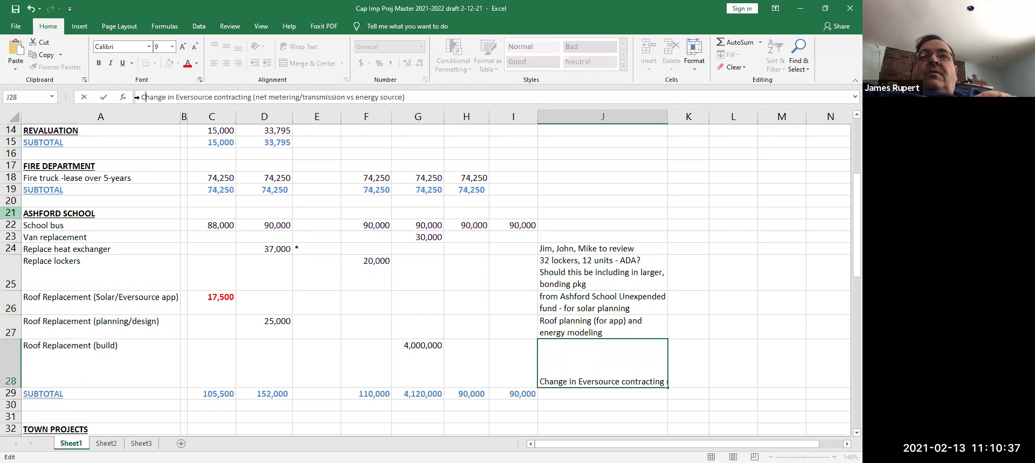
key(Return)
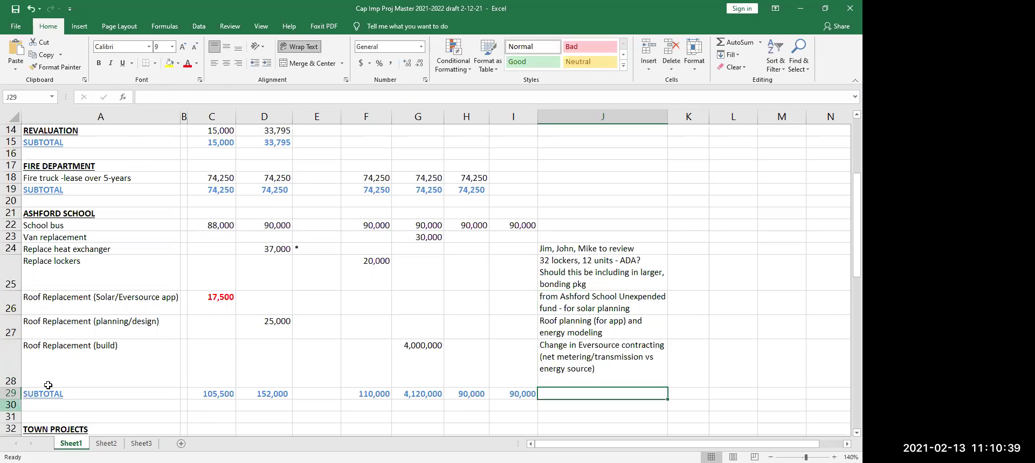
Fill the 2021-2022 Roof Replacement (planning/design) amount in D27 with a light aqua theme color.
click(274, 323)
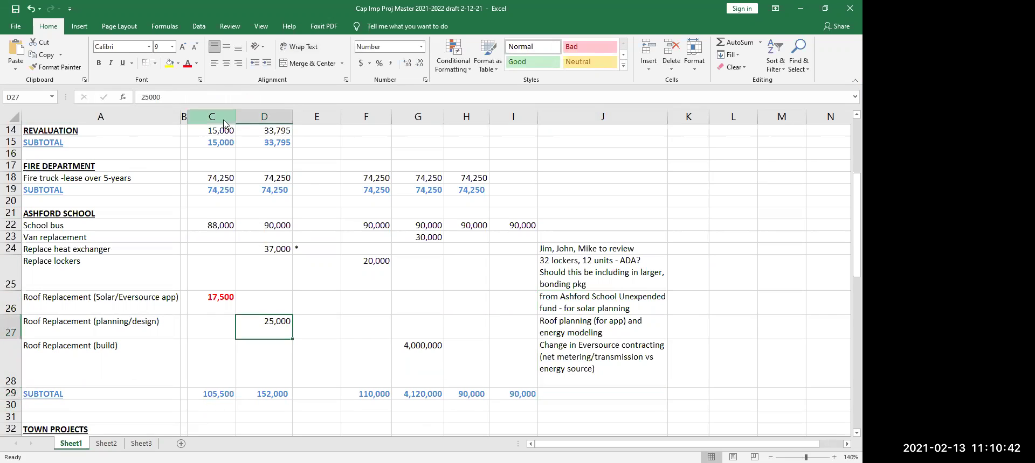
click(178, 63)
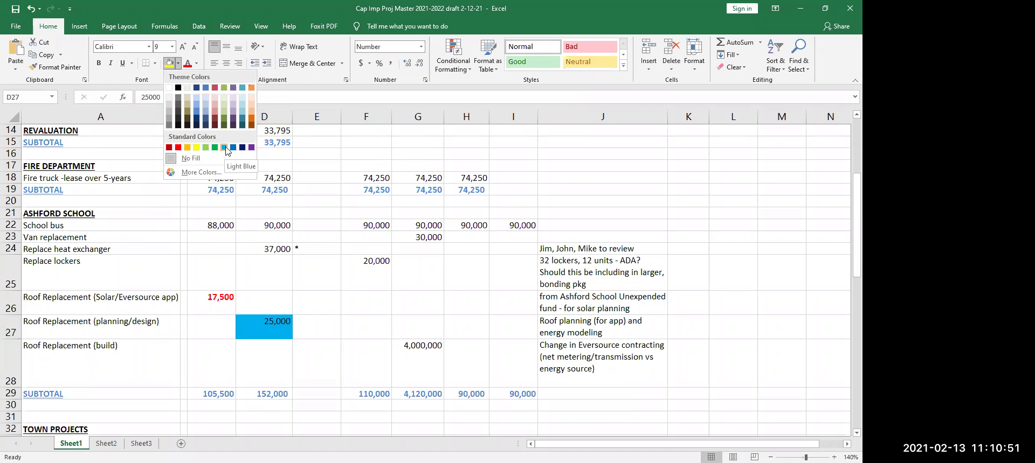
click(241, 116)
click(347, 325)
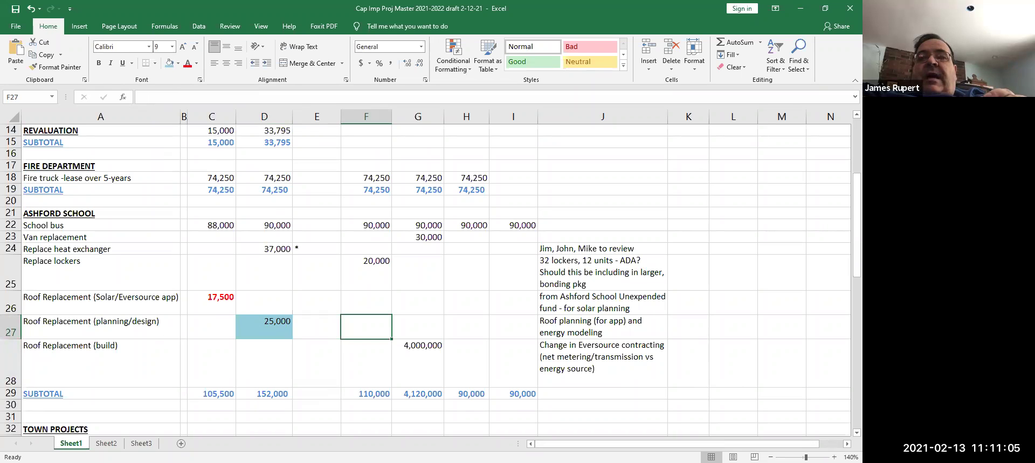
Apply the same light aqua fill to the Ashford School Unexpended Fund label in A55 and its amount in C55.
scroll(847, 437, down, 2)
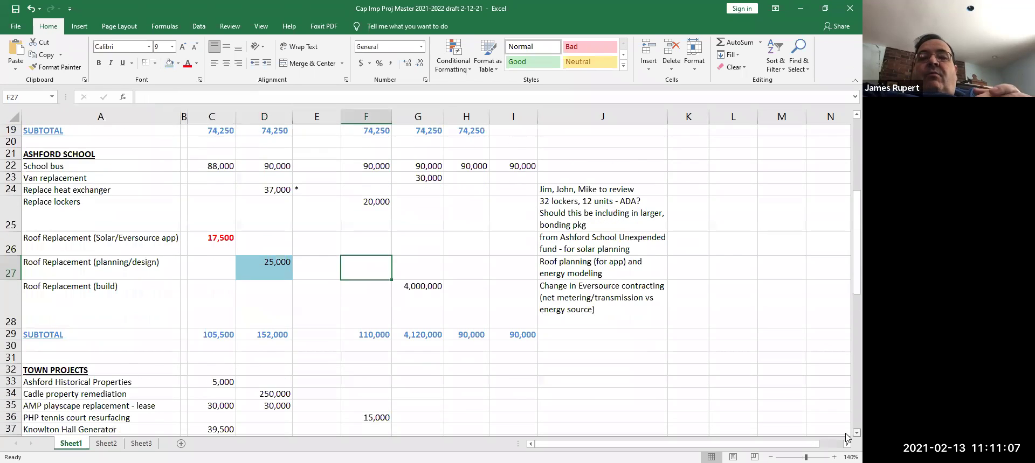
scroll(846, 438, down, 3)
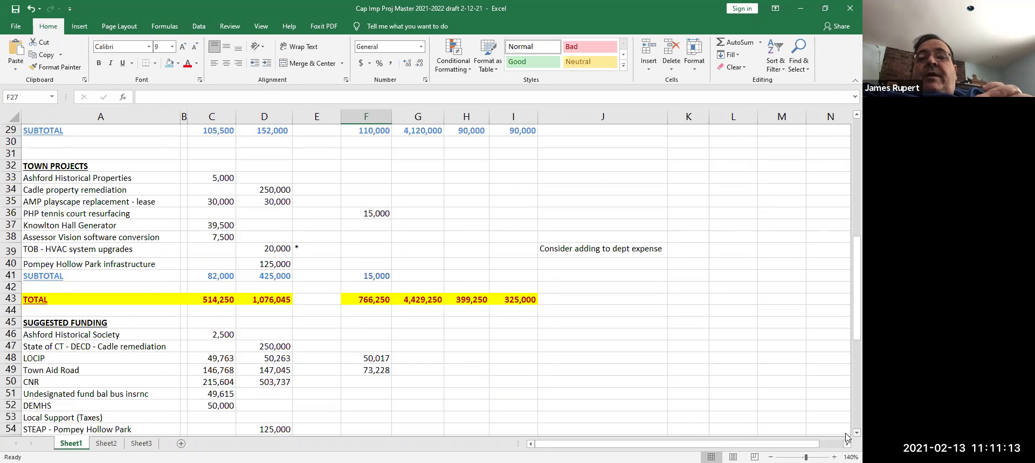
scroll(846, 437, down, 1)
scroll(846, 438, down, 2)
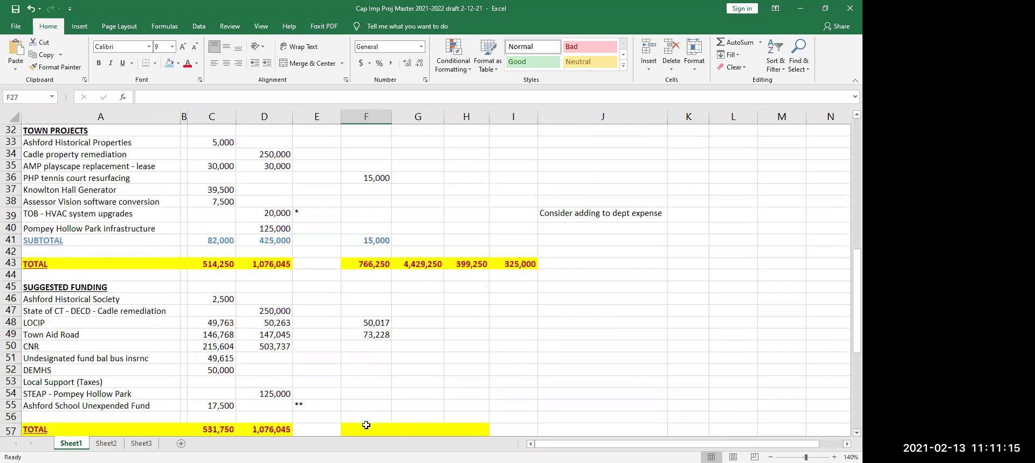
click(134, 408)
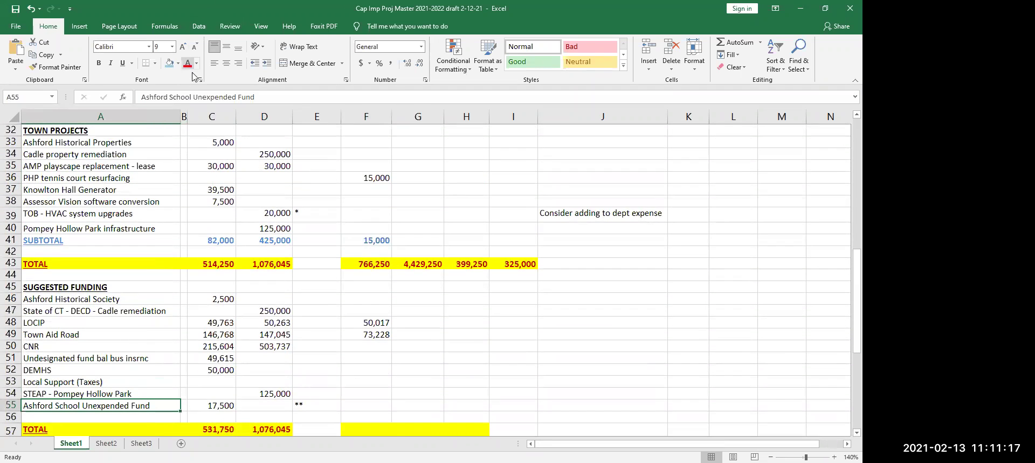
click(168, 63)
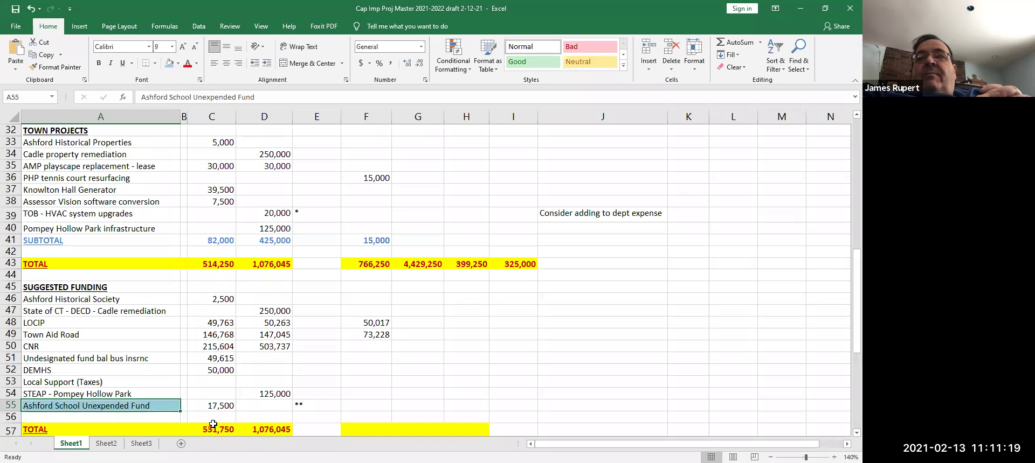
click(220, 406)
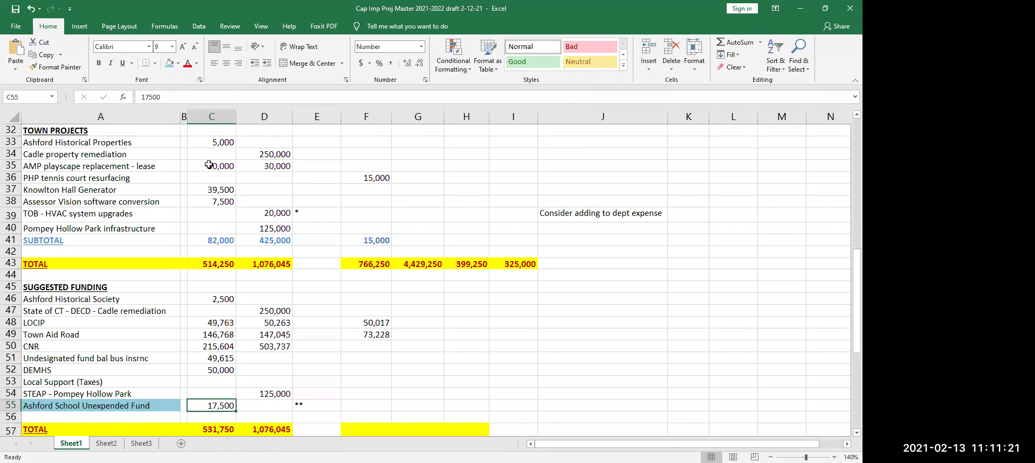
click(169, 63)
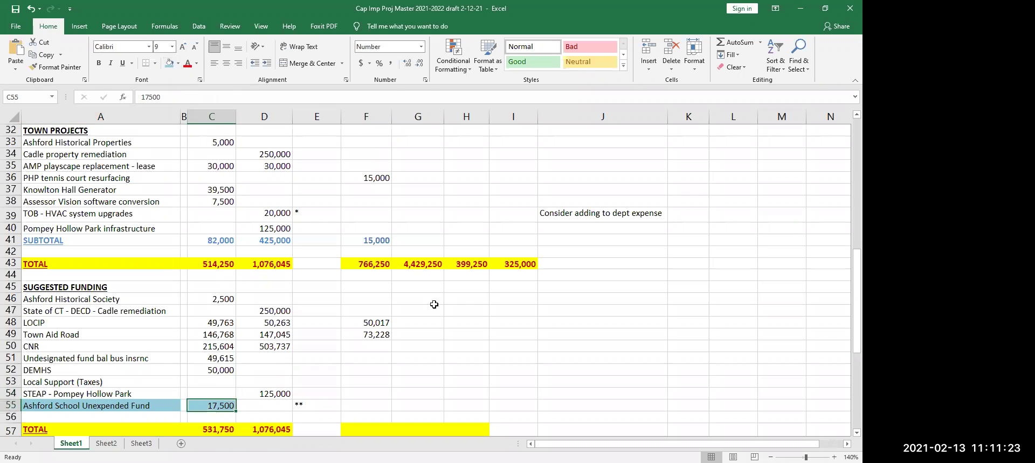
click(434, 325)
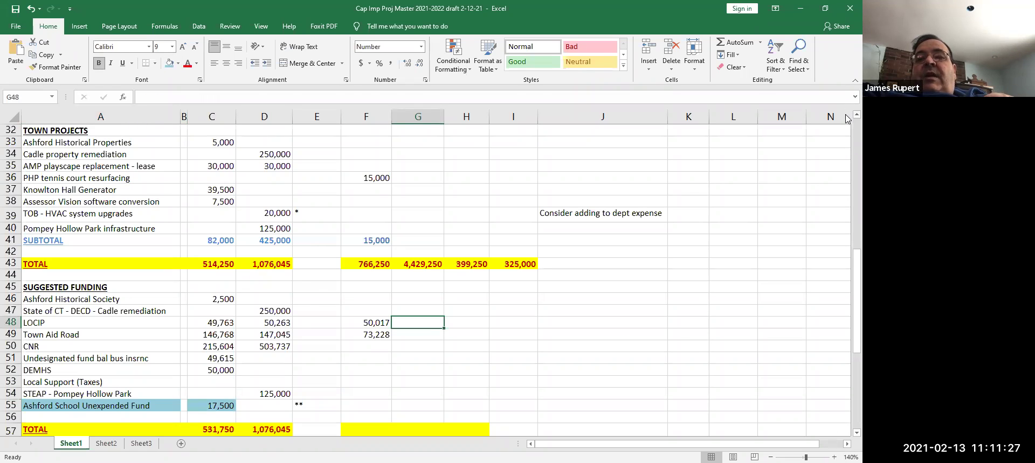
Prefix the Roof Replacement (planning/design) note in J27 with "2022", giving "2022 Roof planning (for app) and energy modeling".
scroll(845, 119, up, 3)
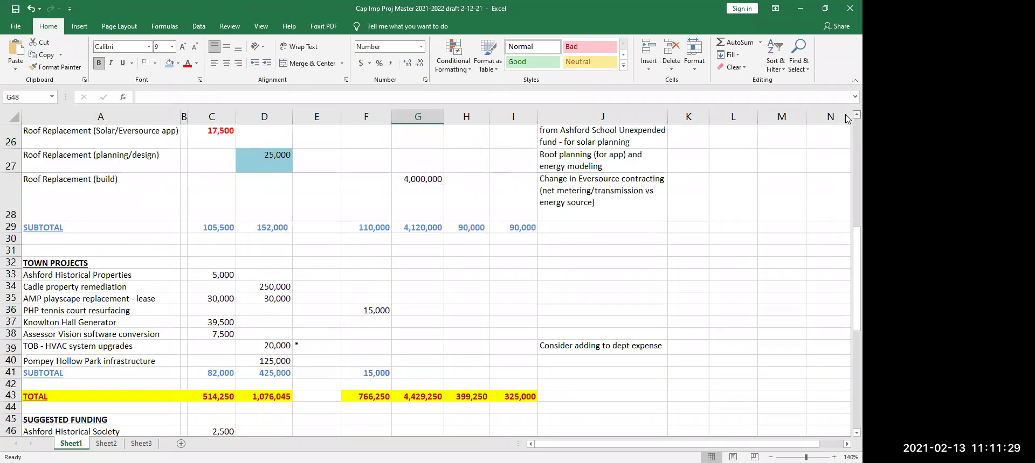
scroll(846, 119, up, 2)
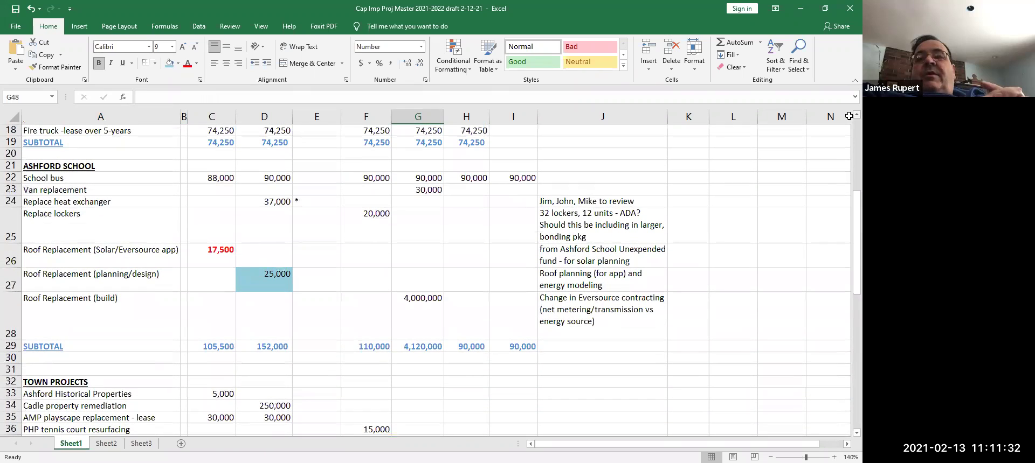
click(316, 279)
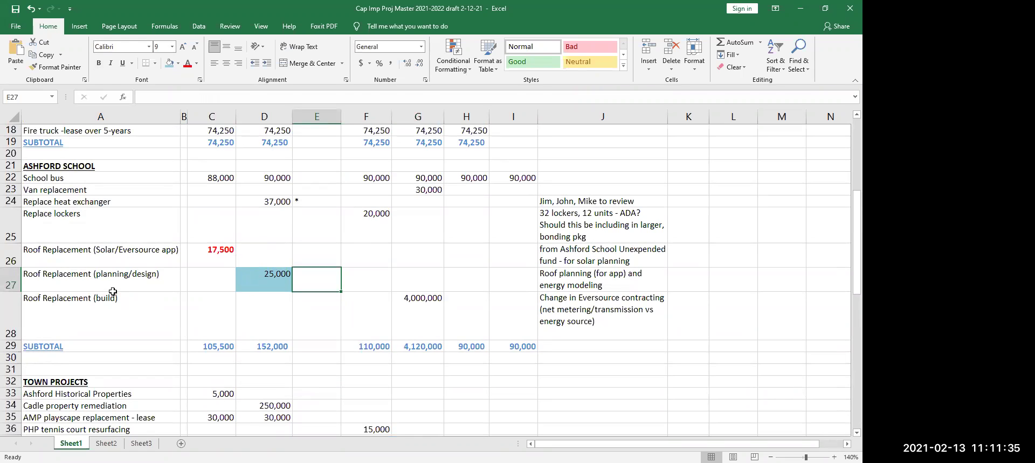
click(557, 272)
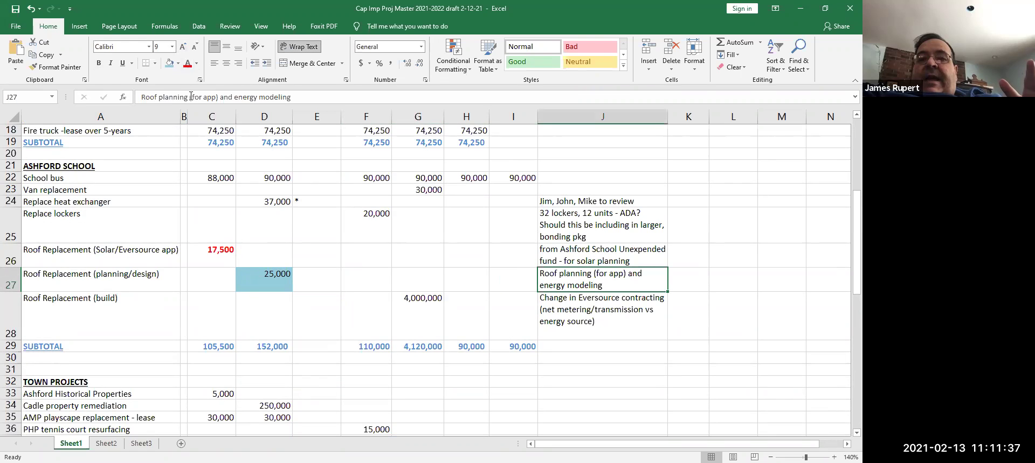
click(141, 97)
text(20)
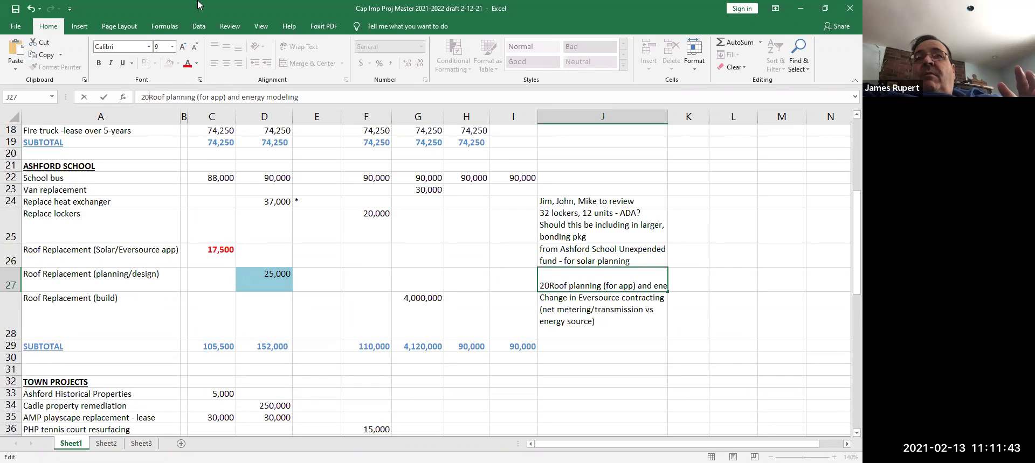
text(2)
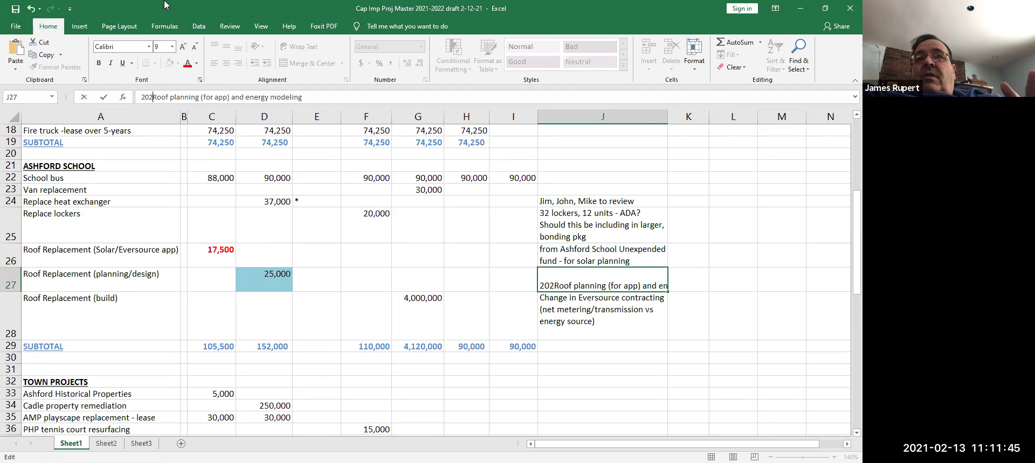
text(2)
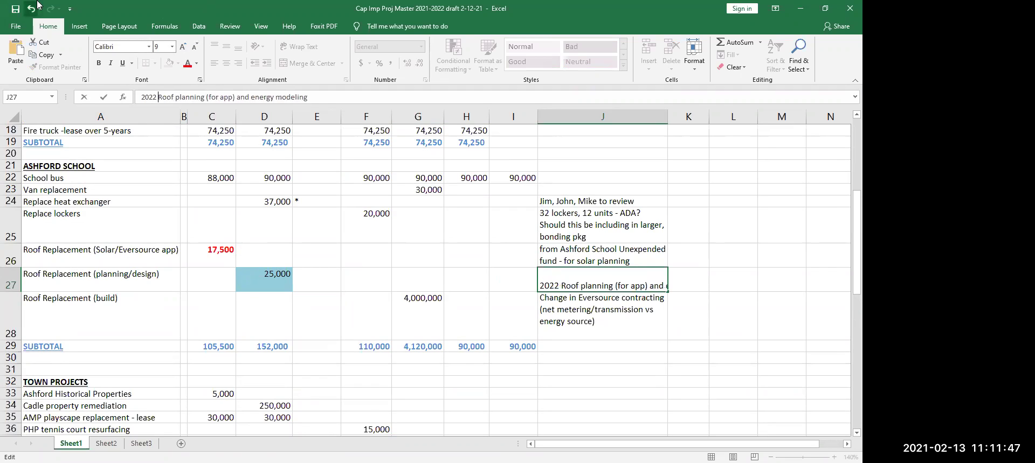
key(Return)
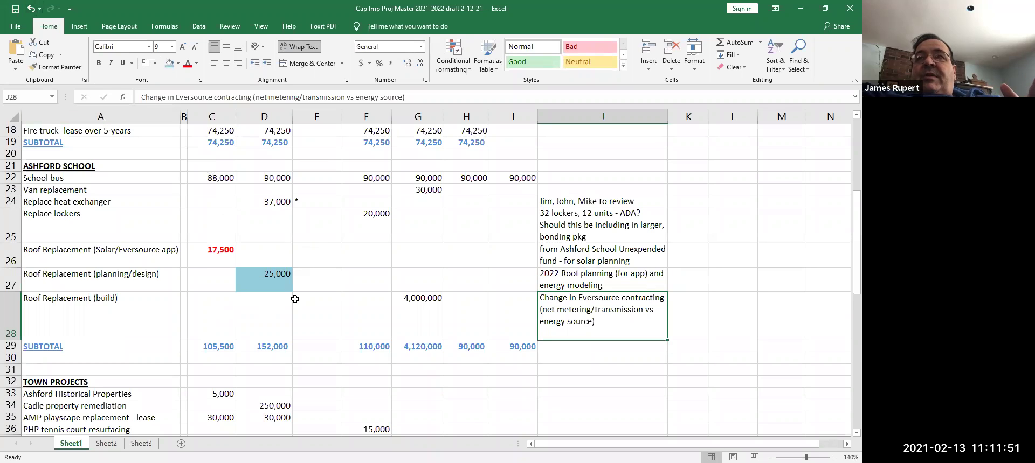
Replace the Roof Replacement (planning/design) amount in D27 with the formula =10000+15000.
click(322, 275)
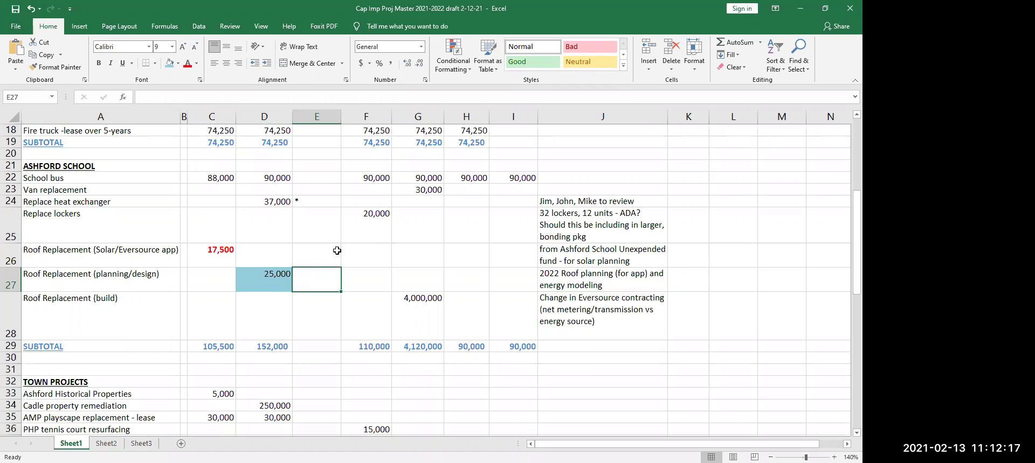
click(261, 284)
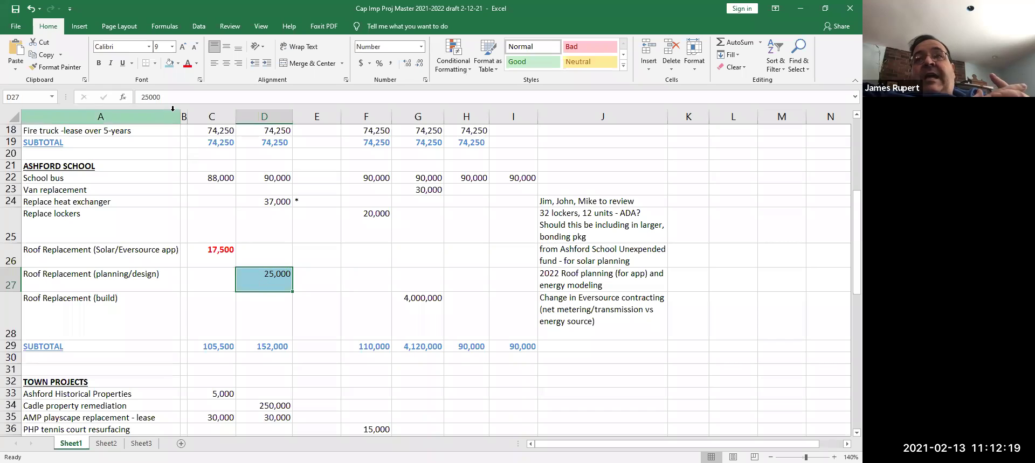
click(146, 100)
text(1)
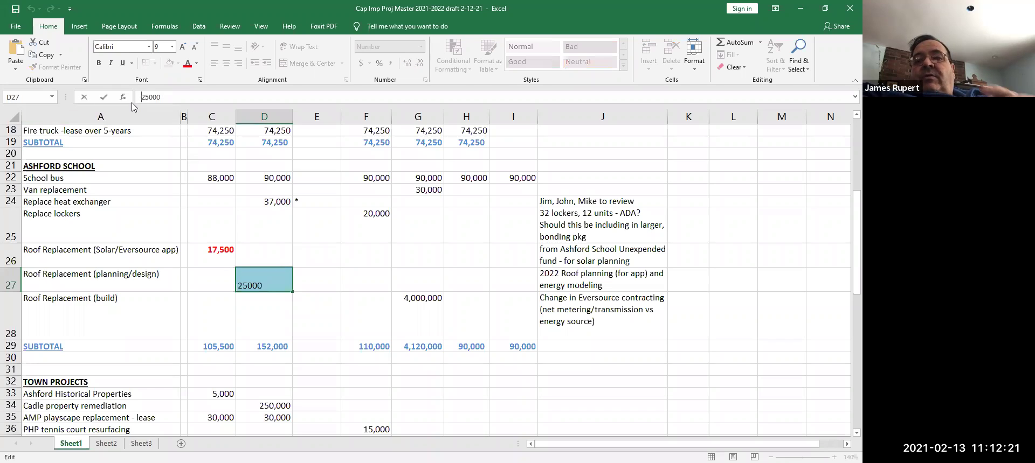
text(0000)
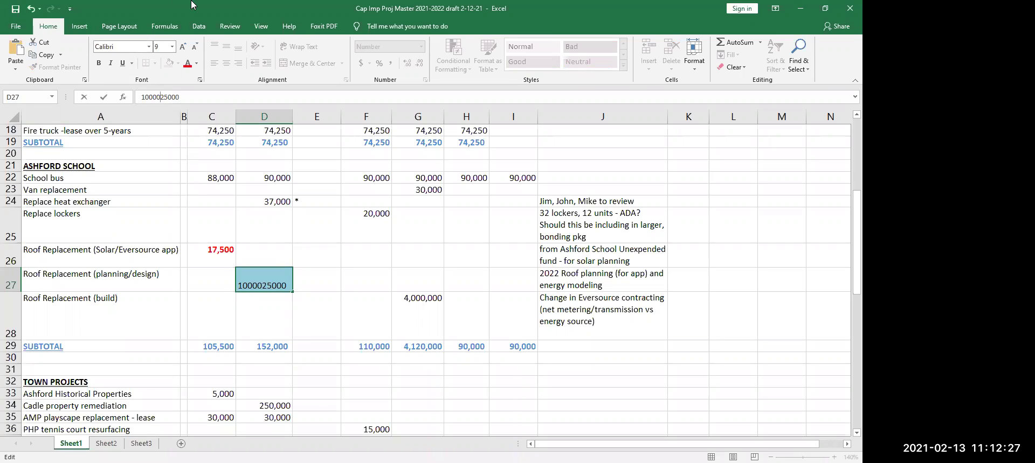
text(+15)
key(Delete)
text(=)
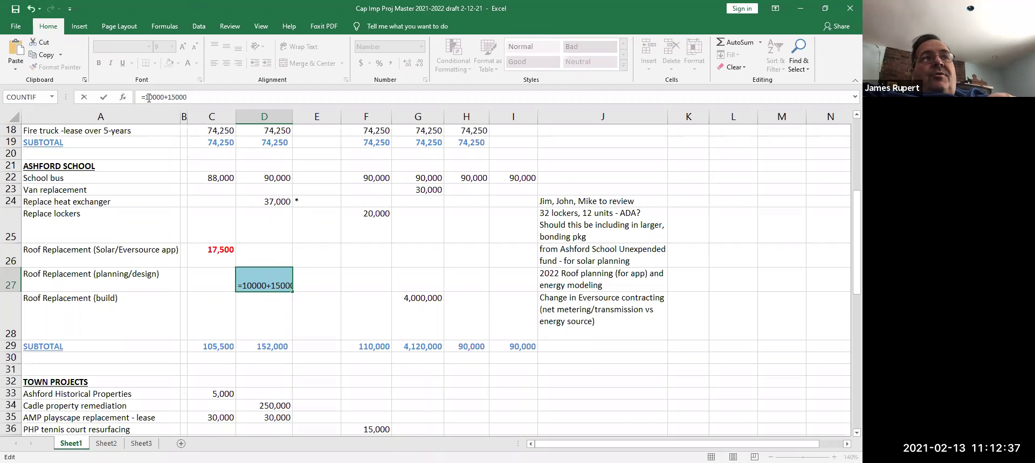
key(Return)
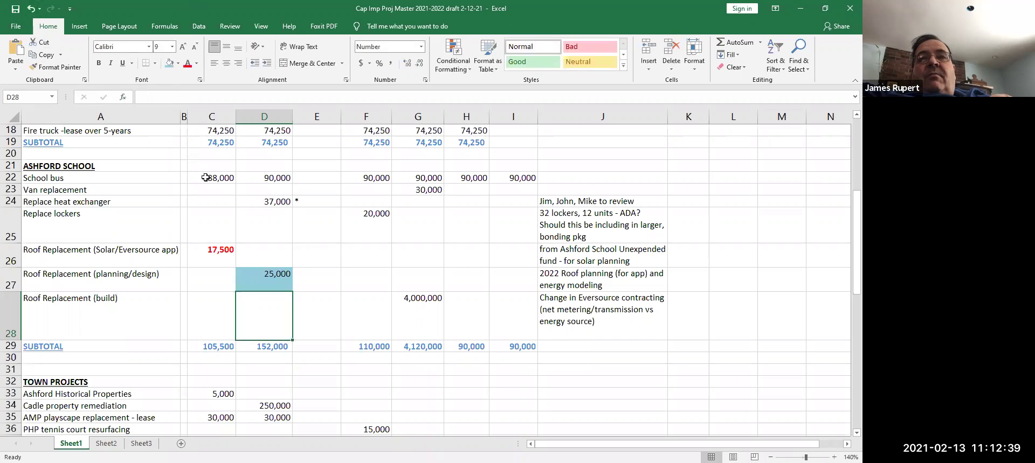
click(282, 284)
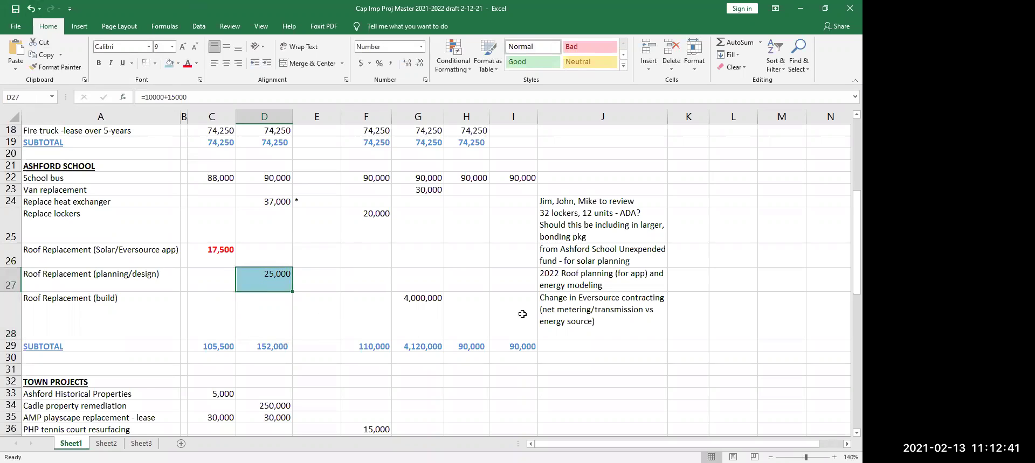
Add the cost split to the J27 note, so it reads "2022 10K Roof planning (for app) and 15K energy modeling".
click(553, 281)
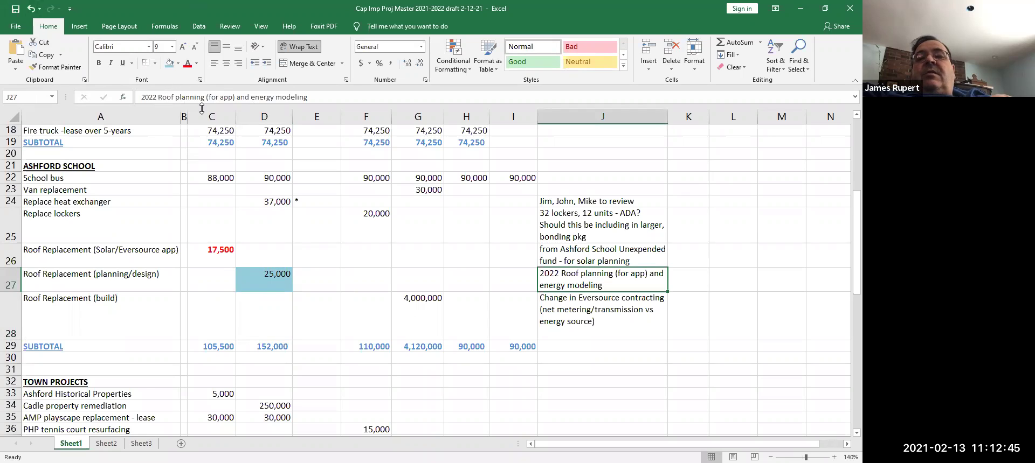
click(141, 97)
key(alt+Return)
text(10)
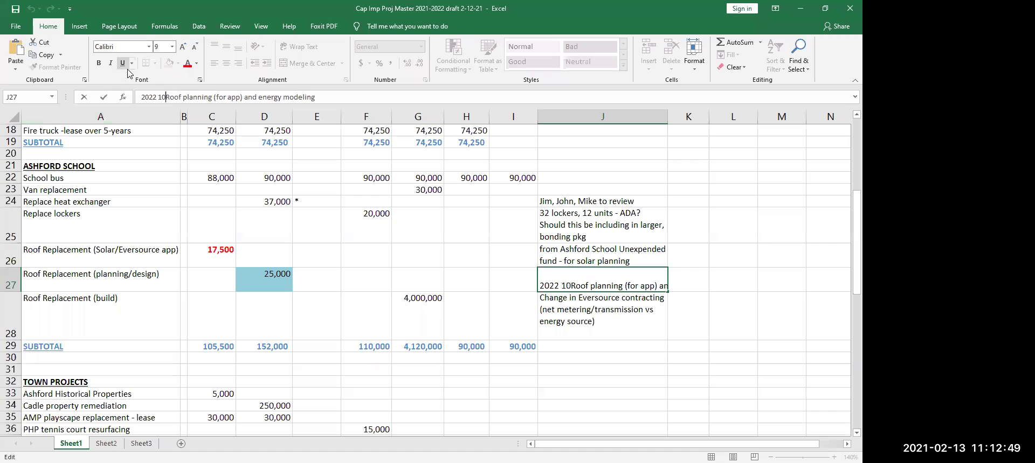
text(K)
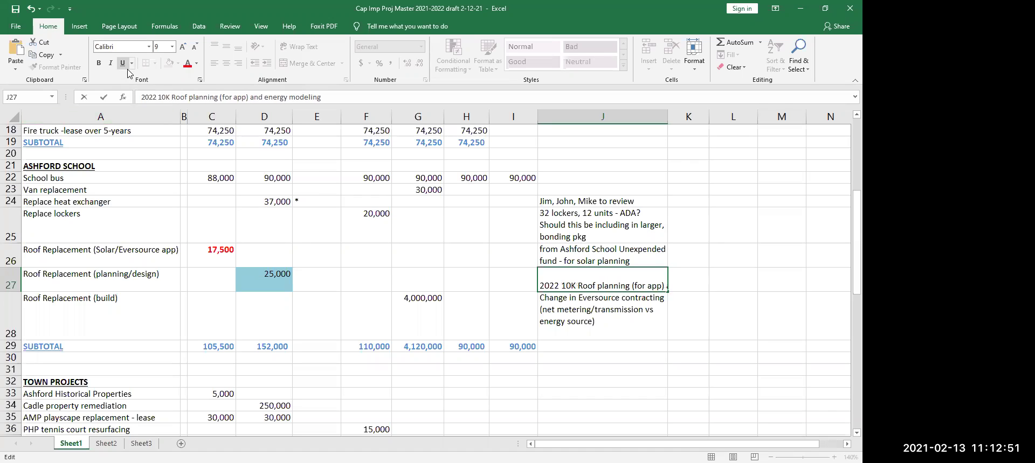
key(ctrl+Right)
key(ctrl+Right)
key(ctrl+Right)
key(ctrl+Right)
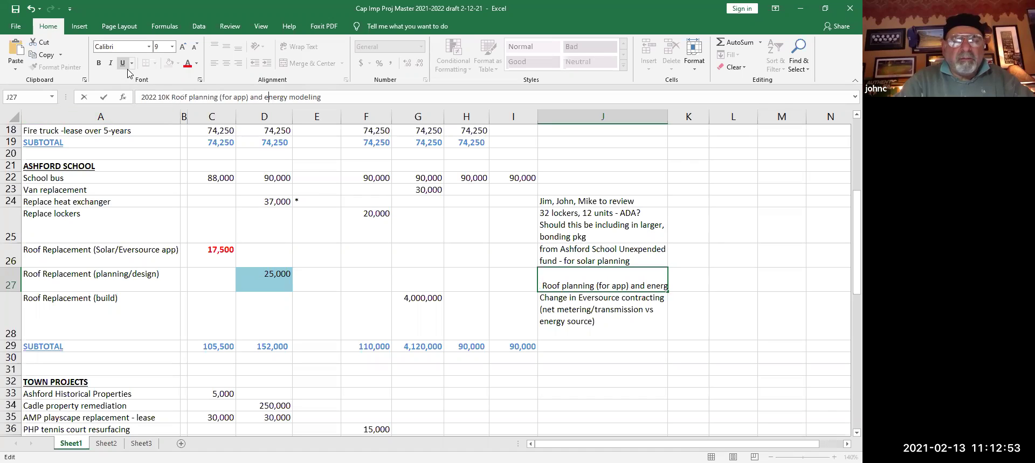
text(15K)
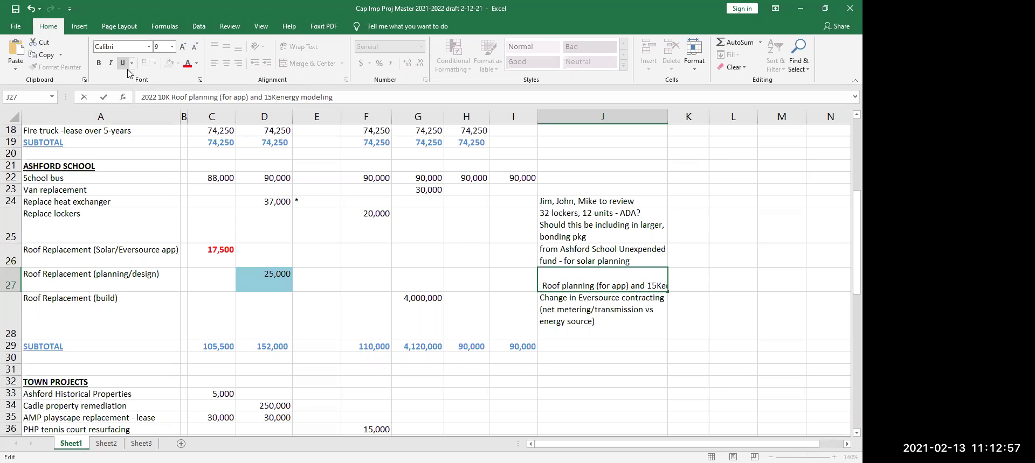
key(Return)
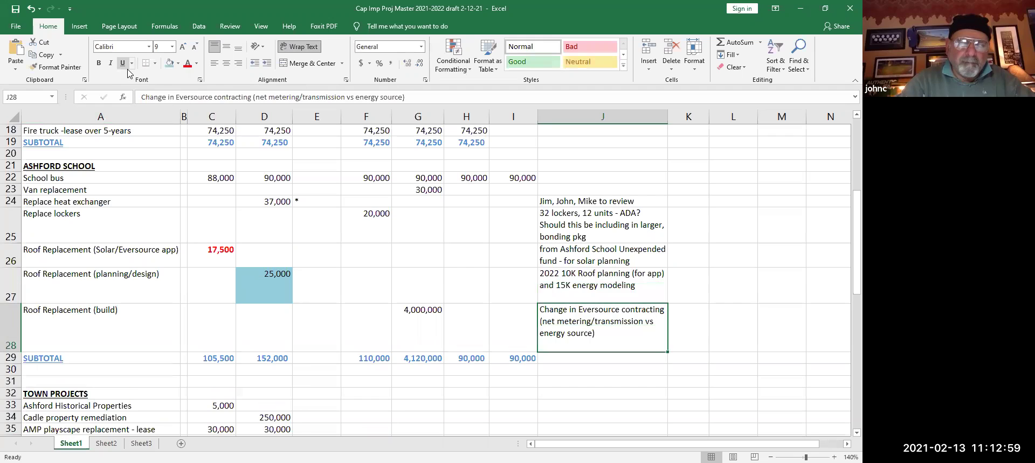
click(547, 269)
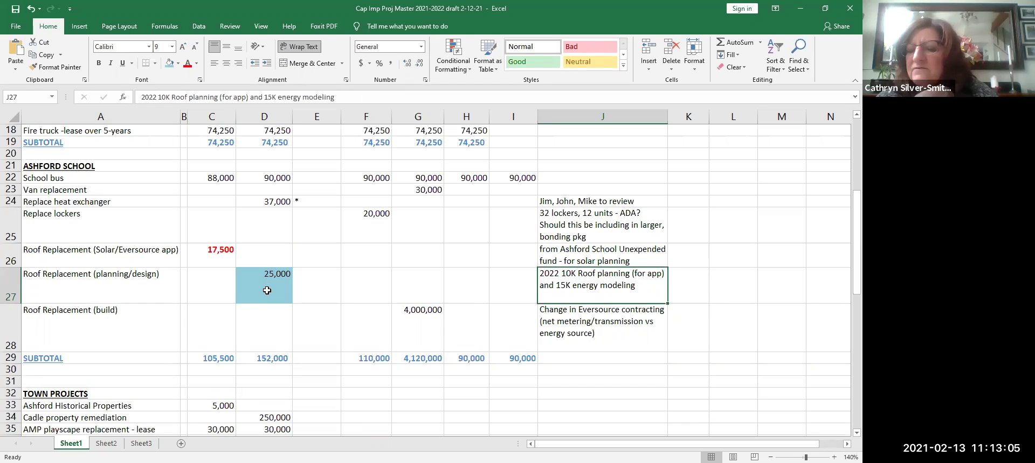
Check which fiscal-year heading the Roof Replacement (build) amount in G28 falls under and locate the 2022-2023 column heading.
click(322, 288)
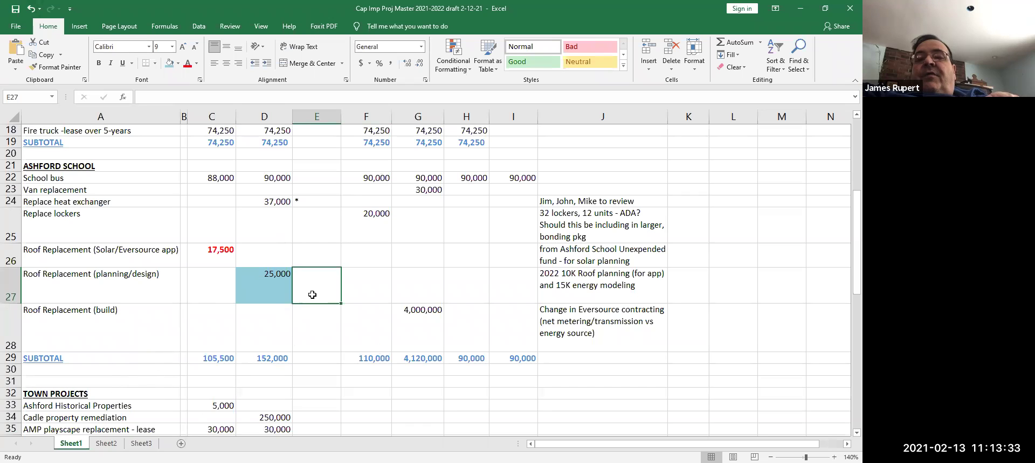
key(Right)
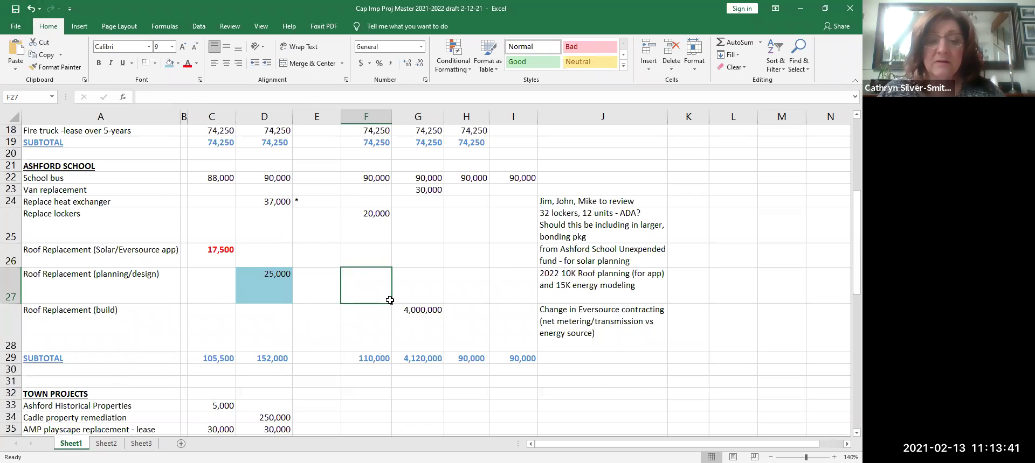
click(426, 315)
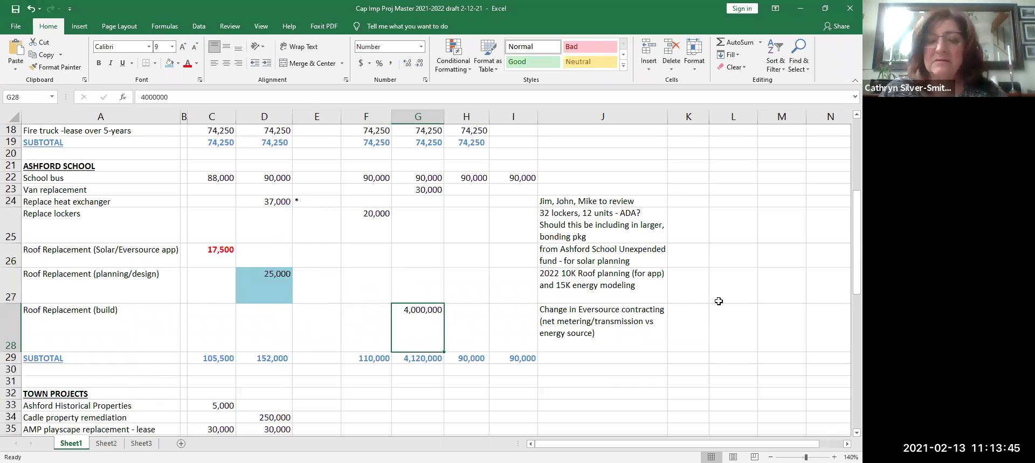
key(Up)
key(Up)
key(Up)
key(Up)
key(Up)
key(Up)
key(Up)
key(Up)
key(Up)
key(Up)
key(Up)
key(Up)
key(Up)
key(Up)
key(Up)
key(Up)
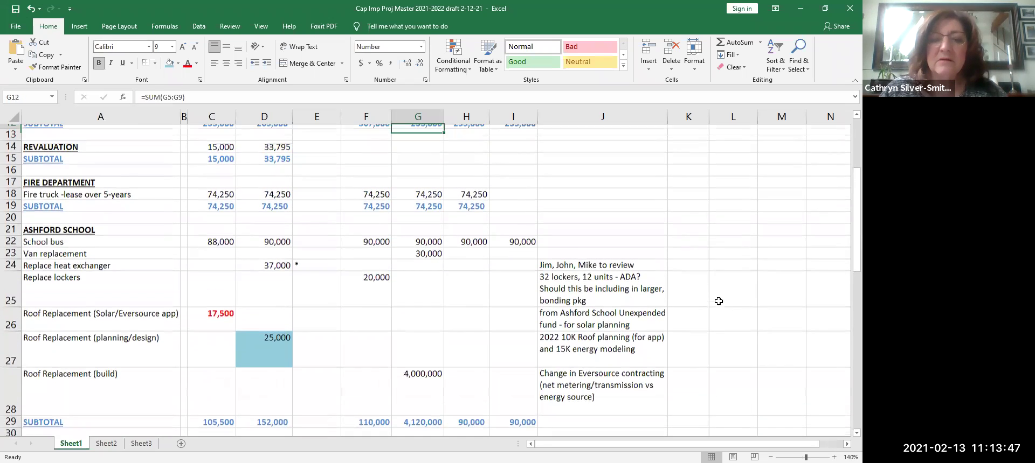
key(Up)
key(Up)
key(Up)
key(Up)
key(Up)
key(Up)
key(Up)
key(Up)
key(Up)
key(Up)
key(Up)
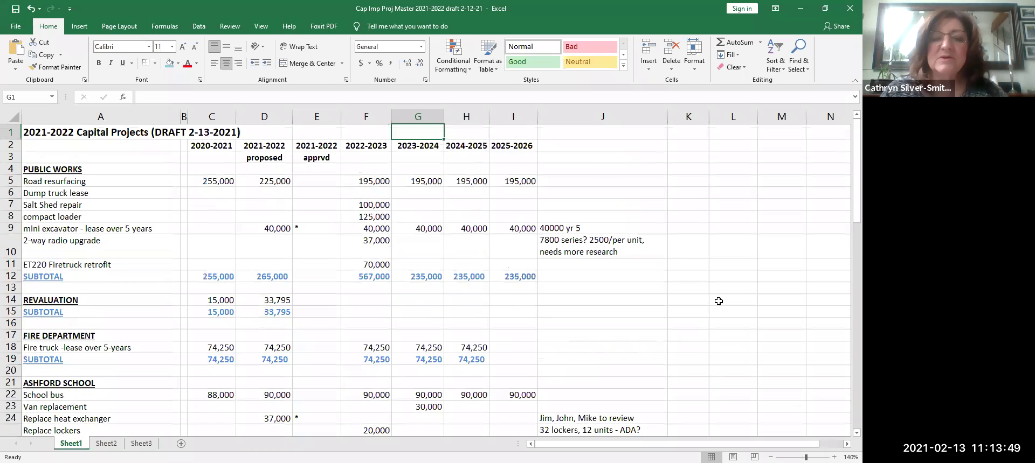
key(Down)
key(Left)
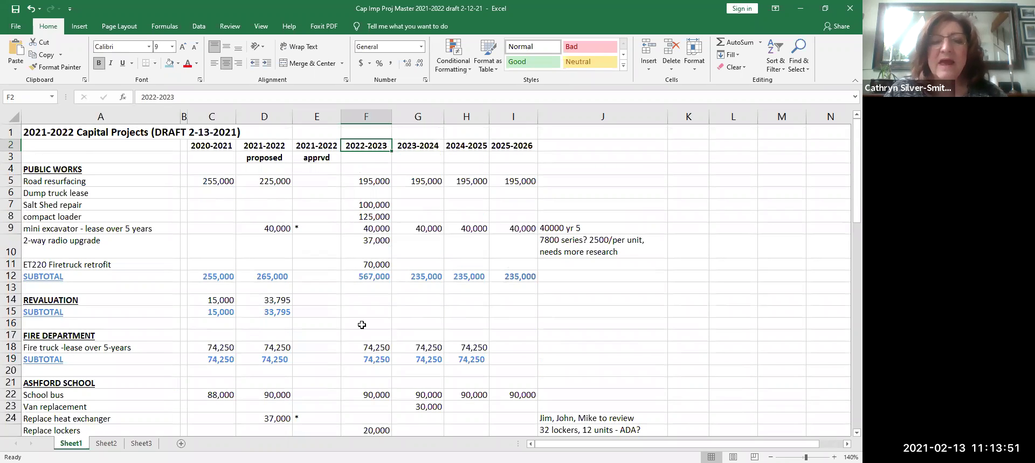
Move the Roof Replacement (build) amount of 4,000,000 from G28 to F28, in the 2022-2023 column, leaving G28 empty.
key(Down)
key(Down)
key(Down)
key(Down)
key(Down)
key(Down)
key(Down)
key(Down)
key(Down)
key(Down)
key(Down)
key(Down)
key(Down)
key(Down)
key(Down)
key(Down)
key(Down)
key(Down)
key(Down)
key(Down)
key(Down)
key(Down)
key(Down)
key(Down)
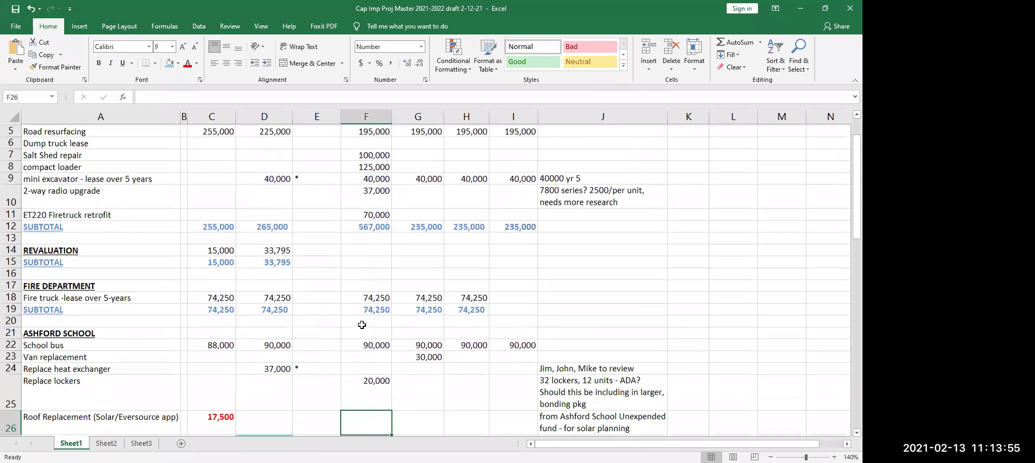
key(Down)
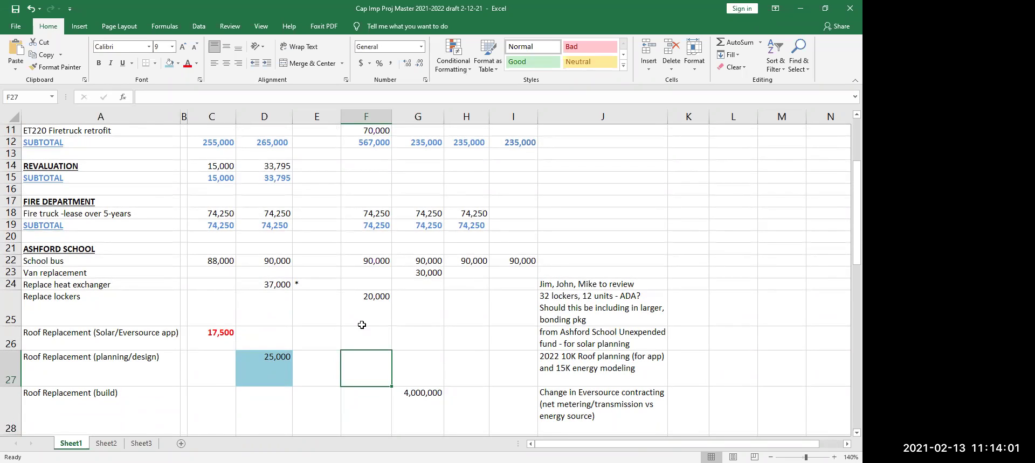
key(Down)
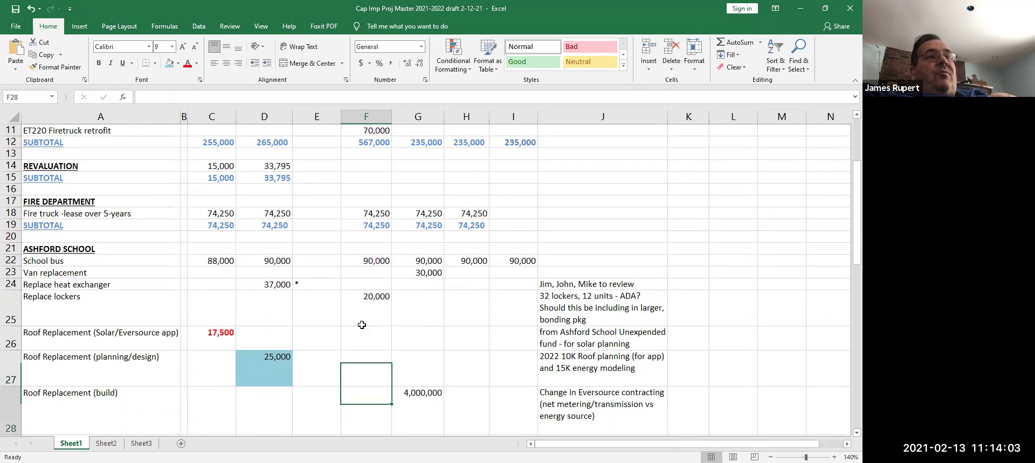
key(Right)
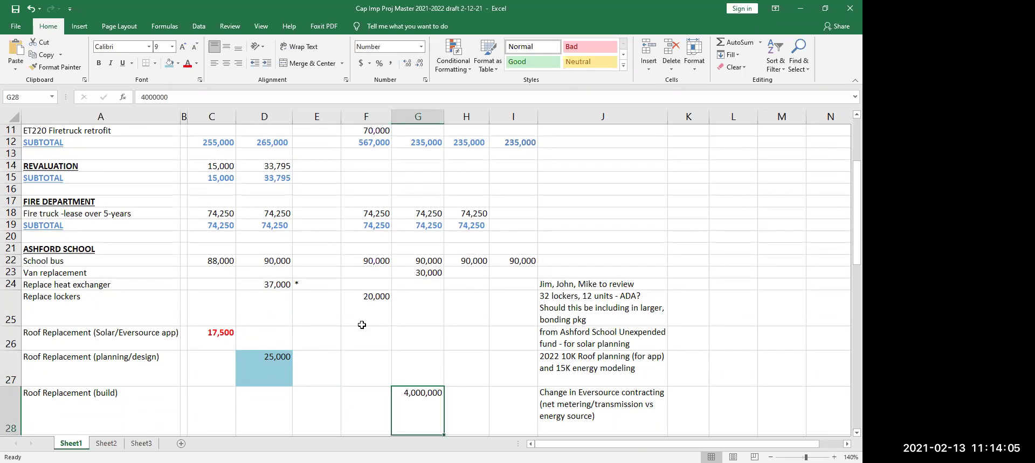
key(ctrl+c)
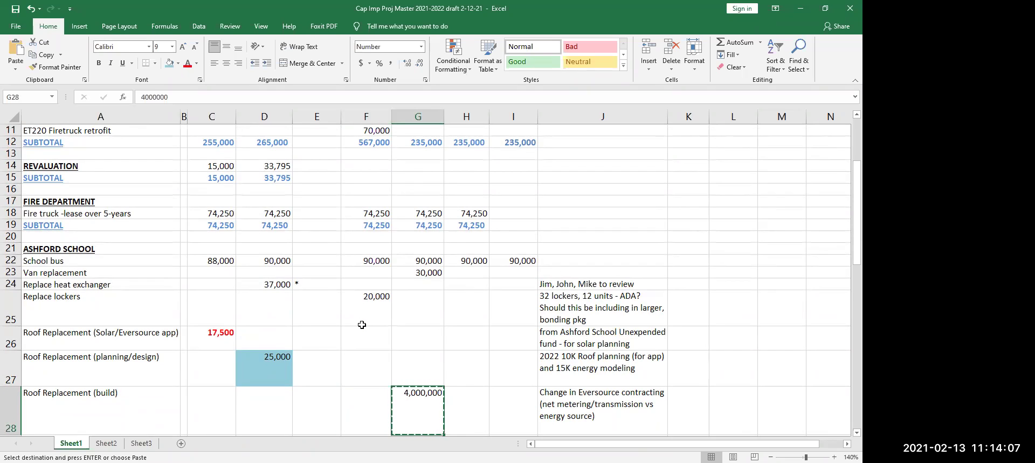
key(Left)
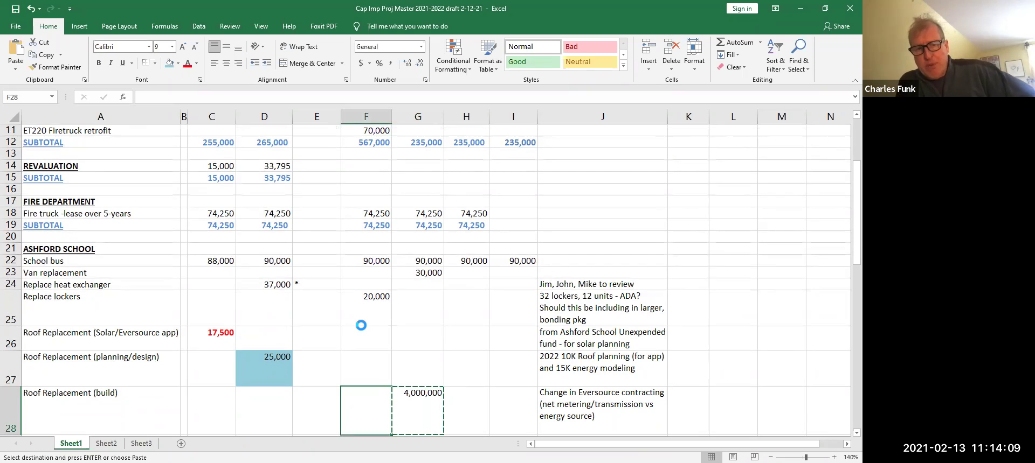
key(ctrl+v)
key(Right)
key(Delete)
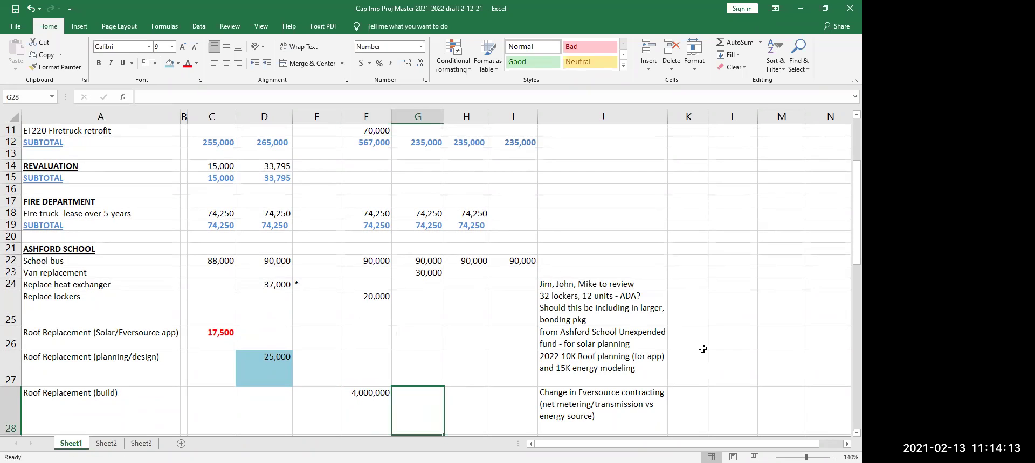
Review the fiscal-year headings and the roof replacement amounts and funding note in rows 26 to 28.
drag(856, 240, 848, 175)
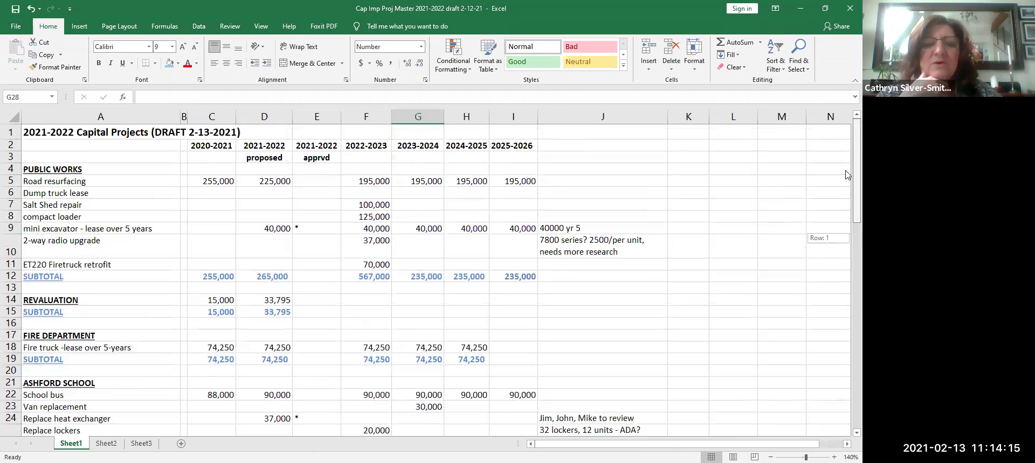
scroll(848, 195, down, 2)
scroll(847, 195, up, 2)
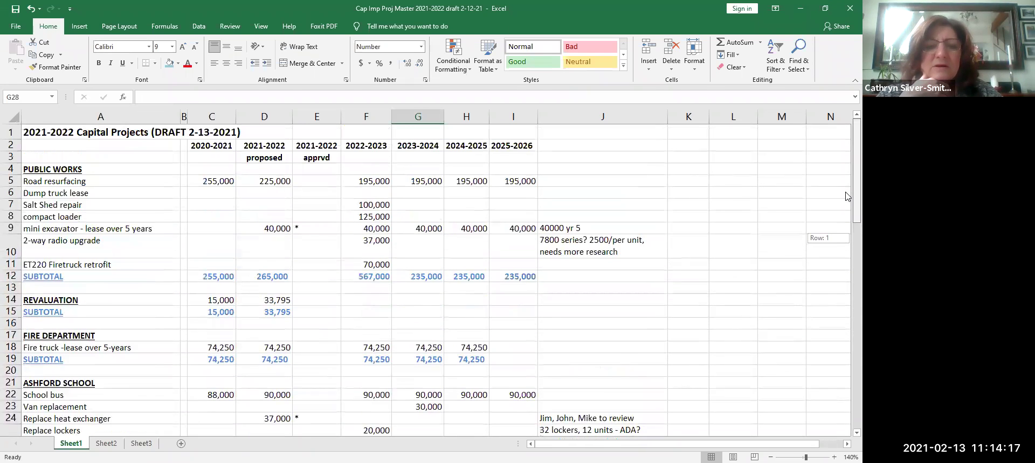
scroll(848, 195, down, 4)
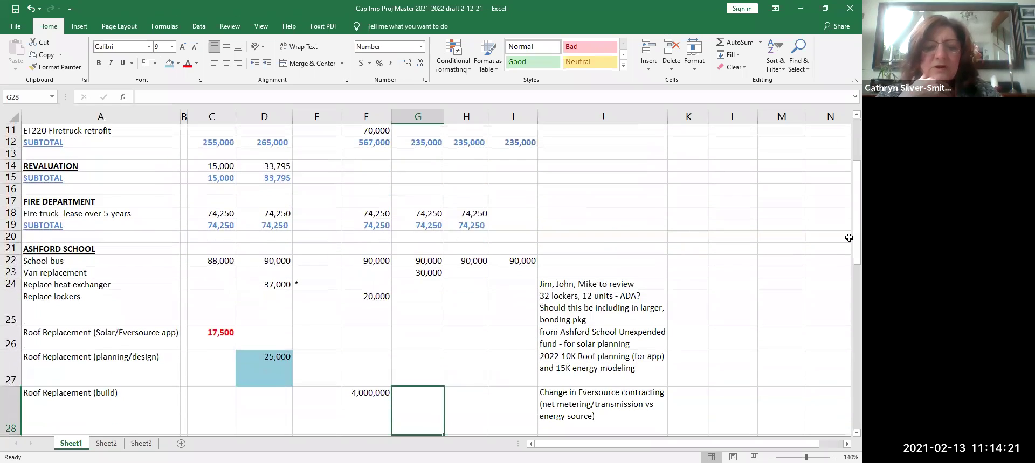
click(252, 384)
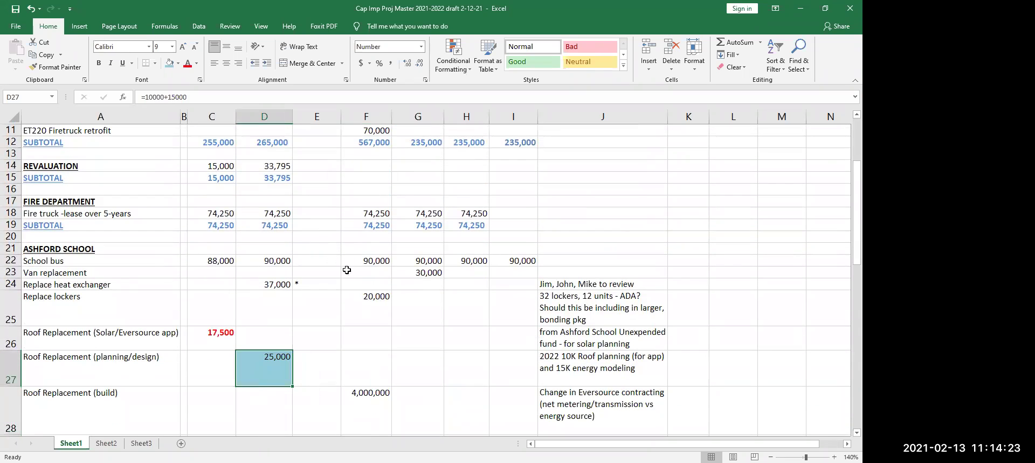
click(372, 392)
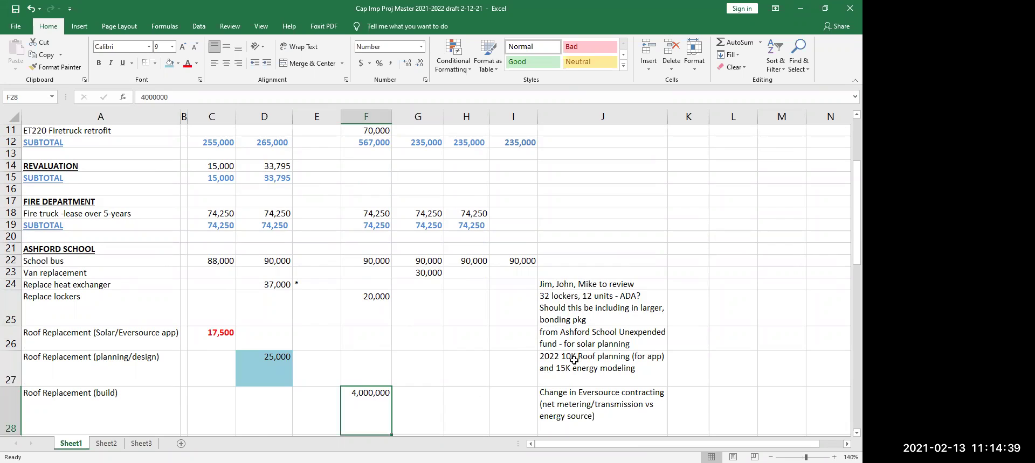
click(214, 334)
click(561, 331)
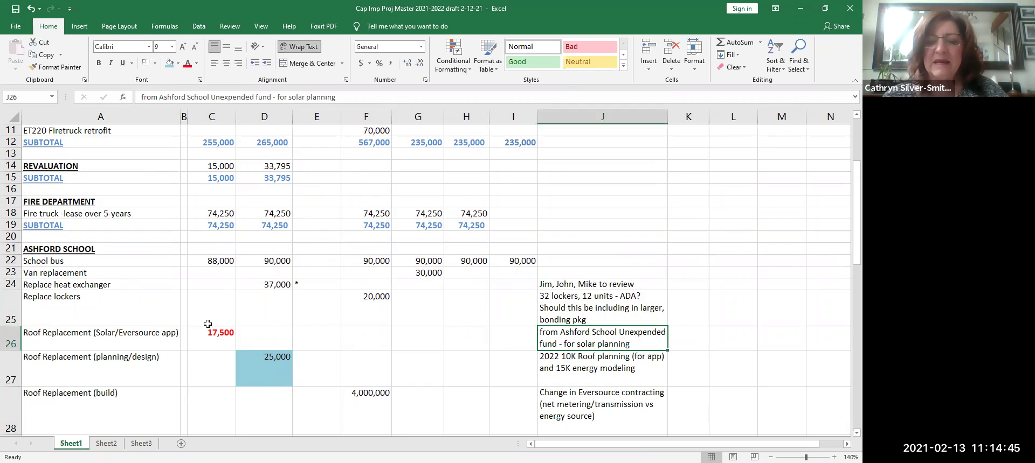
click(213, 333)
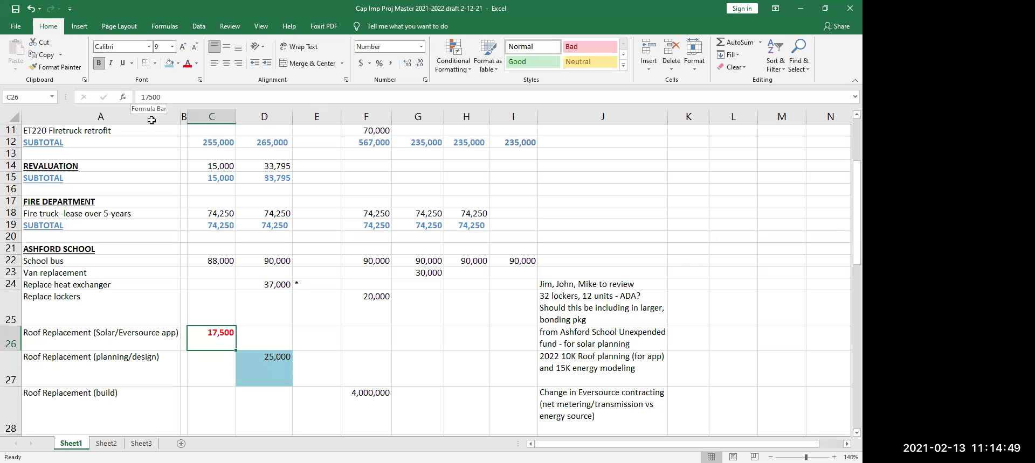
click(558, 333)
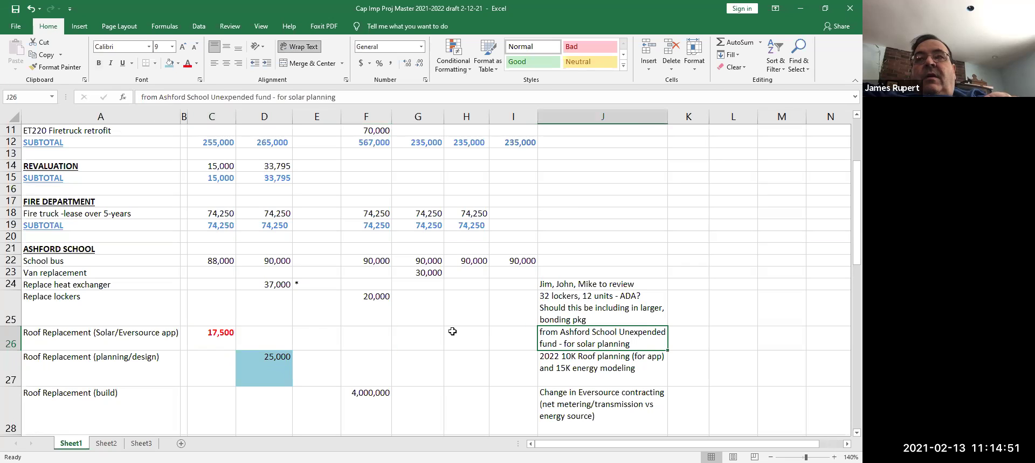
click(219, 328)
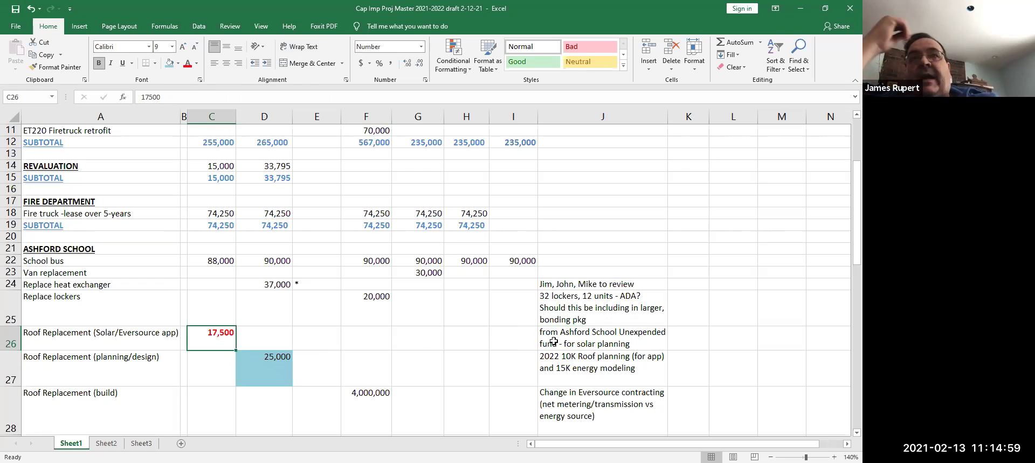
click(553, 341)
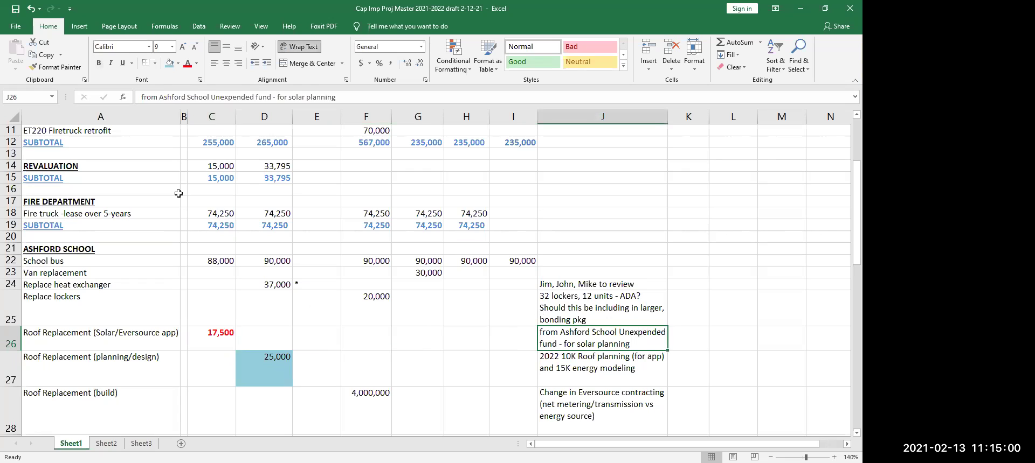
click(141, 97)
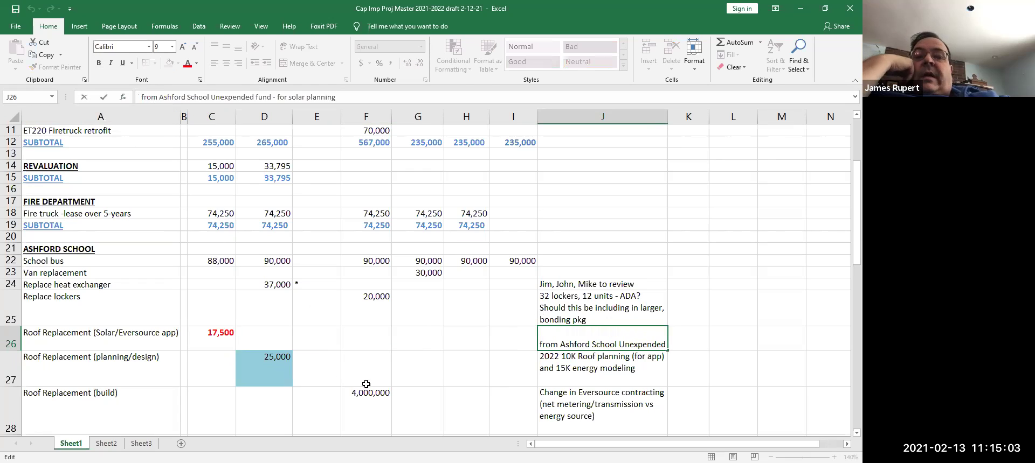
click(402, 377)
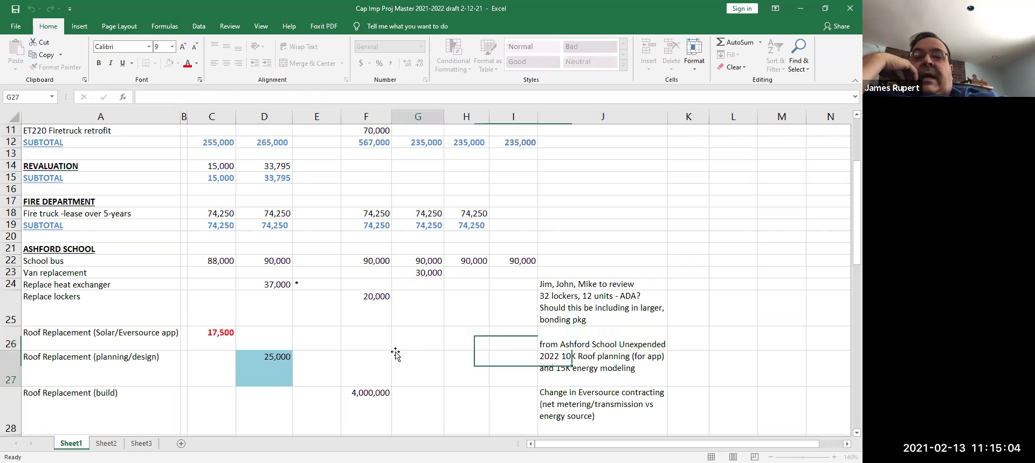
Check the combined total of the Solar/Eversource app and planning/design roof amounts in C26:D27.
click(229, 334)
drag(229, 334, 267, 372)
click(315, 328)
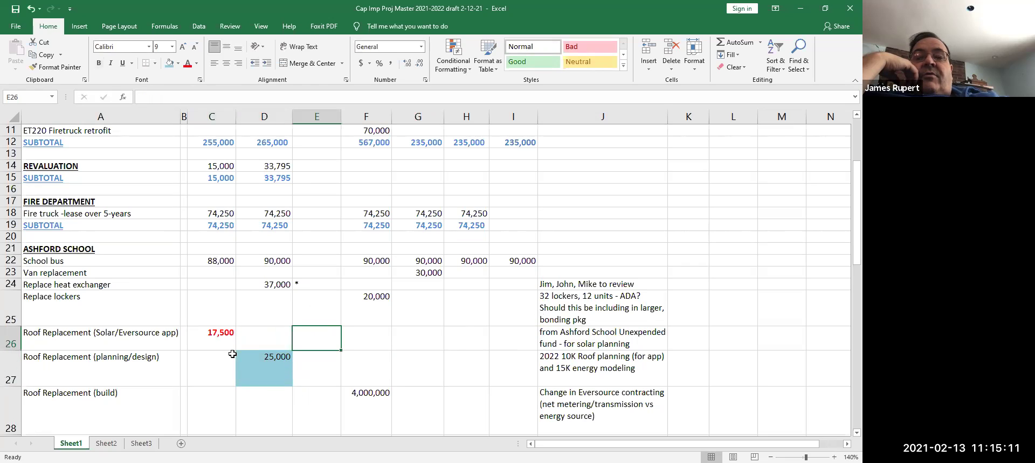
drag(210, 333, 256, 367)
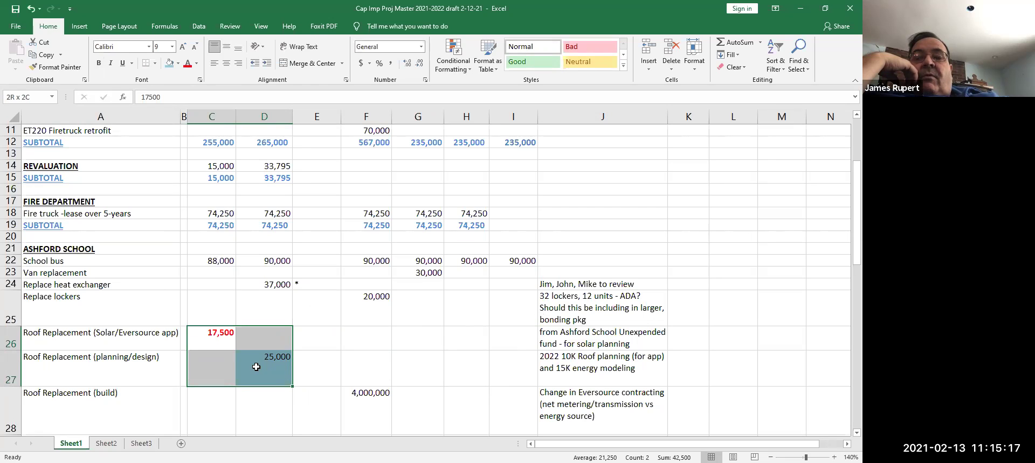
drag(256, 367, 257, 368)
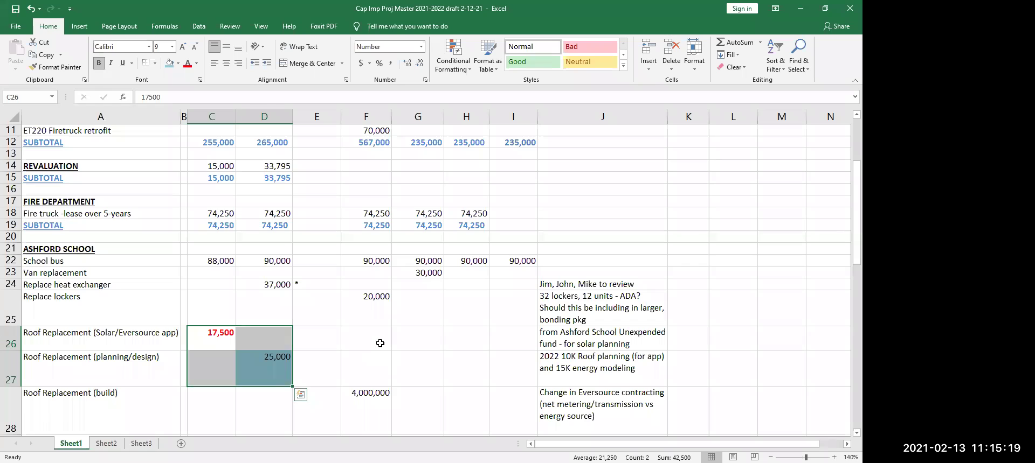
click(381, 340)
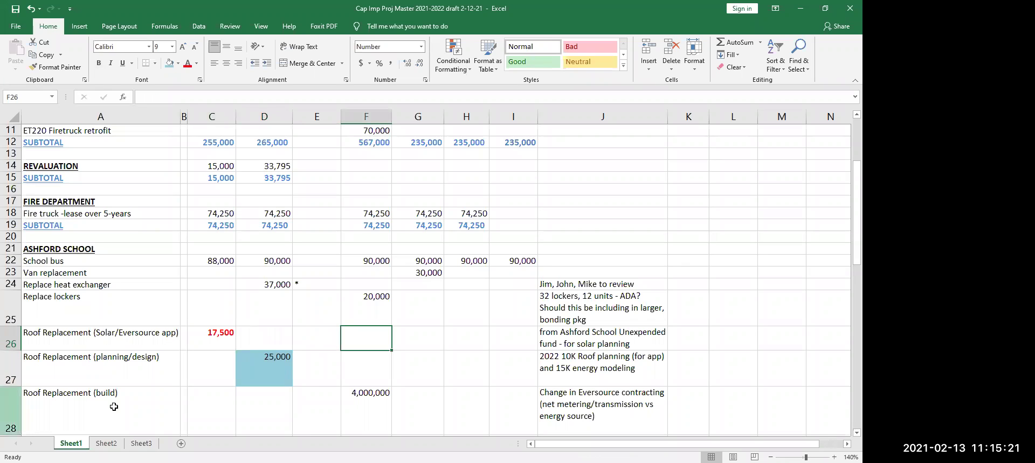
Reduce the height of row 27 and add "To be requested" to the start of the roof funding note in J26.
drag(14, 387, 12, 375)
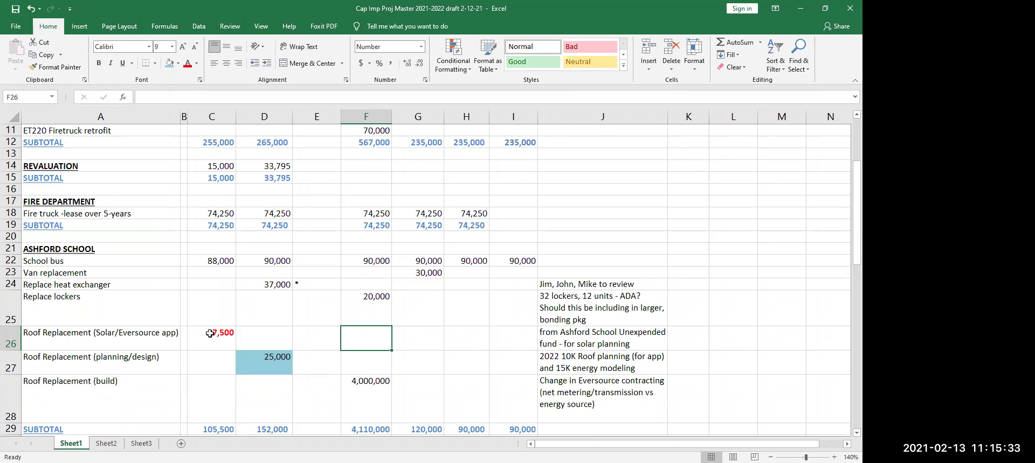
click(543, 343)
click(134, 95)
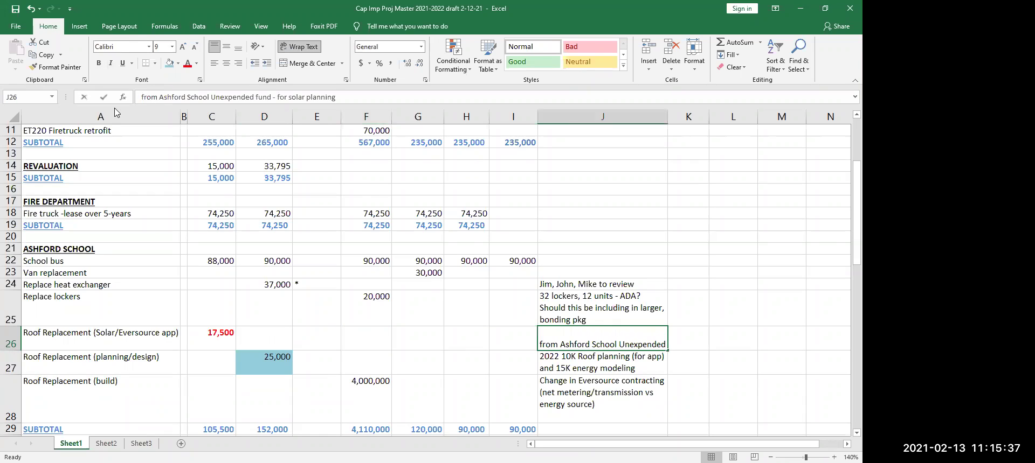
text(To be r)
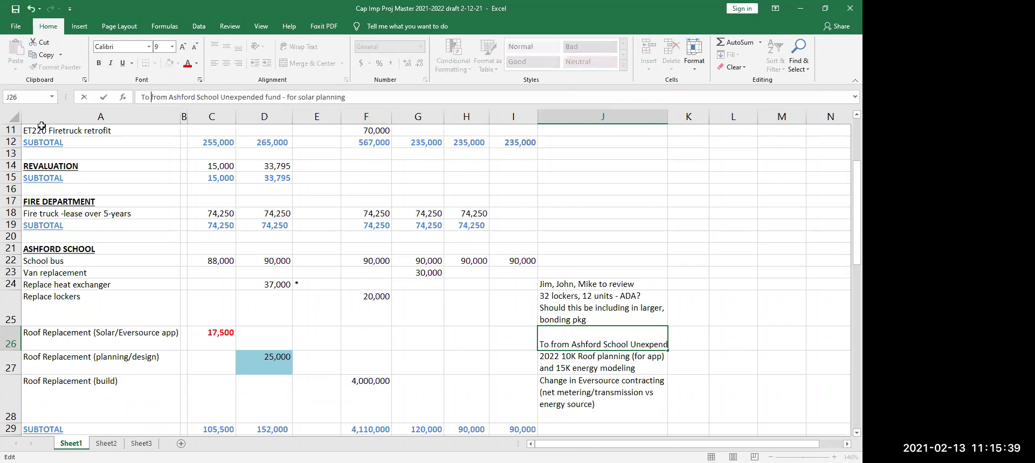
text(equested)
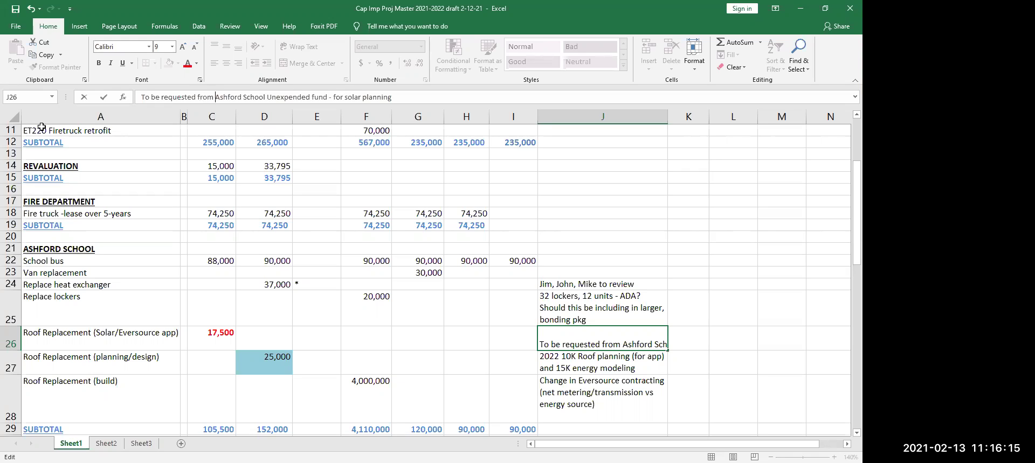
key(End)
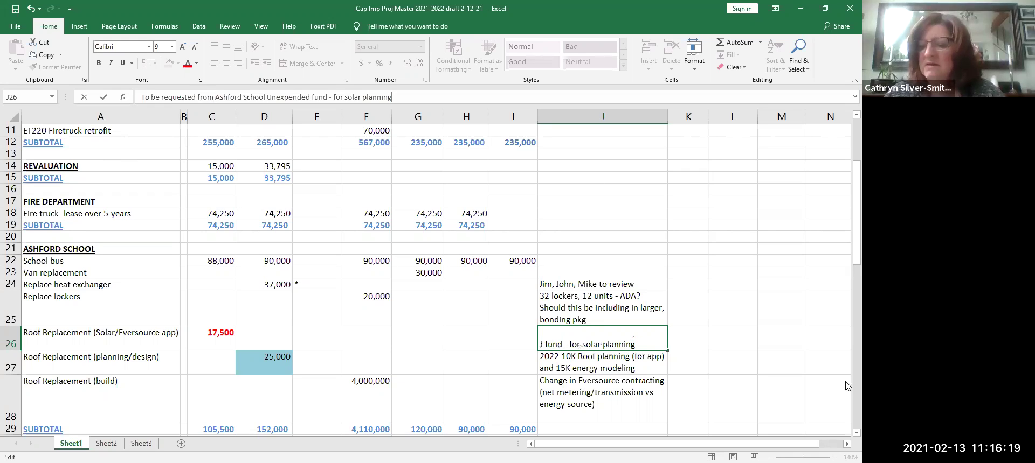
Reword the double-asterisk footnote in A62 to say "Ashford School Unexpended Fund" instead of "Ashford School 1% Fund".
scroll(846, 436, down, 6)
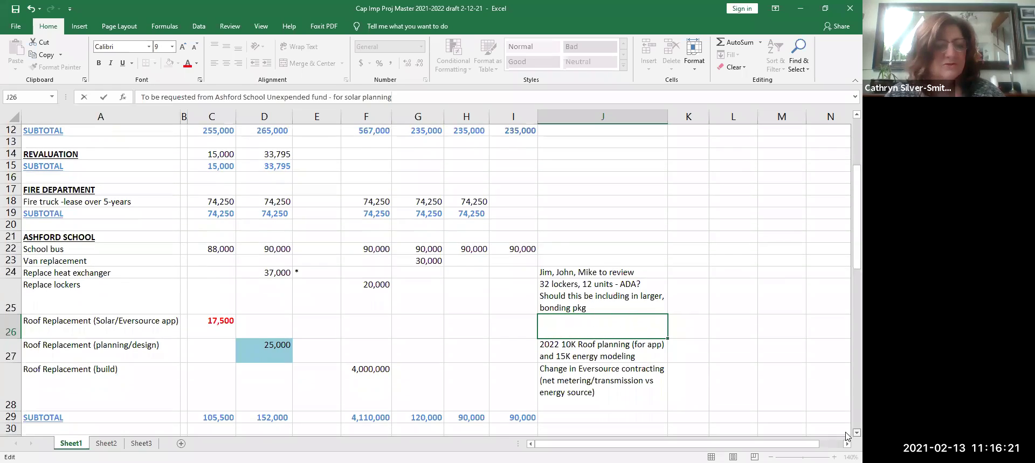
scroll(846, 437, down, 3)
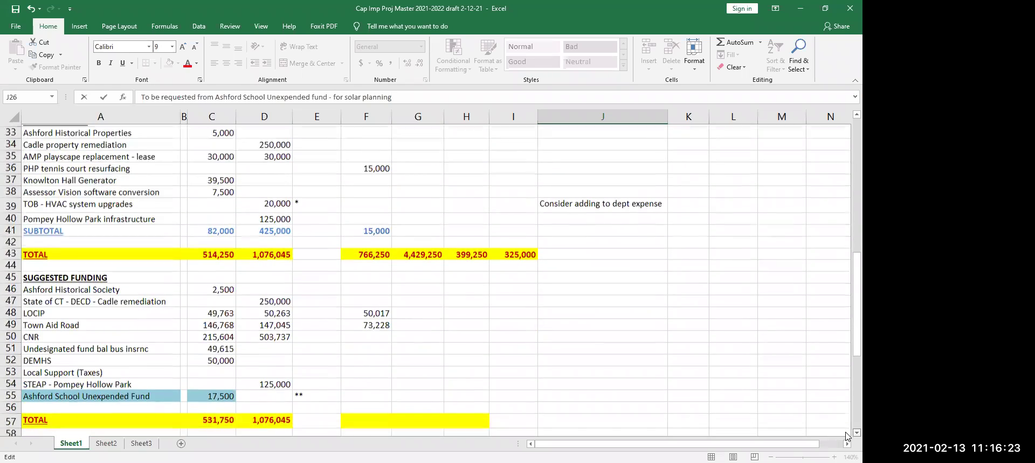
scroll(846, 437, down, 1)
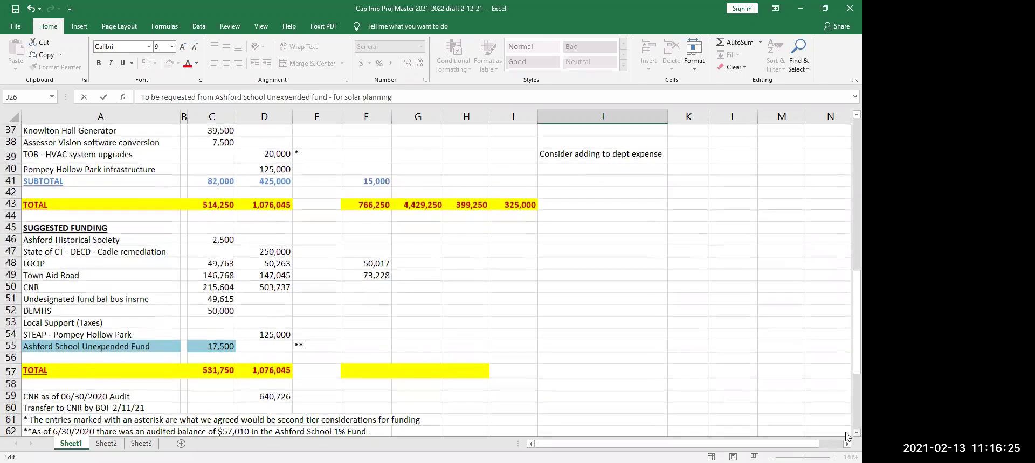
scroll(846, 437, down, 2)
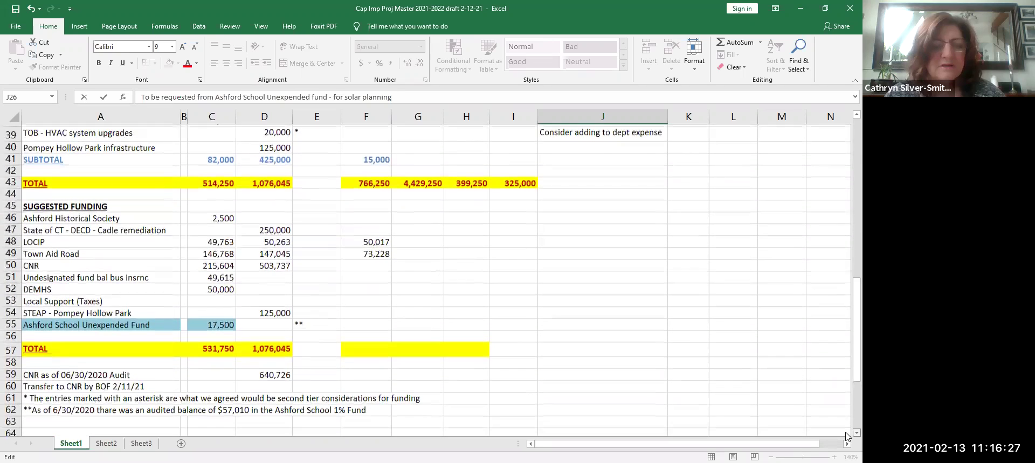
drag(97, 408, 228, 358)
key(Right)
key(Right)
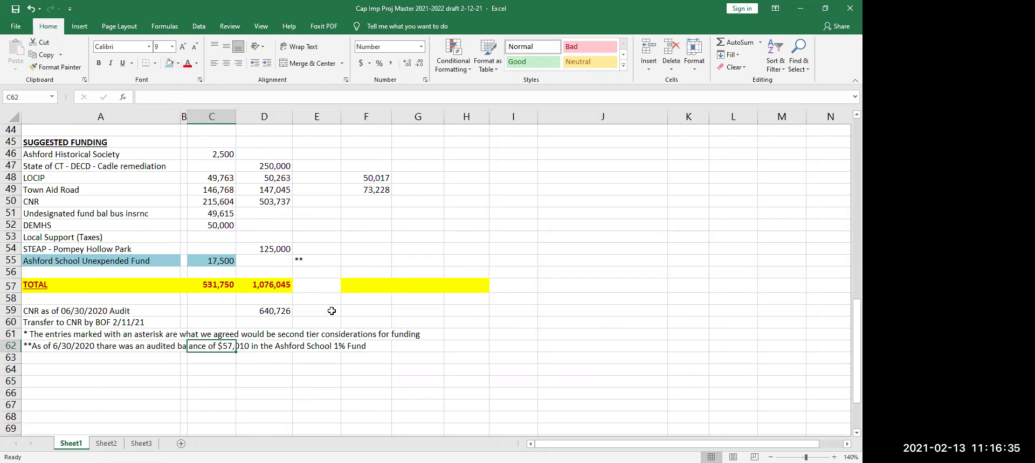
key(Left)
key(Left)
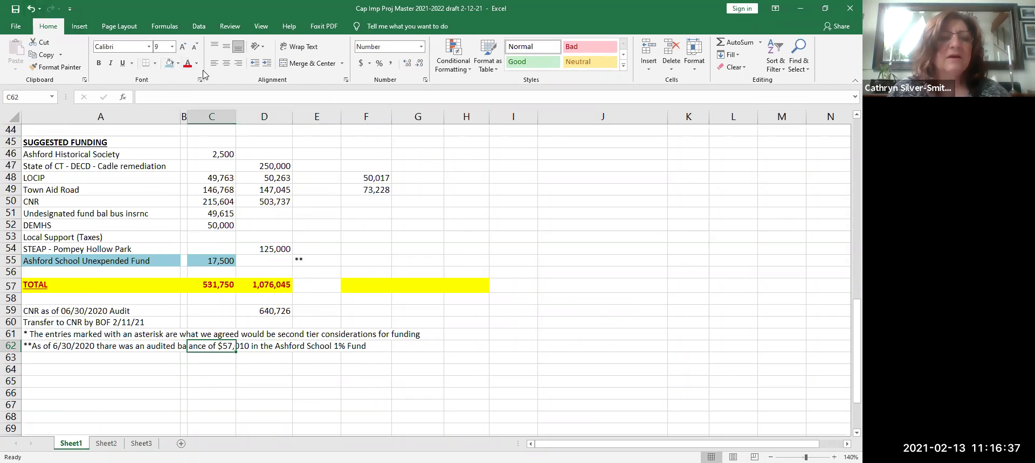
click(399, 98)
text(Unexpend)
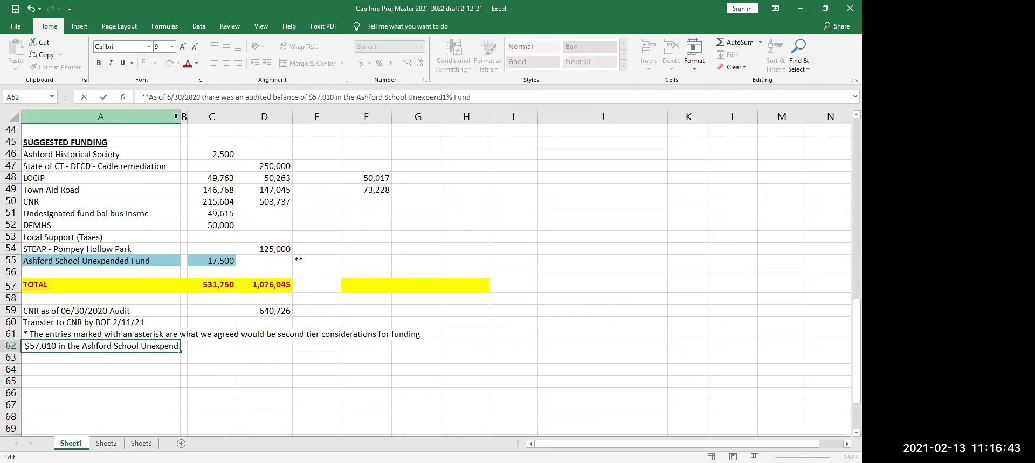
text(ed)
key(Delete)
key(Delete)
key(Delete)
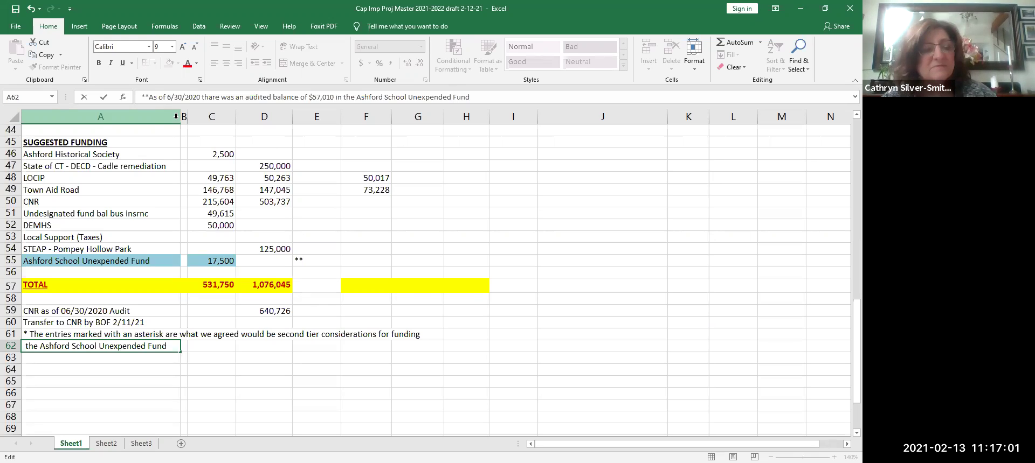
click(384, 391)
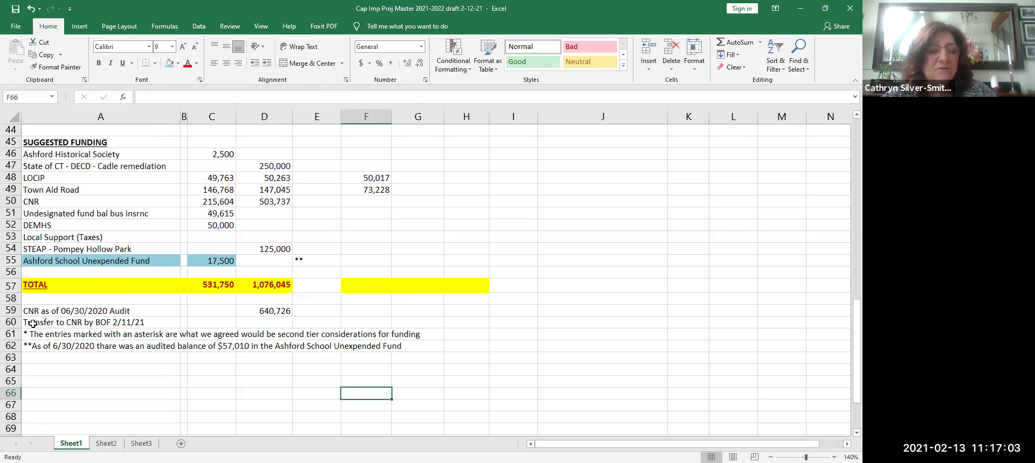
Review the Ashford School Unexpended Fund footnote, the suggested funding lines and the project amounts back up to the Public Works section.
click(27, 348)
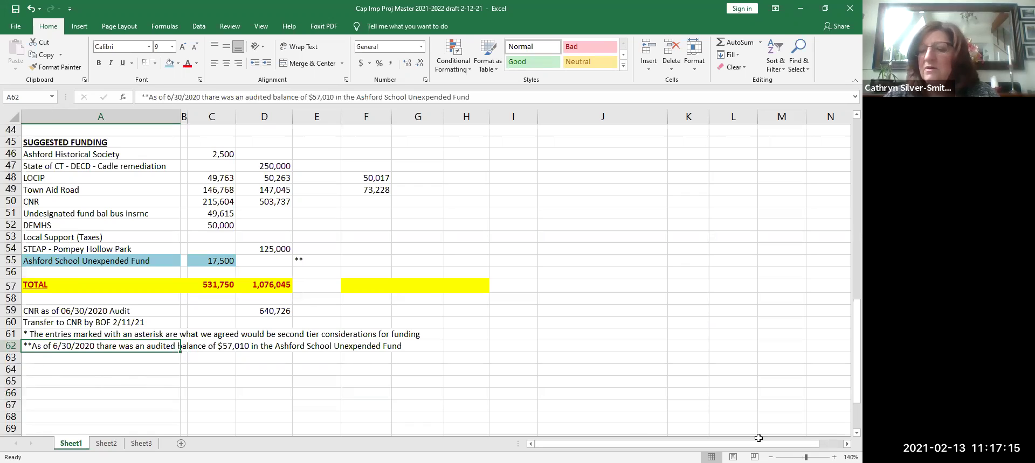
click(622, 247)
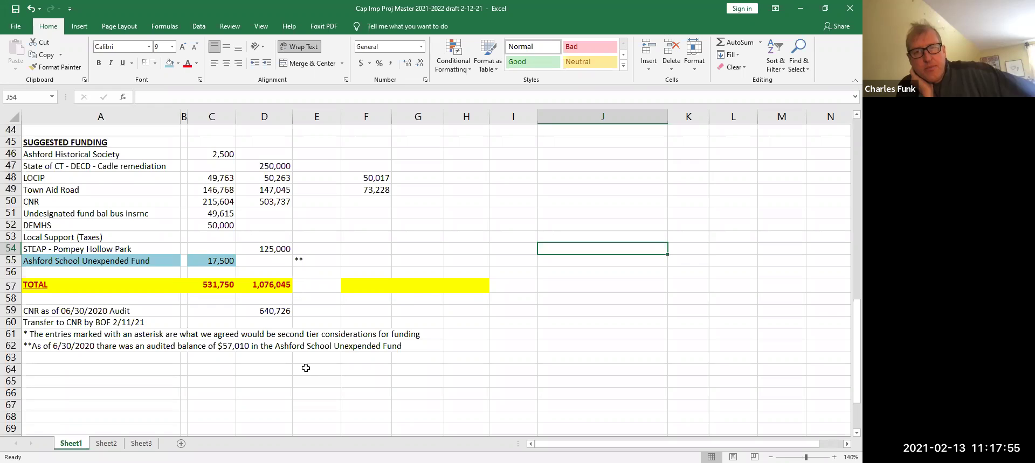
drag(225, 347, 267, 348)
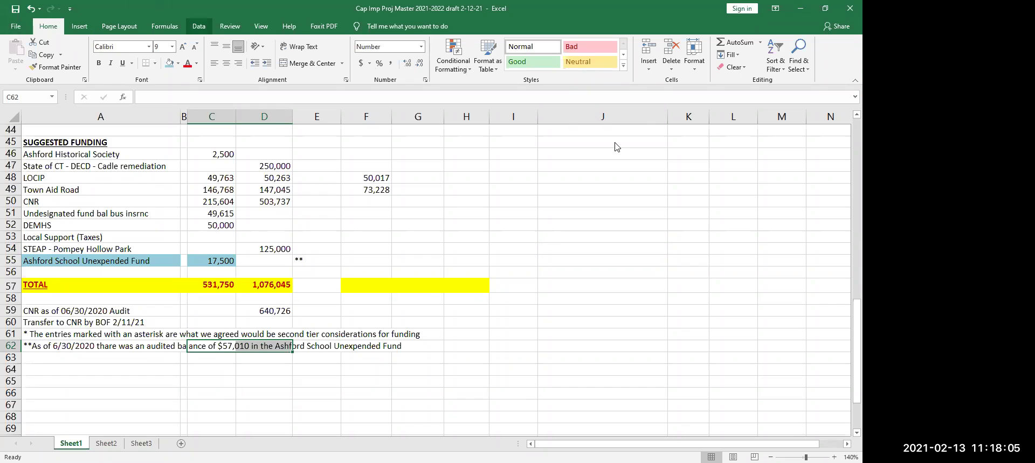
scroll(846, 118, up, 1)
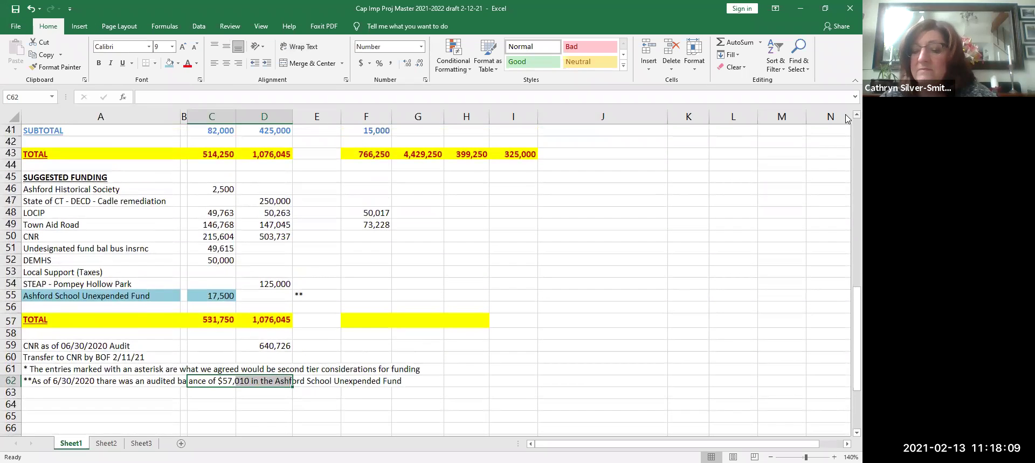
scroll(846, 118, up, 2)
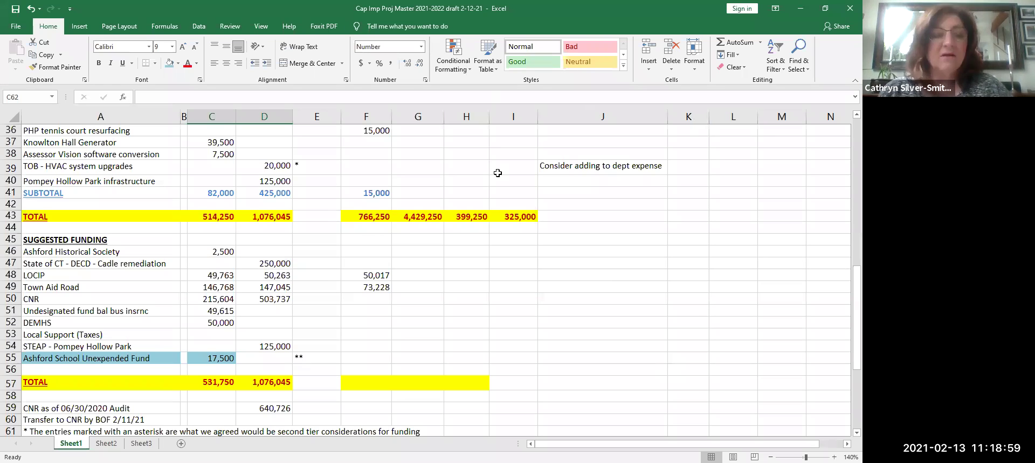
click(613, 300)
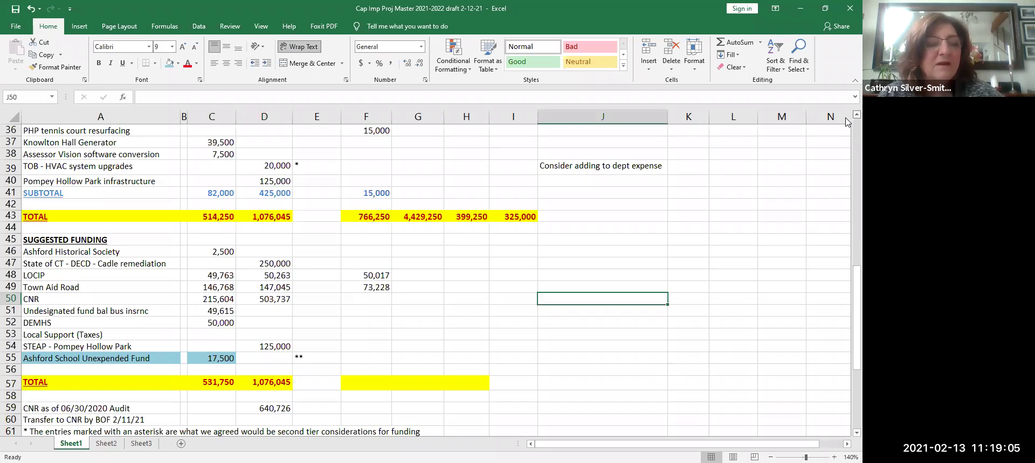
scroll(846, 124, up, 1)
scroll(845, 122, up, 4)
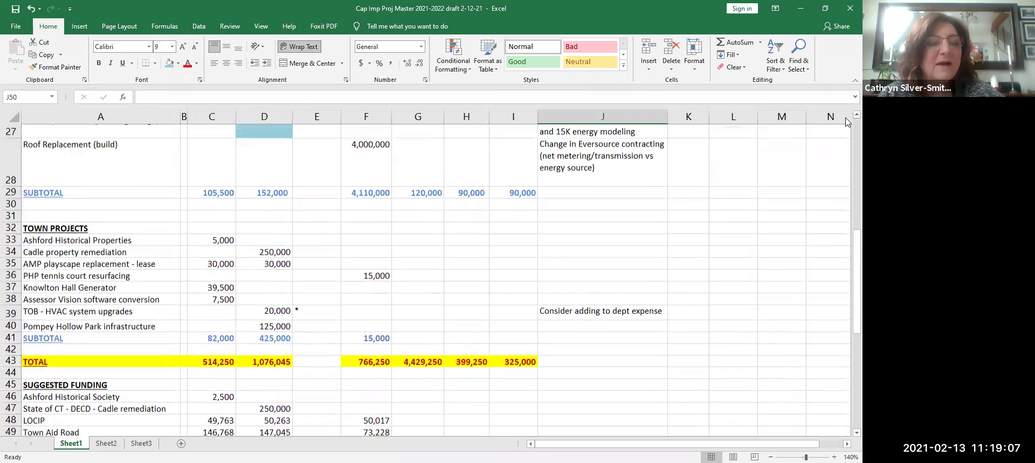
scroll(845, 122, up, 2)
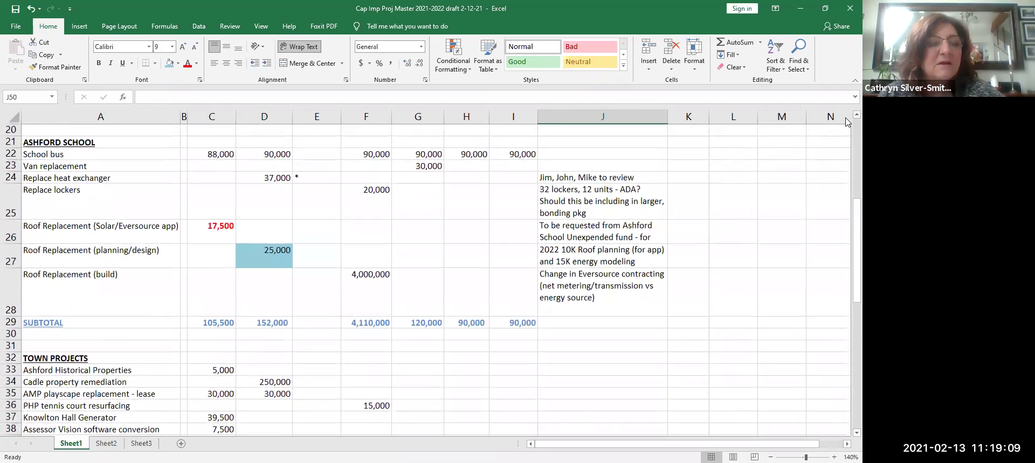
scroll(845, 123, up, 4)
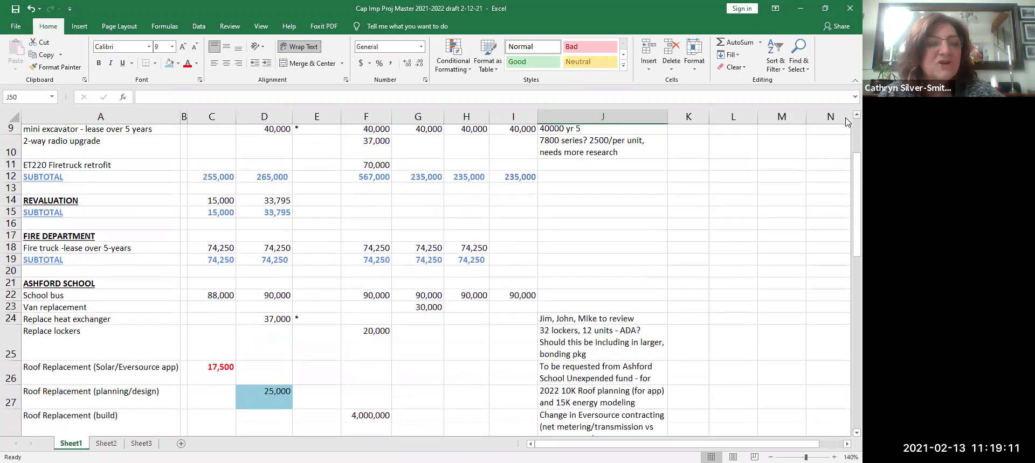
scroll(845, 122, up, 1)
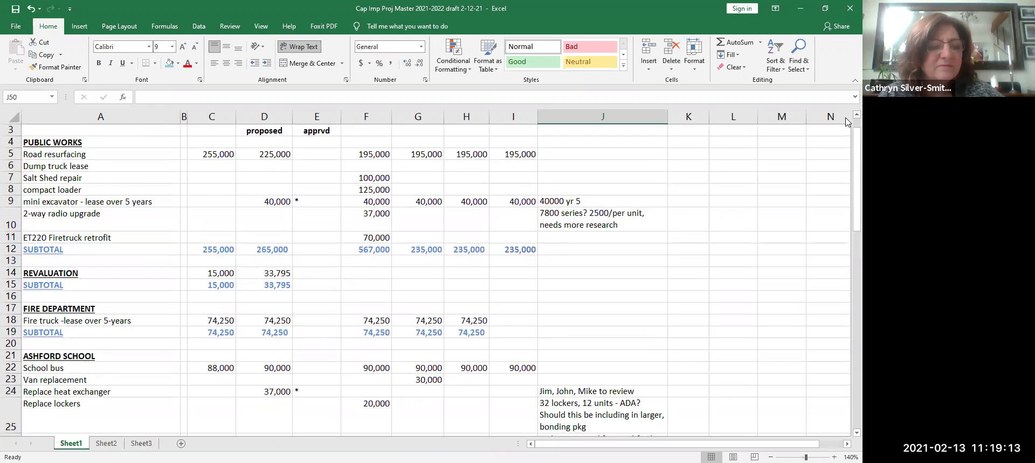
Clear the review note for Replace heat exchanger from J24, discarding the draft replacement text and leaving the cell empty.
click(264, 392)
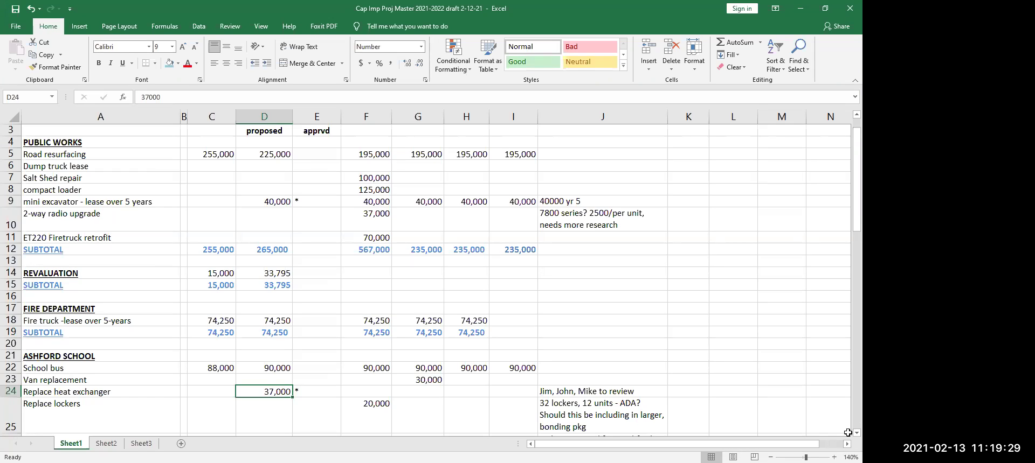
scroll(846, 435, down, 1)
scroll(847, 435, down, 3)
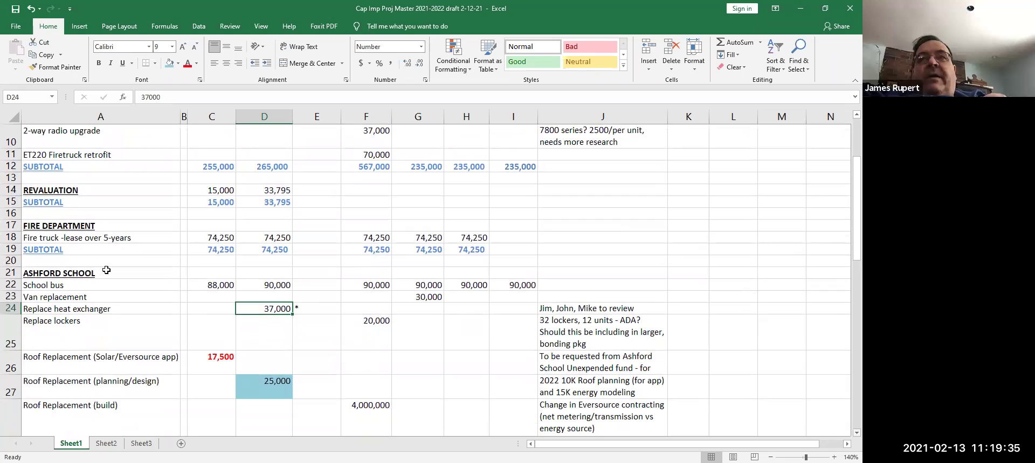
click(79, 309)
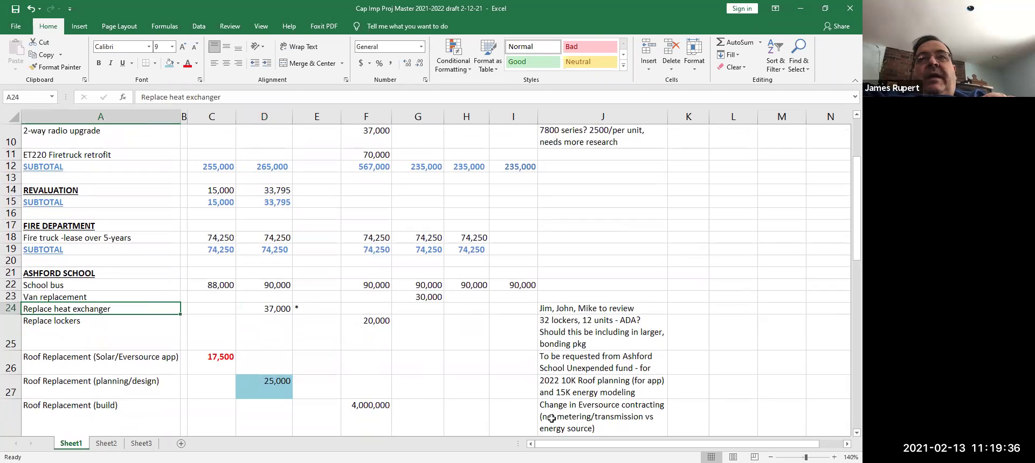
click(552, 309)
text(Rebuit)
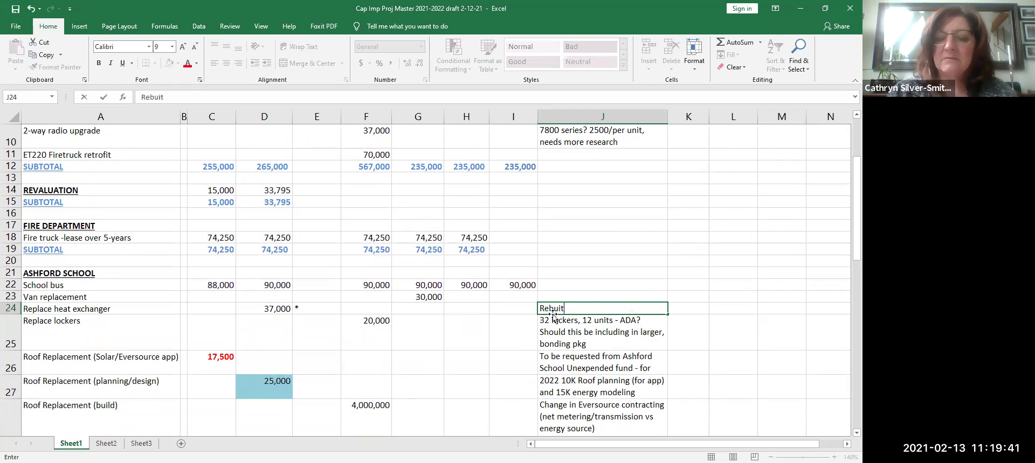
key(BackSpace)
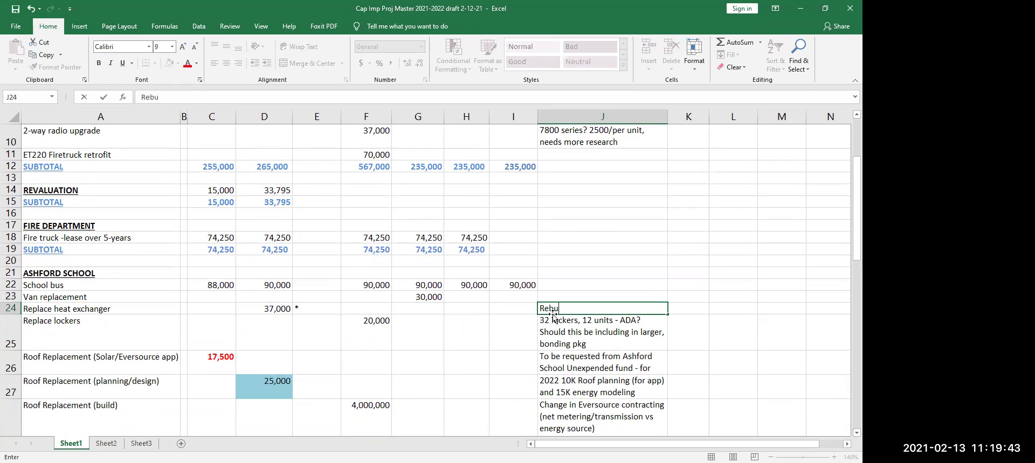
key(BackSpace)
key(BackSpace)
key(BackSpace)
key(BackSpace)
text(It)
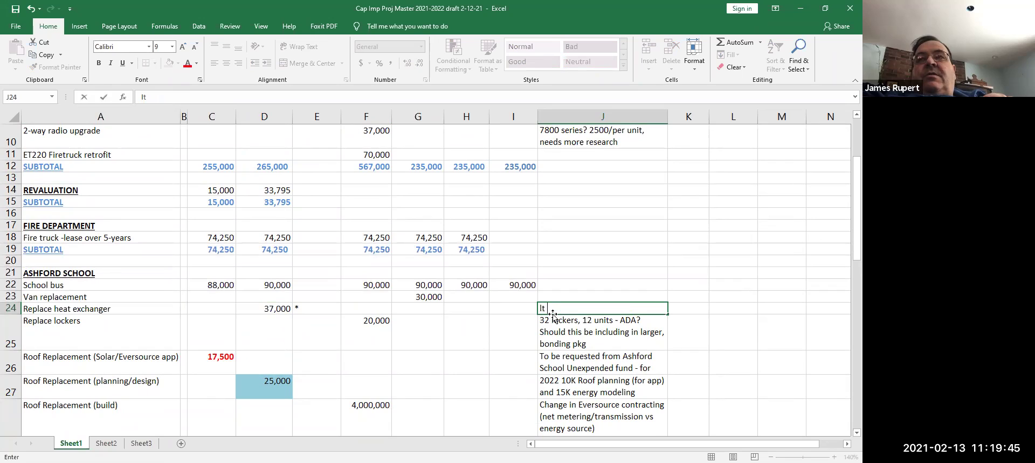
text( 17)
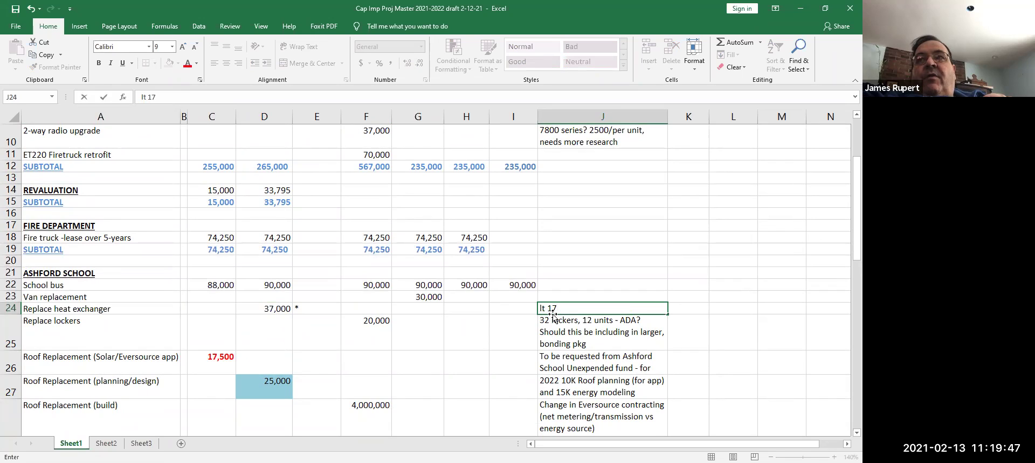
text(18)
key(BackSpace)
key(BackSpace)
key(BackSpace)
key(BackSpace)
key(BackSpace)
key(BackSpace)
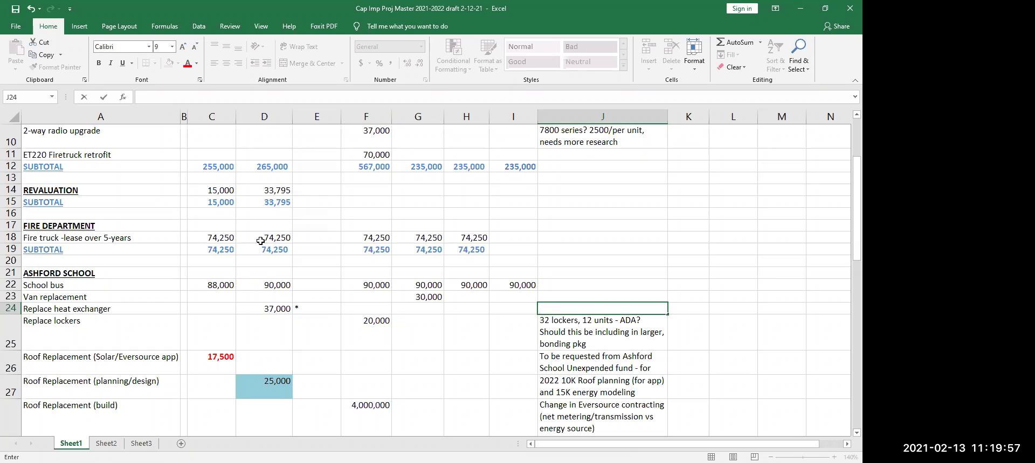
Check the combined heat exchanger, lockers and roof replacement amounts in C24:D27 and C24:F27.
drag(213, 307, 285, 384)
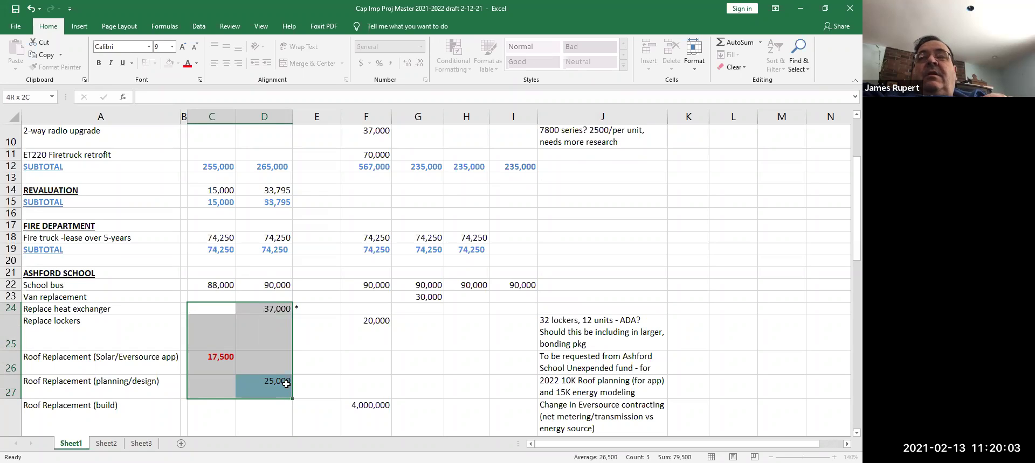
drag(285, 383, 285, 384)
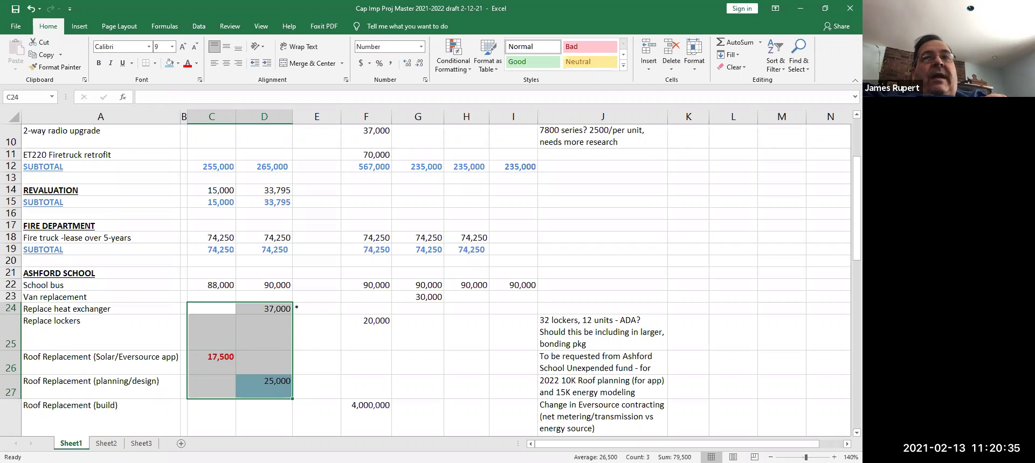
click(302, 326)
drag(208, 307, 351, 382)
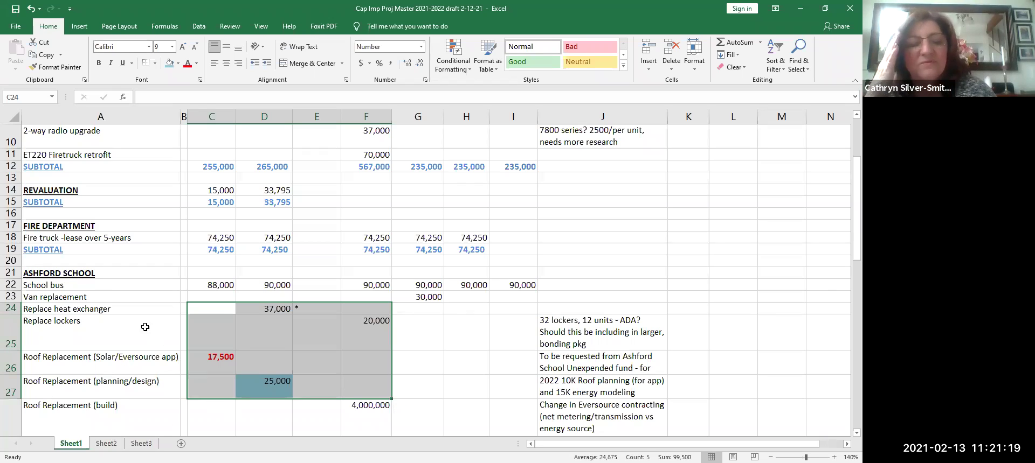
Review the Ashford School amounts in C24:F27, the town projects and totals, and the suggested funding lines with their footnotes.
click(256, 290)
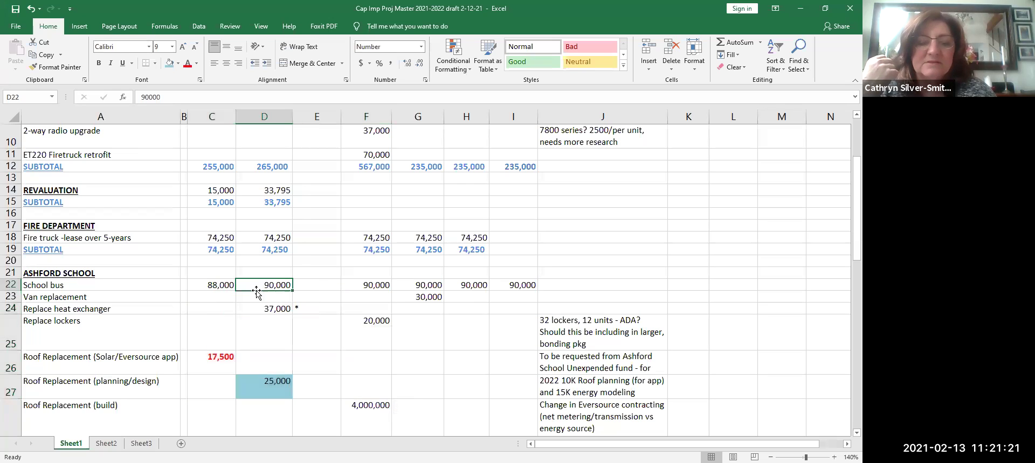
click(213, 309)
drag(266, 328, 363, 385)
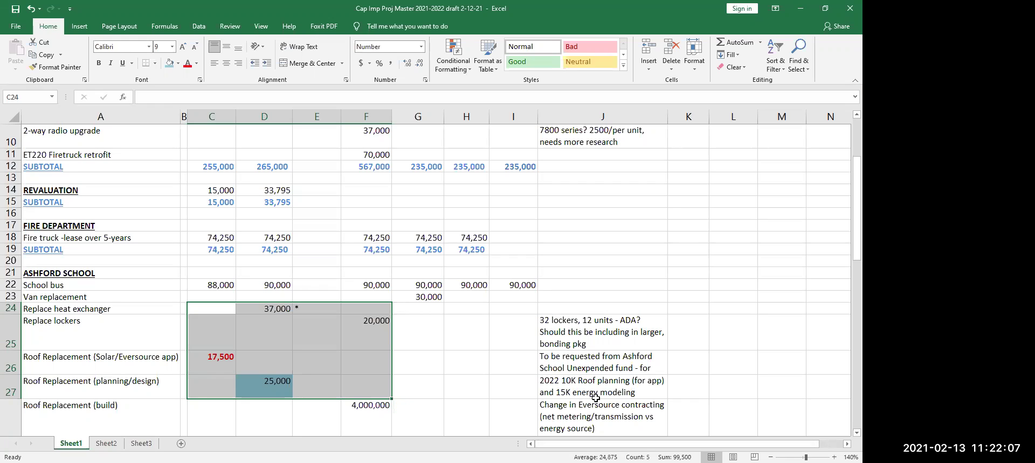
drag(856, 219, 849, 330)
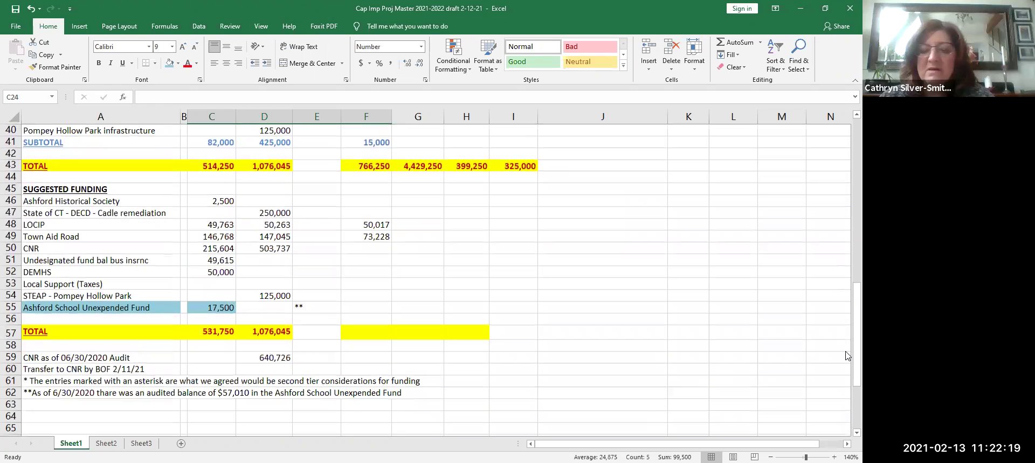
drag(848, 355, 847, 315)
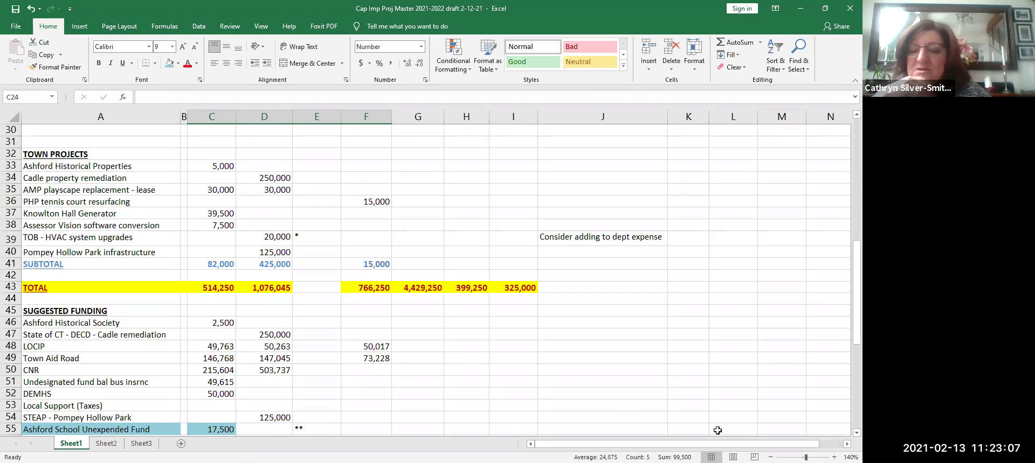
scroll(845, 439, down, 3)
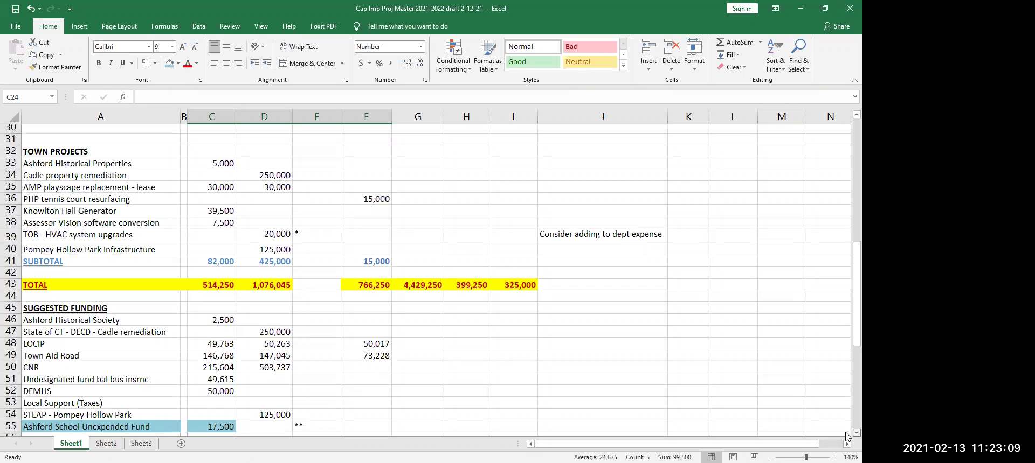
scroll(846, 437, down, 2)
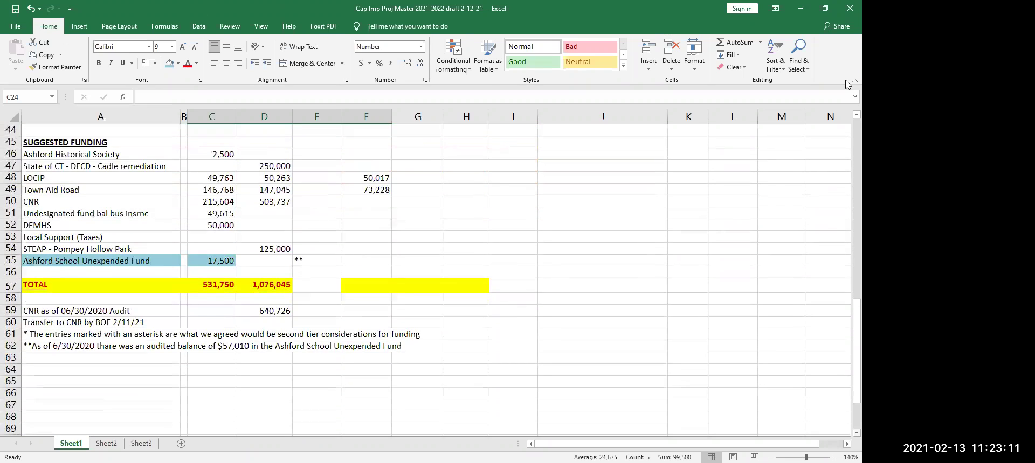
scroll(845, 119, up, 7)
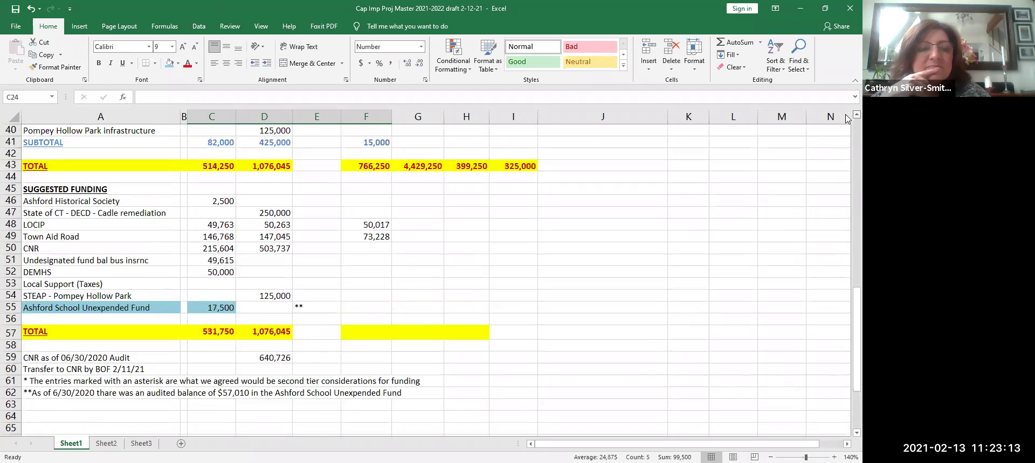
scroll(845, 119, up, 2)
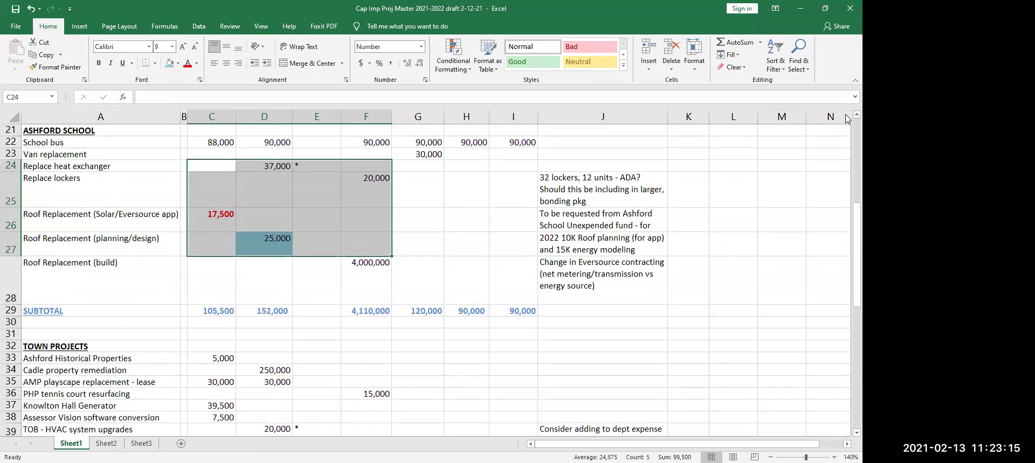
scroll(845, 119, up, 3)
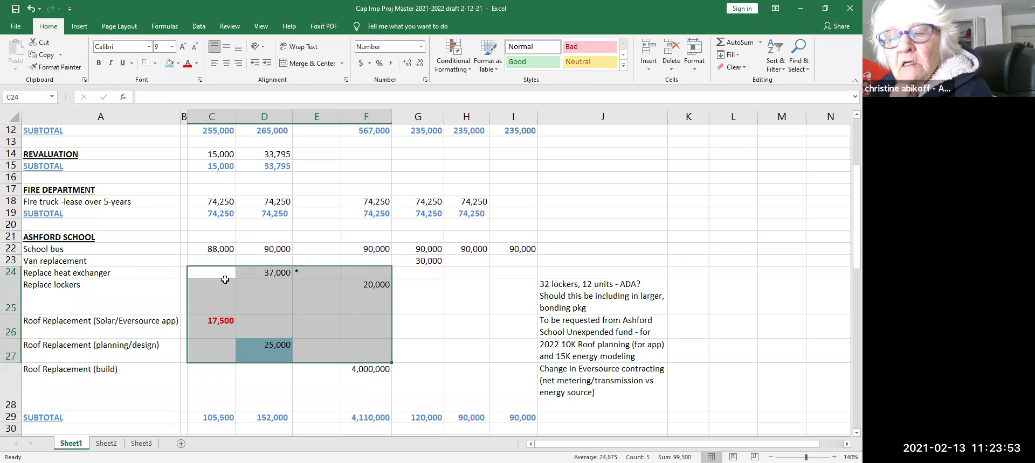
Check the combined heat exchanger, lockers and roof replacement amounts in C24:E27.
drag(214, 273, 214, 272)
key(shift+Right)
key(shift+Down)
key(shift+Down)
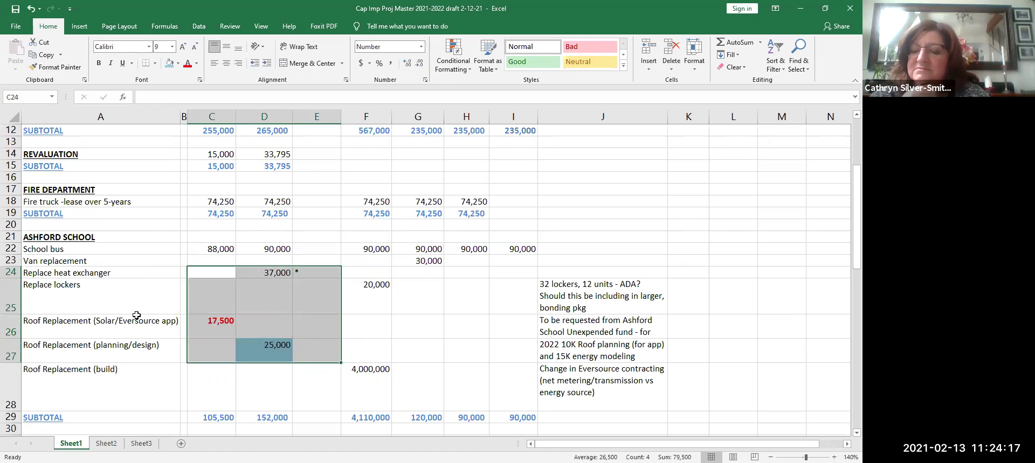
right_click(288, 339)
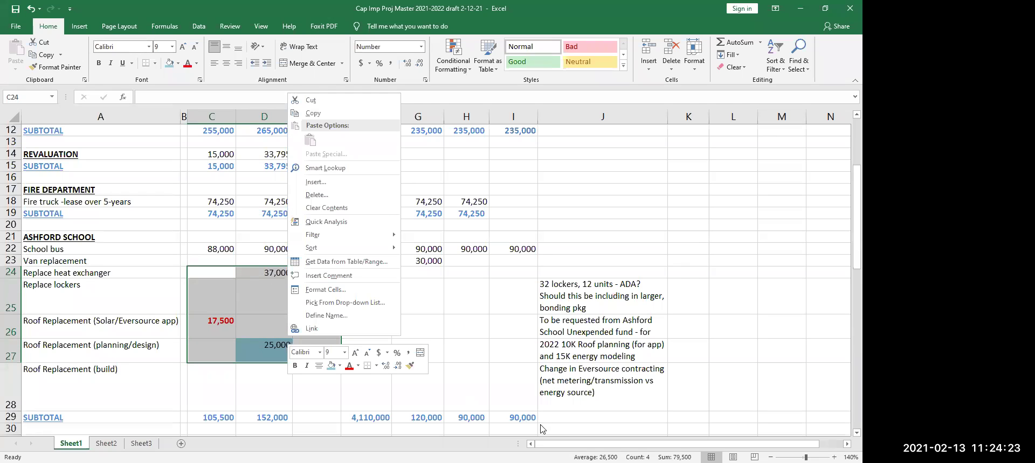
key(Escape)
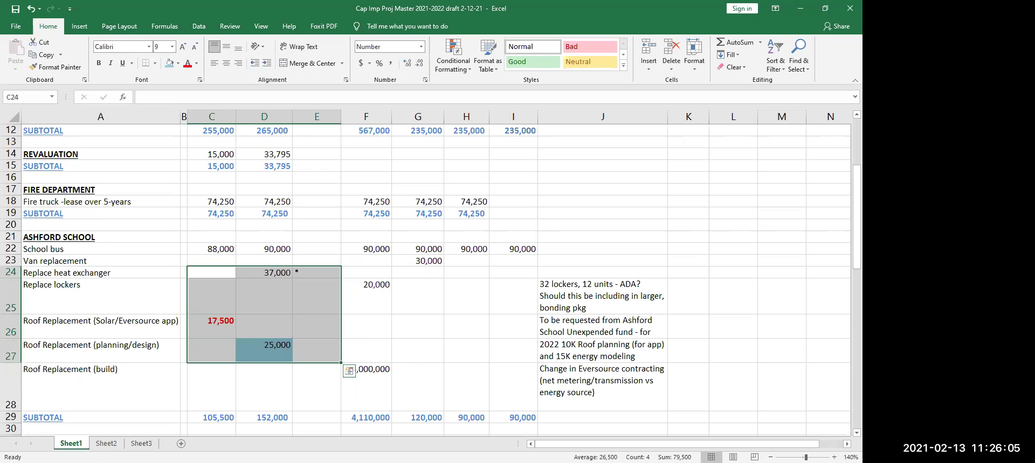
key(Escape)
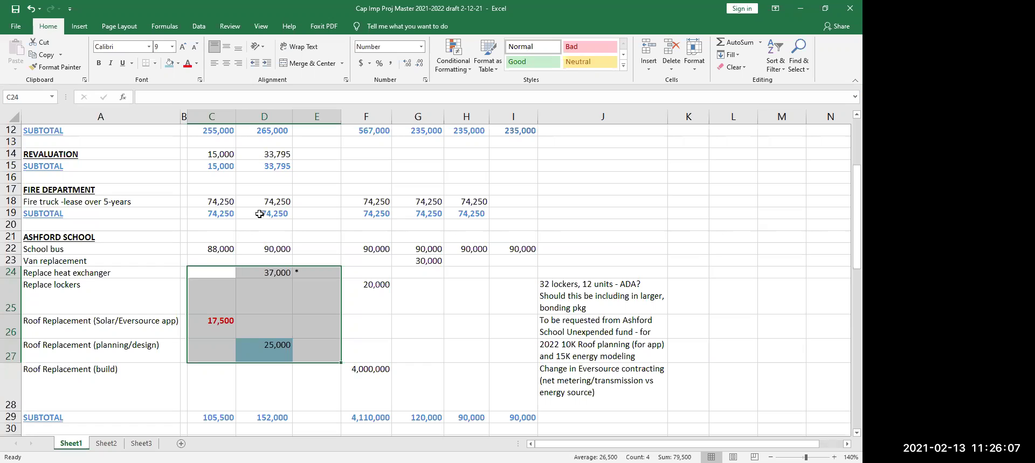
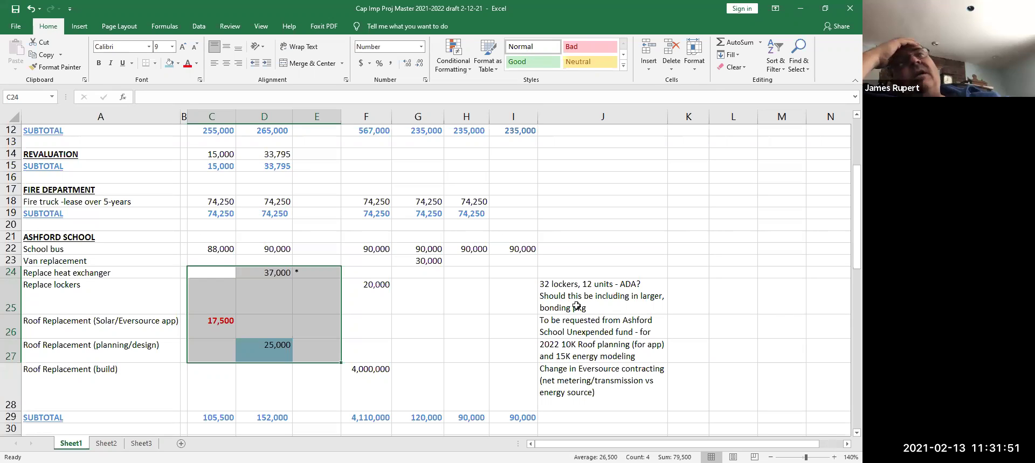
Examine the Solar/Eversource roof amount in C26, the lockers row, the TOB HVAC amount in D39 and the project total in D43.
click(205, 320)
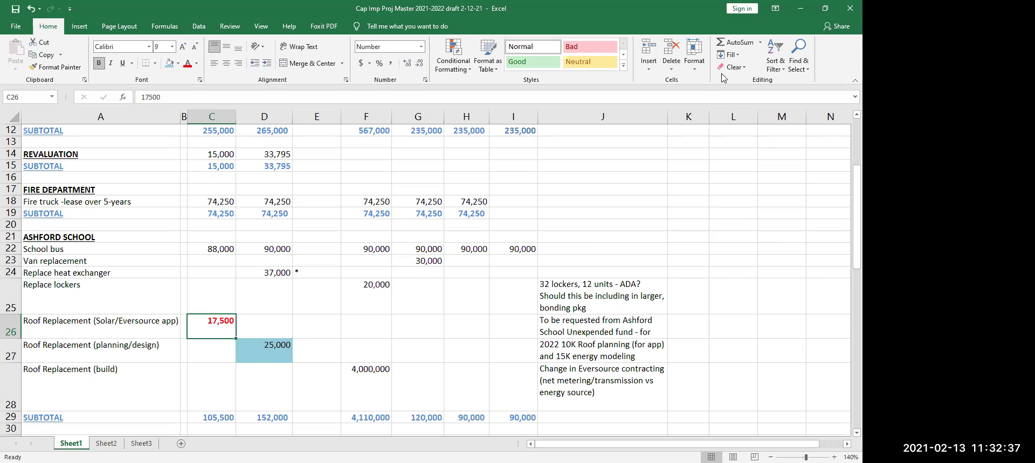
click(512, 296)
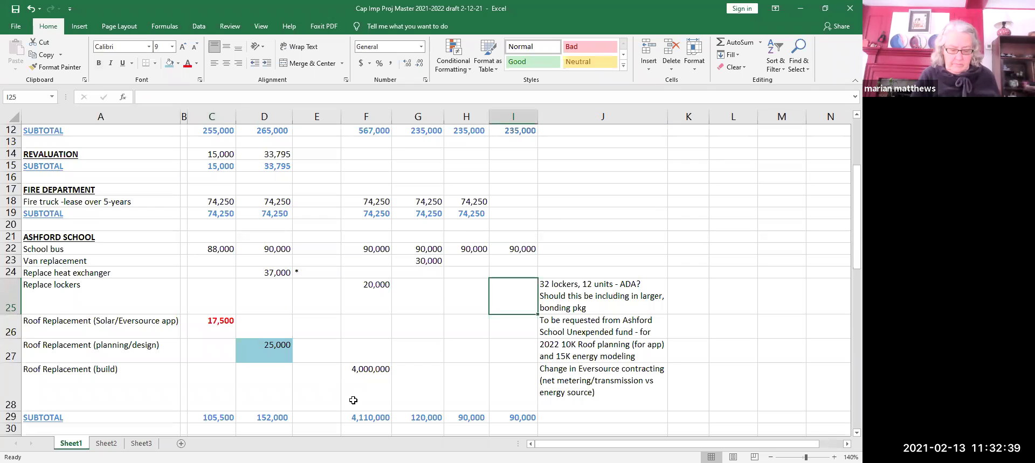
key(Left)
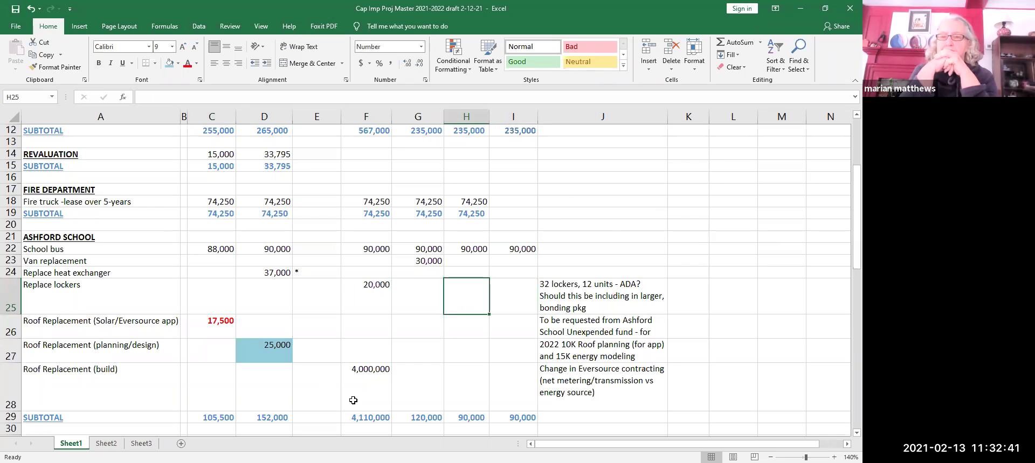
key(Home)
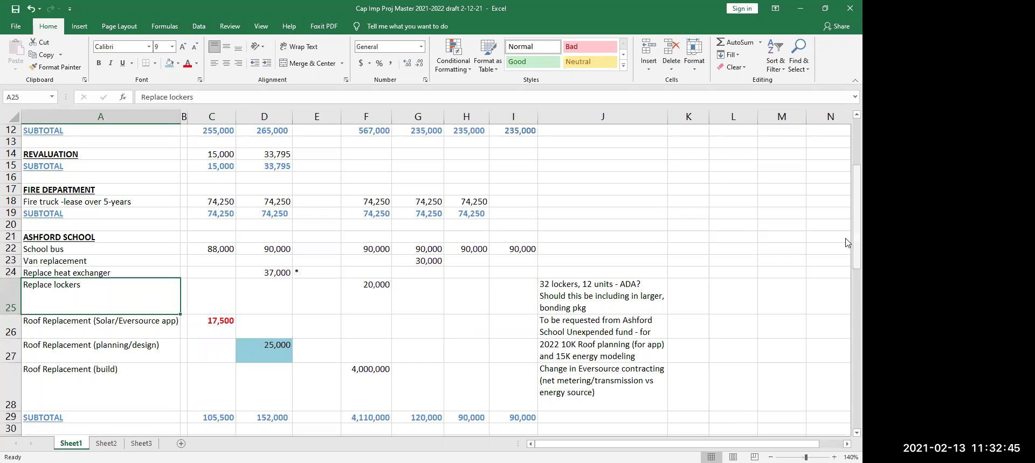
drag(845, 243, 848, 306)
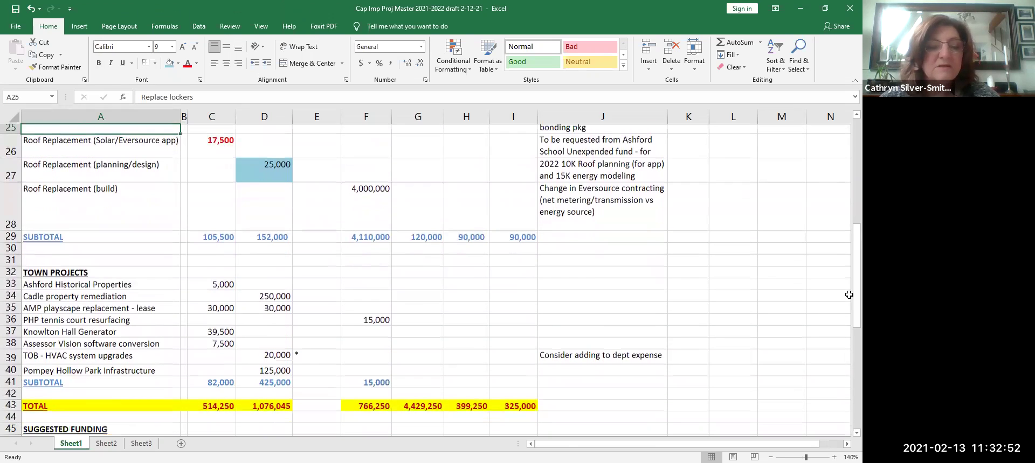
scroll(290, 366, down, 1)
click(270, 345)
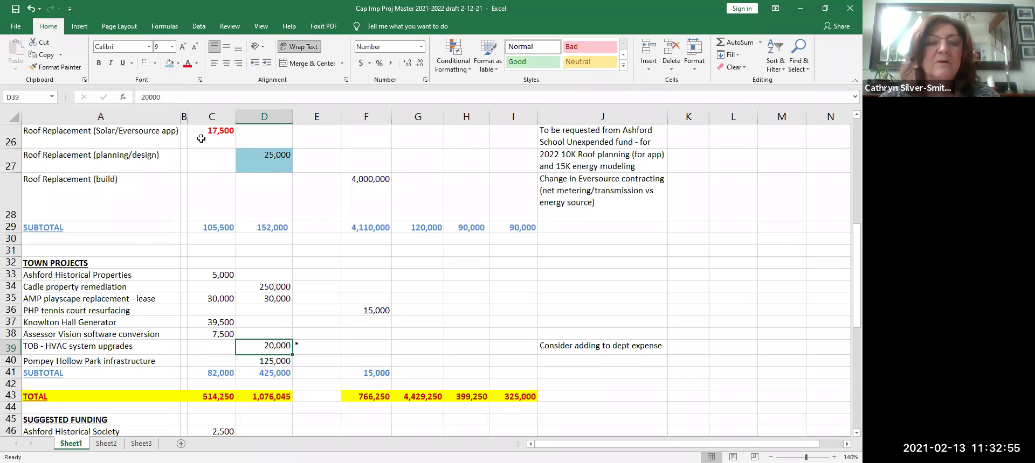
click(277, 401)
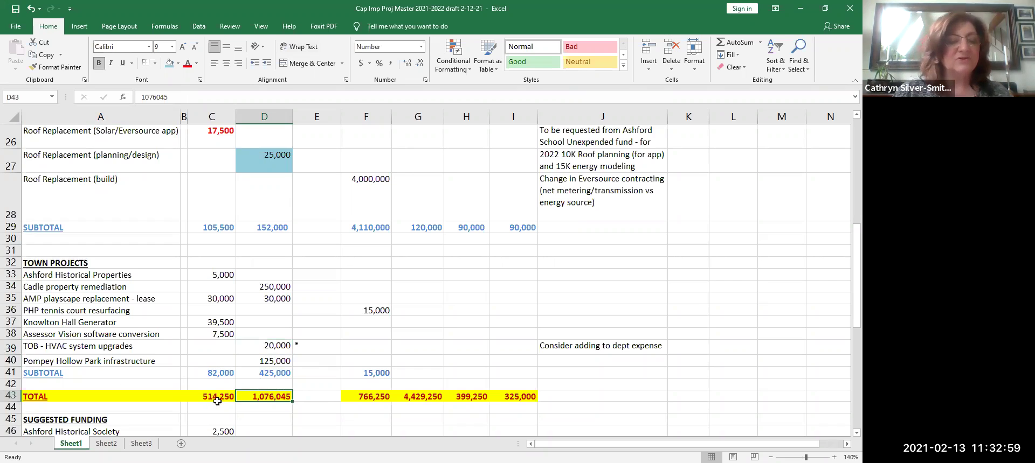
Review the 2021-2022 proposed column from the total back up to the road resurfacing and mini excavator amounts in Public Works.
key(Up)
key(Up)
key(Up)
key(Up)
key(Up)
key(Up)
key(Up)
key(Up)
key(Up)
key(Up)
key(Up)
key(Up)
key(Up)
key(Up)
key(Up)
key(Up)
key(Up)
key(Up)
key(Up)
key(Up)
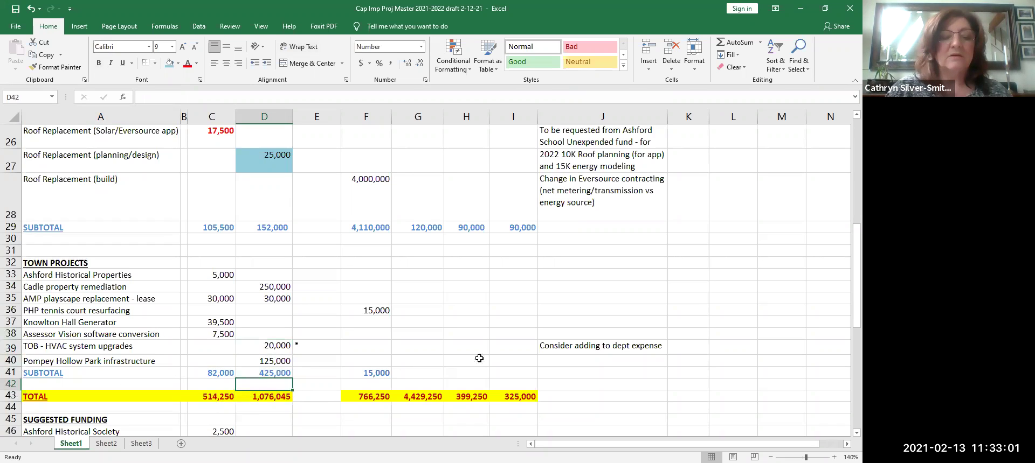
key(Up)
key(Up)
key(Up)
key(Up)
key(Up)
key(Up)
key(Up)
key(Up)
key(Up)
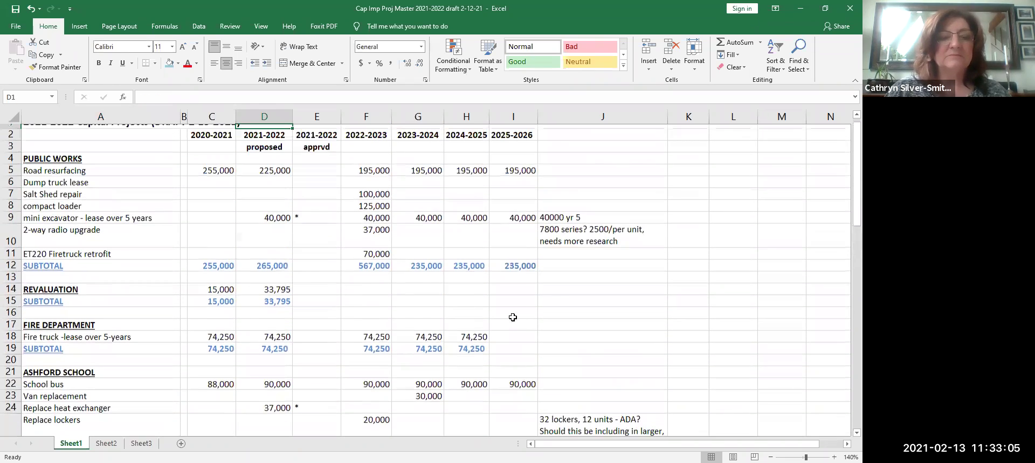
key(Up)
click(263, 182)
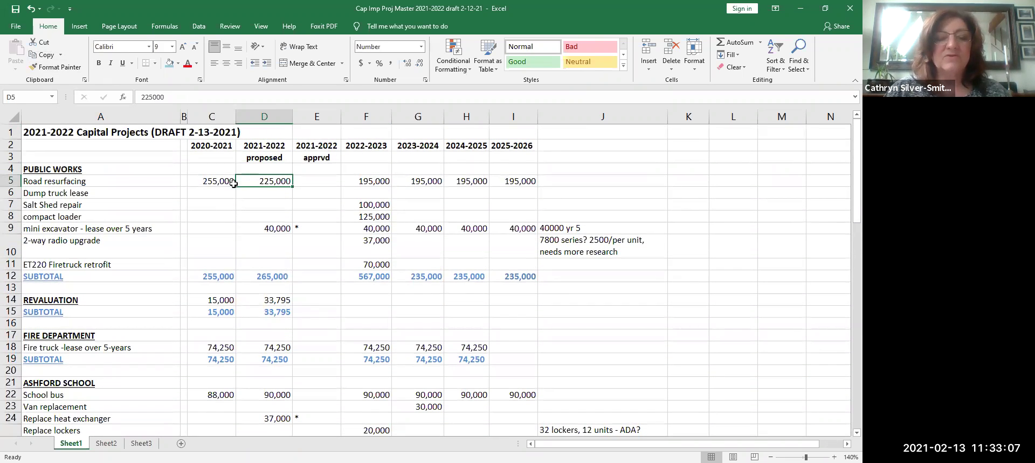
click(276, 227)
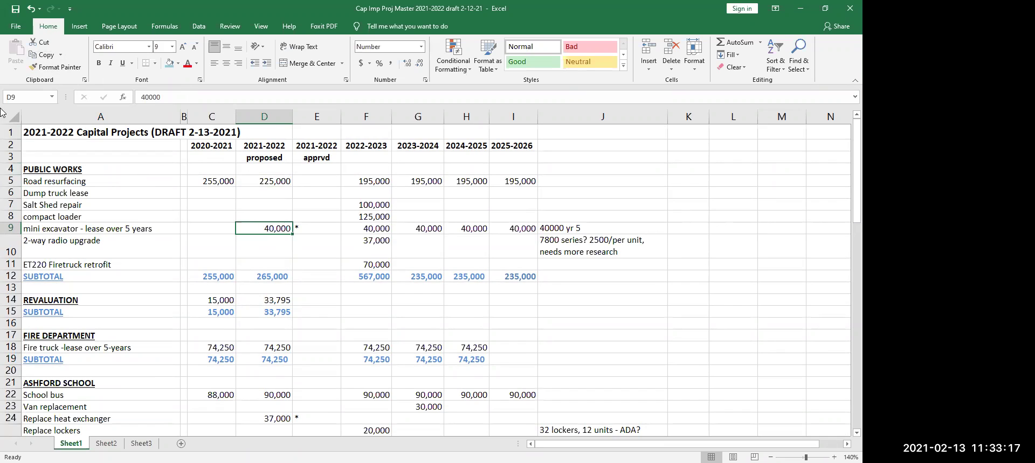
Go through the 2021-2022 proposed amounts from road resurfacing in D5 down to the Ashford School heat exchanger and roof rows.
click(271, 181)
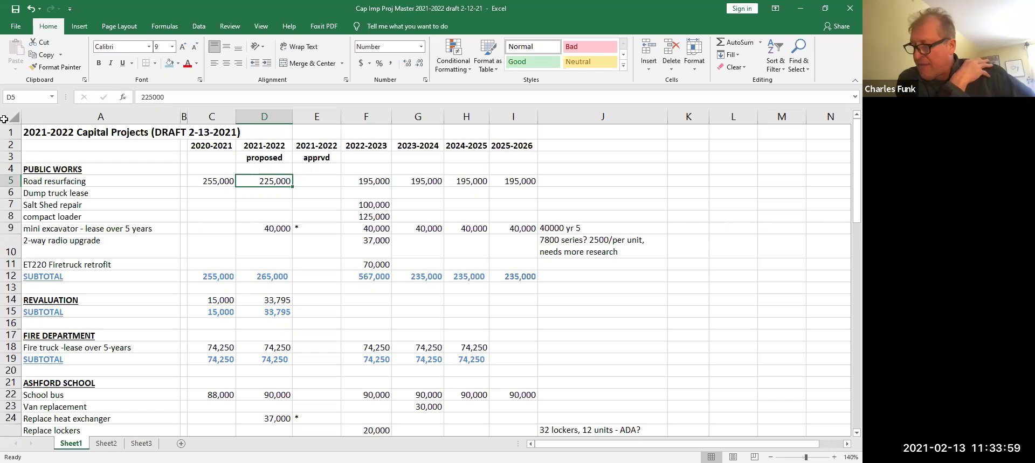
key(Down)
key(Down)
key(Down)
key(Down)
key(Down)
key(Down)
key(Down)
key(Down)
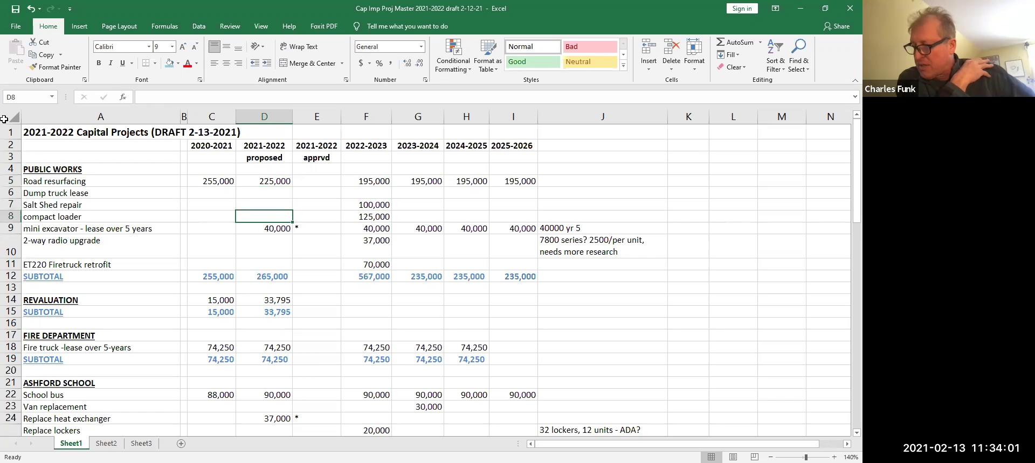
key(Down)
key(Down)
key(Down)
key(Down)
key(Down)
key(Down)
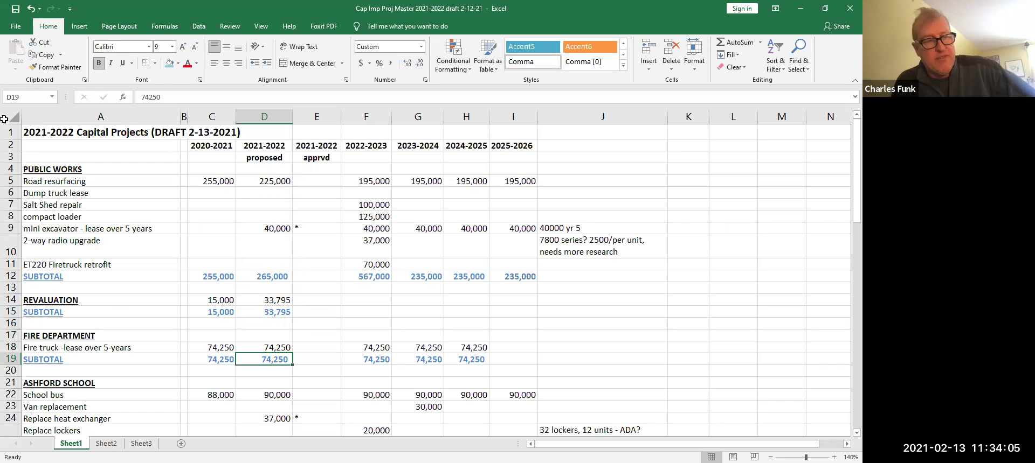
key(Down)
key(Down)
key(Down)
key(Down)
key(Down)
key(Down)
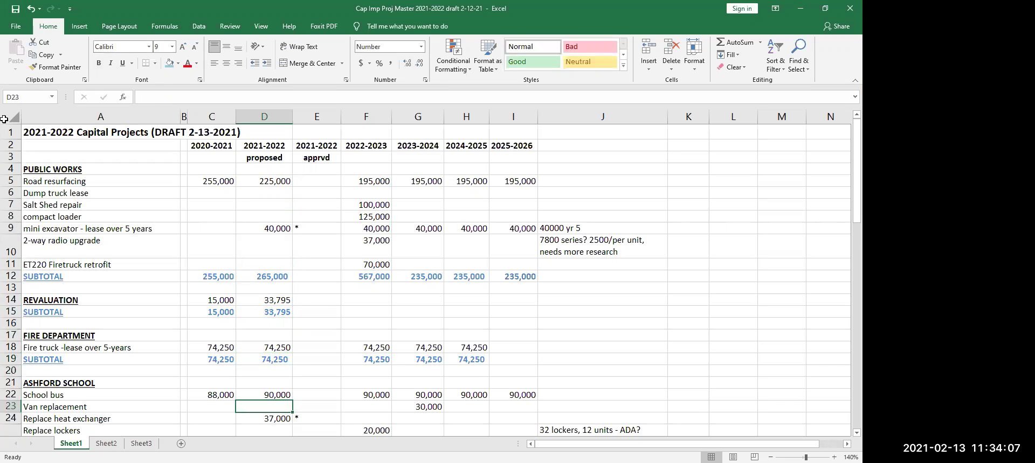
key(Up)
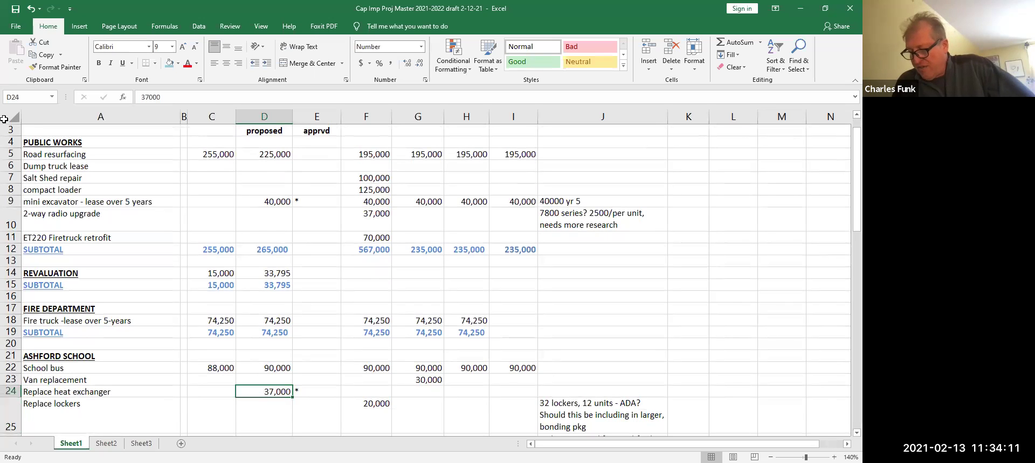
key(Down)
key(Down)
key(Down)
key(Down)
key(Up)
key(Up)
key(Up)
key(Up)
Copy the J26 note to the Replace heat exchanger row in J24 and shorten it to "To be requested from Ashford School Unexpended fund".
key(Right)
key(Right)
key(Right)
key(Right)
key(Right)
key(Right)
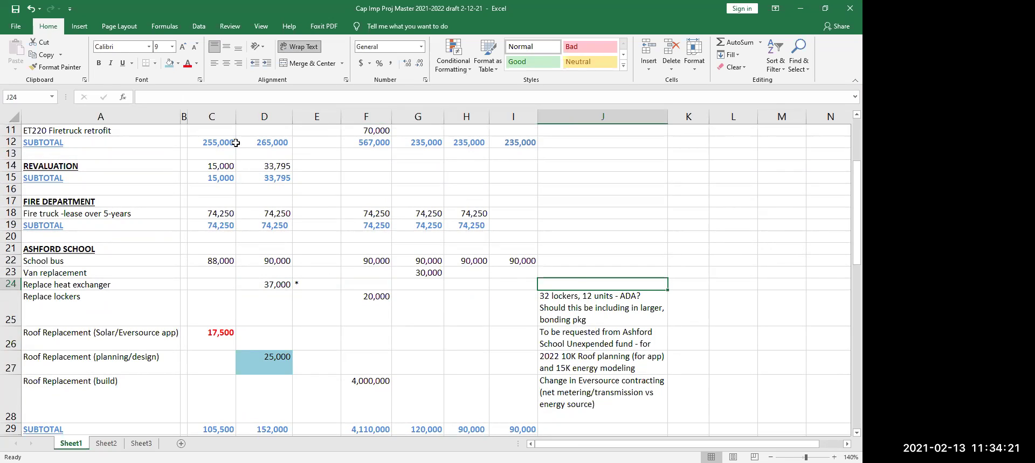
key(Down)
key(Down)
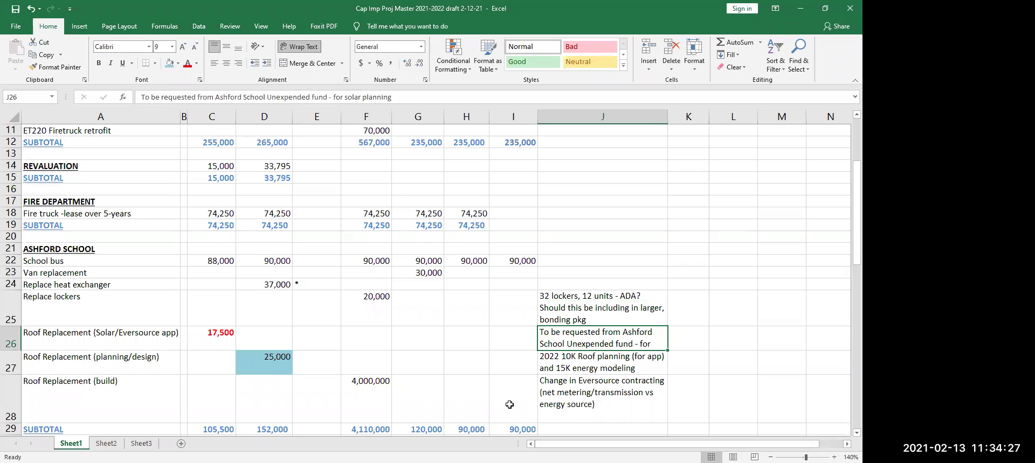
click(478, 361)
click(553, 343)
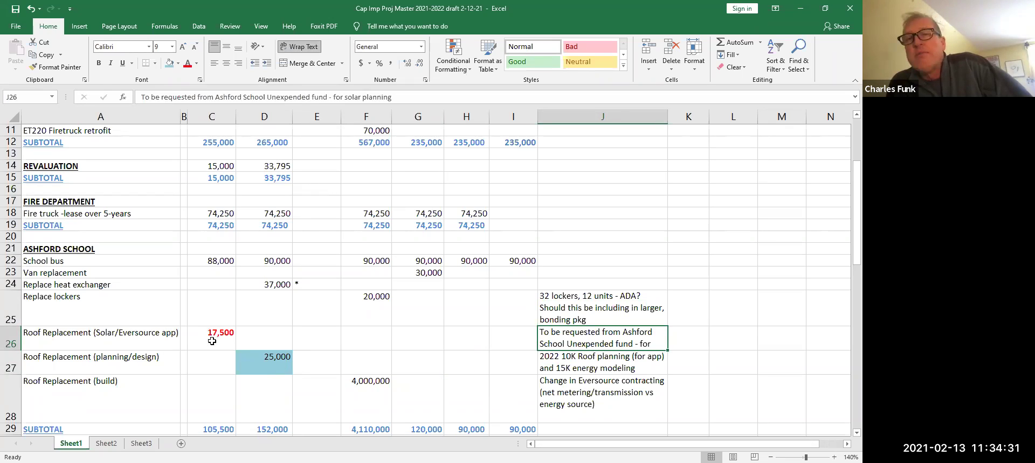
key(ctrl+c)
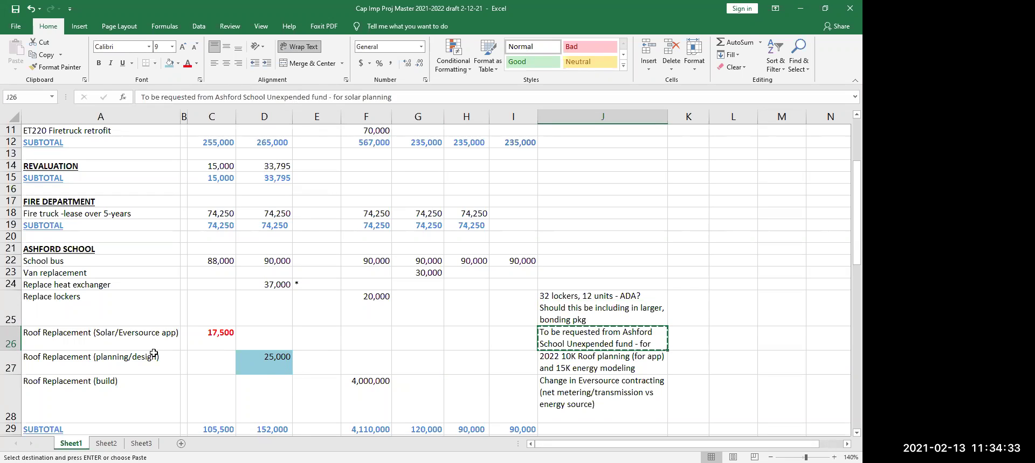
click(556, 285)
key(ctrl+v)
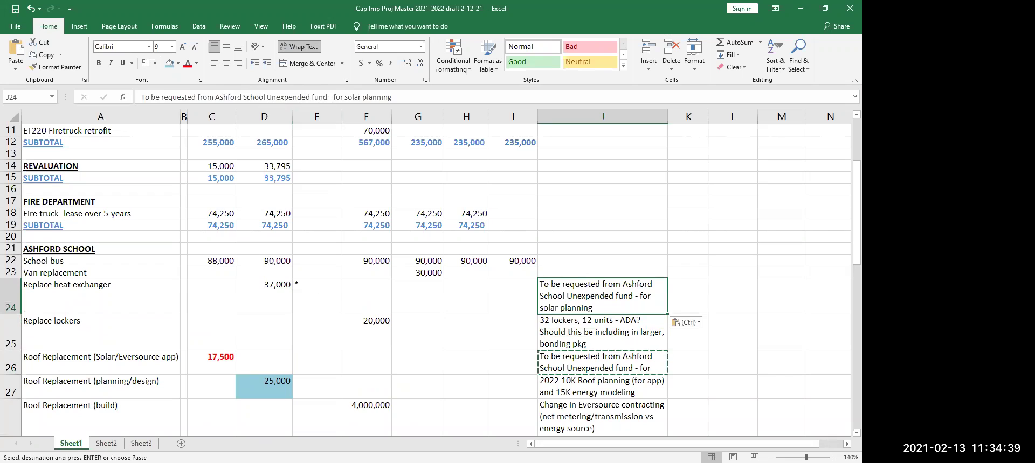
drag(328, 97, 481, 111)
key(BackSpace)
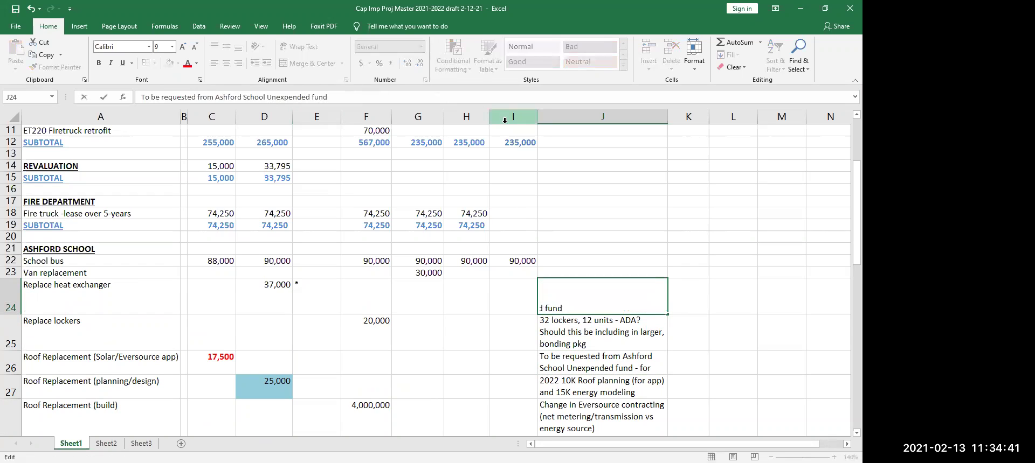
key(Return)
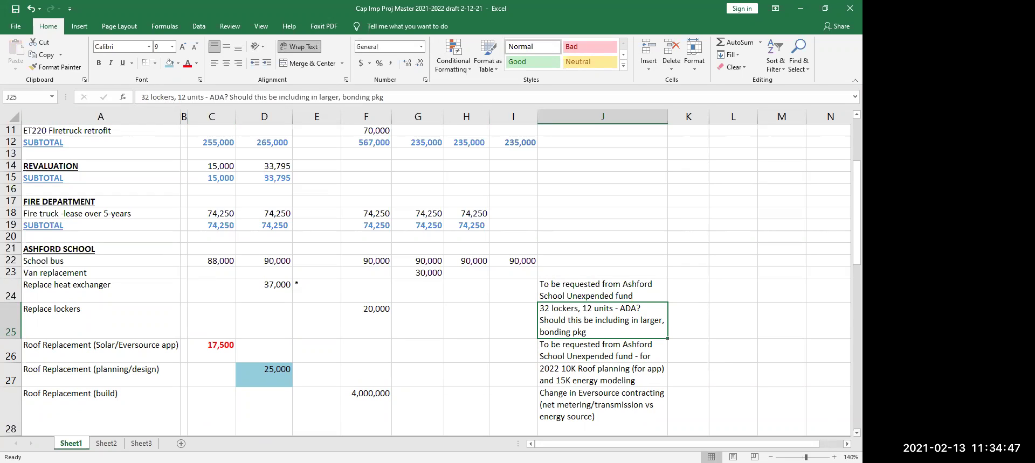
Check the combined Ashford School amounts from school bus through roof planning/design in C22:E27.
scroll(846, 436, down, 1)
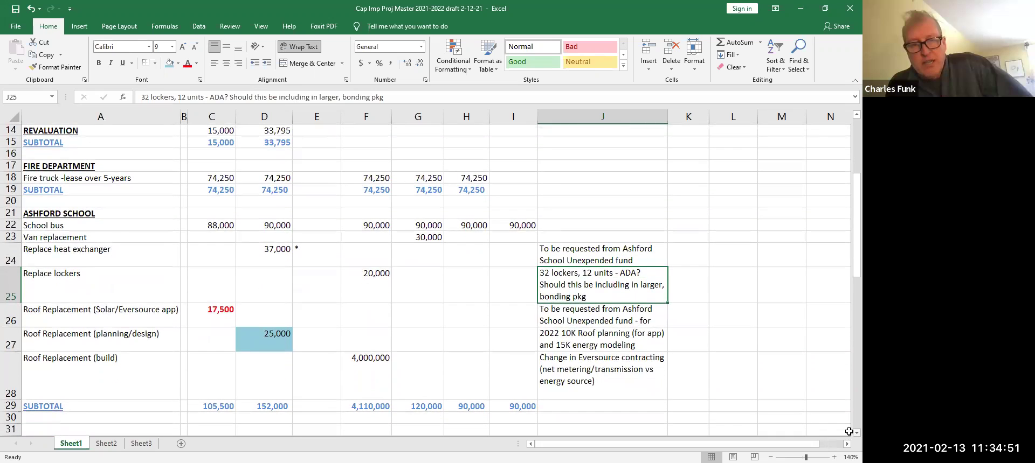
drag(221, 225, 313, 332)
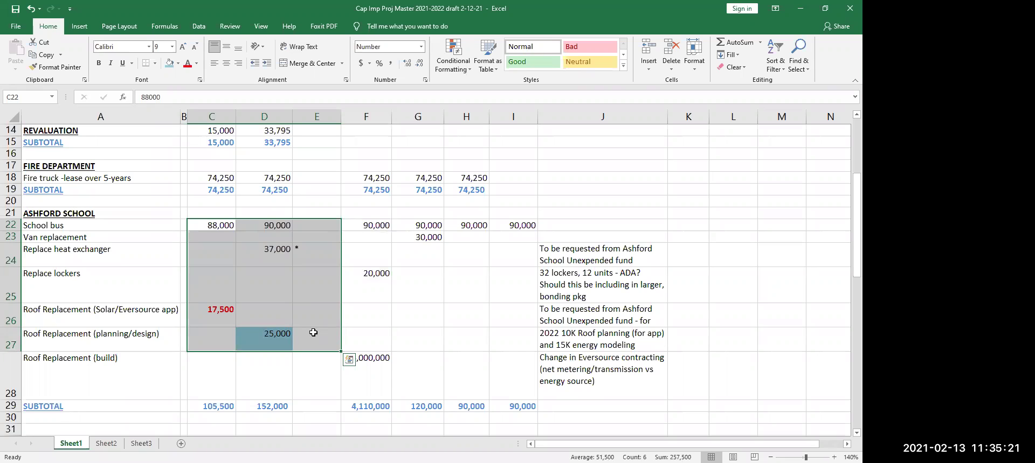
key(Escape)
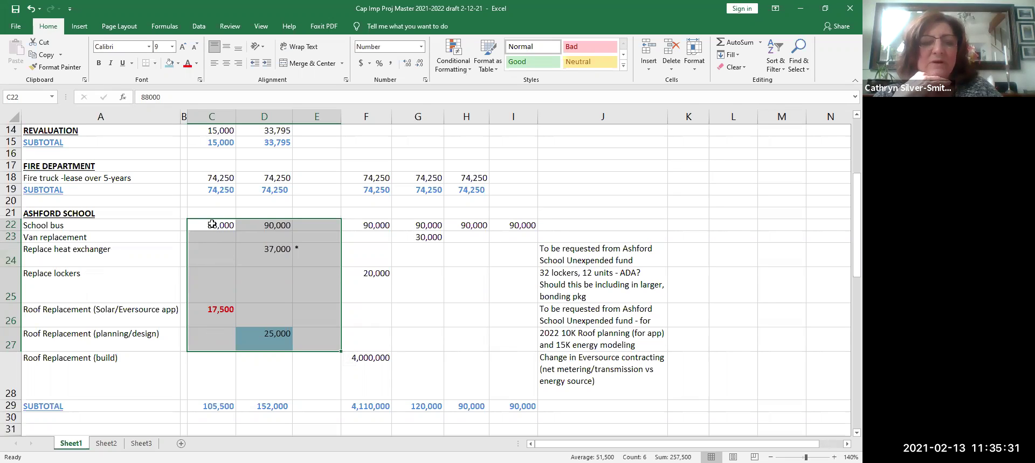
Examine the summed Ashford School costs for 2020-2021 and 2021-2022, from the school bus through roof planning/design, then just rows 24 to 27.
click(275, 272)
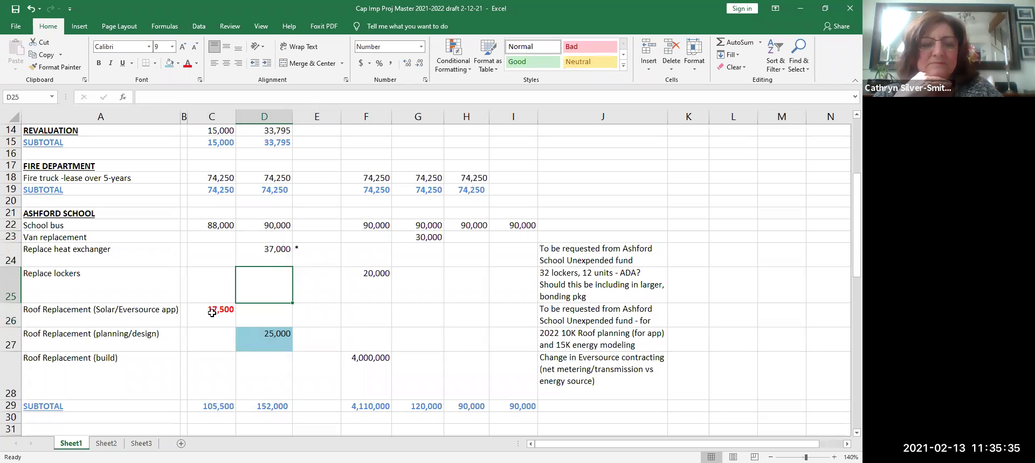
drag(275, 226, 283, 335)
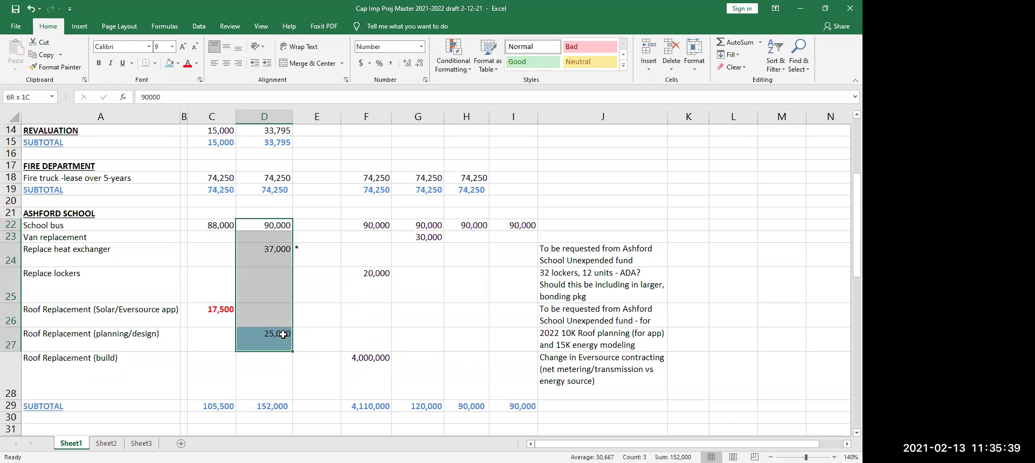
drag(283, 335, 283, 334)
click(276, 255)
drag(217, 252, 276, 332)
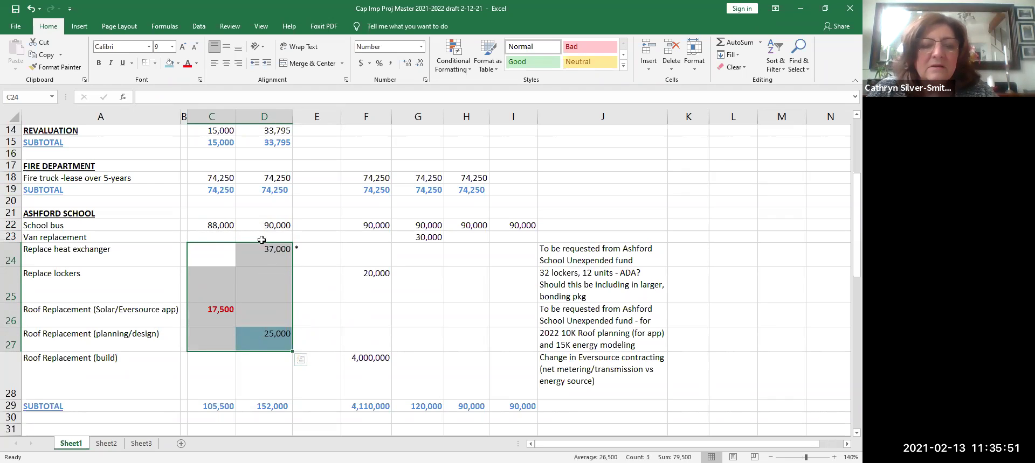
click(278, 262)
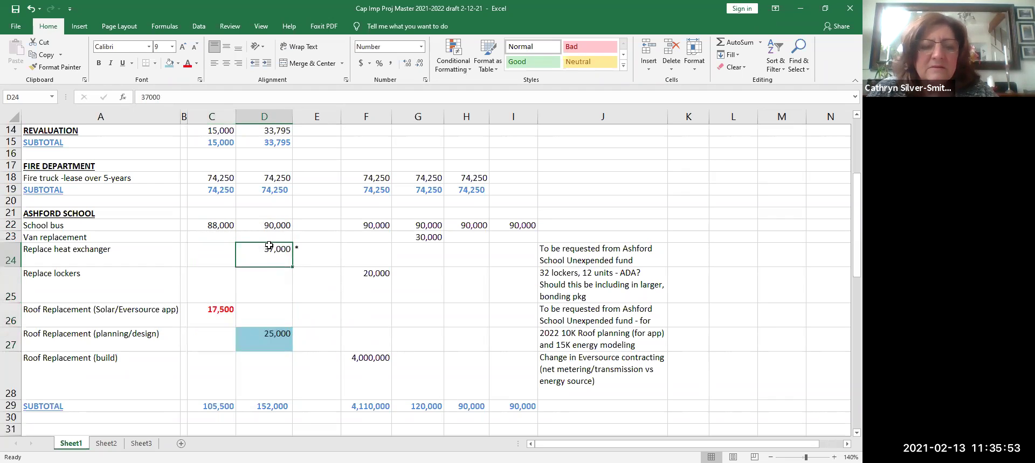
drag(269, 246, 280, 336)
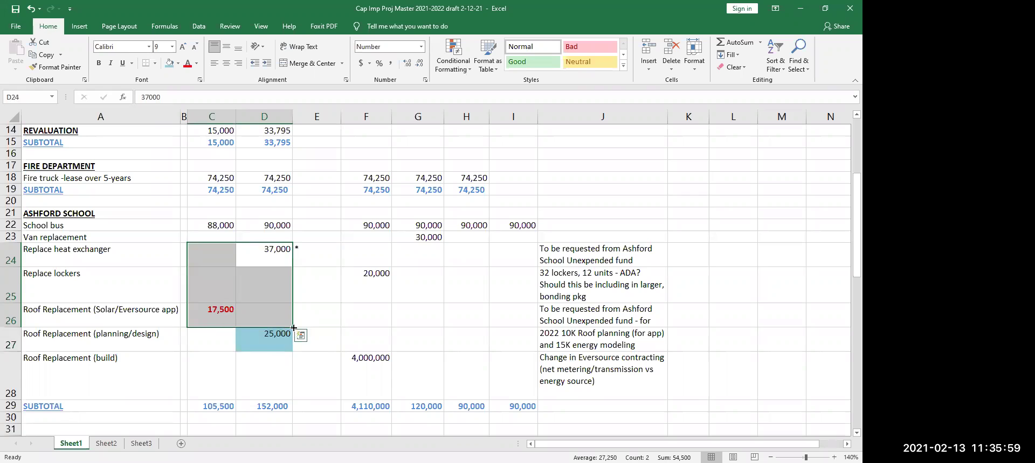
click(296, 331)
drag(202, 255, 291, 334)
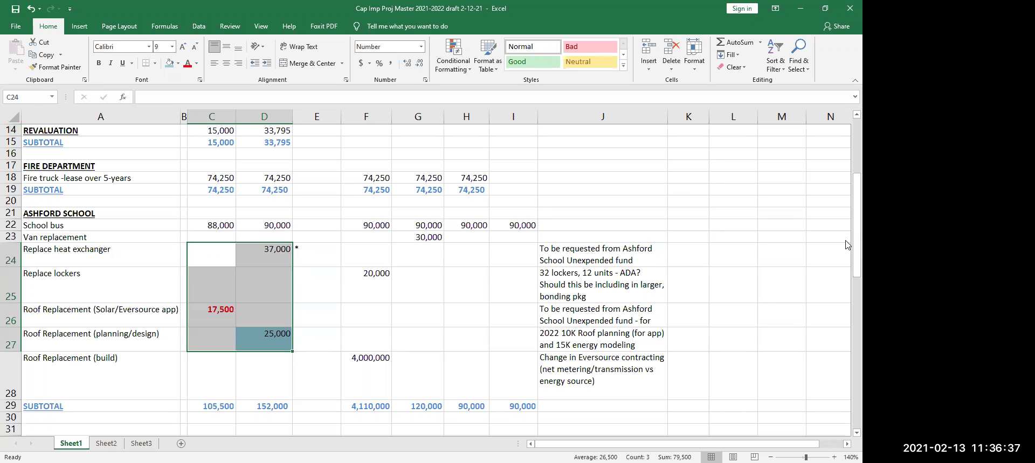
drag(846, 238, 846, 311)
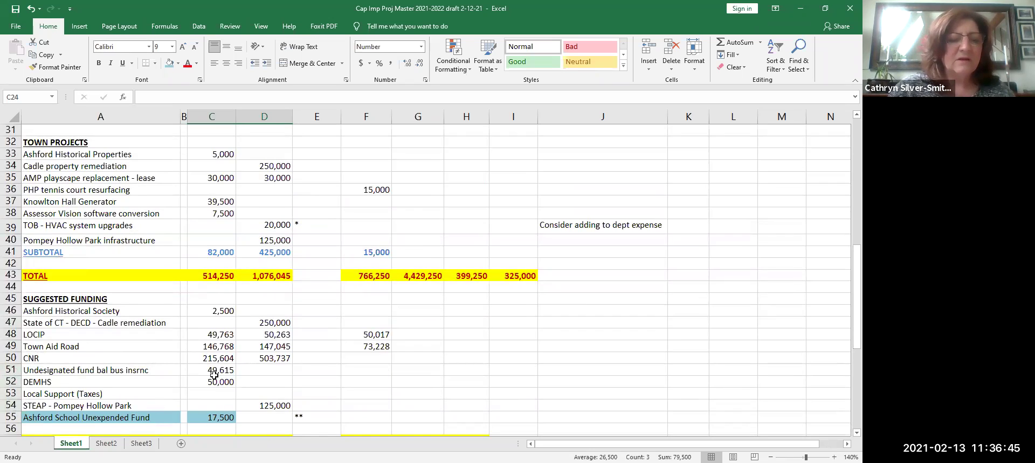
click(277, 372)
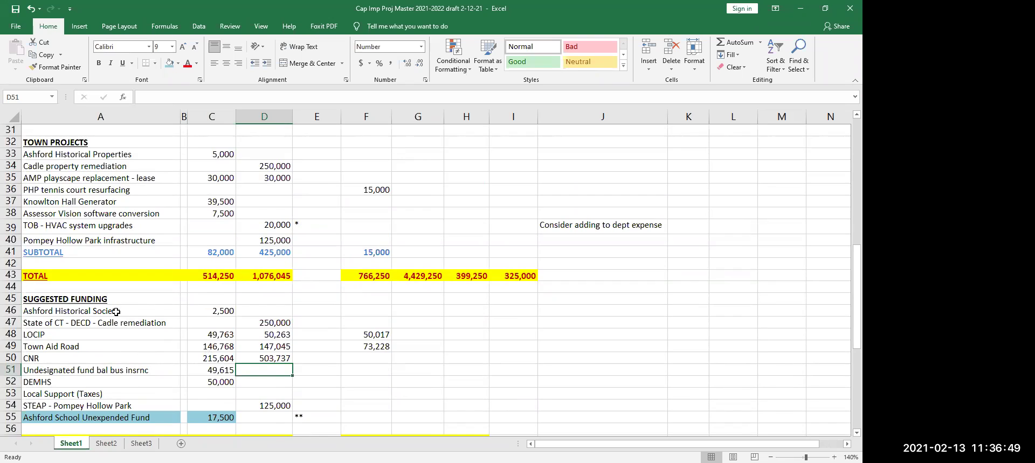
text(79)
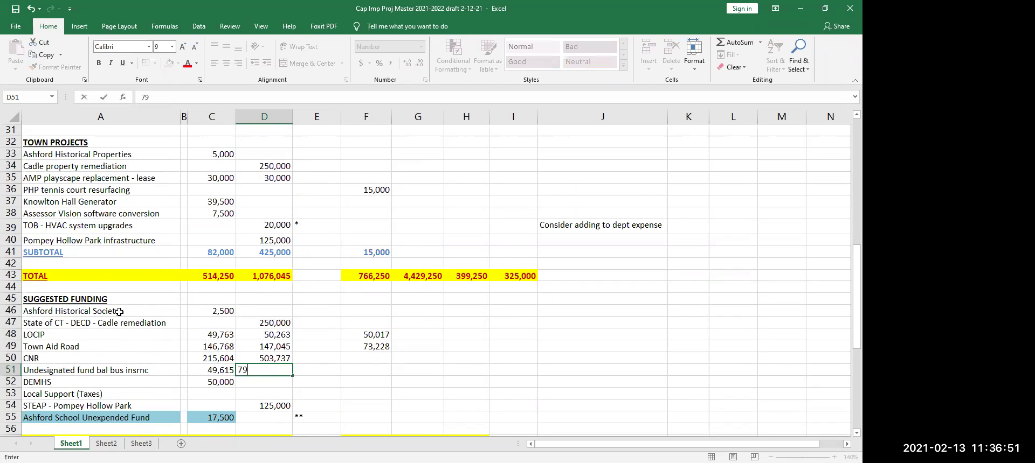
key(BackSpace)
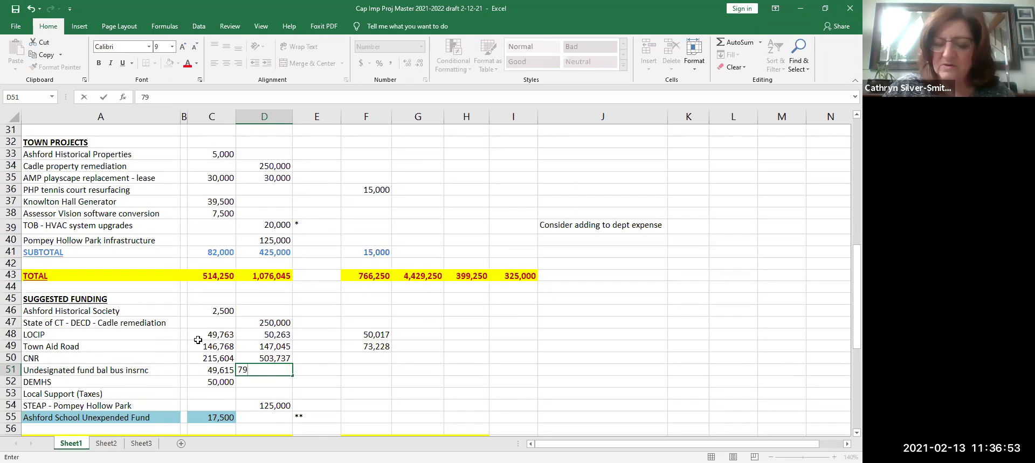
key(BackSpace)
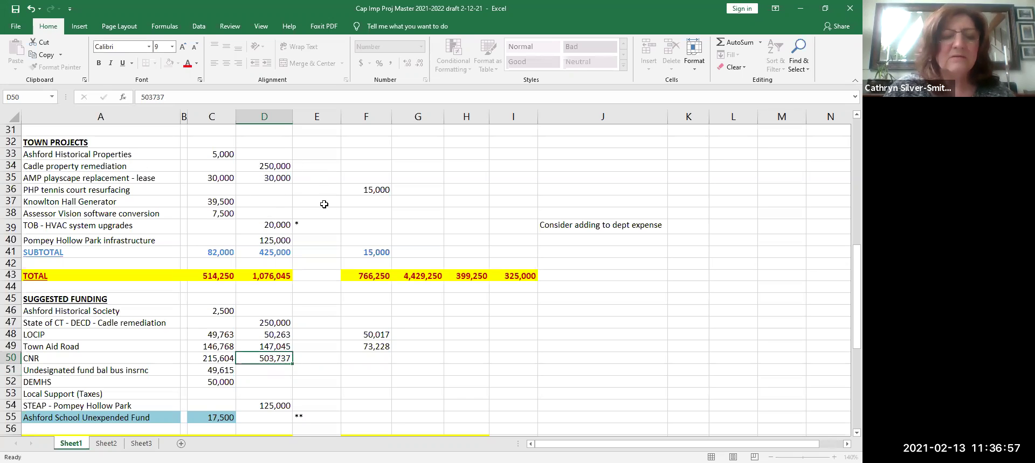
key(Escape)
Check the sum of the proposed 2021-2022 Ashford School costs from the heat exchanger through roof planning/design, D24:D27.
key(Up)
key(Up)
key(Up)
key(Up)
key(Up)
key(Up)
key(Up)
key(Up)
key(Up)
key(Up)
key(Up)
key(Up)
key(Up)
key(Up)
key(Up)
key(Up)
key(Up)
key(Up)
key(Up)
key(Up)
key(Up)
key(Up)
key(Up)
key(Up)
key(Up)
key(Up)
key(Up)
key(Up)
key(Up)
key(Up)
key(Up)
key(Up)
key(Up)
key(Up)
key(Up)
key(Down)
key(Down)
key(Down)
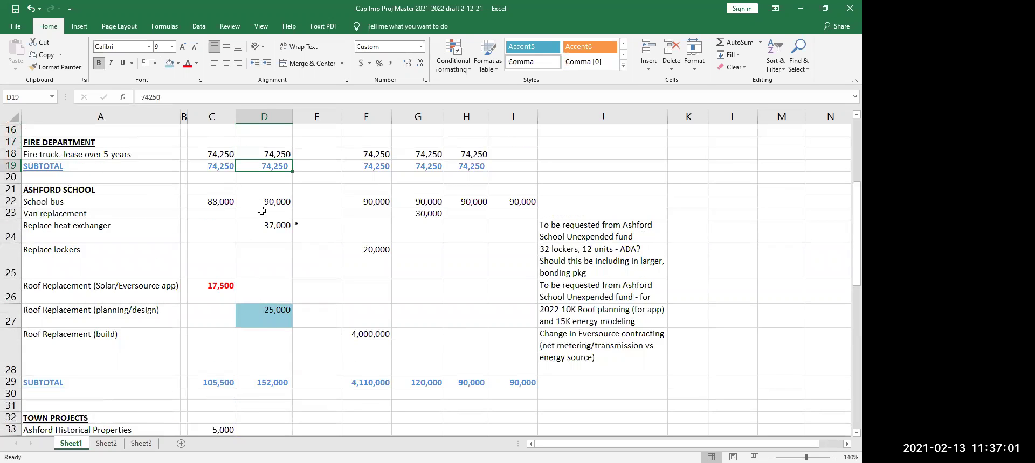
drag(268, 227, 272, 312)
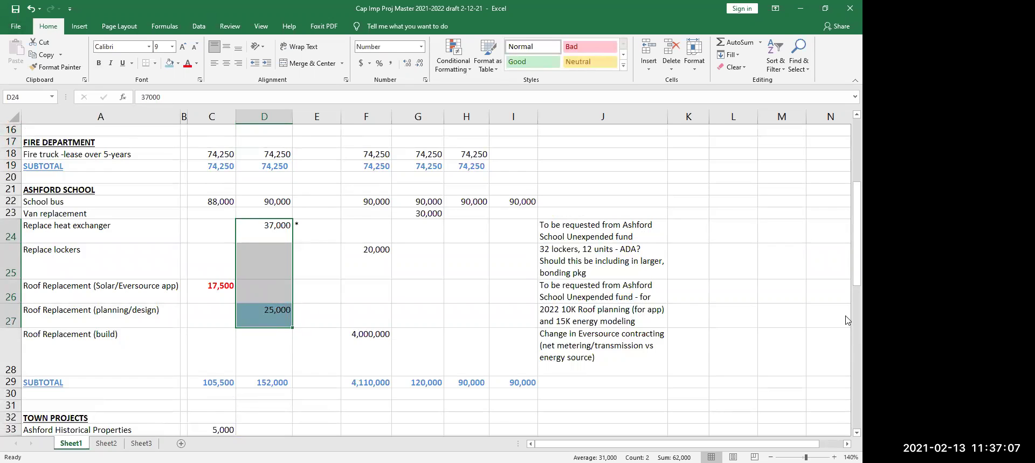
Try entering 62000 as the proposed 2021-2022 undesignated fund balance funding in D51, and undo the entry.
drag(846, 297, 846, 330)
click(272, 370)
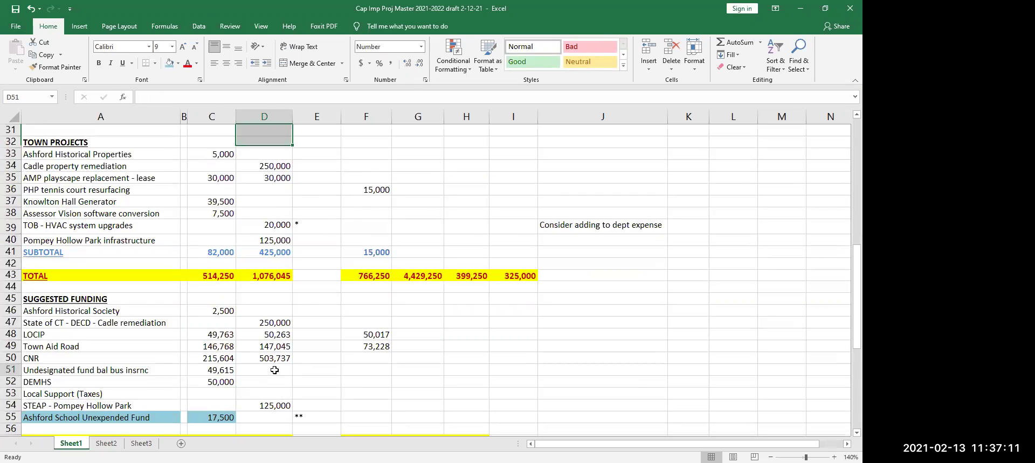
text(621)
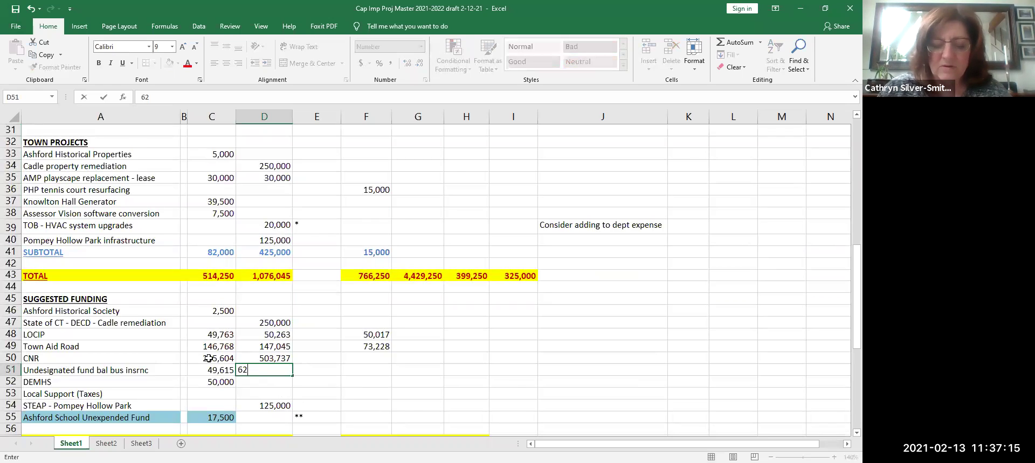
key(BackSpace)
text(000)
key(Return)
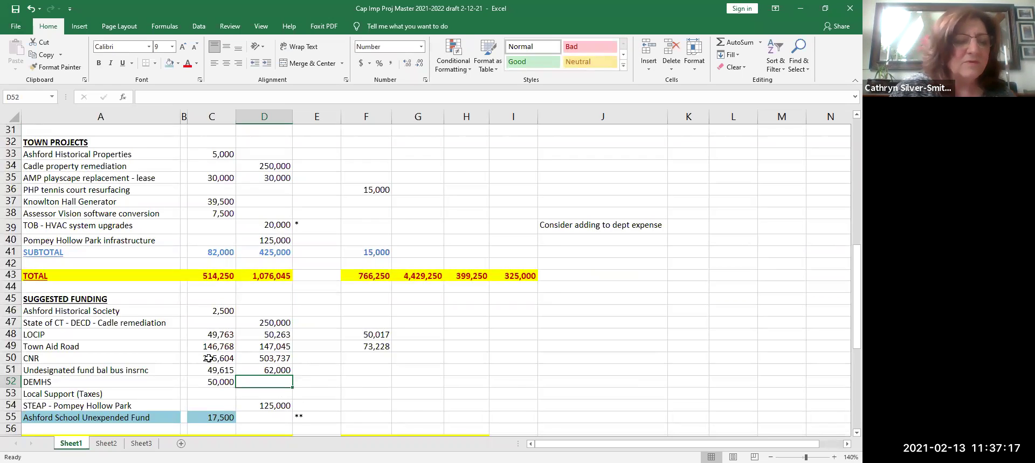
key(ctrl+z)
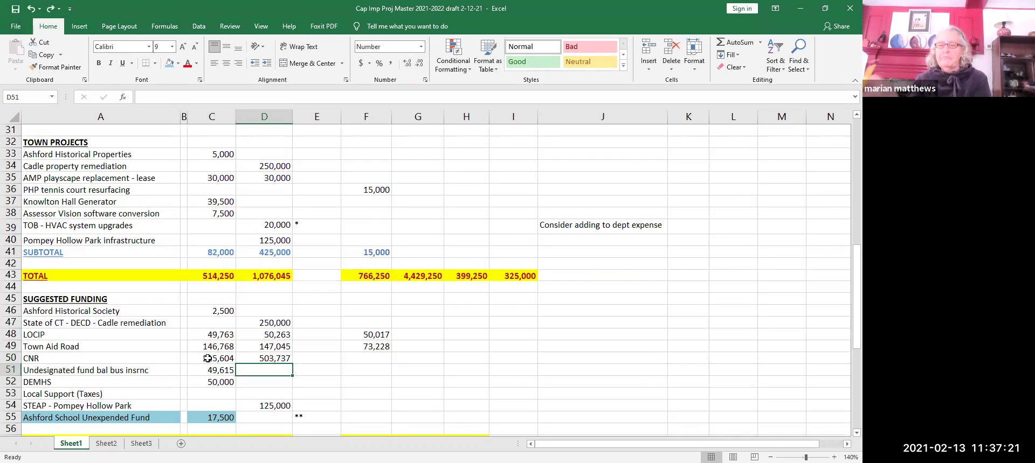
Enter 62000 as the proposed 2021-2022 funding from the Ashford School Unexpended Fund in D55.
key(Down)
key(Down)
key(Down)
key(Down)
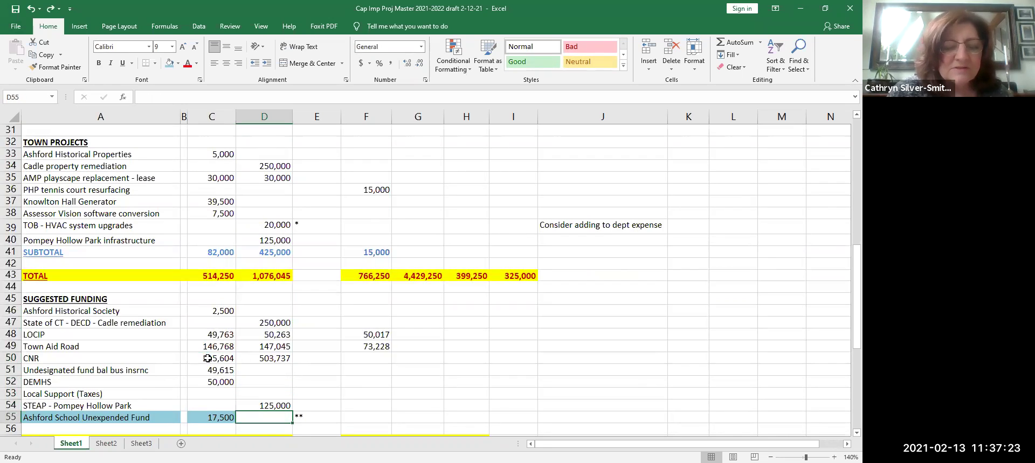
text(62000)
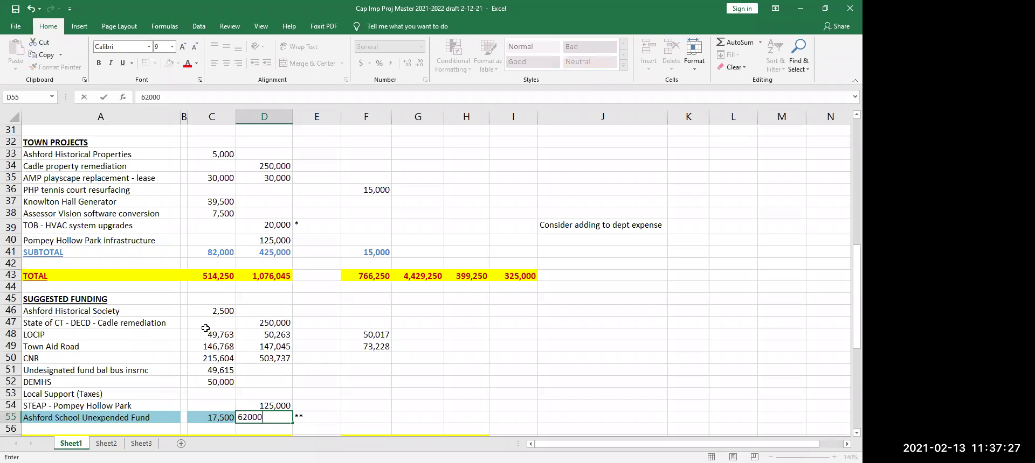
key(Return)
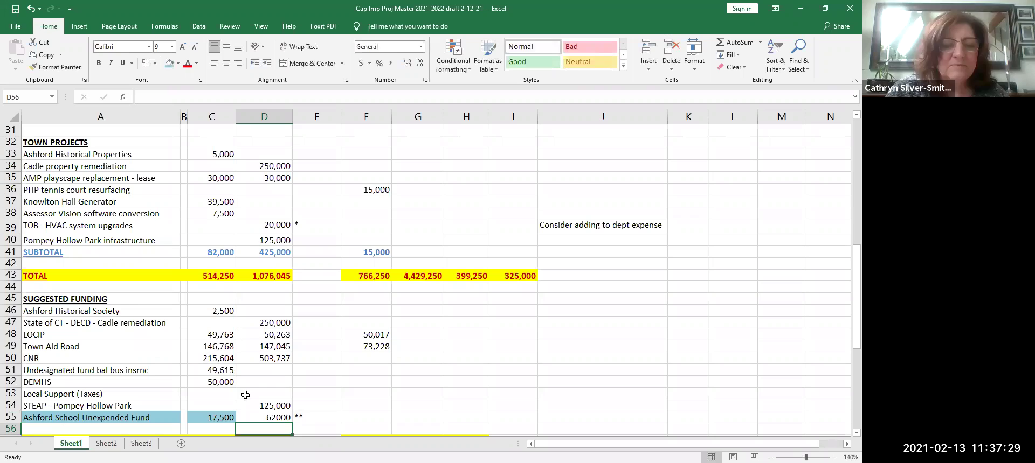
Copy the number format of the STEAP - Pompey Hollow Park amount in D54 to the Ashford School Unexpended Fund amount in D55.
click(270, 417)
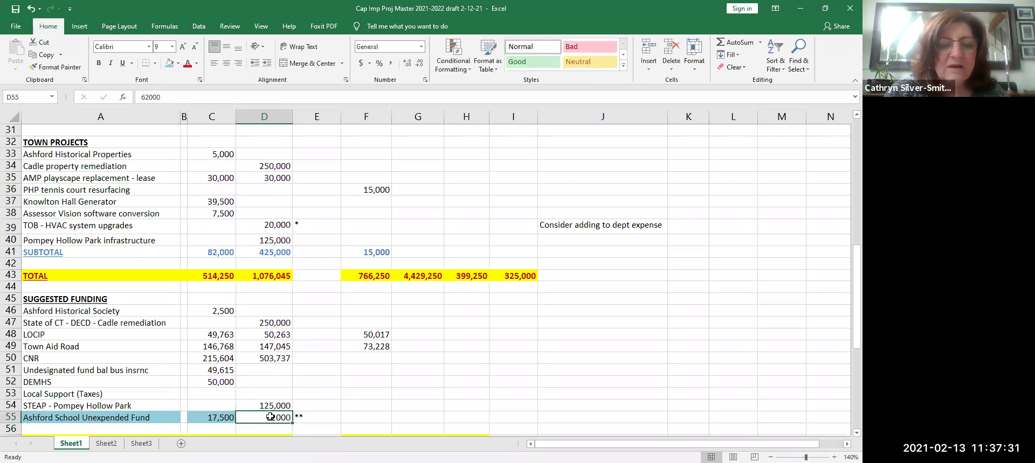
click(265, 407)
click(56, 67)
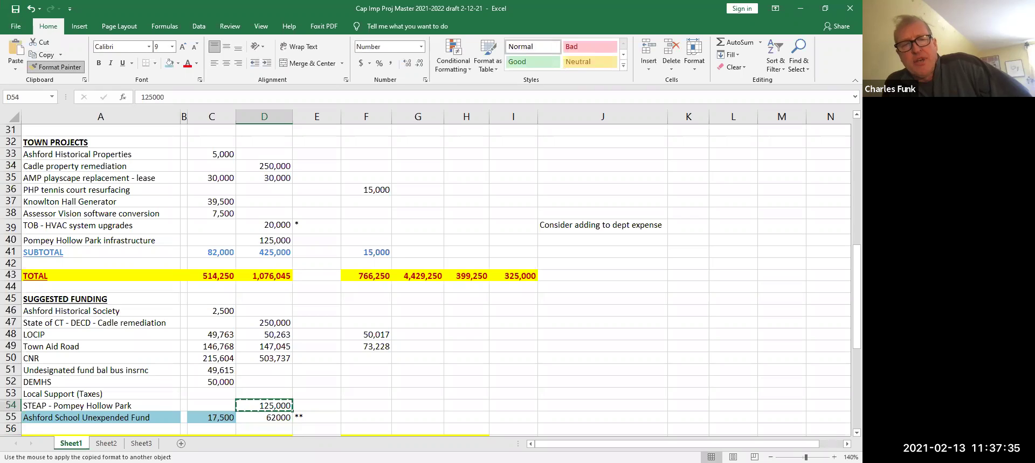
click(280, 418)
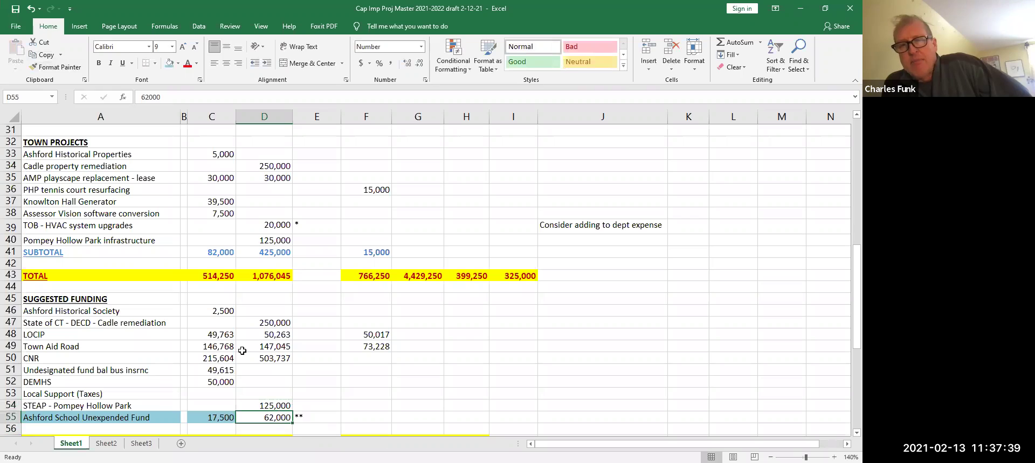
Review the funding, total, town project and Ashford School rows up to the Fire Department section.
click(457, 412)
key(Up)
key(Up)
key(Up)
key(Up)
key(Up)
key(Up)
key(Up)
key(Up)
key(Up)
key(Up)
key(Up)
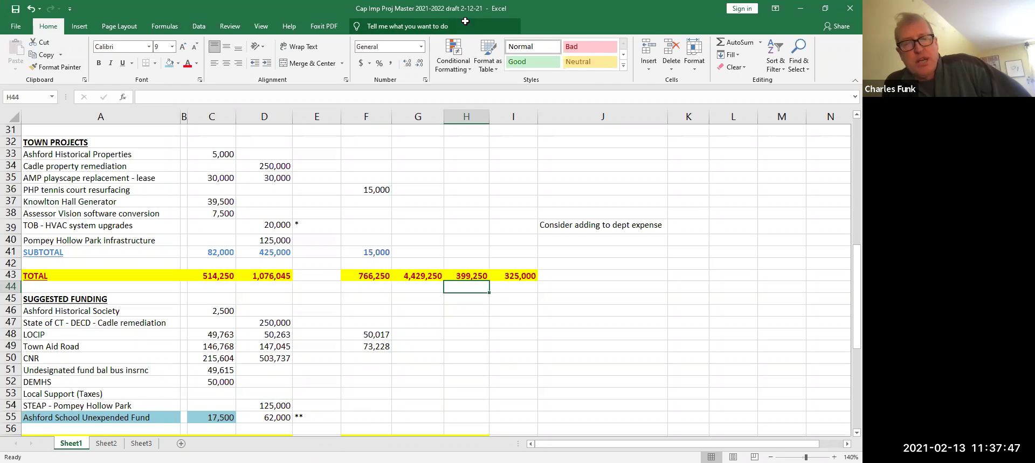
key(Up)
key(Up)
key(Up)
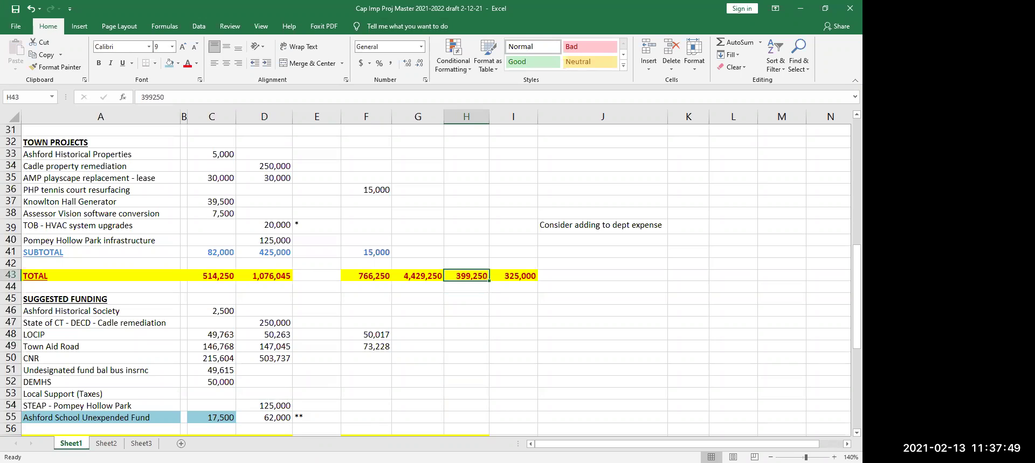
key(Up)
key(Up)
key(Up)
key(Up)
key(Up)
key(Up)
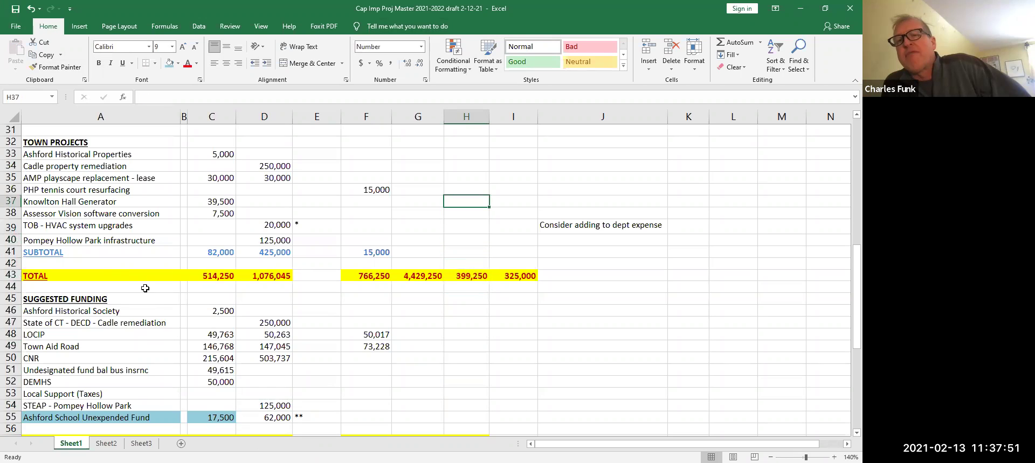
key(Up)
key(Up)
key(Up)
key(Up)
key(Up)
key(Up)
key(Up)
key(Up)
key(Up)
key(Up)
key(Up)
key(Up)
key(Up)
key(Up)
key(Up)
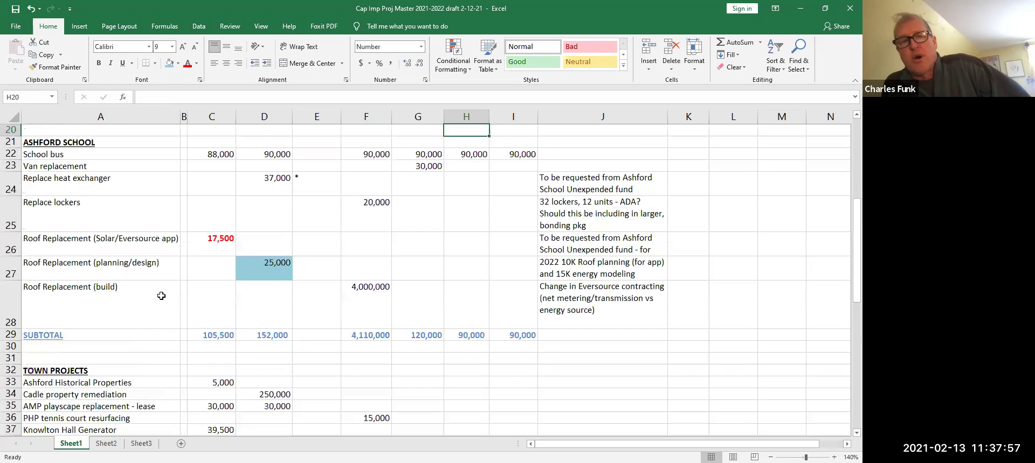
key(Up)
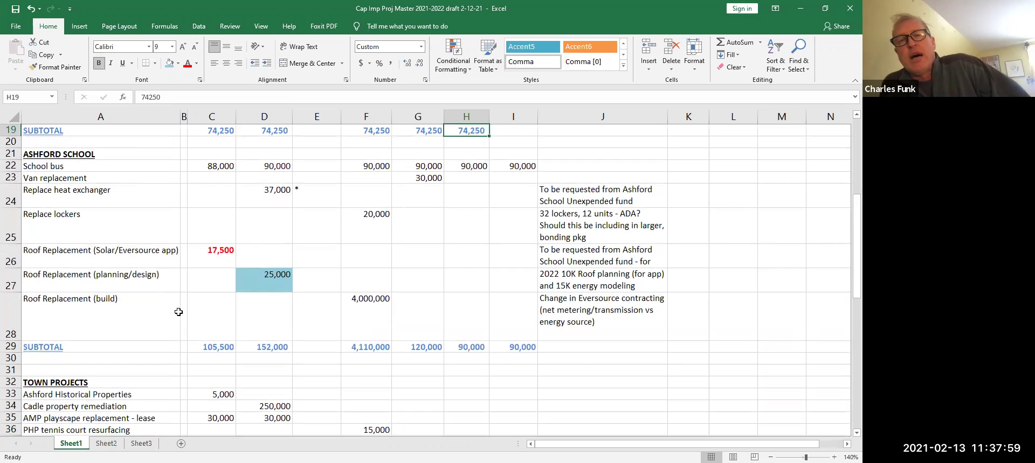
key(Up)
key(Up)
key(Up)
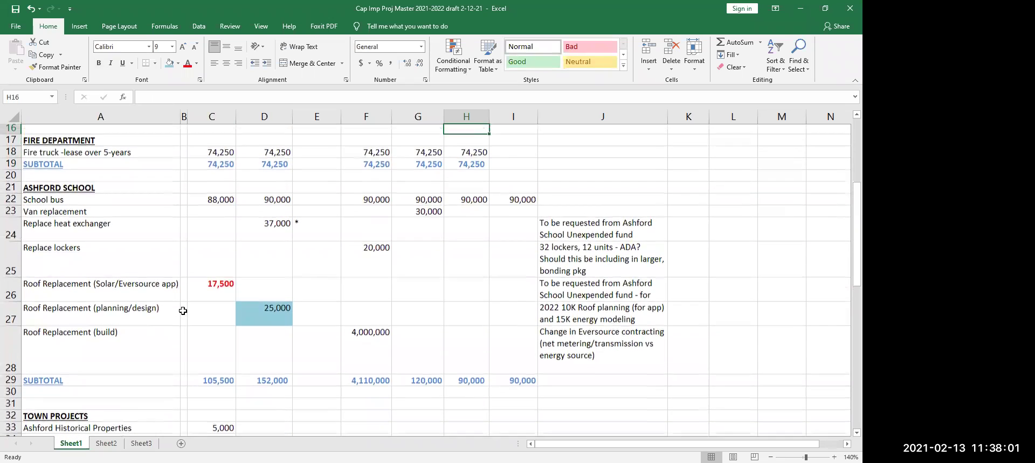
key(Down)
key(Down)
key(Down)
key(Down)
key(Down)
key(Down)
key(Down)
key(Down)
key(Down)
key(Down)
key(Down)
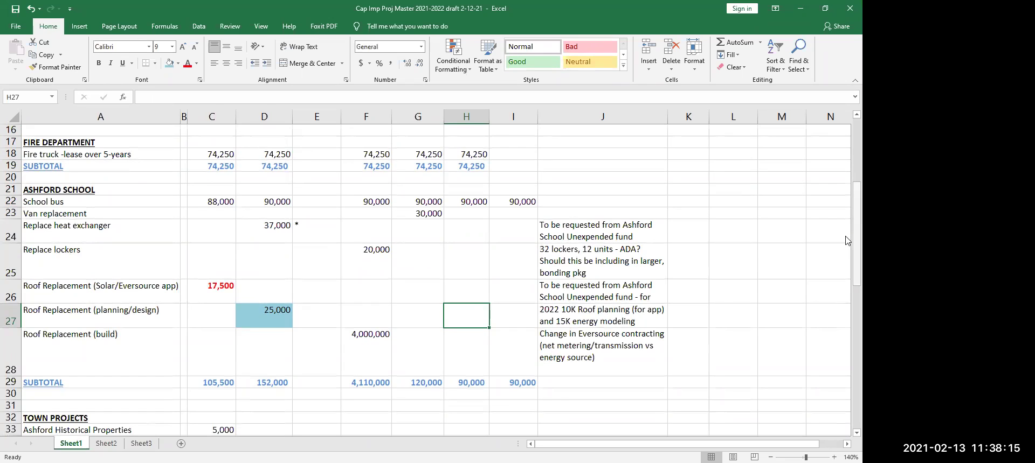
Check the proposed 2021-2022 subtotal formulas for Public Works in D12 and Revaluation in D15.
drag(846, 243, 846, 181)
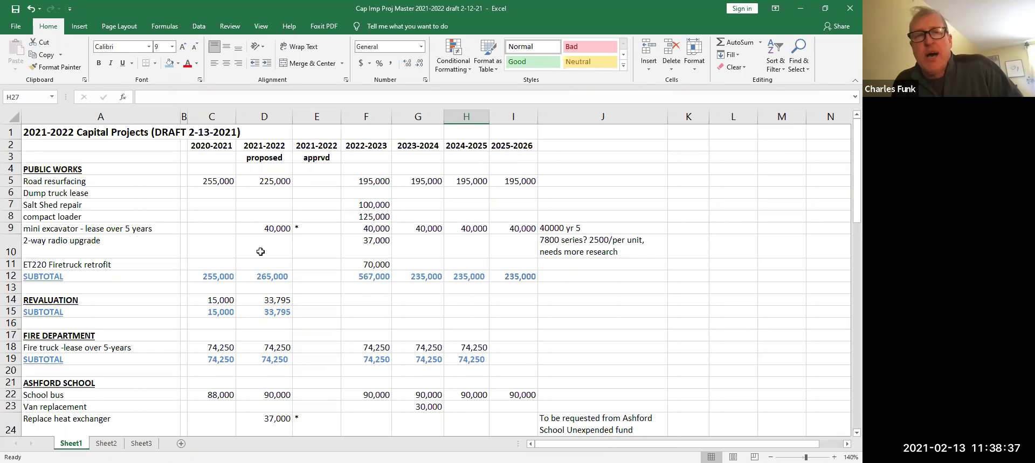
click(264, 279)
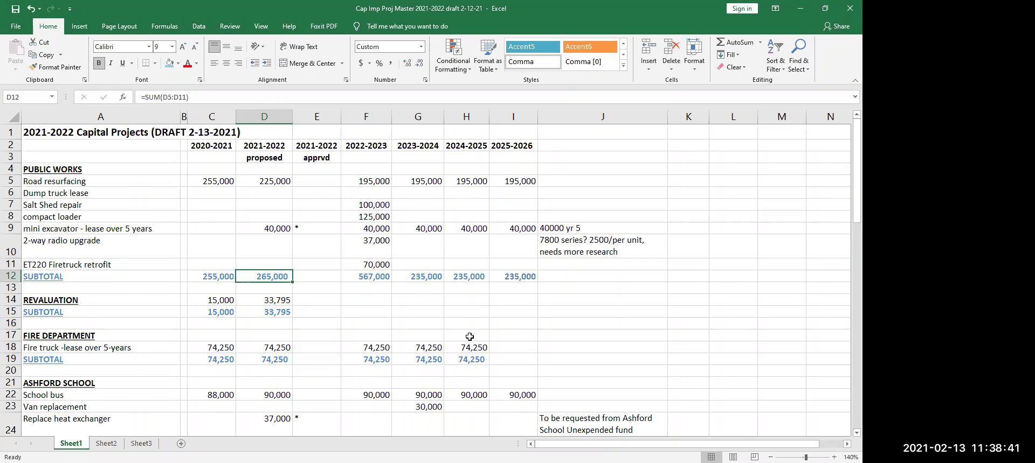
click(493, 314)
click(267, 313)
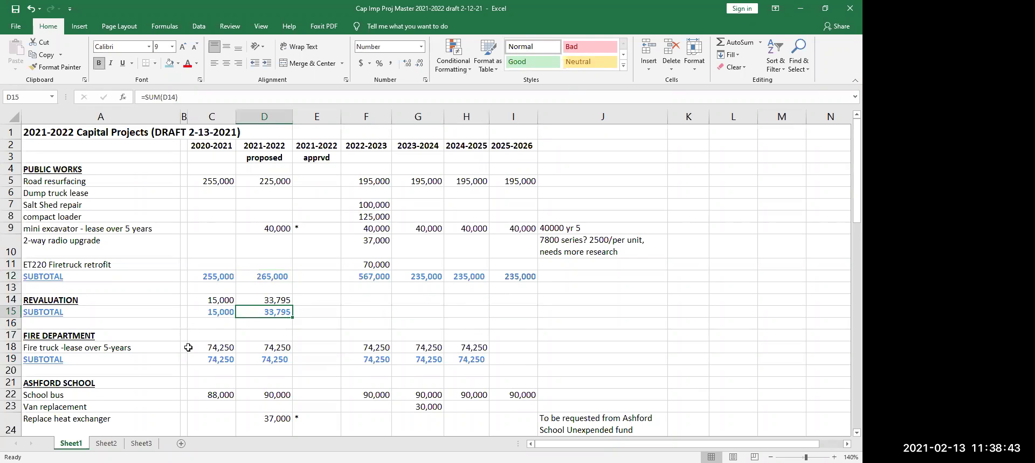
Replace the fixed Fire Department subtotal in D19 with a SUM formula that references the fire truck lease amount in D18.
key(Down)
key(Down)
key(Down)
key(Down)
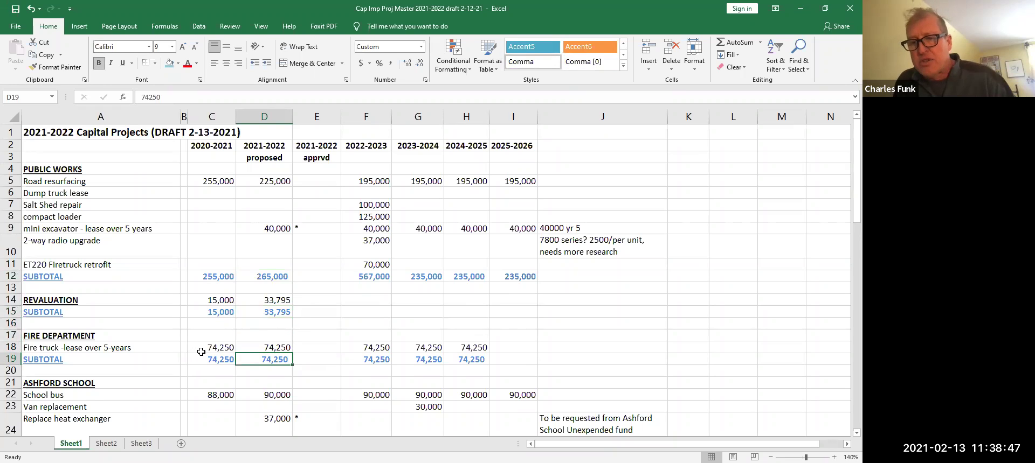
text(=s)
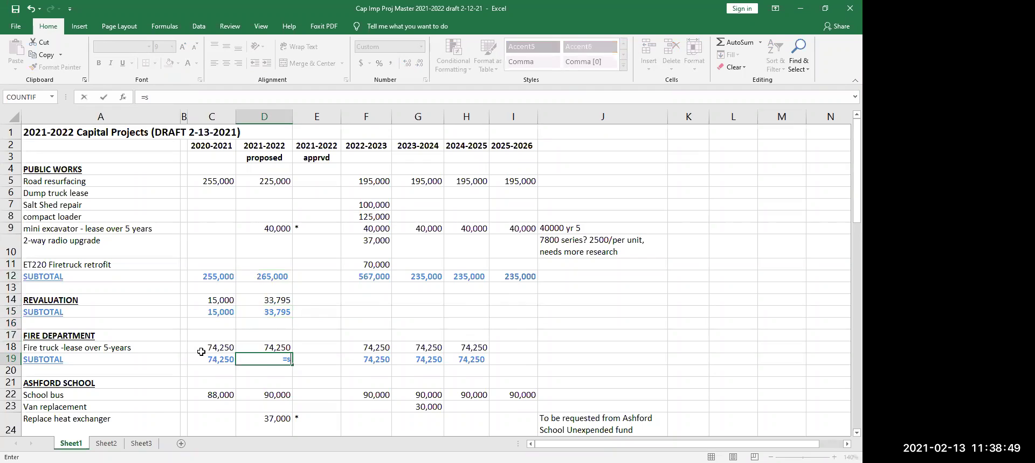
text(um()
click(260, 343)
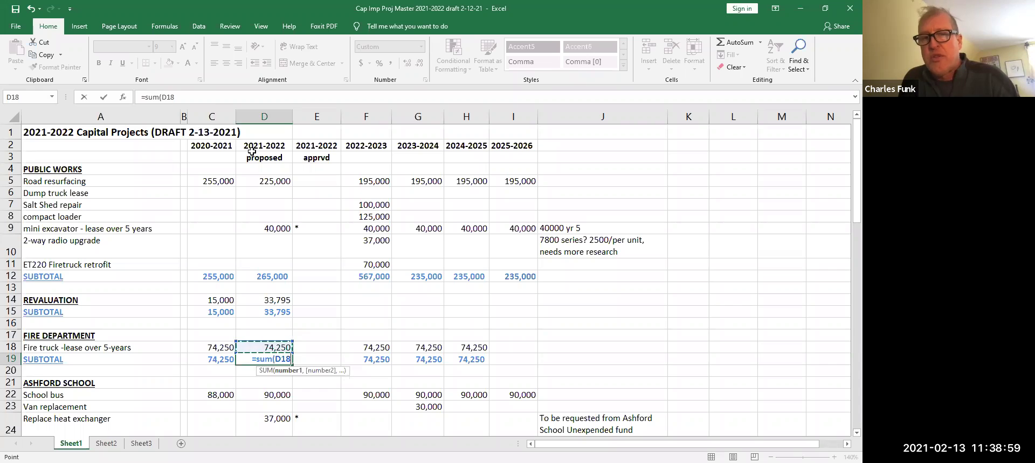
key(Return)
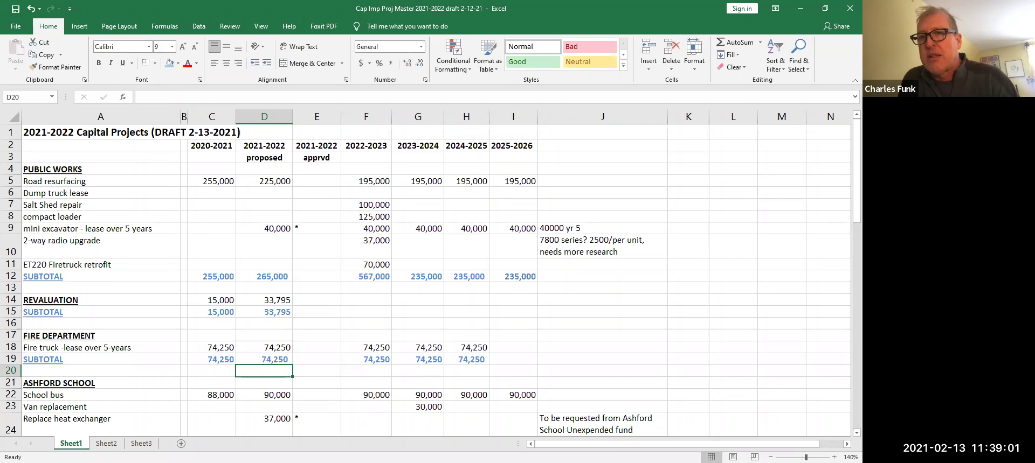
Check the proposed 2021-2022 Ashford School subtotal formula in D29.
key(Down)
key(Down)
key(Down)
key(Down)
key(Down)
key(Down)
key(Down)
key(Down)
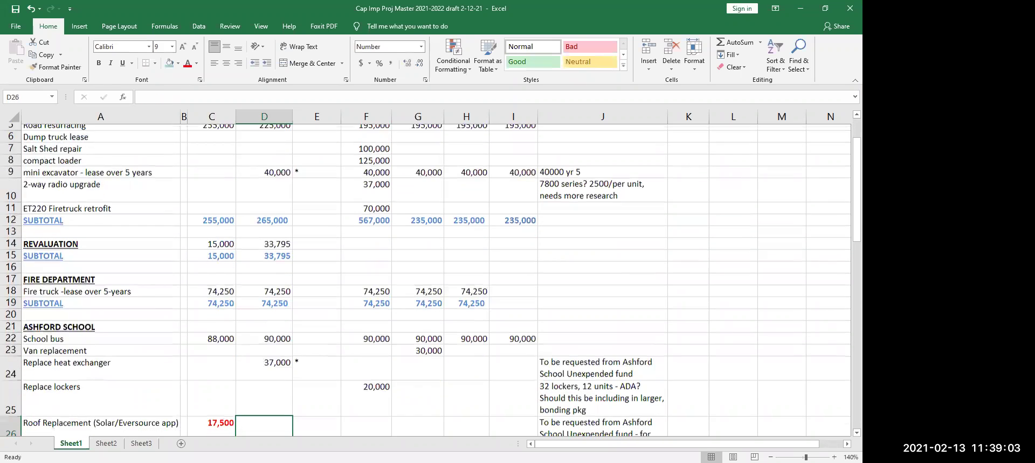
key(Down)
key(Down)
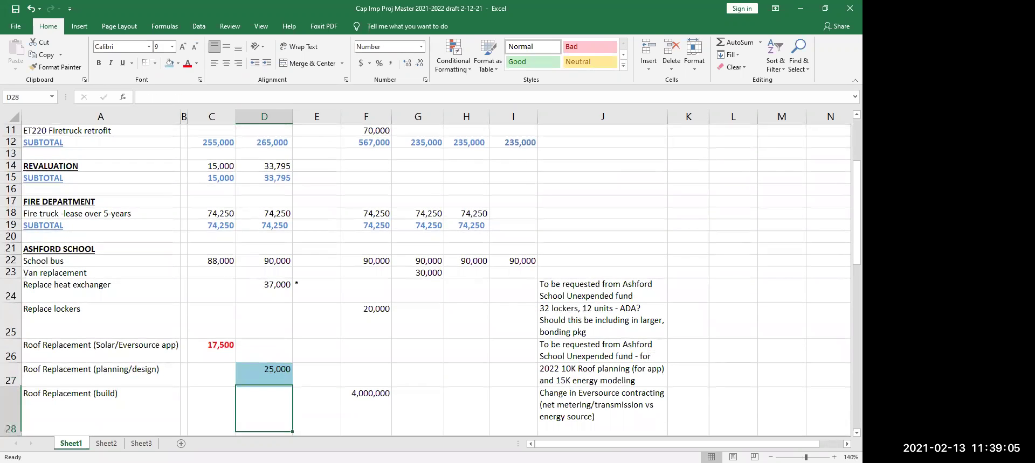
key(Up)
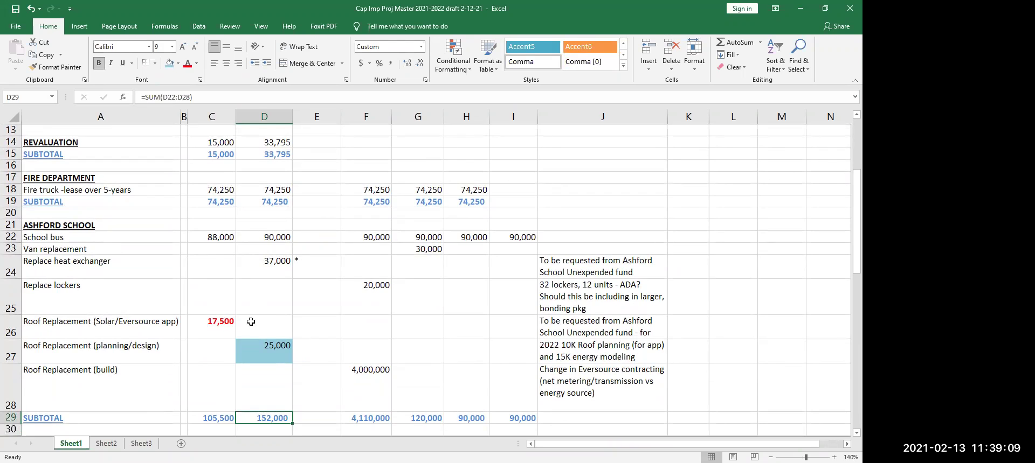
Check the proposed 2021-2022 Town Projects subtotal formula in D41.
key(Down)
key(Down)
key(Down)
key(Down)
key(Down)
key(Down)
key(Down)
key(Down)
key(Down)
key(Down)
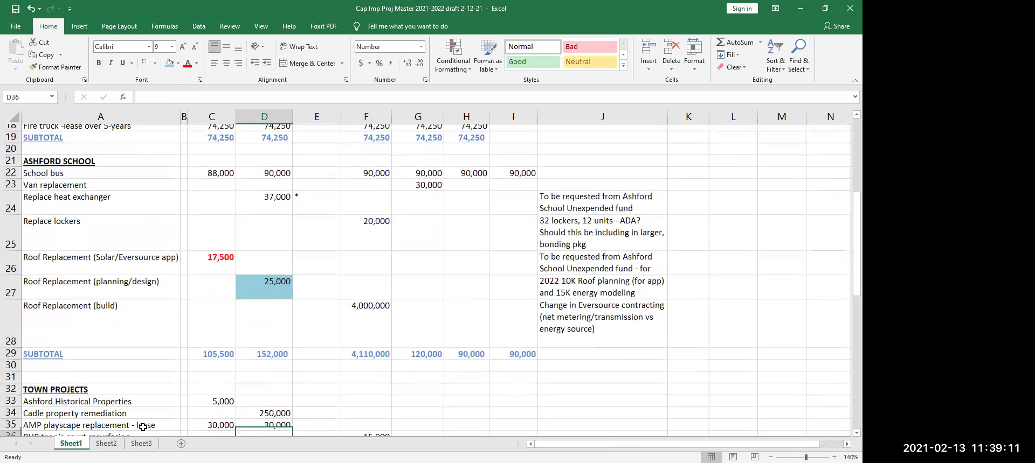
key(Up)
key(Up)
key(Up)
key(Up)
key(Up)
key(Down)
key(Down)
key(Down)
key(Down)
key(Down)
key(Down)
key(Down)
key(Down)
key(Down)
key(Down)
key(Down)
key(Down)
key(Down)
key(Down)
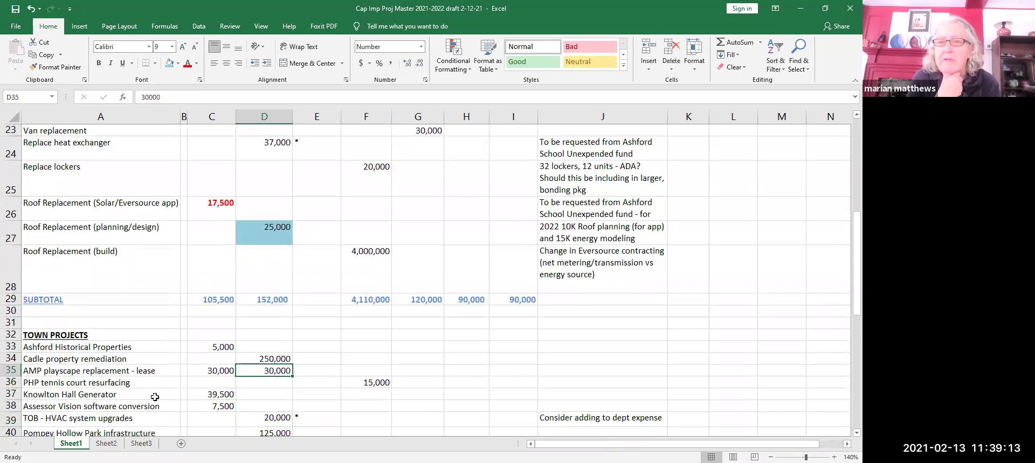
key(Up)
key(Up)
key(Up)
key(Up)
key(Up)
key(Up)
key(Up)
key(Up)
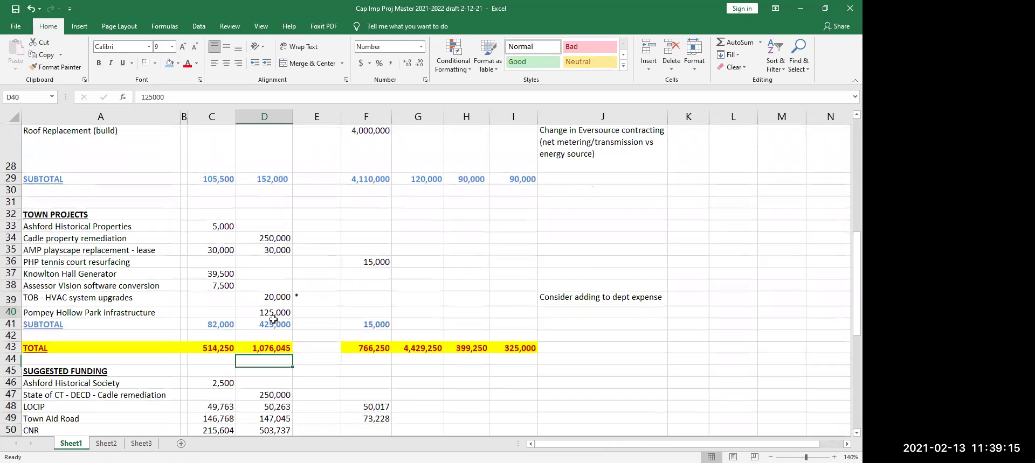
key(Down)
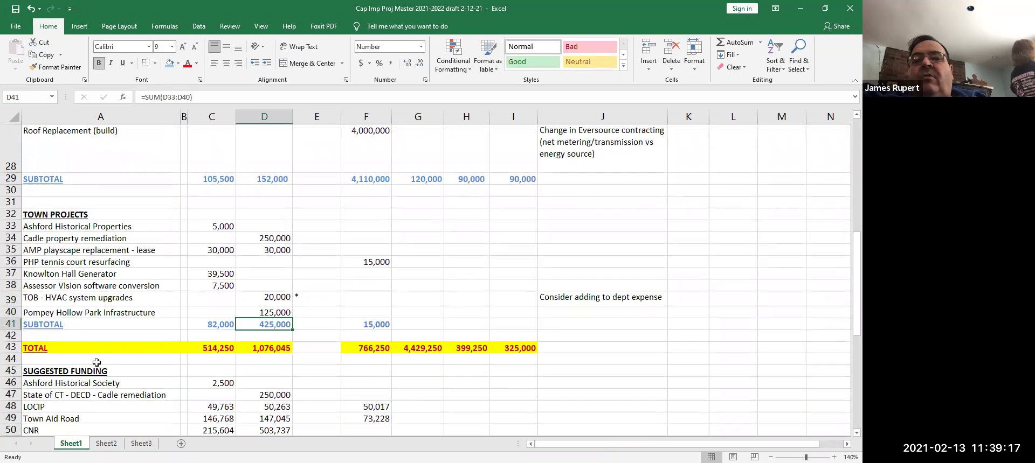
Check the suggested funding total formula in D57 against the sum of the proposed funding amounts in D47:D55.
key(Down)
key(Down)
key(Down)
key(Down)
key(Down)
key(Down)
key(Down)
key(Down)
key(Down)
key(Down)
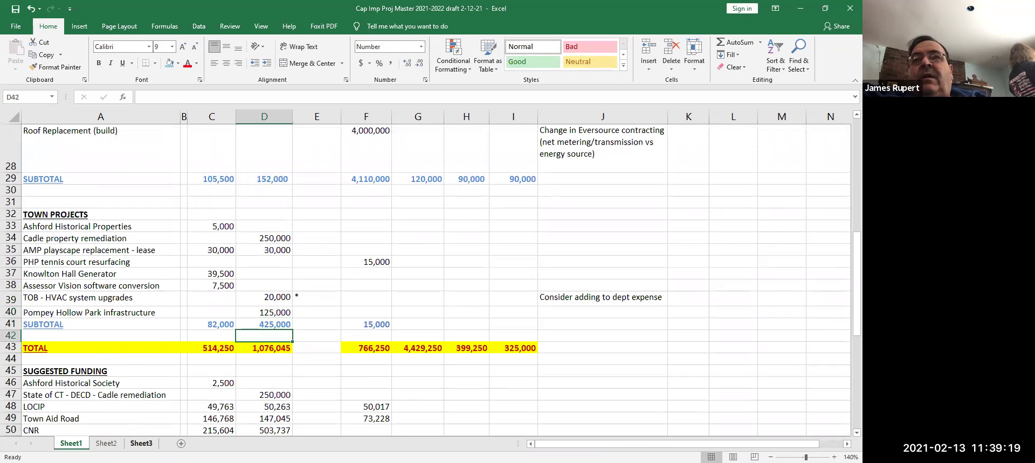
key(Down)
key(Down)
key(Down)
key(Down)
key(Down)
key(Down)
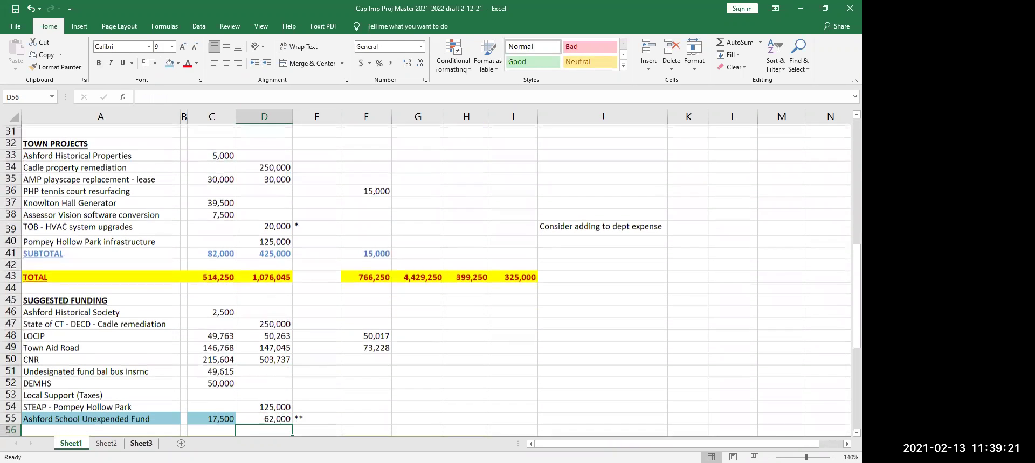
key(Up)
key(Up)
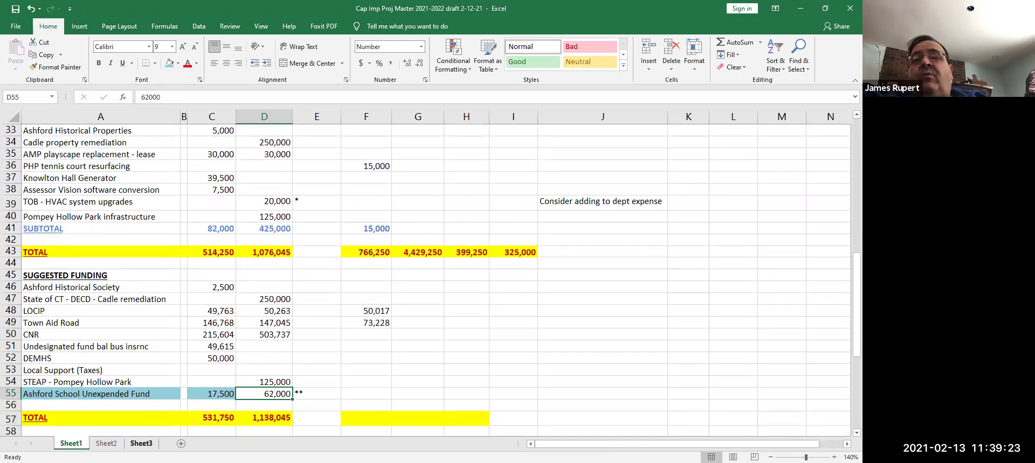
key(Down)
key(Down)
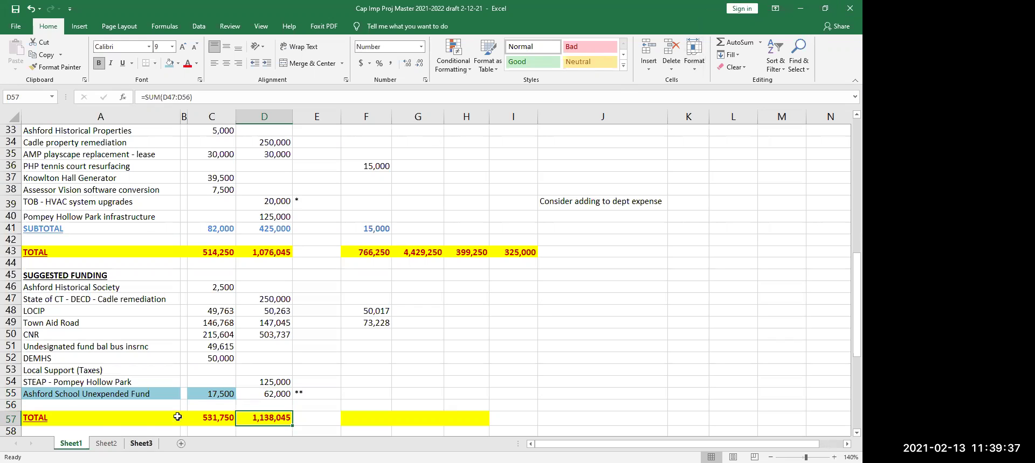
drag(277, 299, 255, 395)
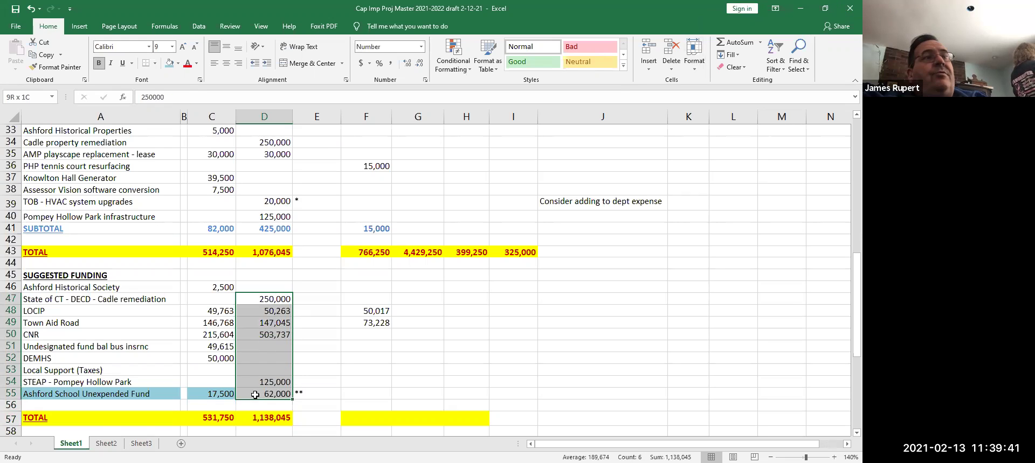
click(425, 367)
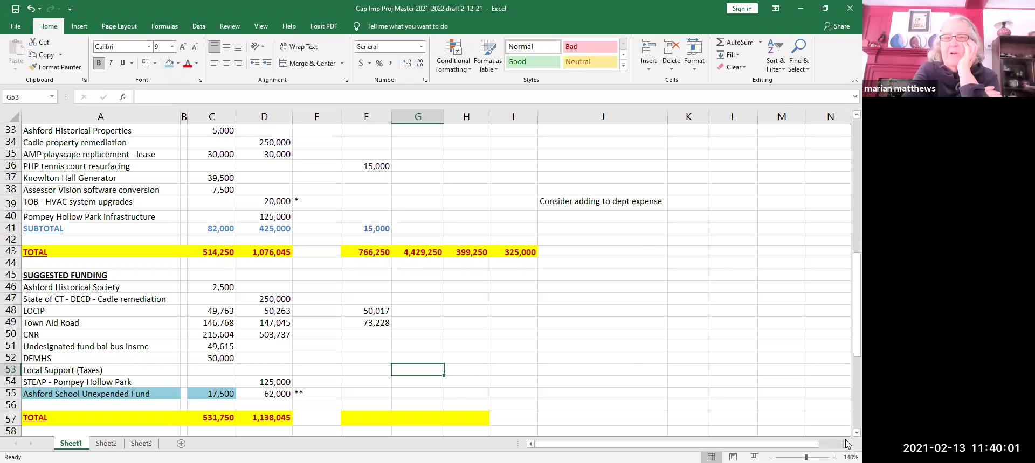
Inspect the proposed project total in D43, the CNR amount in D50 and the suggested funding total in D57.
scroll(846, 435, down, 1)
scroll(846, 435, down, 1)
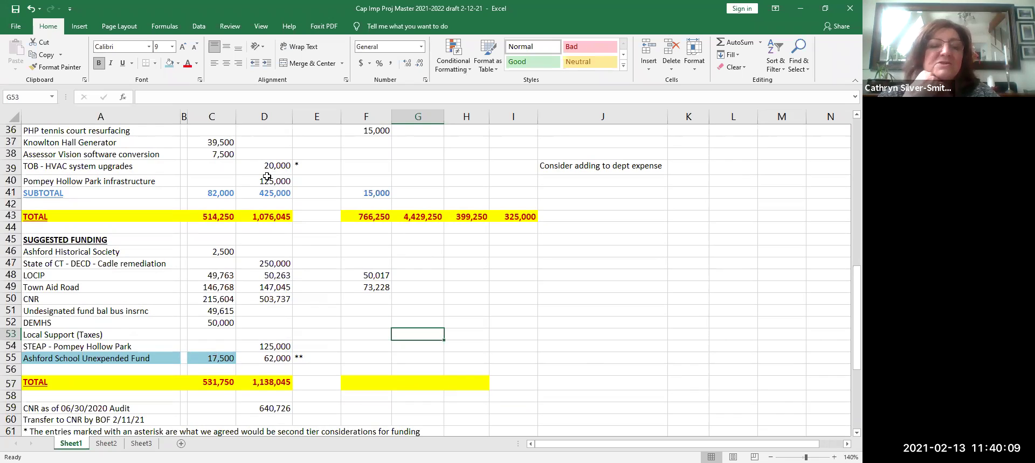
click(278, 215)
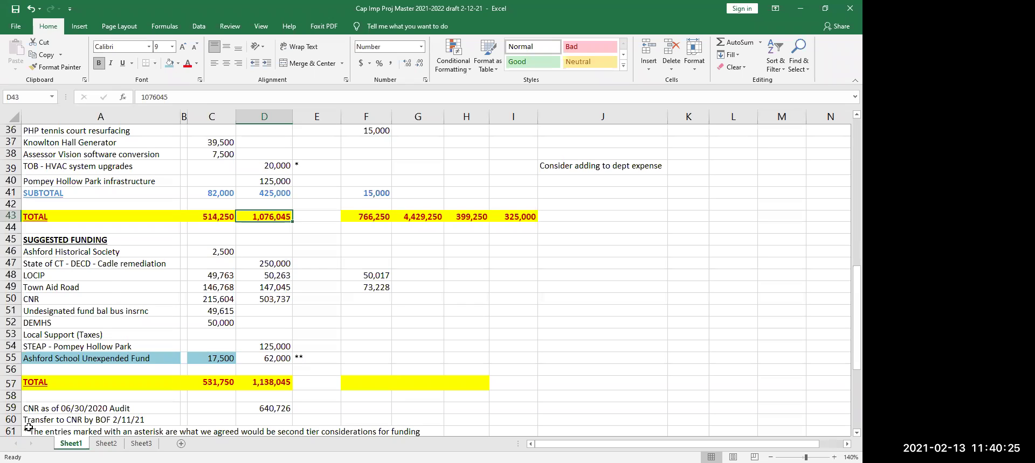
click(275, 300)
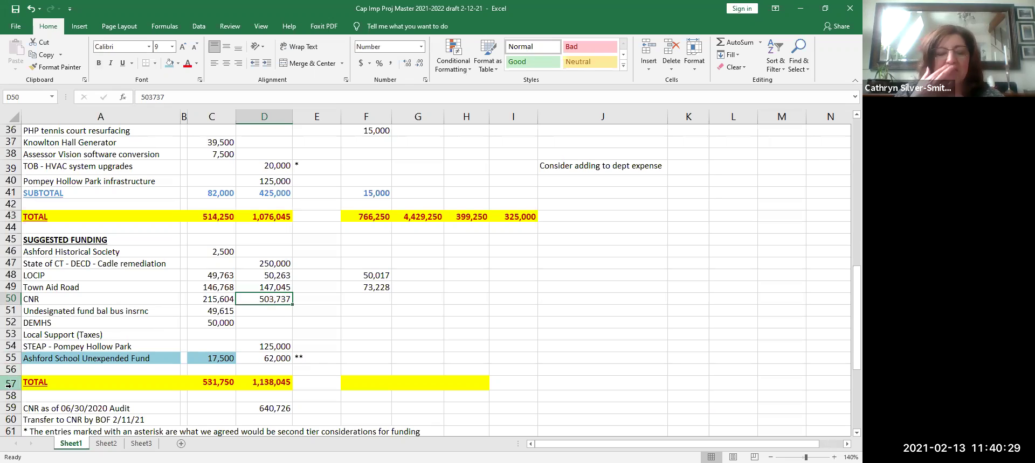
click(270, 382)
key(Return)
click(259, 385)
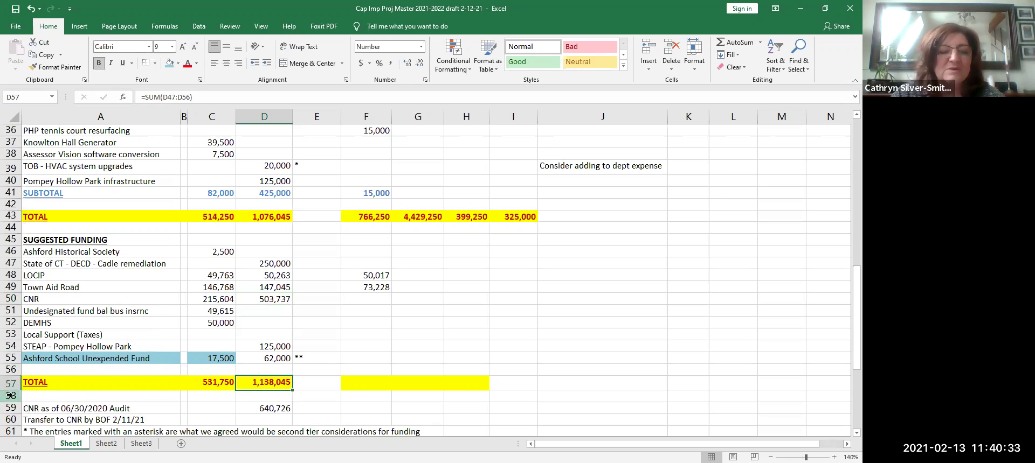
click(259, 301)
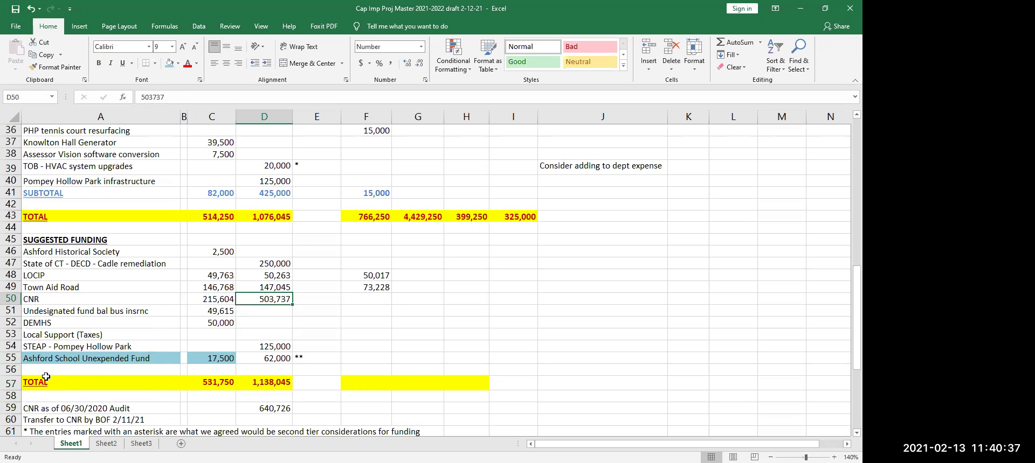
click(268, 381)
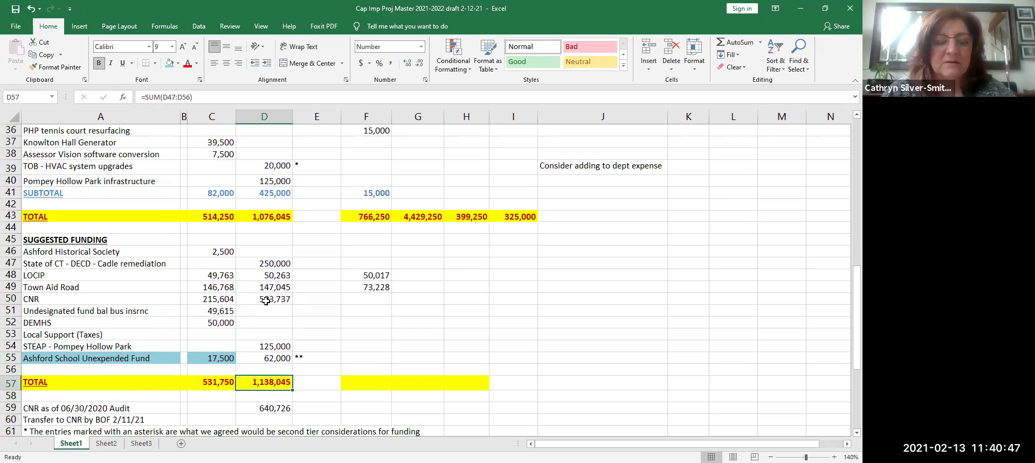
Enter =D57-D50 in D58 to calculate the suggested funding total without the CNR amount.
click(253, 397)
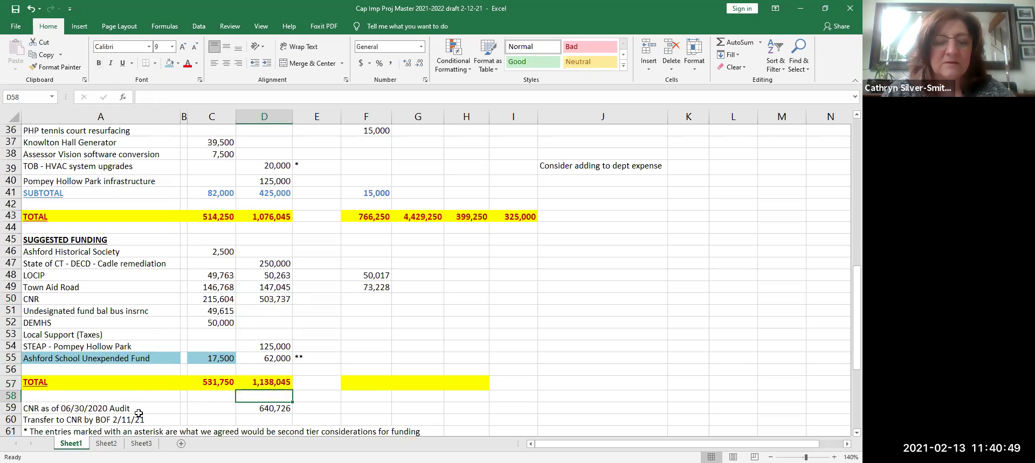
text(=)
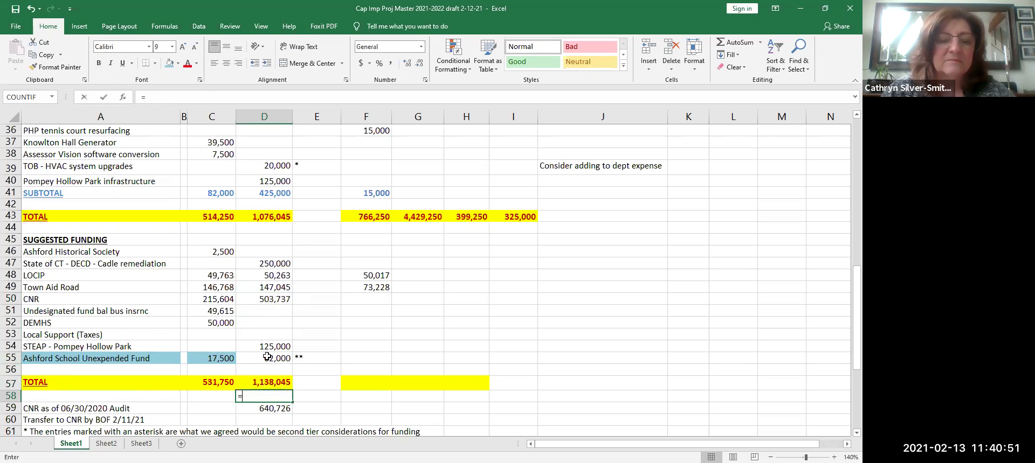
click(262, 381)
text(-)
click(280, 298)
key(Return)
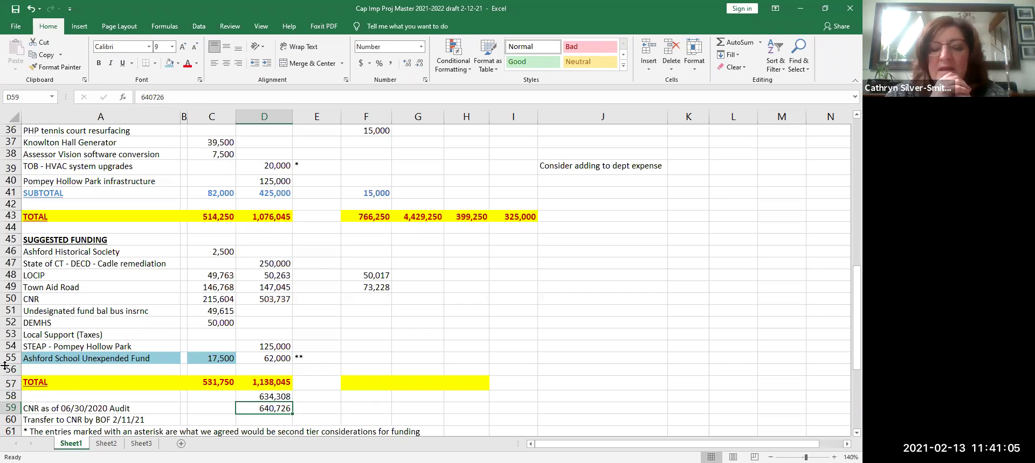
Recheck the formula in D58 that subtracts CNR and the suggested funding total formula in D57.
key(Up)
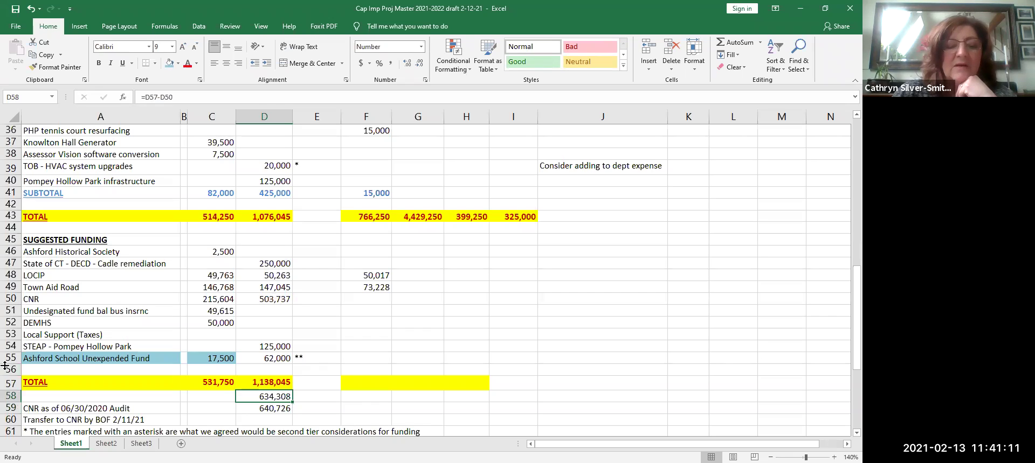
key(Up)
key(Up)
key(Up)
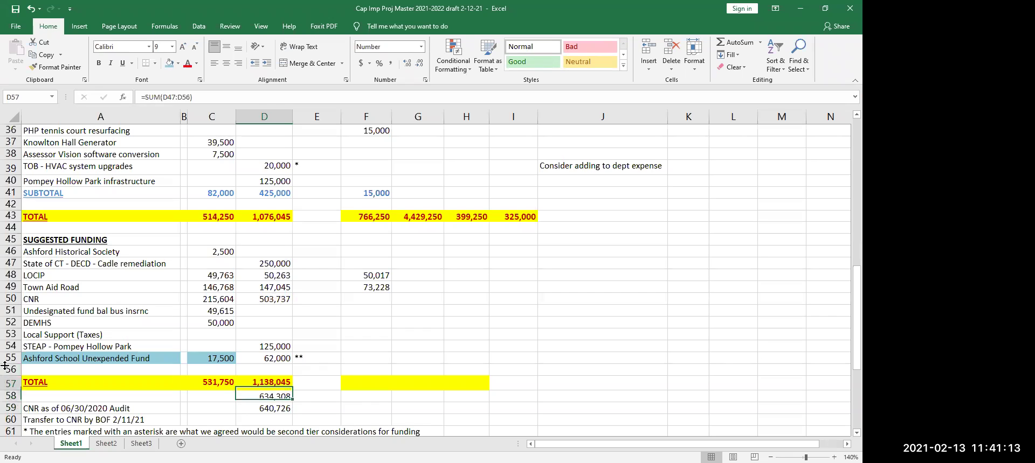
key(Down)
key(Down)
key(Down)
key(Down)
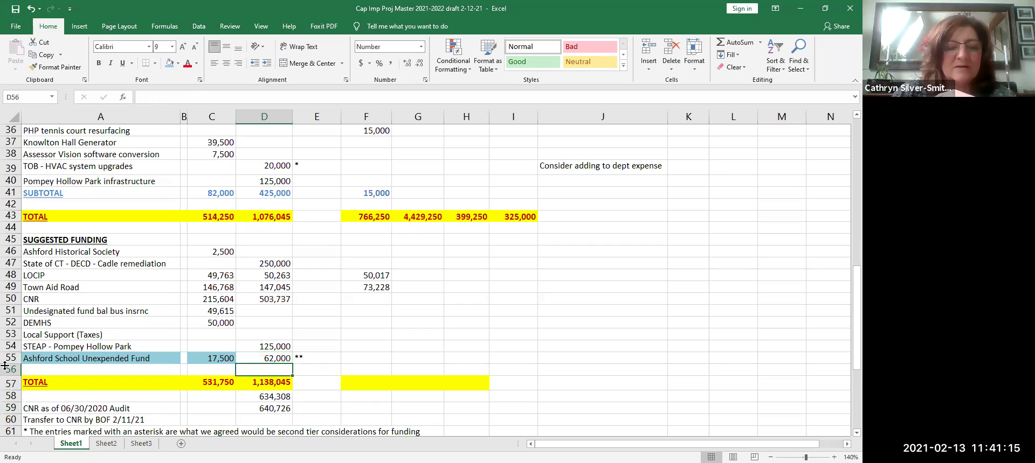
key(Up)
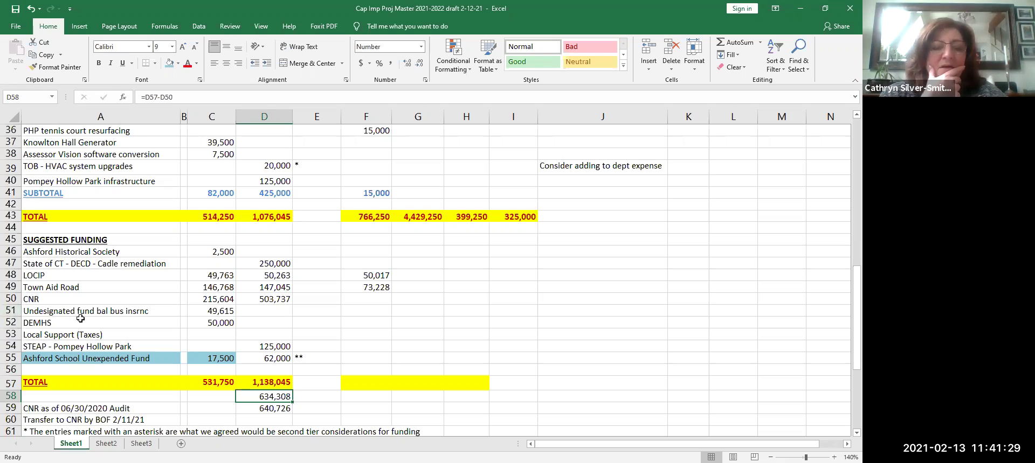
click(307, 396)
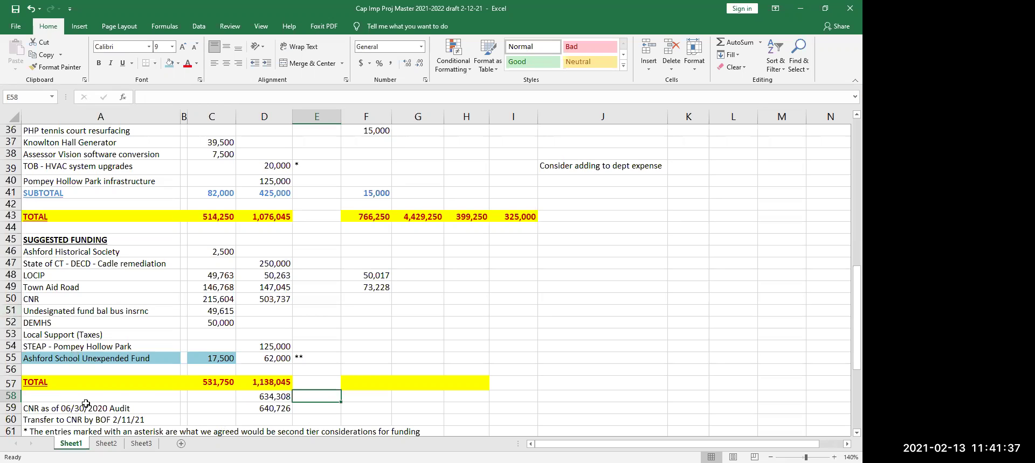
text(=)
click(266, 221)
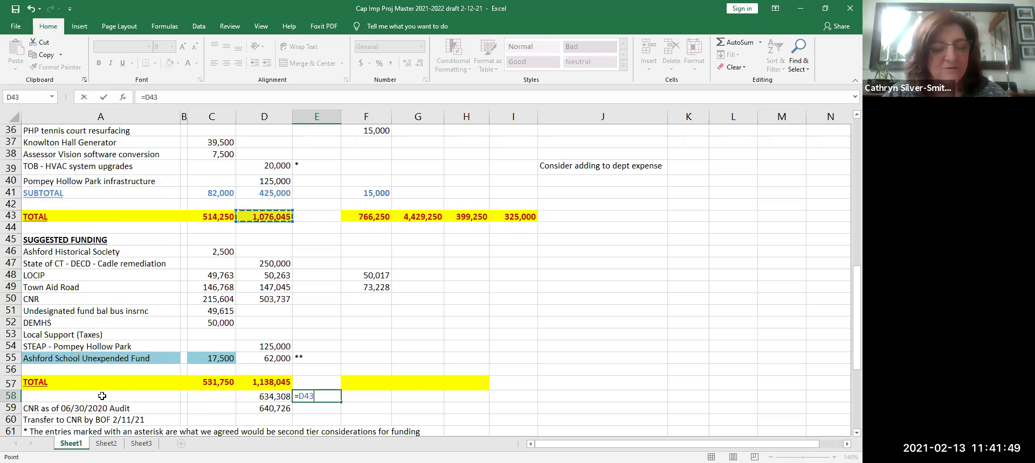
key(Escape)
key(Down)
key(Down)
key(Left)
key(Left)
key(Left)
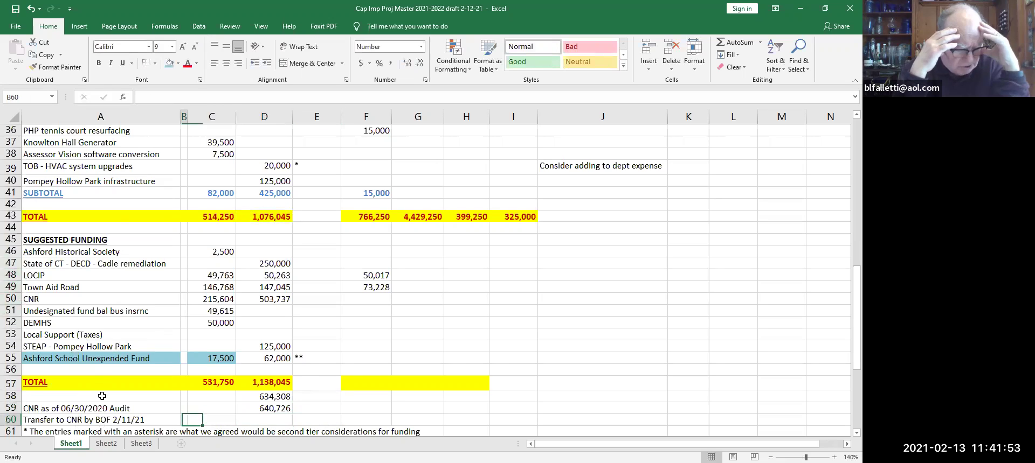
key(Left)
key(Right)
key(Right)
key(Right)
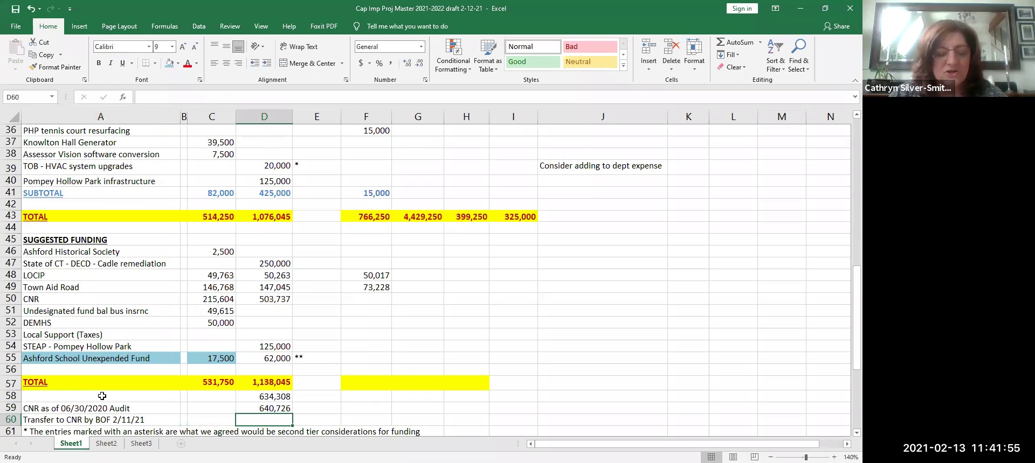
click(102, 396)
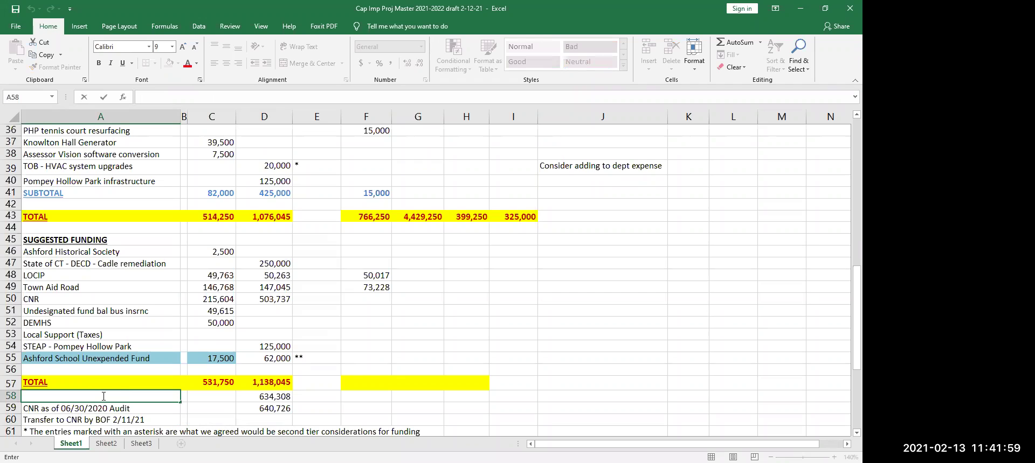
key(Escape)
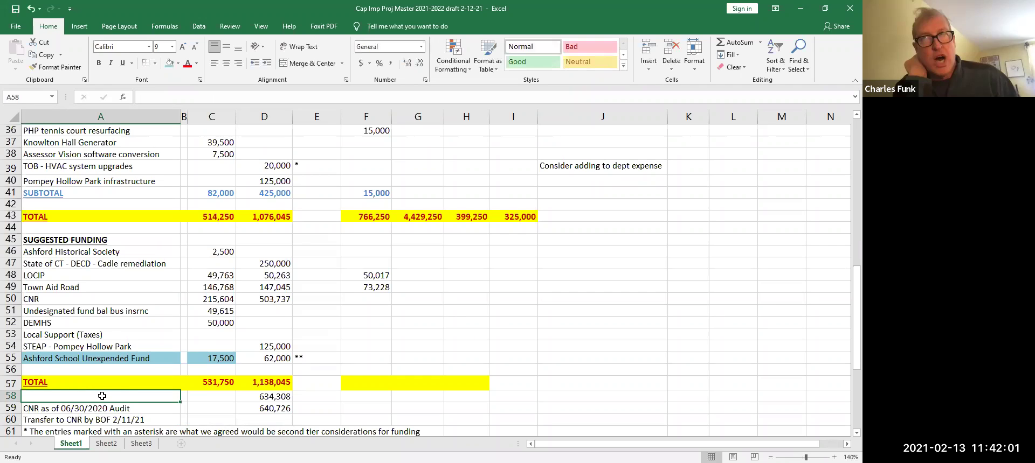
Enter 367000 in D60 as the amount for the Transfer to CNR by BOF 2/11/21.
click(200, 420)
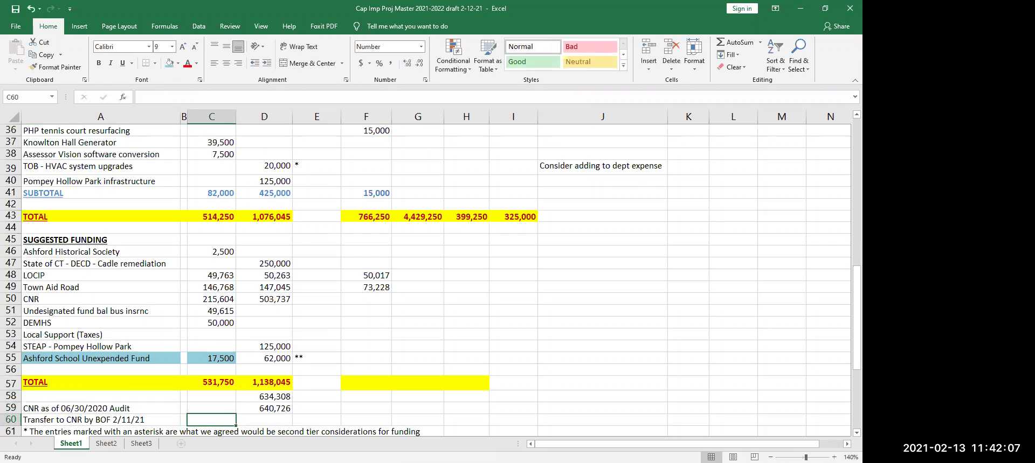
click(264, 420)
text(367000)
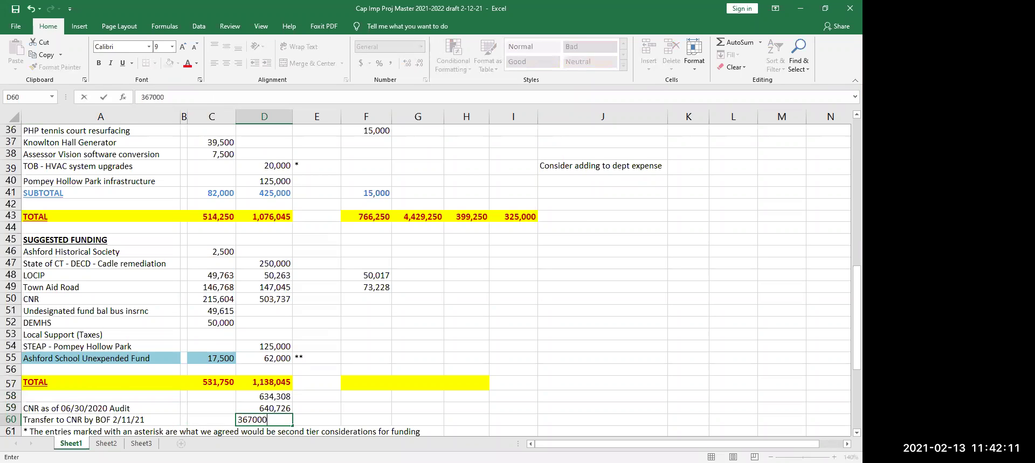
key(Return)
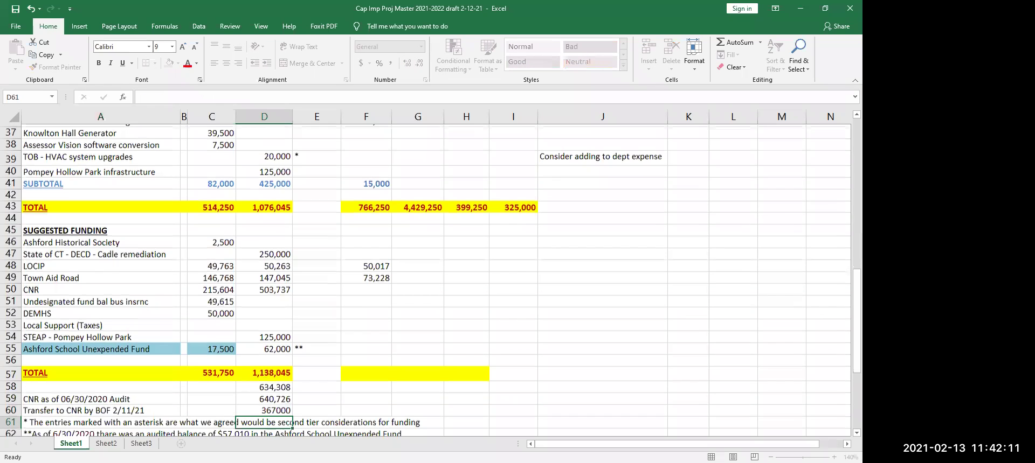
Apply the number format of D59 to the transfer amount in D60 and check the sum of both CNR amounts.
click(264, 408)
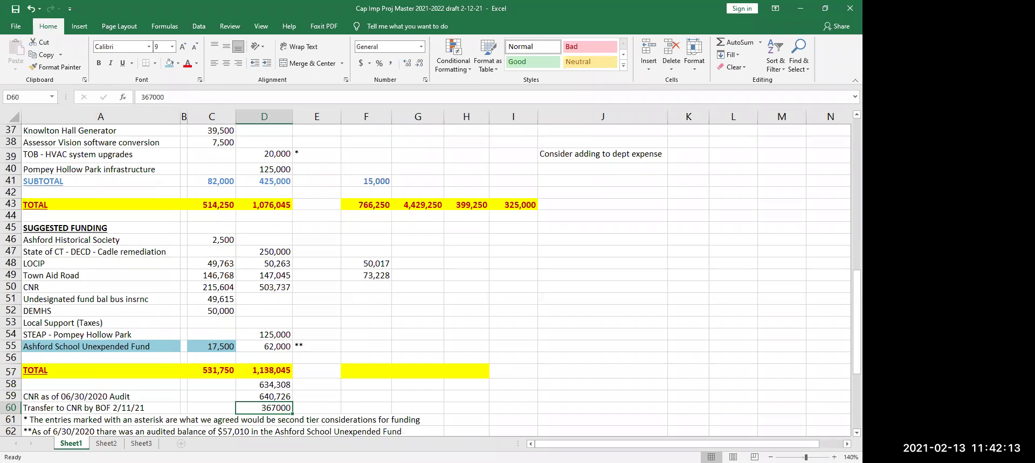
click(272, 398)
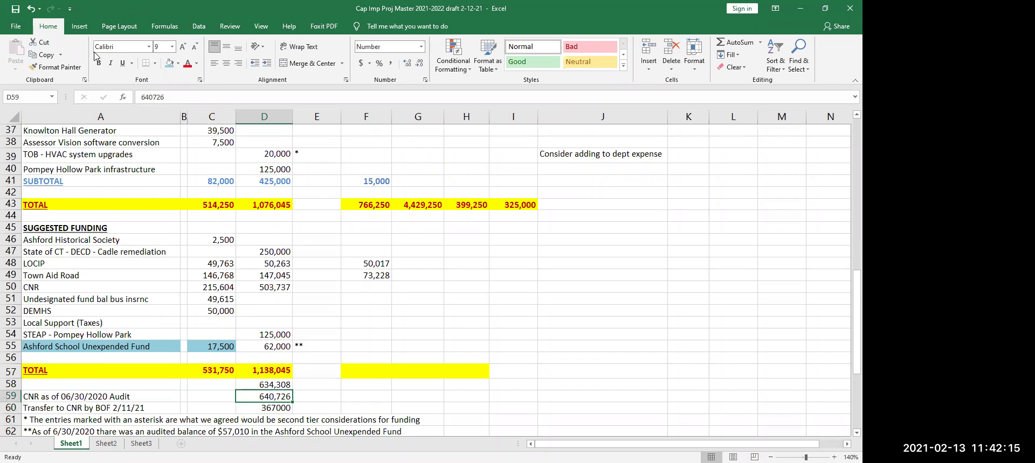
click(57, 66)
click(274, 408)
drag(268, 399, 250, 409)
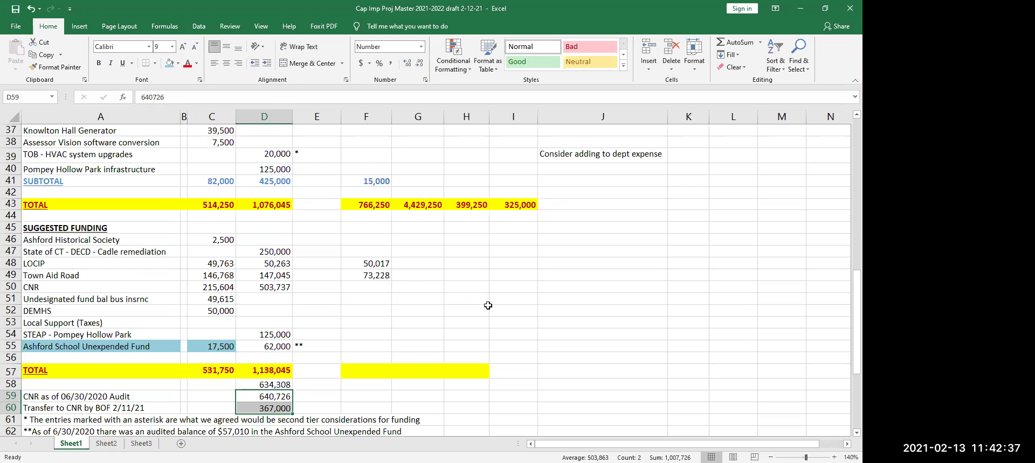
Review the capital projects sheet from the Public Works section down to the suggested funding and the notes in rows 61 and 62.
drag(521, 375, 71, 15)
click(602, 335)
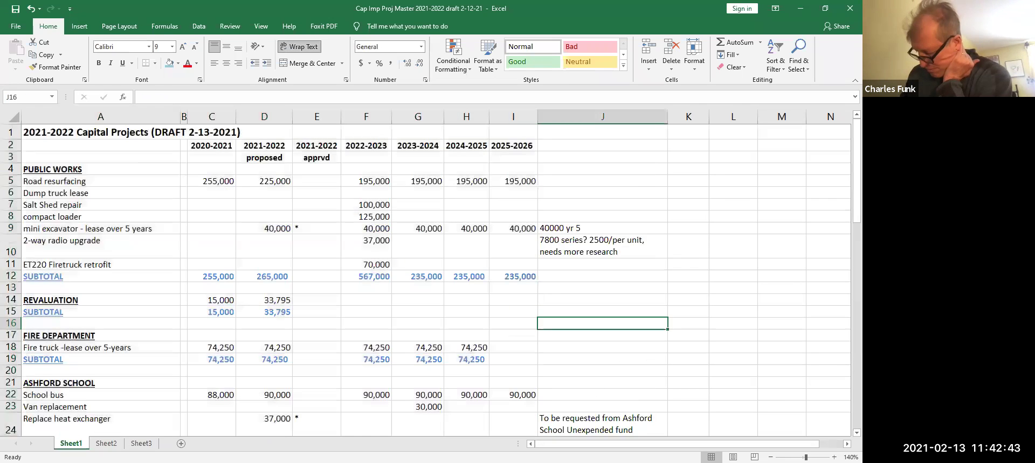
key(Down)
key(Down)
key(Down)
key(Down)
key(Down)
key(Down)
key(Down)
key(Down)
key(Down)
key(Down)
key(Down)
key(Down)
key(Down)
key(Down)
key(Down)
key(Down)
key(Down)
key(Down)
key(Down)
key(Down)
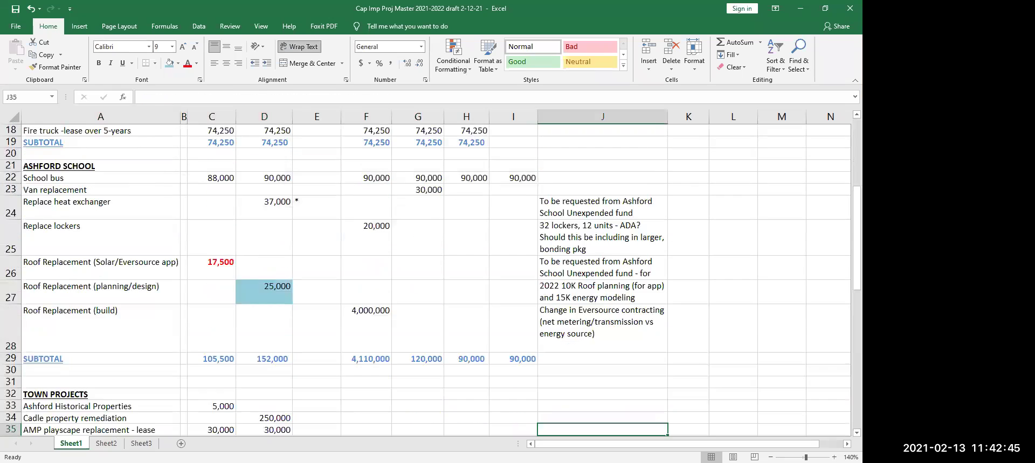
key(Down)
key(Down)
key(Down)
key(Down)
key(Down)
key(Down)
key(Down)
key(Down)
key(Down)
key(Down)
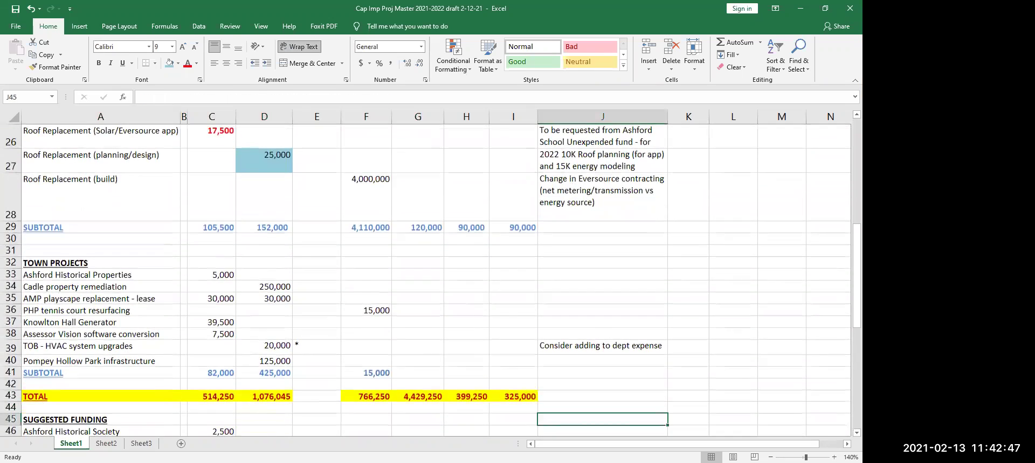
key(Down)
key(Down)
key(Down)
key(Down)
key(Down)
key(Down)
key(Down)
key(Down)
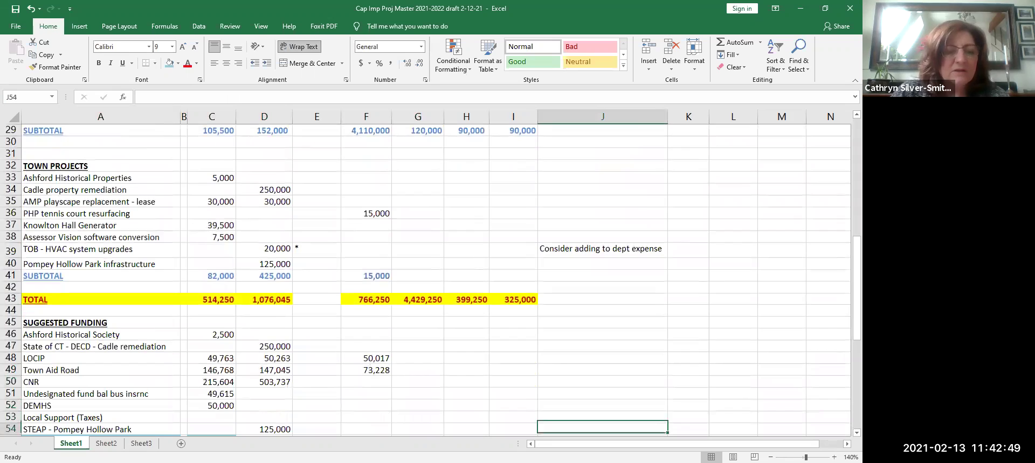
key(Down)
key(Down)
key(Down)
key(Down)
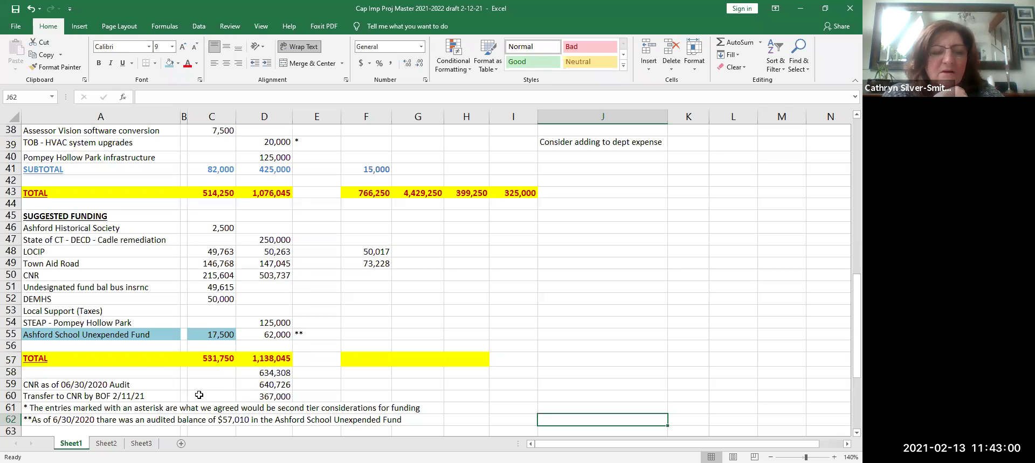
Inspect the audited CNR balance in D59, the CNR transfer in D60 and the sum of the two.
click(267, 386)
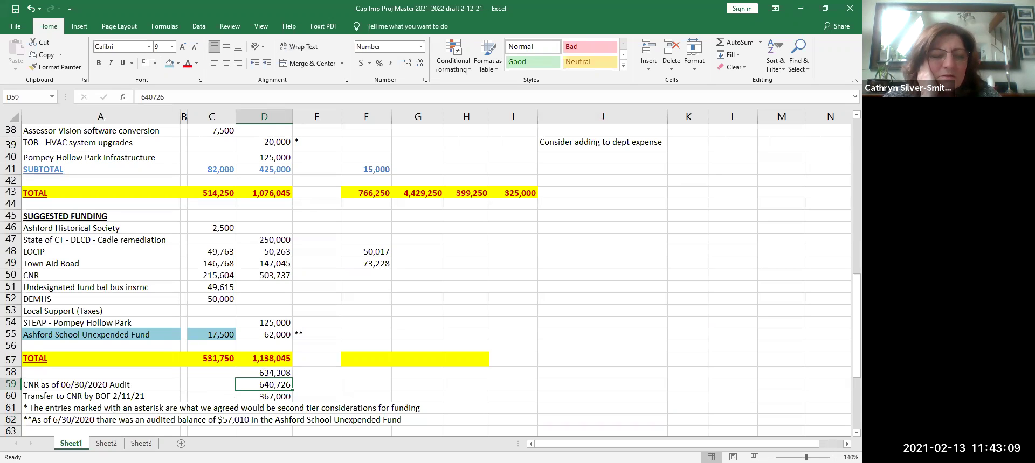
click(280, 397)
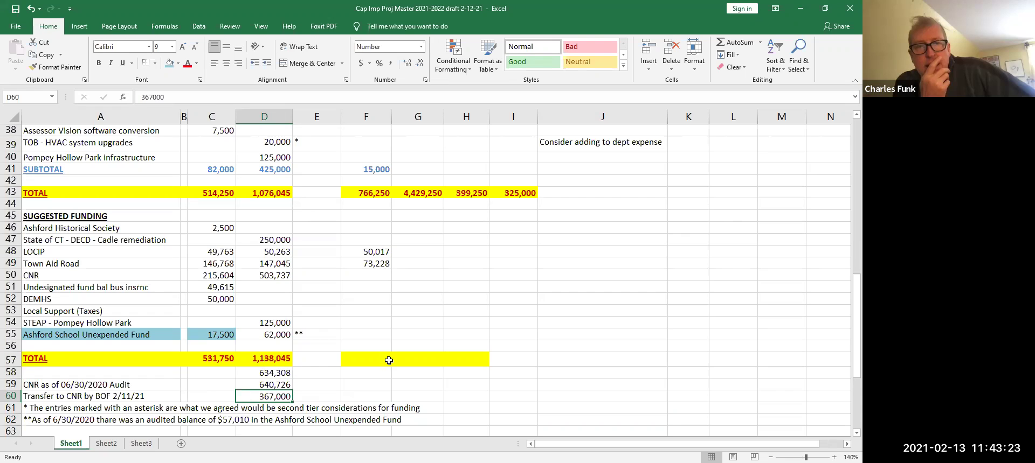
drag(275, 386, 273, 397)
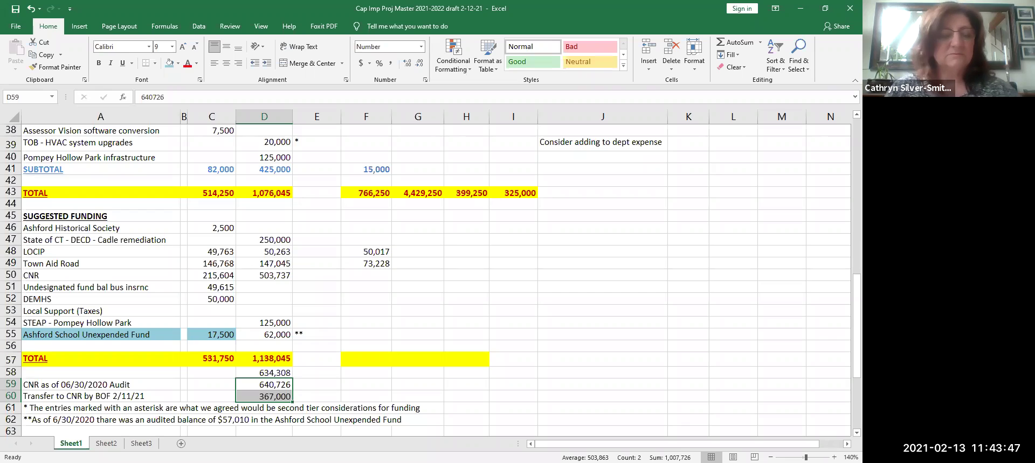
click(264, 385)
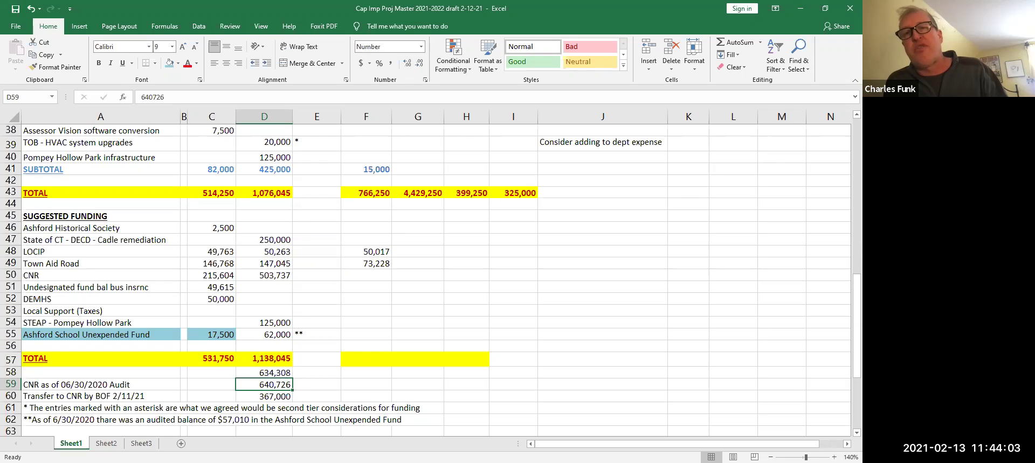
click(316, 384)
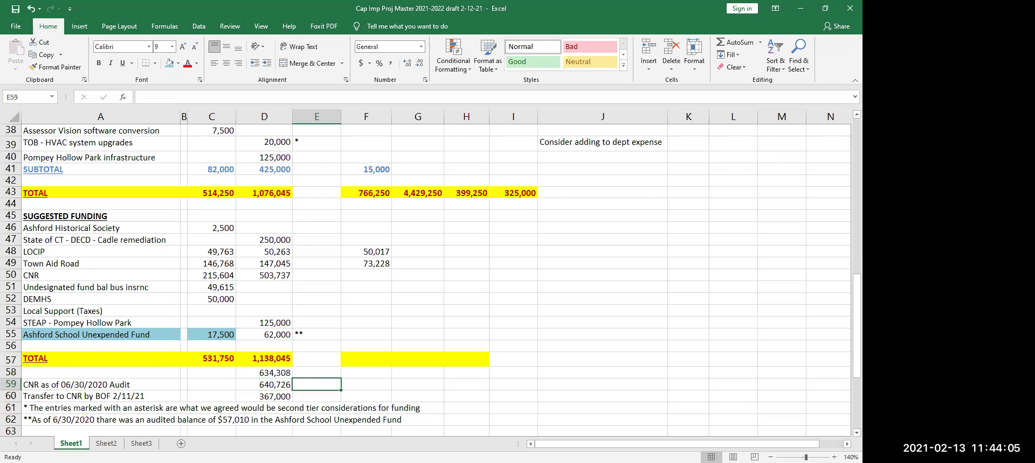
click(264, 384)
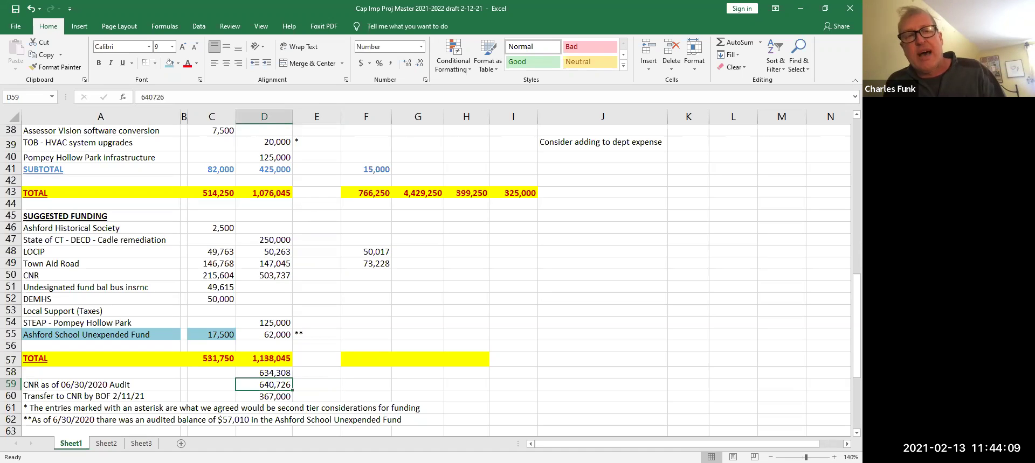
Insert a blank row above the Transfer to CNR by BOF 2/11/21 row.
click(8, 396)
right_click(9, 396)
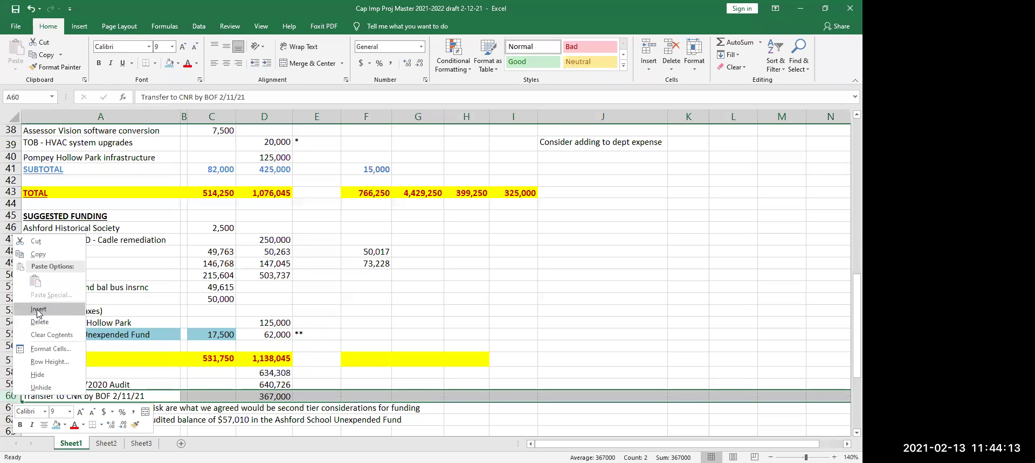
click(39, 312)
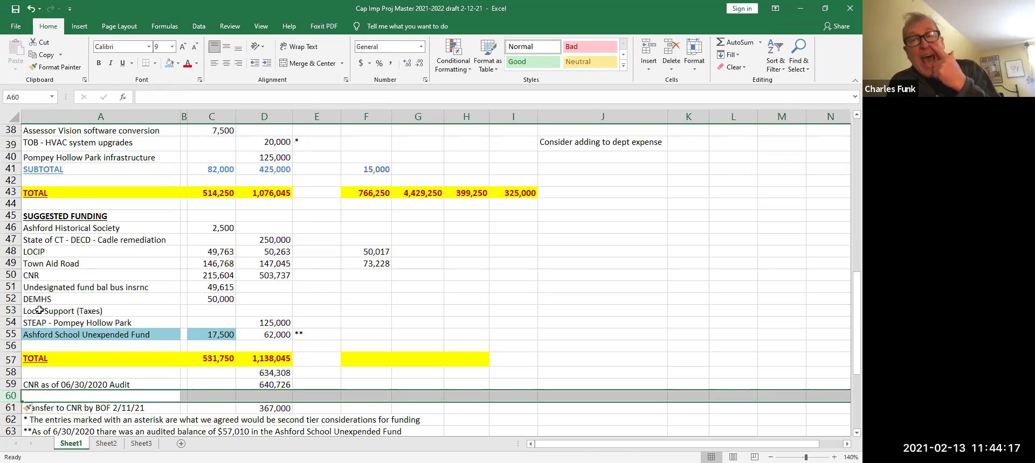
Enter 567000 in C59 as the 2020-2021 amount for CNR as of 06/30/2020 Audit.
click(42, 386)
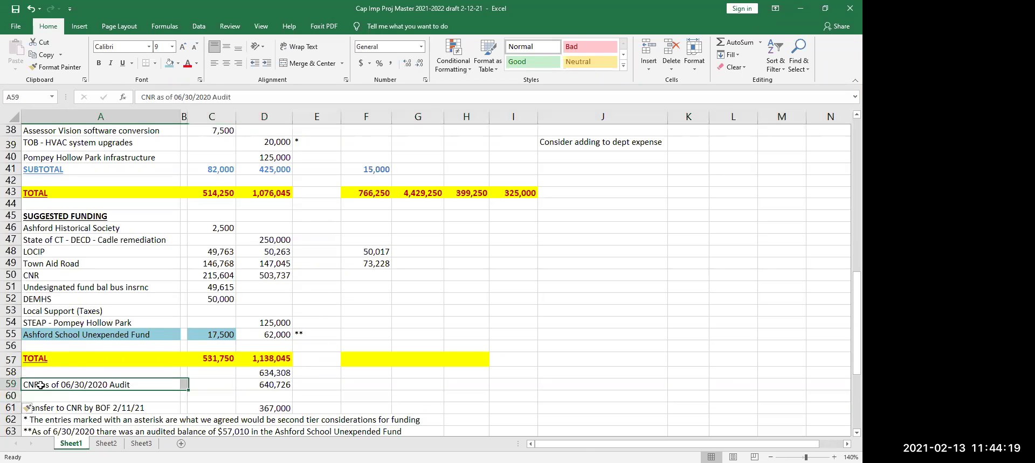
click(159, 96)
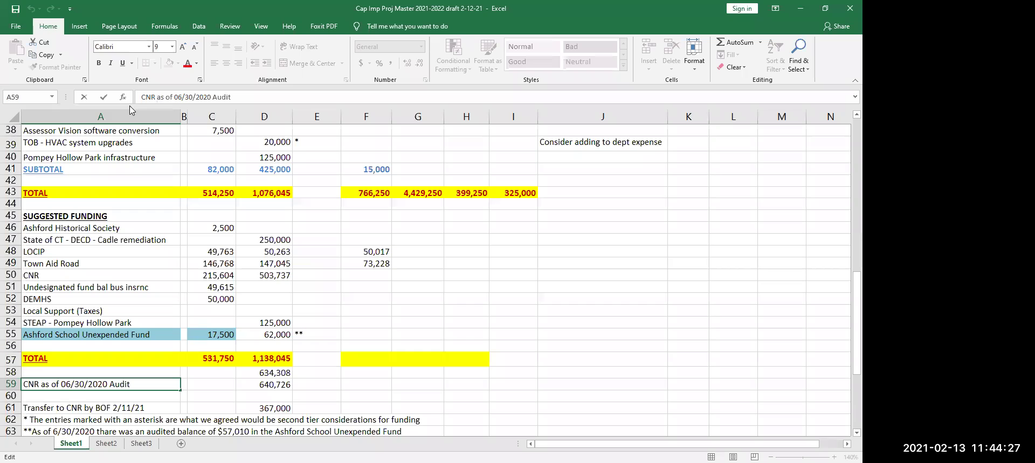
click(264, 385)
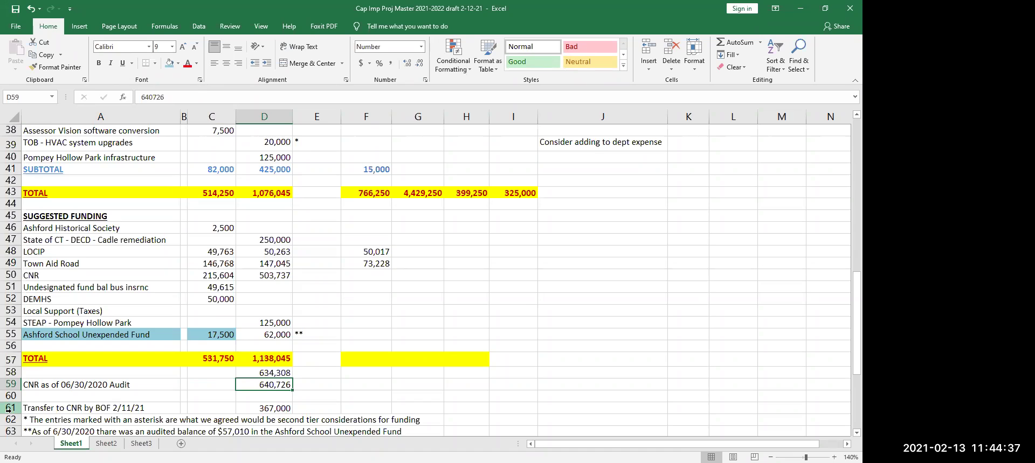
key(Right)
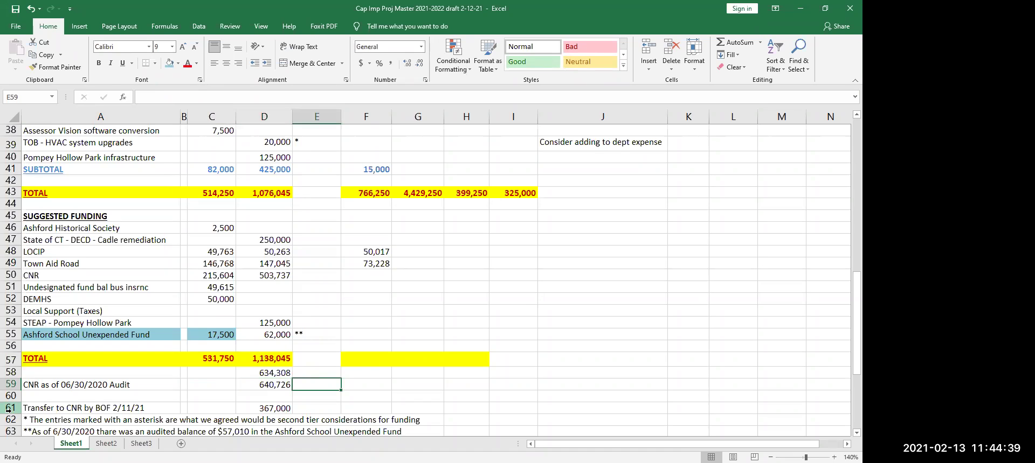
key(Left)
key(Left)
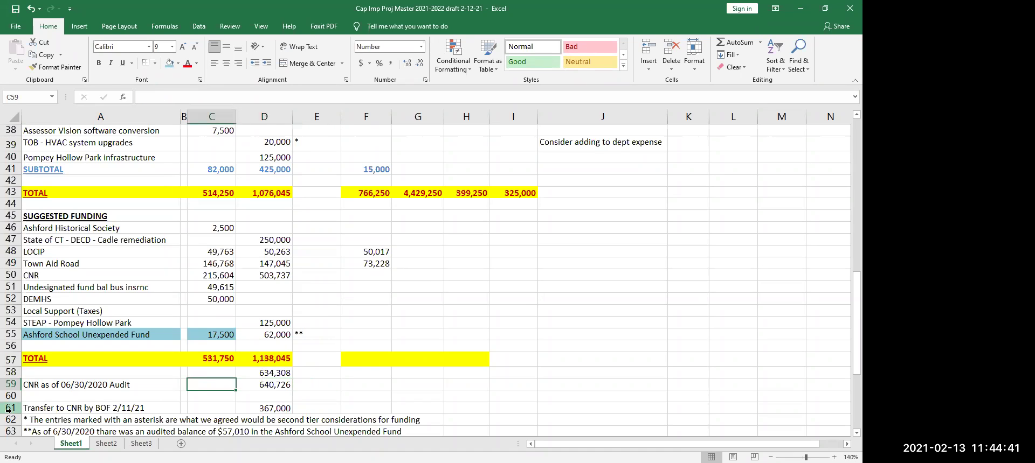
text(567000)
key(Return)
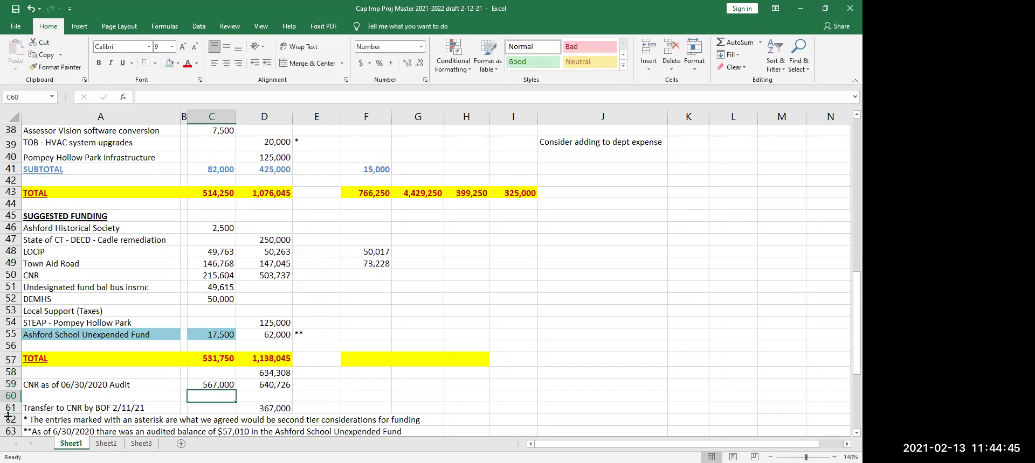
Recheck the CNR audit label and the amount in C59, and return to the project sections at the start of the sheet.
click(26, 385)
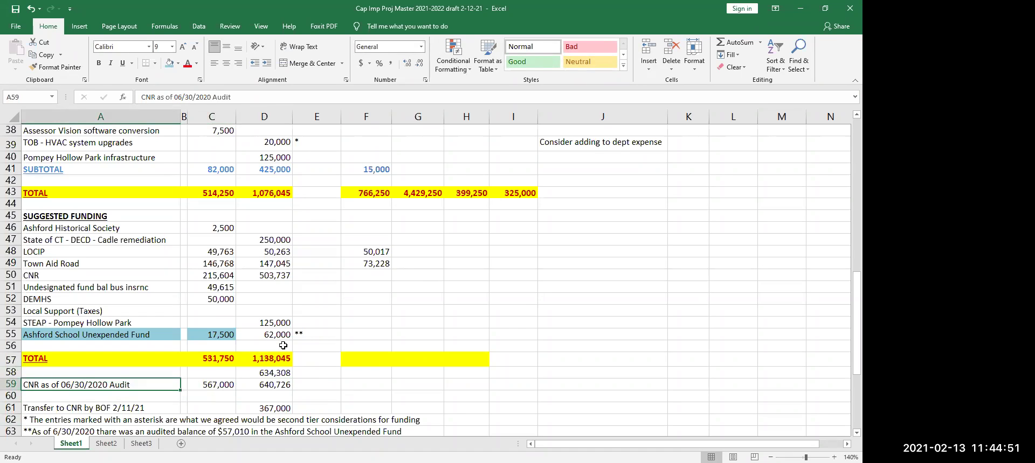
key(Right)
key(Right)
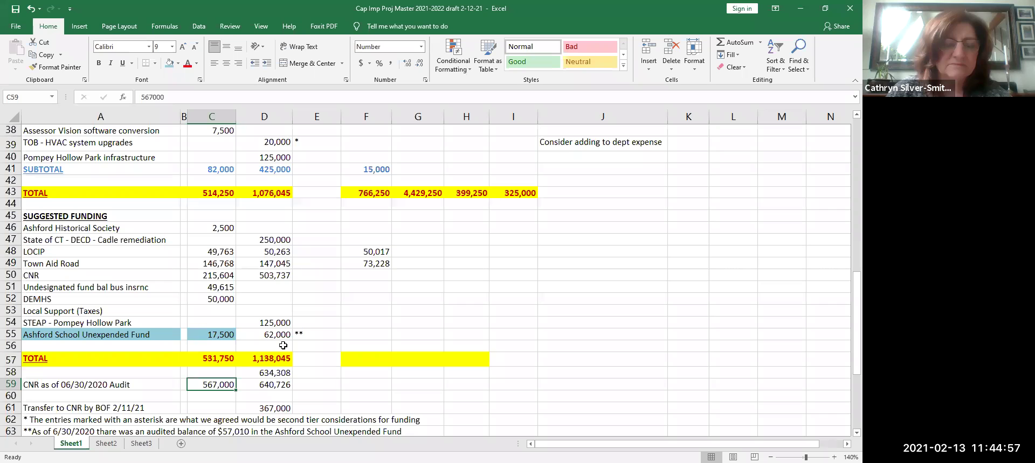
scroll(283, 346, up, 11)
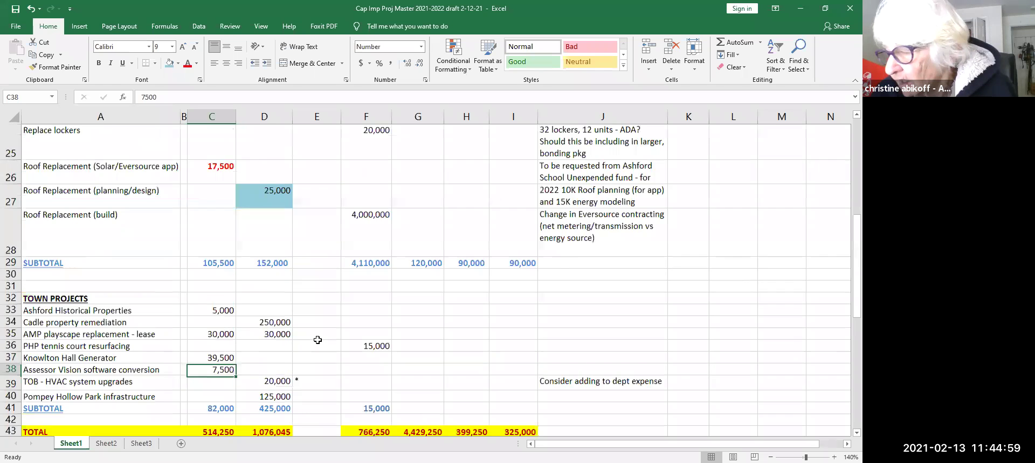
scroll(317, 340, up, 2)
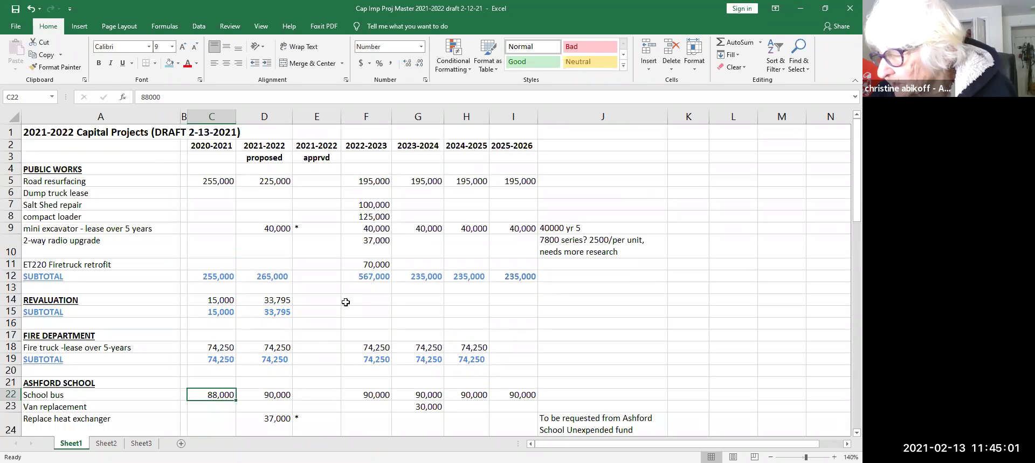
Set the 2021-2022 proposed amount for Road resurfacing in D5 to 205000.
click(269, 184)
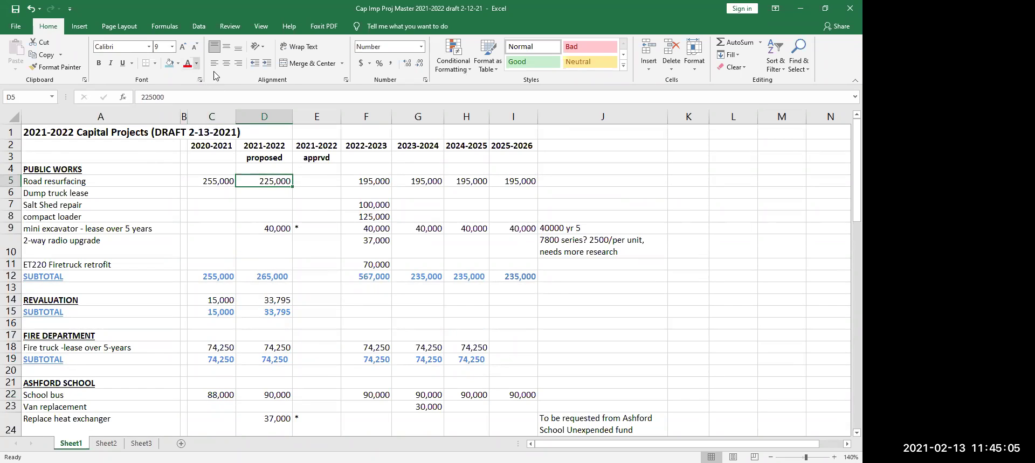
text(20)
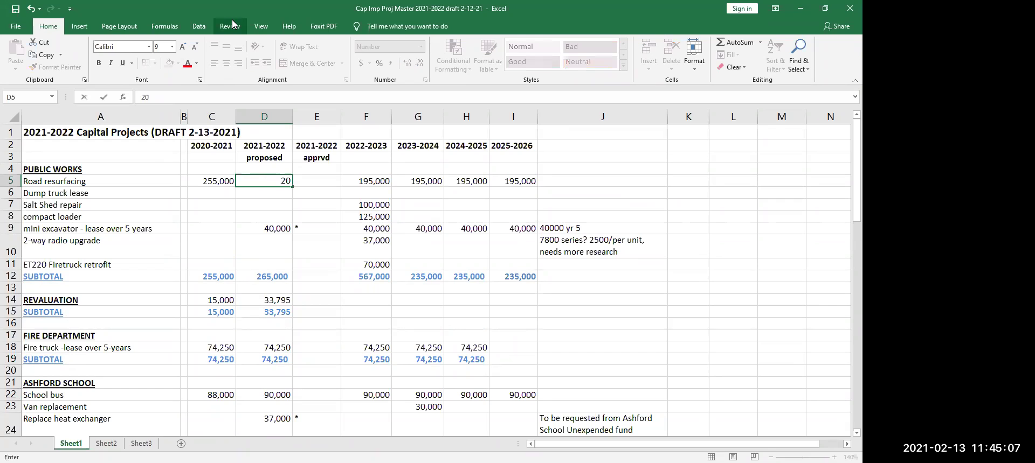
text(5000)
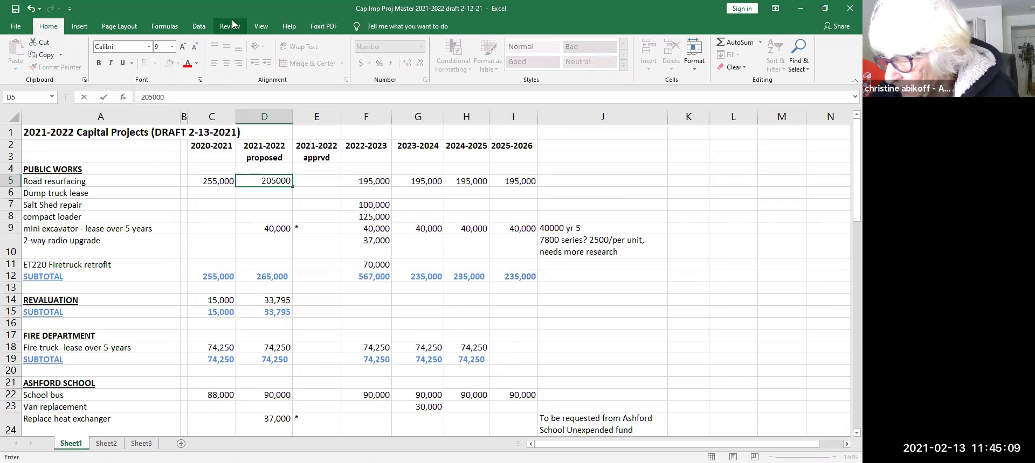
key(Return)
Review the 2021-2022 proposed amounts down to the Ashford School subtotal, and inspect the Replace heat exchanger amount and its asterisk.
key(Down)
key(Down)
key(Down)
key(Down)
key(Down)
key(Down)
key(Down)
key(Down)
key(Down)
key(Down)
key(Down)
key(Down)
key(Down)
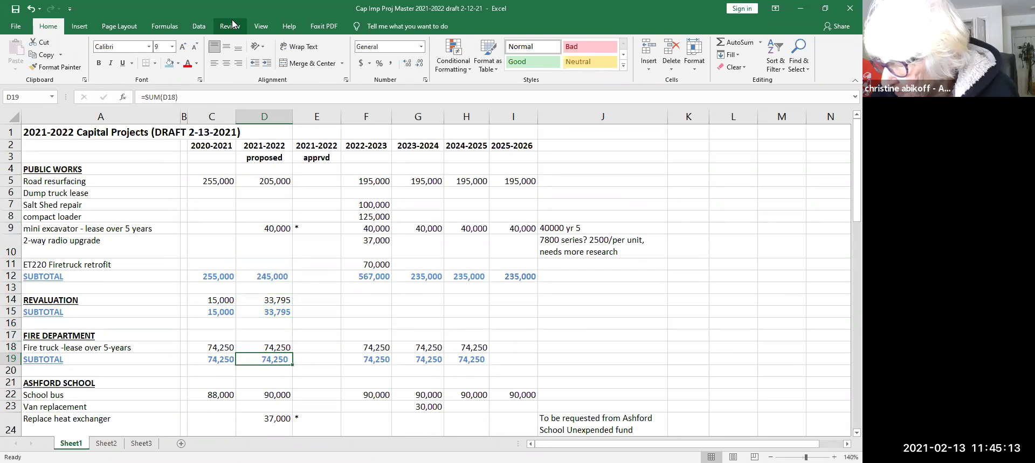
key(Down)
key(Down)
key(Down)
key(Down)
key(Down)
key(Down)
key(Down)
key(Down)
key(Down)
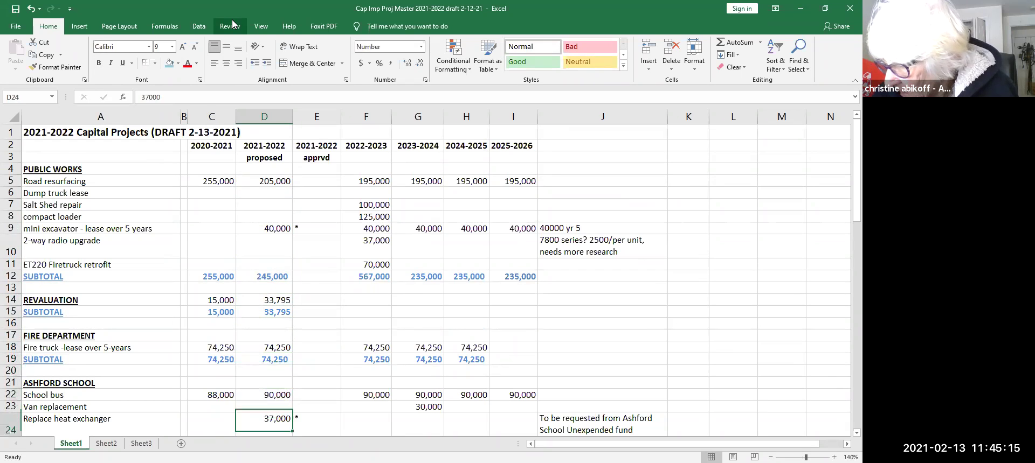
key(Down)
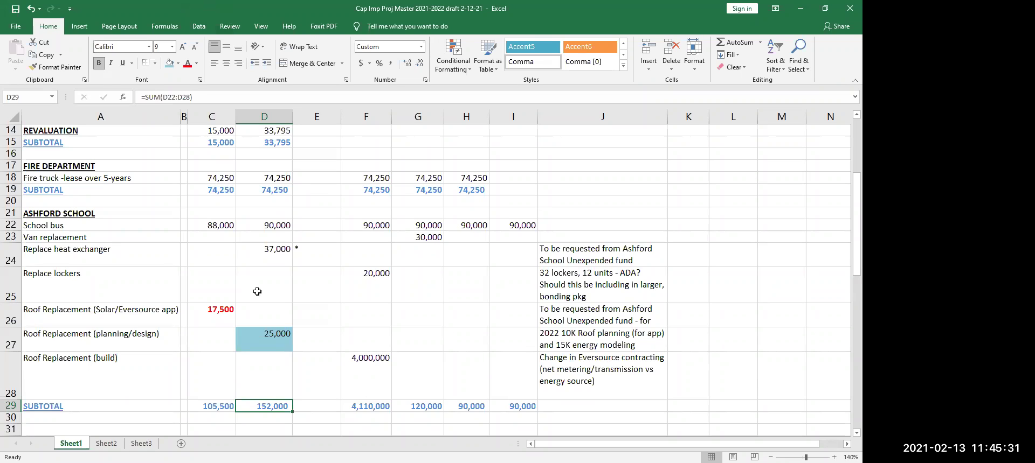
click(264, 247)
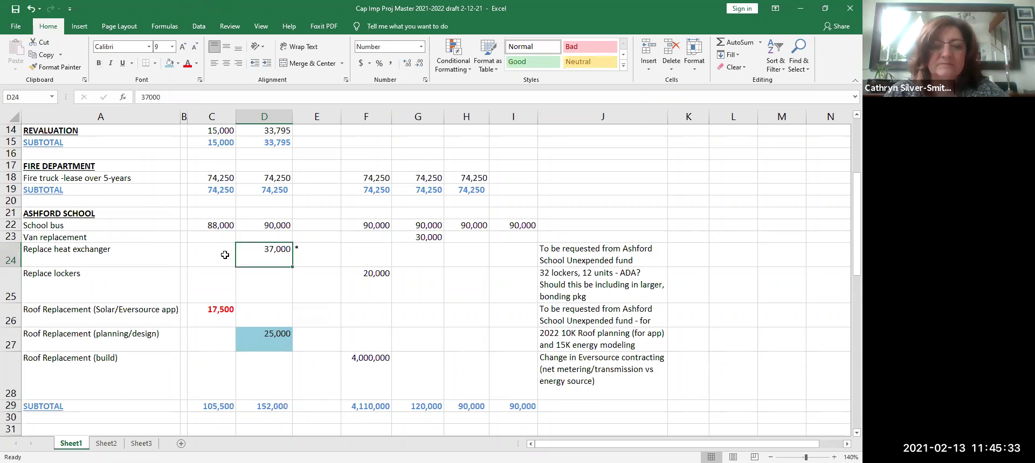
click(316, 245)
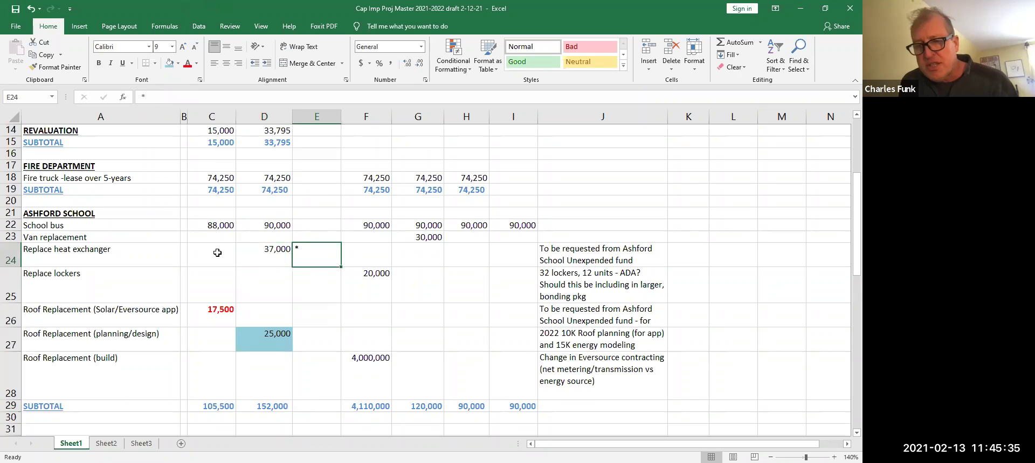
click(260, 255)
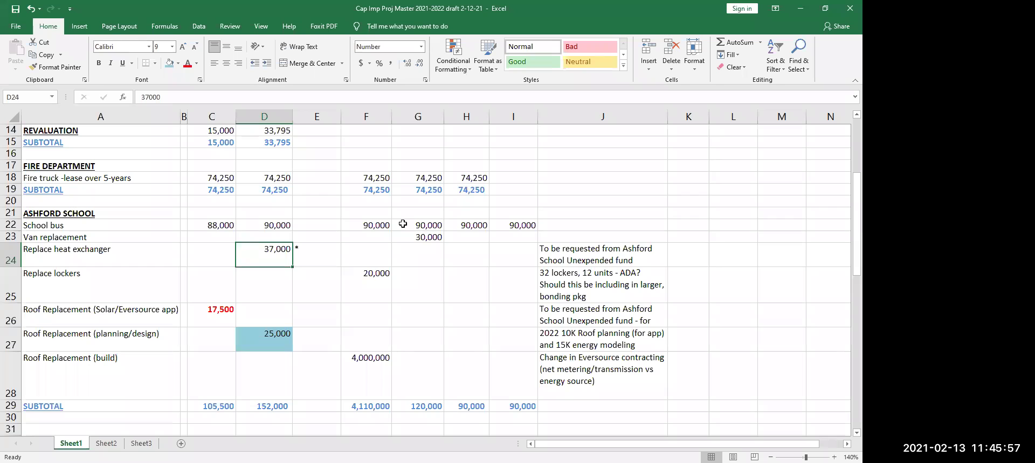
Highlight the Road resurfacing proposed amount in D5 with a light blue fill.
scroll(377, 188, up, 5)
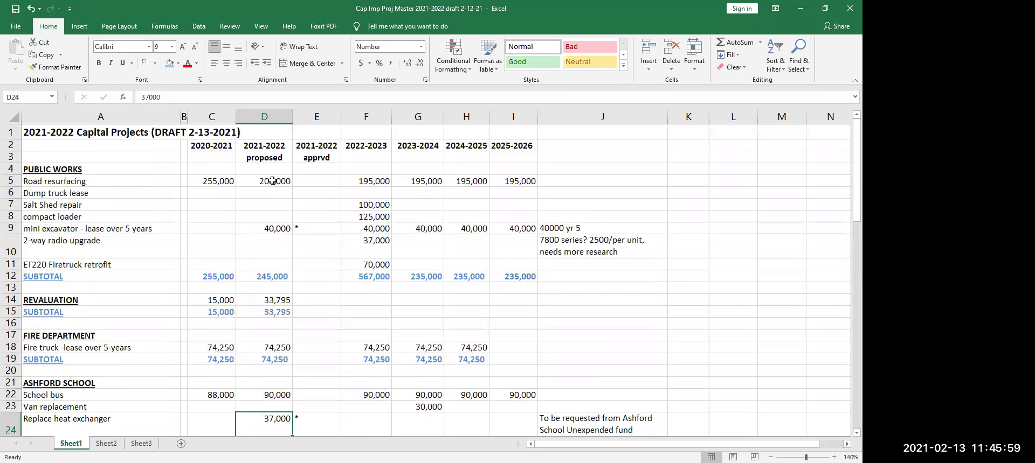
click(272, 181)
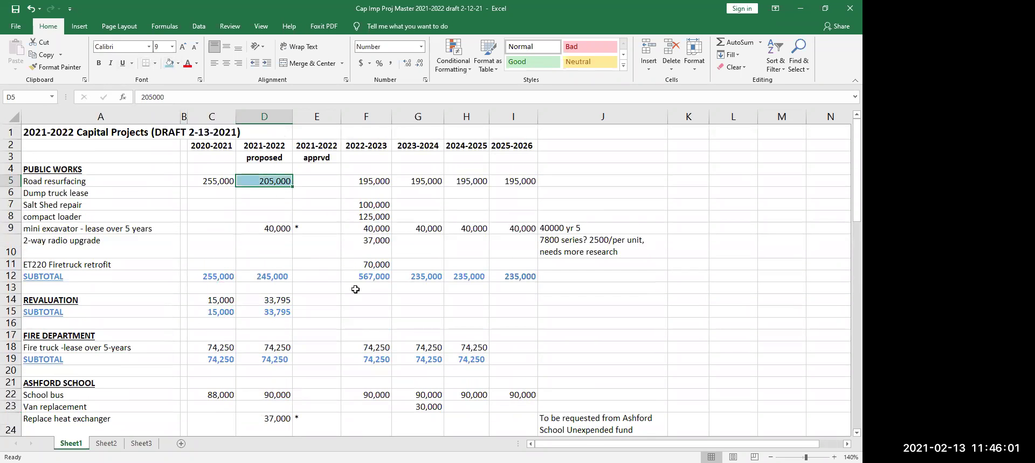
Review the project totals in row 43 and the Suggested Funding entries through the Ashford School Unexpended Fund row.
click(409, 277)
key(Down)
key(Down)
key(Down)
key(Down)
key(Down)
key(Down)
key(Down)
key(Down)
key(Down)
key(Down)
key(Down)
key(Down)
key(Down)
key(Down)
key(Down)
key(Down)
key(Down)
key(Down)
key(Down)
key(Down)
key(Down)
key(Down)
key(Down)
key(Down)
key(Down)
key(Down)
key(Down)
key(Down)
key(Down)
key(Down)
key(Down)
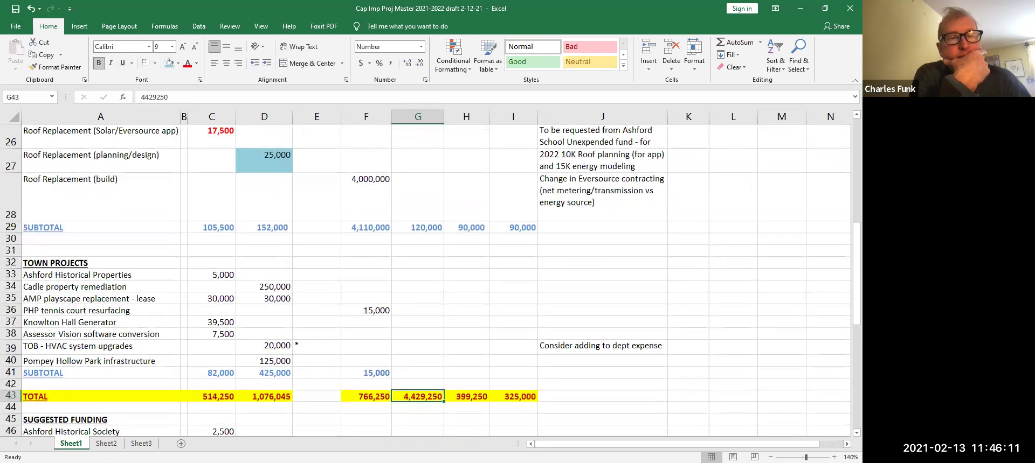
key(Down)
key(Down)
key(Down)
key(Down)
key(Down)
key(Down)
key(Down)
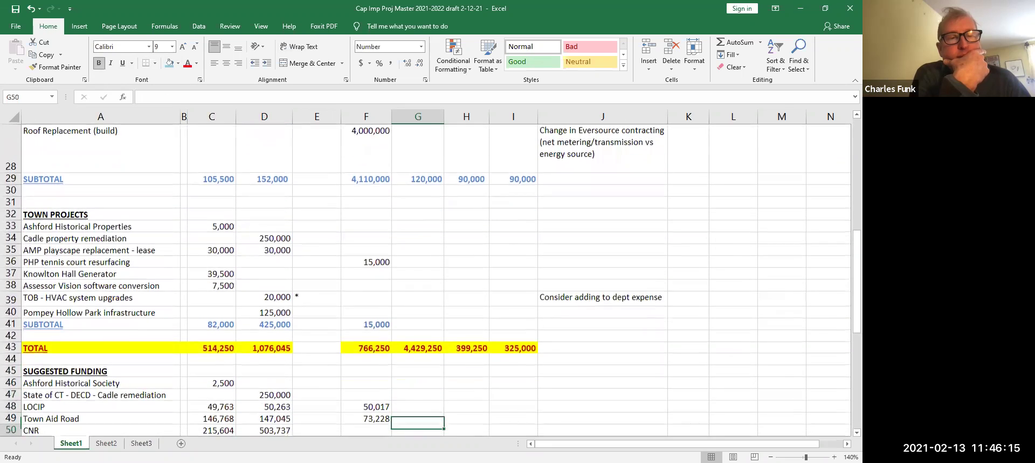
key(Down)
key(Down)
key(Down)
key(Down)
key(Down)
key(Down)
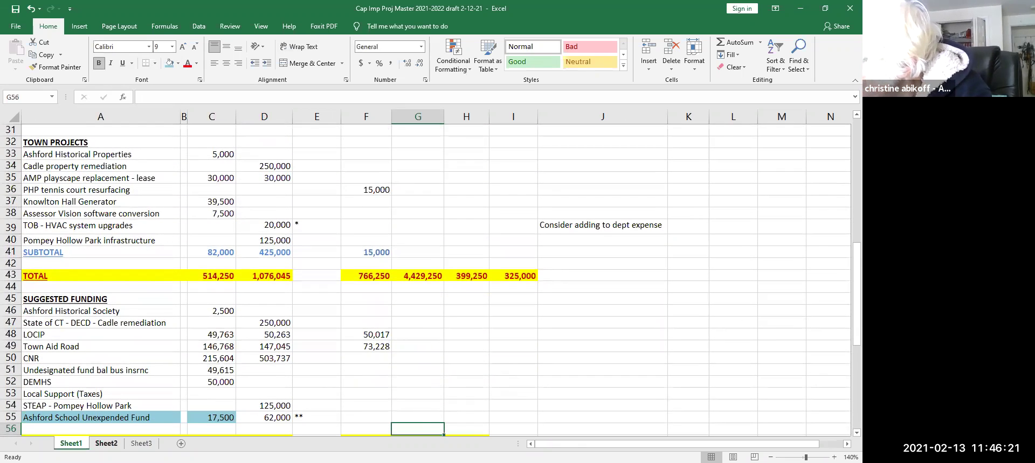
Copy the 2021-2022 proposed CNR amount from D50 into the approved column in E50.
click(270, 358)
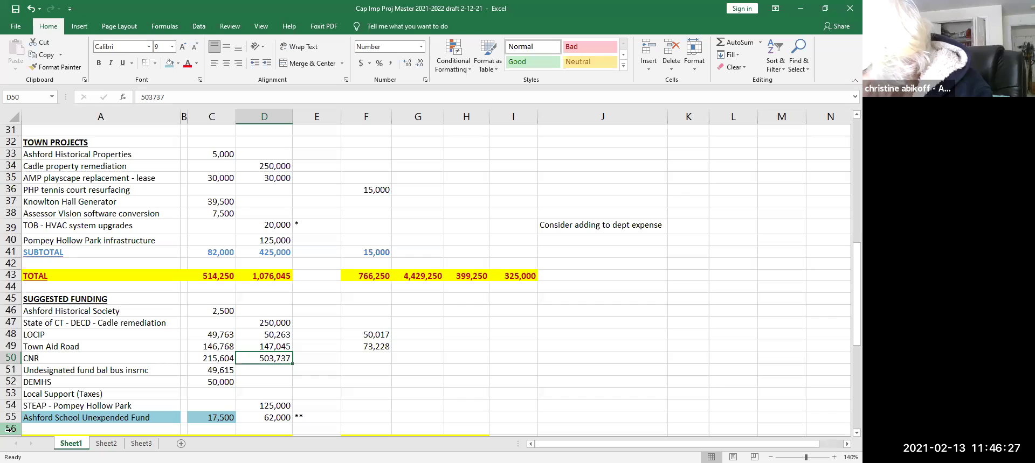
key(ctrl+c)
key(Right)
key(ctrl+v)
key(Left)
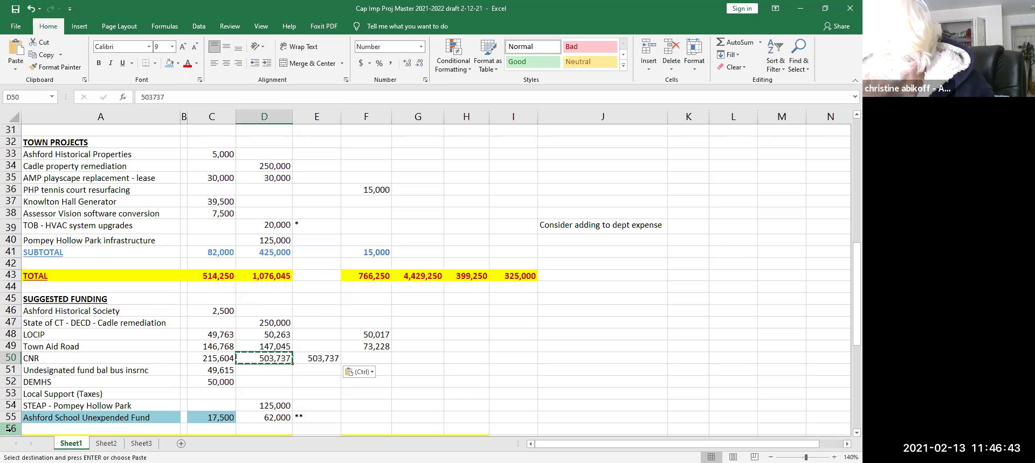
Look over the proposed funding amounts in column D between the CNR and STEAP - Pompey Hollow Park rows.
key(Down)
key(Down)
key(Down)
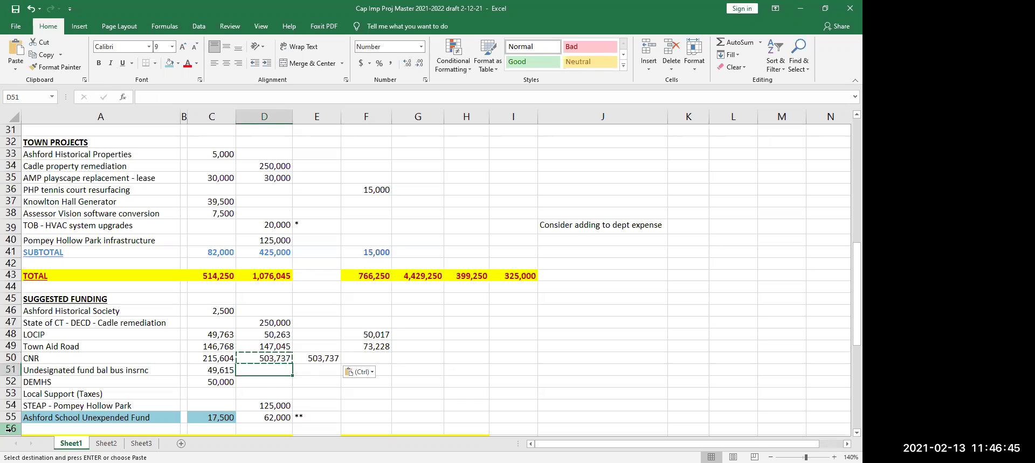
key(Up)
key(Up)
key(Up)
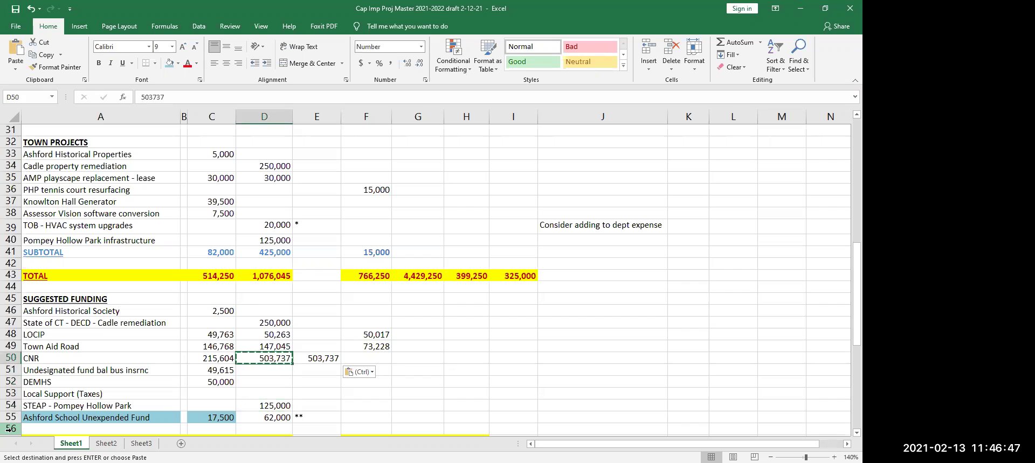
key(Down)
key(Down)
key(Down)
key(Down)
key(Down)
key(Down)
key(Down)
key(Down)
key(Down)
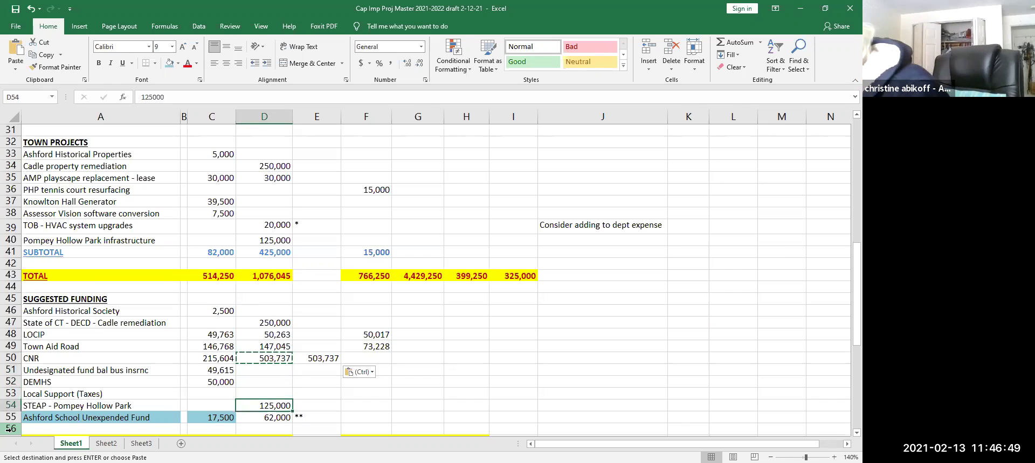
key(Up)
key(Up)
key(Up)
key(Up)
key(Up)
key(Up)
key(Up)
key(Up)
key(Up)
key(ctrl+v)
key(Down)
key(Down)
key(Down)
key(Down)
key(Down)
key(Down)
key(Down)
key(Right)
text(9)
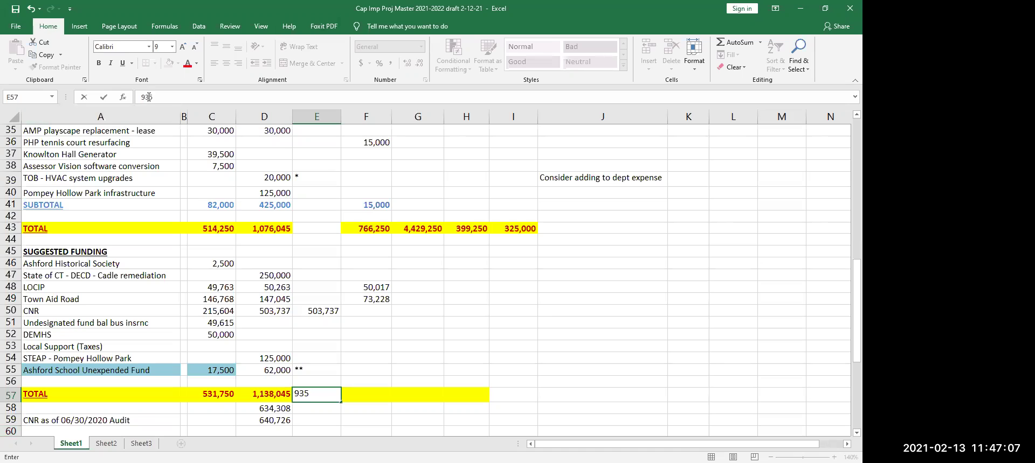
key(Delete)
text(0045)
key(Return)
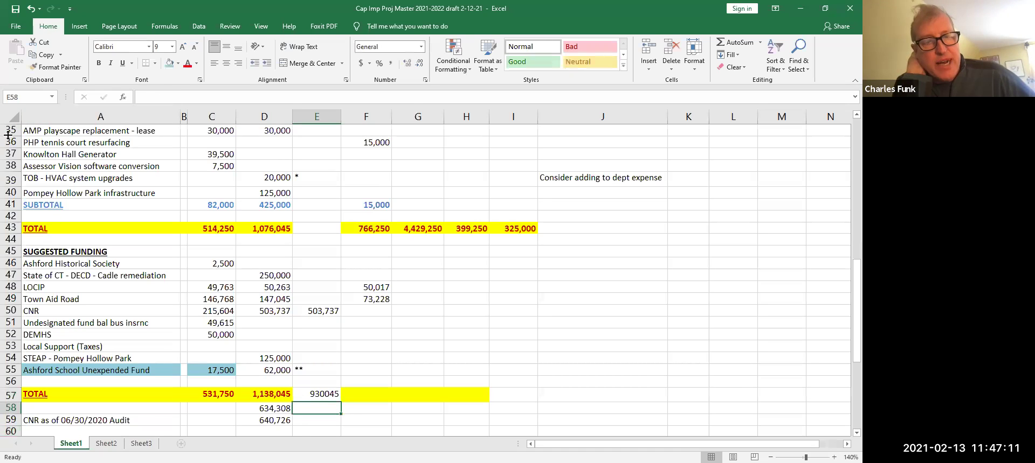
key(Up)
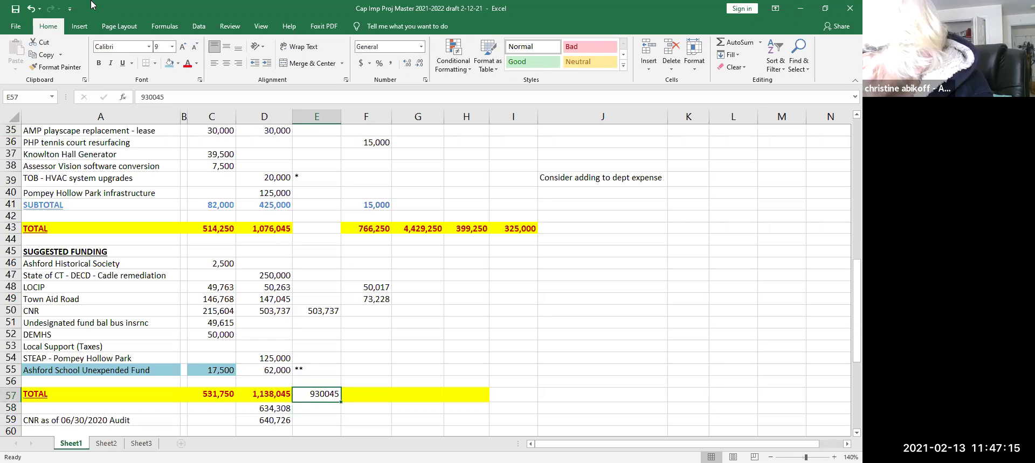
key(Delete)
Enter 903045 in E43 as the 2021-2022 approved figure in the project TOTAL row.
key(Up)
key(Up)
key(Up)
key(Up)
key(Up)
key(Up)
key(Up)
key(Up)
key(Up)
key(Up)
key(Up)
key(Up)
key(Up)
key(Up)
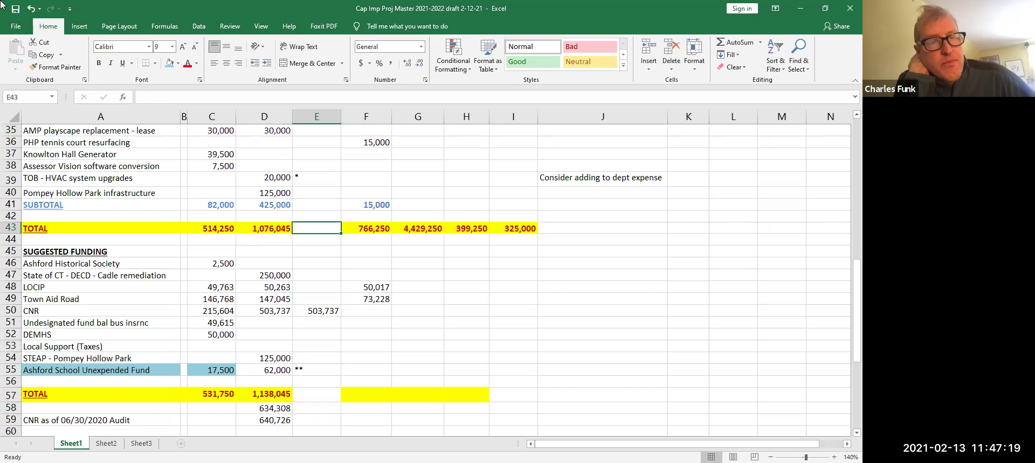
text(90)
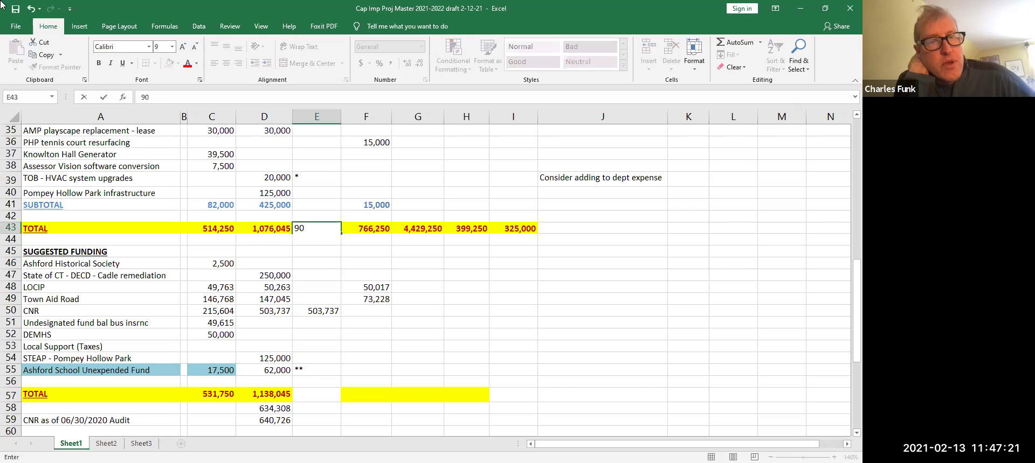
text(3045)
key(Return)
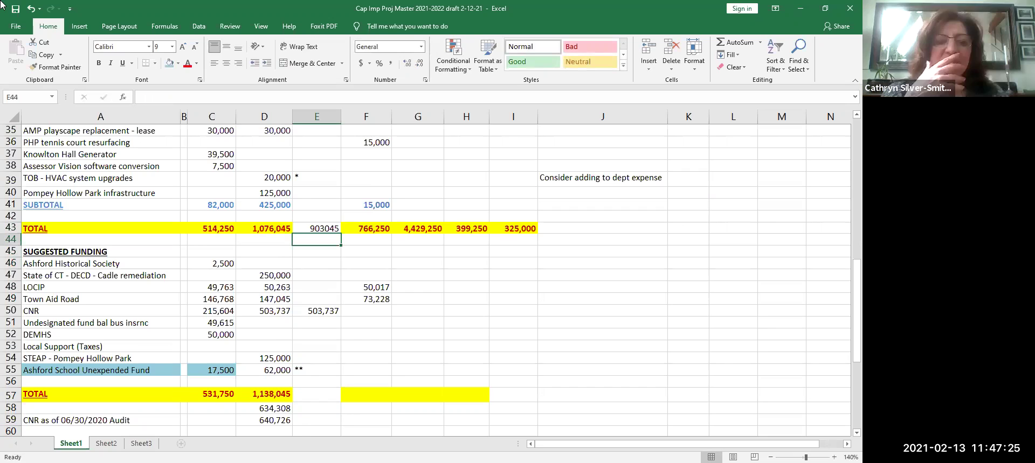
Apply the number formatting of the Pompey Hollow Park infrastructure amount in D40 to the total in E43.
click(270, 193)
click(57, 66)
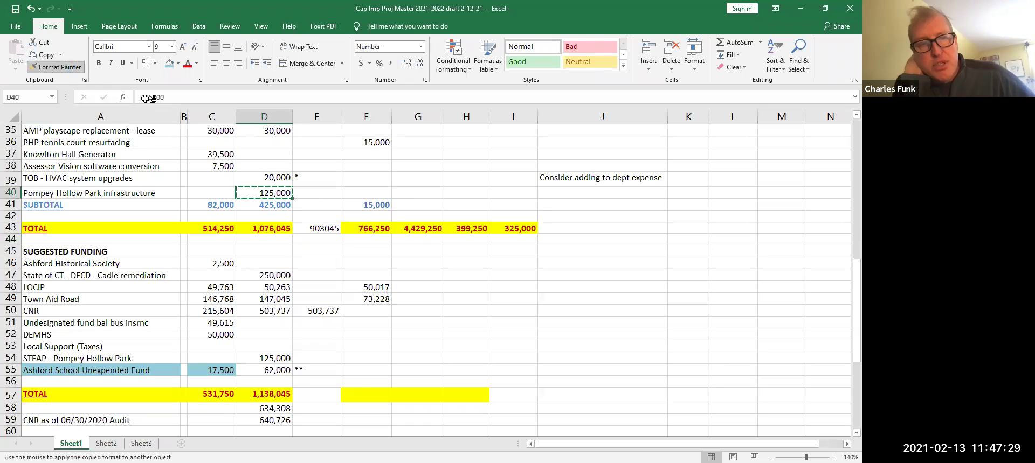
click(326, 229)
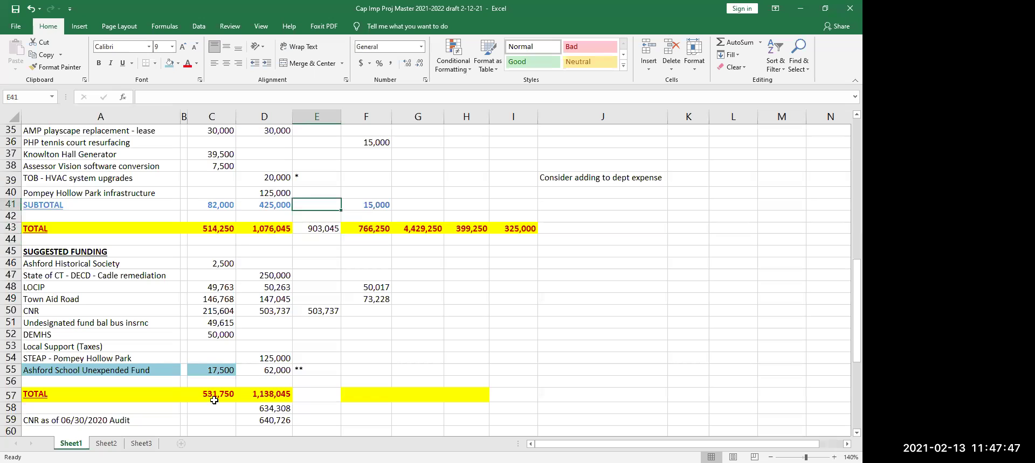
Compare the CNR funding amount in E50 with the project total in E43.
key(Down)
key(Down)
key(Down)
key(Down)
key(Down)
key(Down)
key(Down)
key(Down)
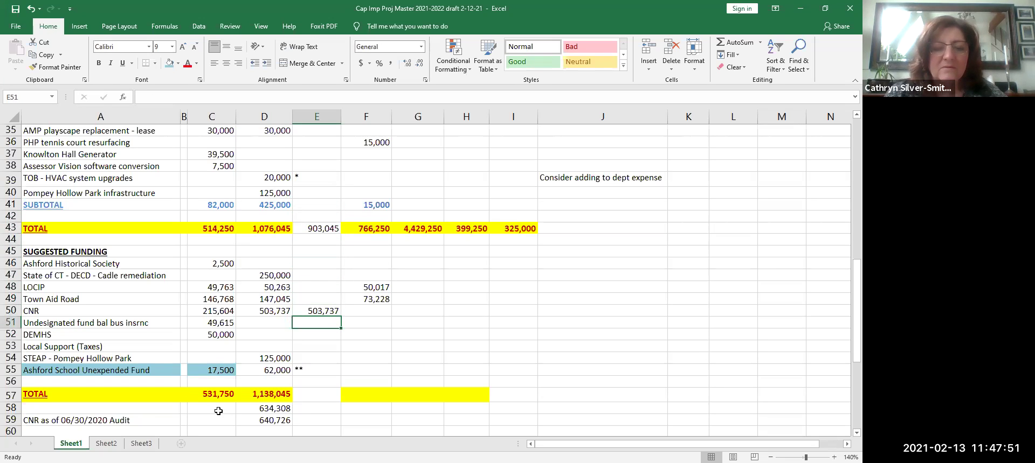
key(Up)
key(Up)
key(Up)
key(Up)
key(Up)
key(Up)
key(Up)
key(Up)
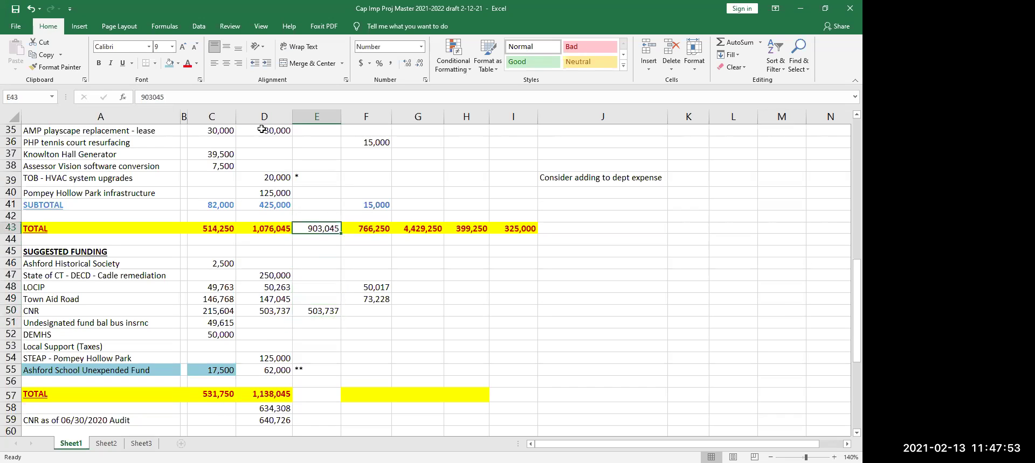
Correct the approved total in E43 to 930045.
key(F2)
key(Delete)
key(Right)
text(0)
key(Return)
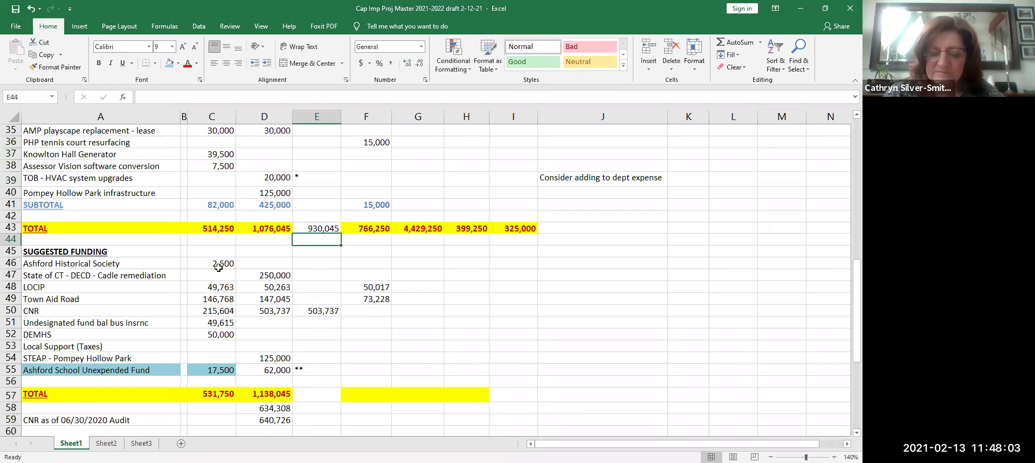
Look over the town and school project rows above the total in column E.
key(Up)
key(Up)
key(Up)
key(Up)
key(Up)
key(Up)
key(Up)
key(Up)
key(Up)
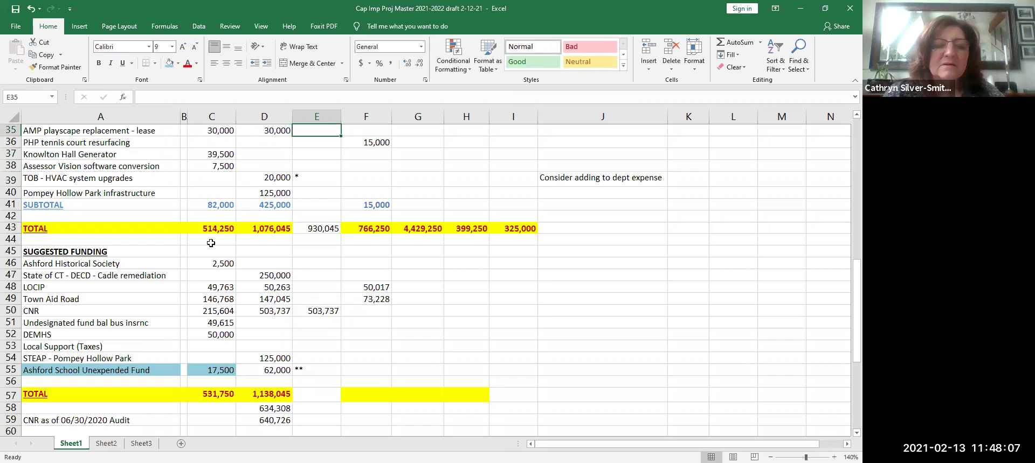
key(Up)
key(Up)
key(Up)
key(Up)
key(Up)
key(Up)
key(Up)
key(Up)
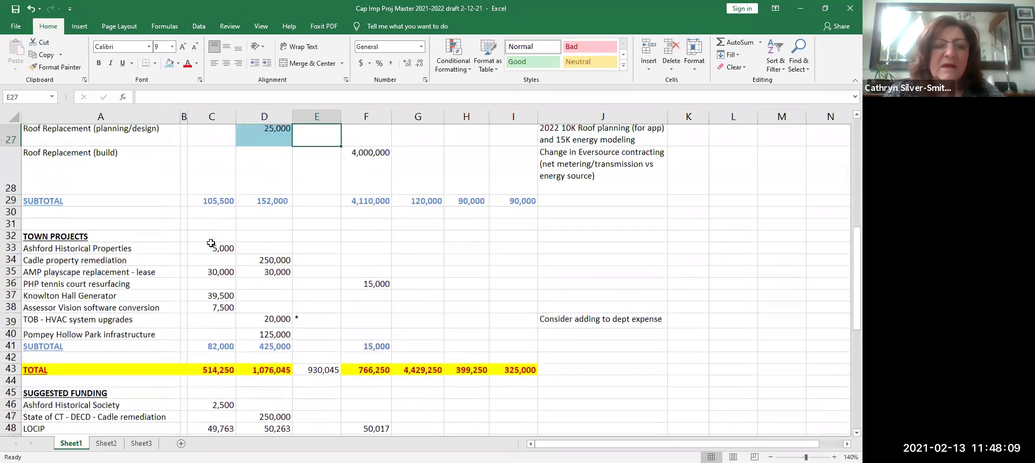
key(Up)
Copy the town project amounts in D33:D40 into column E, starting at E33.
key(Down)
key(Down)
key(Down)
key(Down)
key(Down)
key(Down)
key(Down)
key(Down)
key(Down)
key(Down)
key(Down)
key(Down)
key(Down)
key(Down)
click(275, 360)
drag(274, 360, 282, 270)
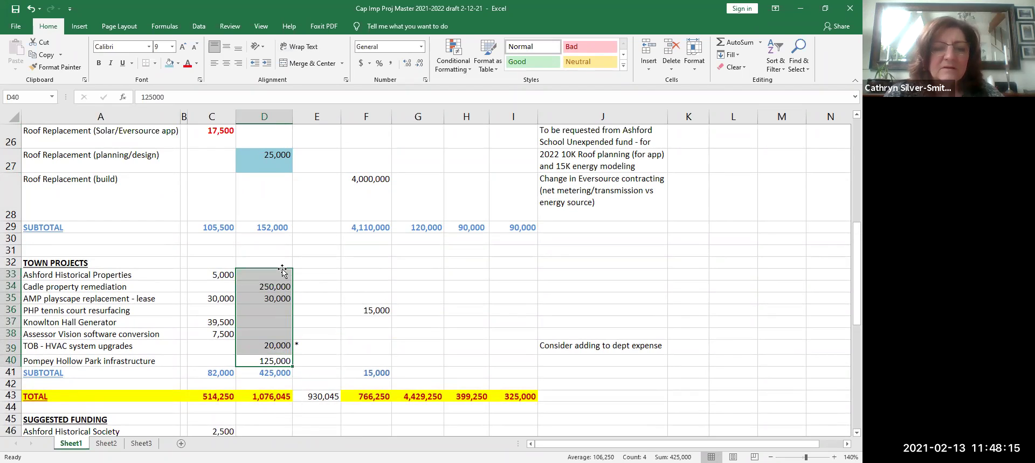
key(ctrl+c)
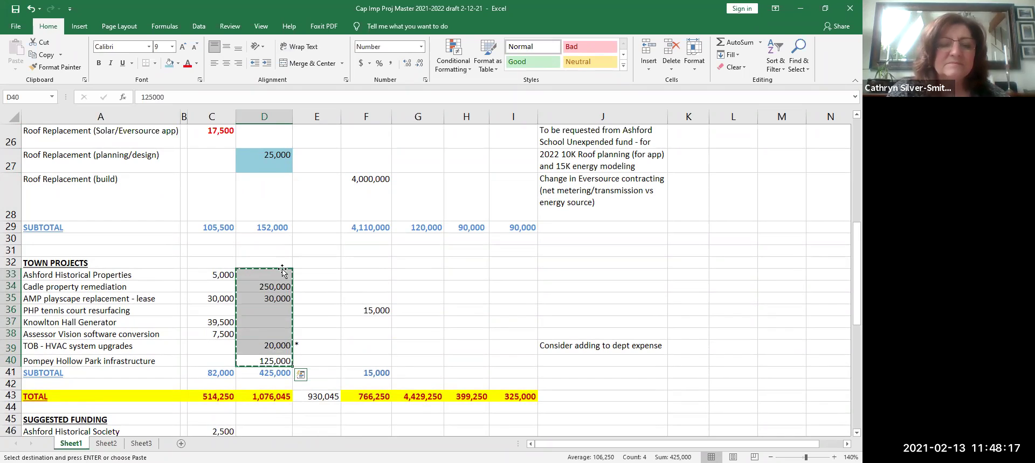
click(309, 272)
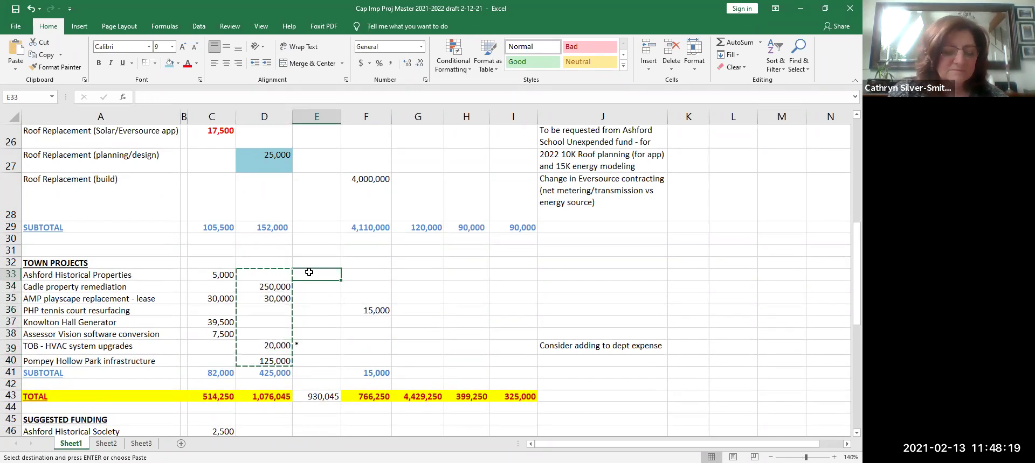
key(ctrl+v)
key(Up)
key(Up)
key(Up)
key(Up)
key(Up)
key(Up)
key(Up)
key(Up)
key(Up)
key(Up)
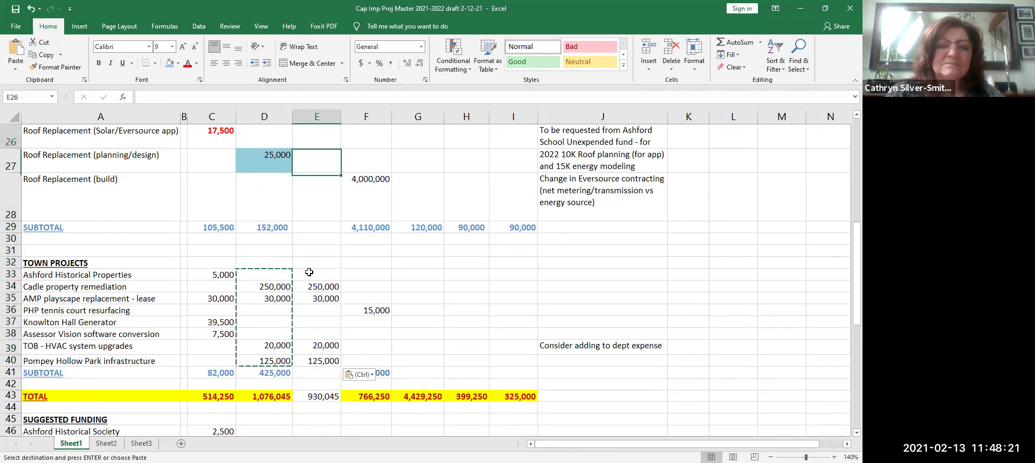
key(Down)
key(Down)
key(Down)
key(Down)
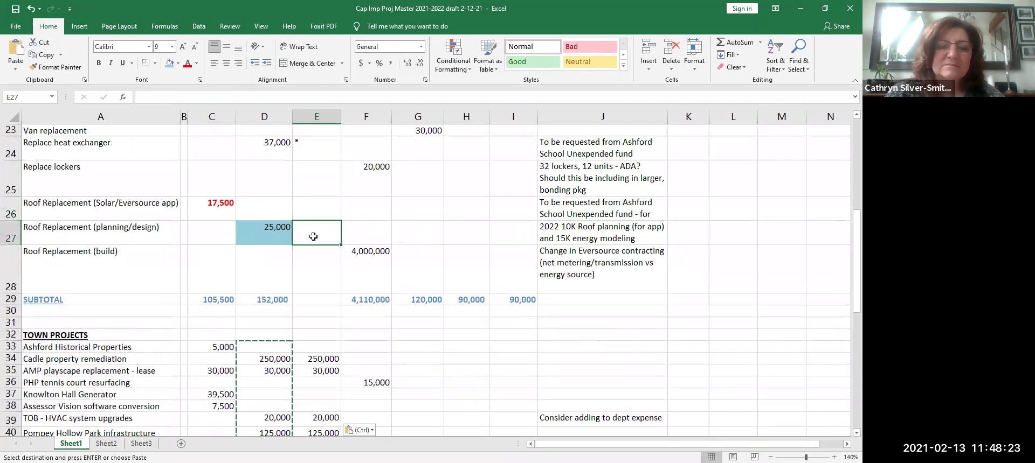
key(Left)
key(Right)
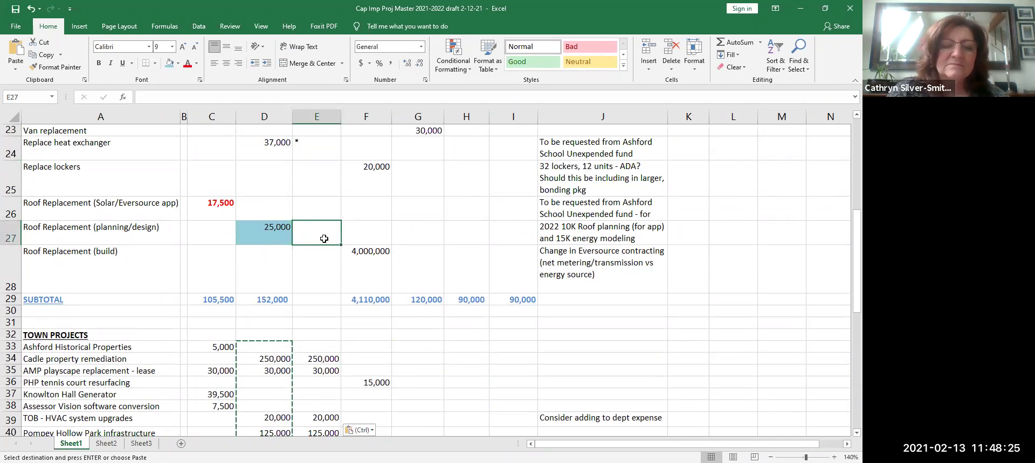
key(ctrl+v)
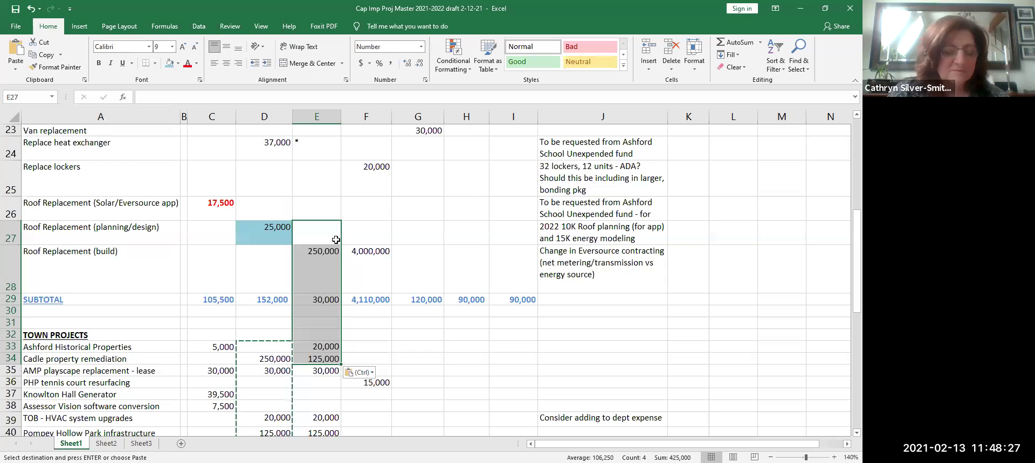
key(ctrl+z)
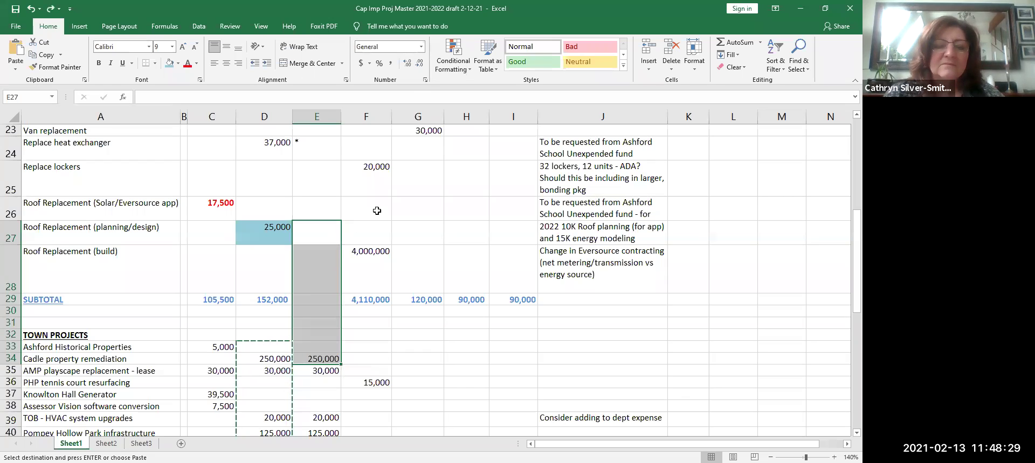
Enter 25000 in E27 for Roof Replacement (planning/design).
click(317, 249)
click(313, 224)
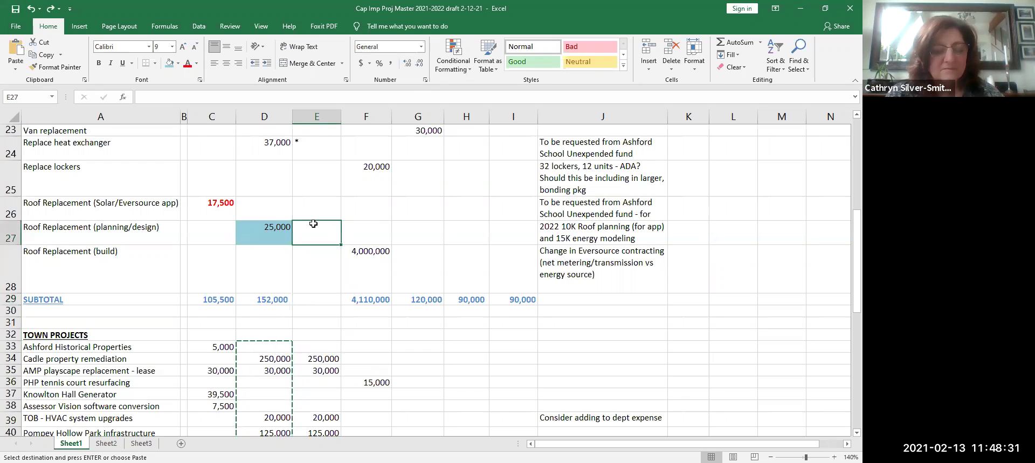
text(25000)
key(Return)
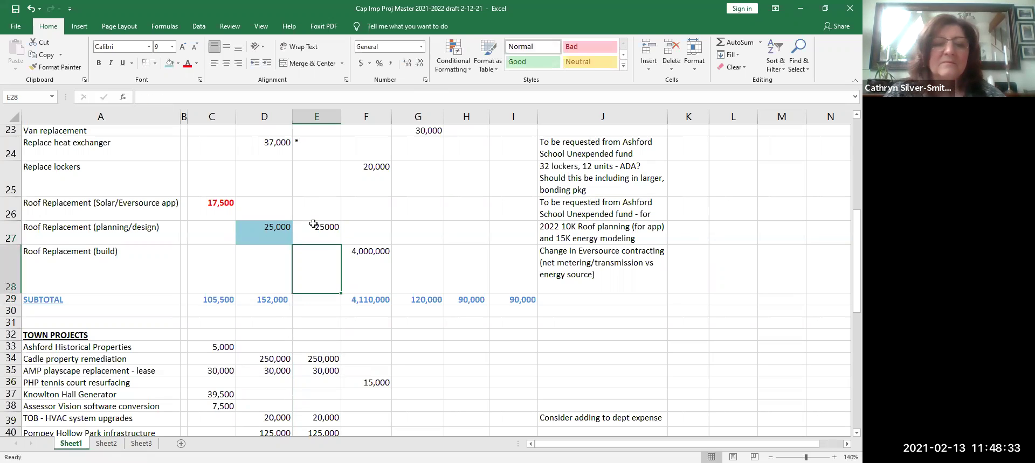
Replace the asterisk in E24 of the Replace heat exchanger row with 37000.
key(Up)
key(Up)
key(Up)
key(Up)
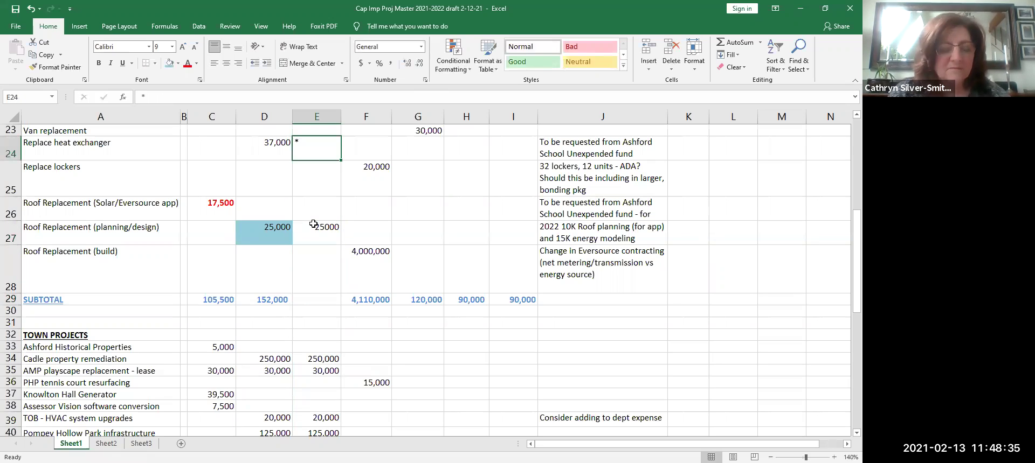
text(37000)
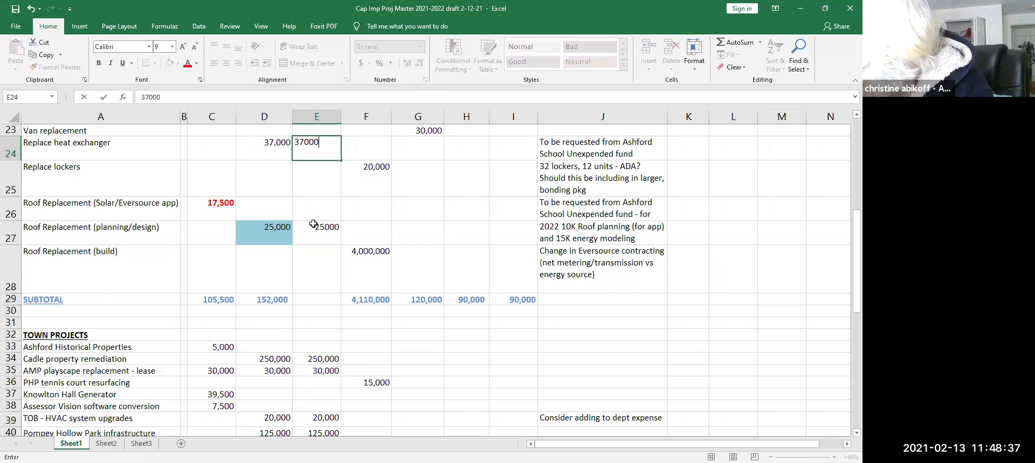
key(Return)
Look over the fire truck lease and Ashford School amounts around rows 18 to 23.
key(Up)
key(Up)
key(Up)
key(Up)
key(Up)
key(Up)
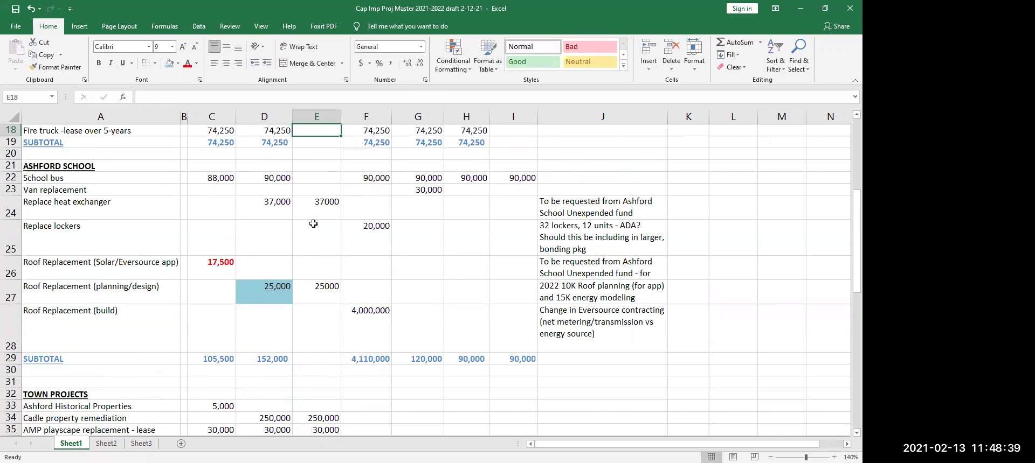
key(Down)
key(Down)
key(Down)
key(Down)
key(Down)
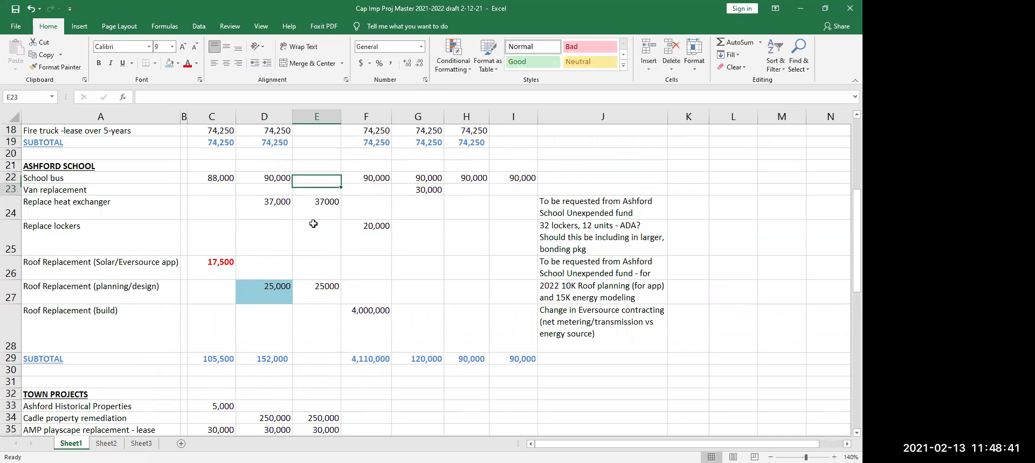
Set the CNR funding amount in D50 to 295737.
key(Down)
key(Down)
key(Down)
key(Down)
key(Down)
key(Down)
key(Down)
key(Down)
key(Down)
key(Down)
key(Down)
key(Down)
key(Down)
key(Down)
key(Down)
key(Down)
key(Down)
key(Down)
key(Down)
key(Down)
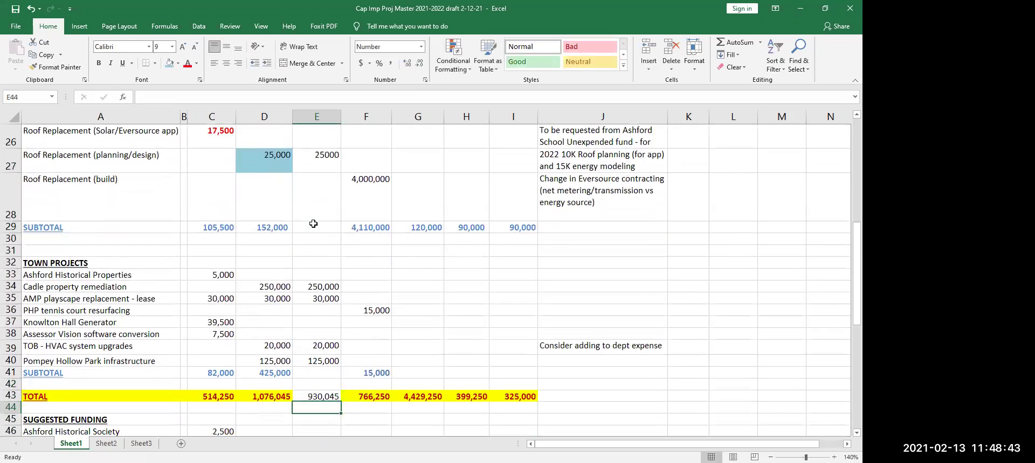
key(Down)
key(Down)
key(Down)
key(Down)
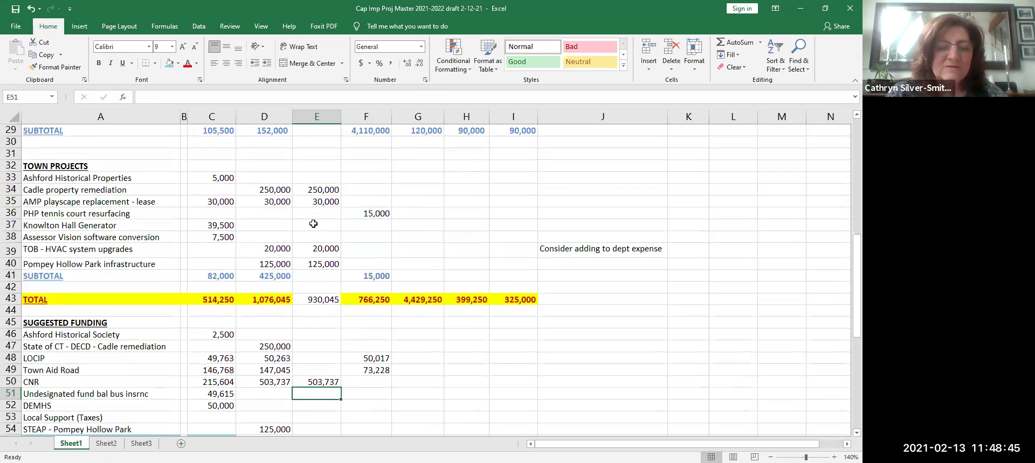
key(Left)
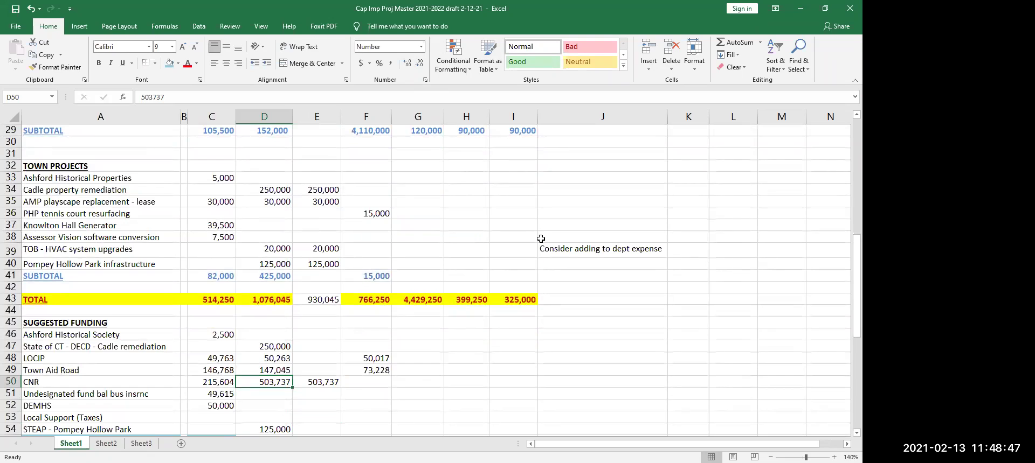
text(295737)
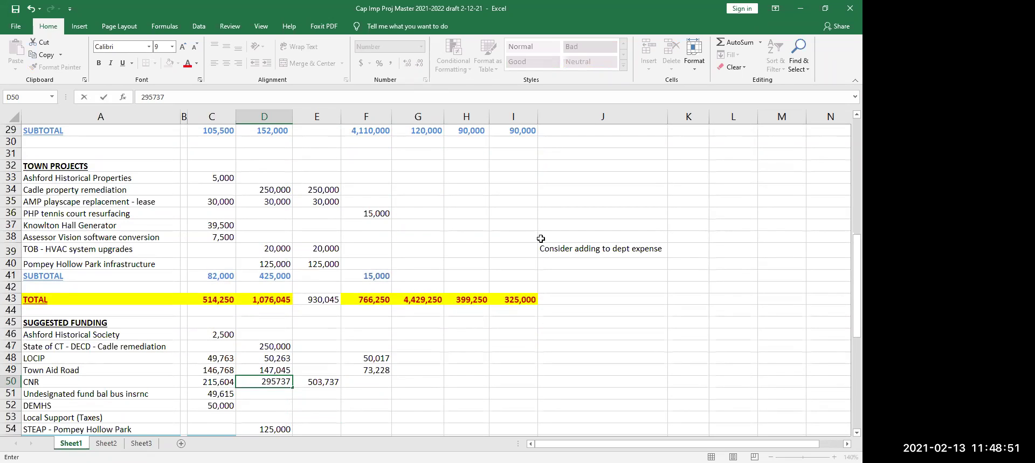
key(Return)
Clear the leftover CNR amount from E50.
key(Up)
key(Right)
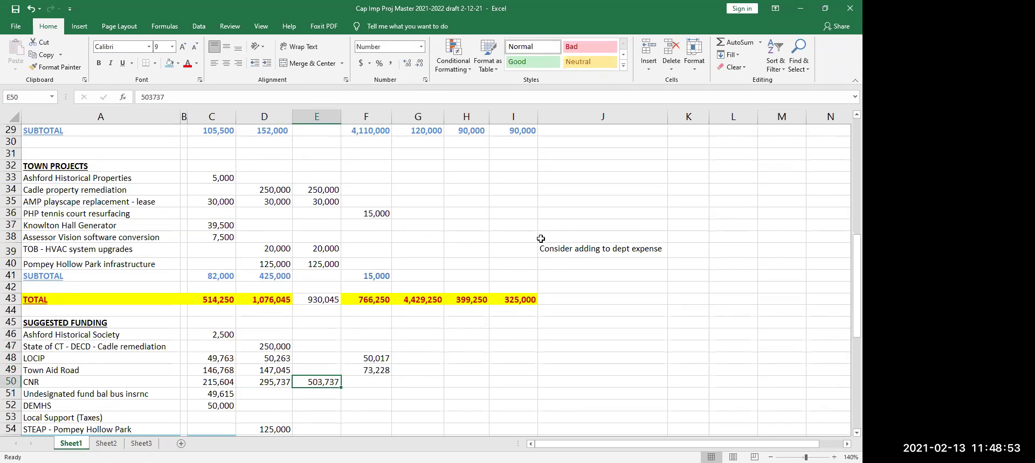
key(Delete)
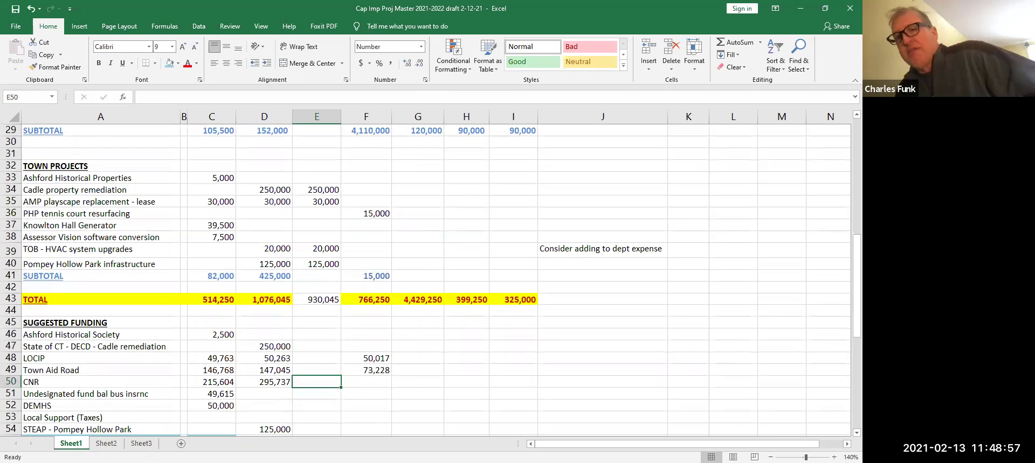
Compare the suggested funding total in D57 with the project totals in row 43.
key(Down)
key(Down)
key(Down)
key(Down)
key(Down)
key(Down)
key(Down)
key(Down)
key(Down)
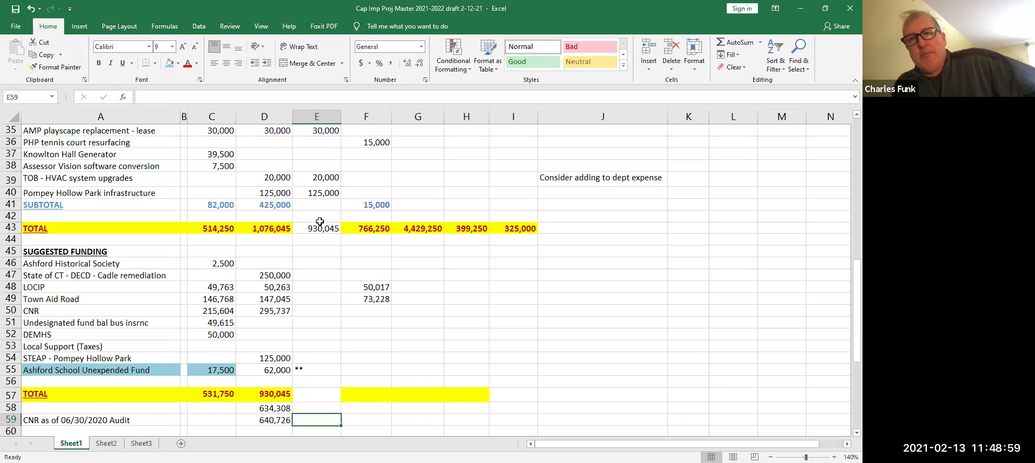
click(240, 396)
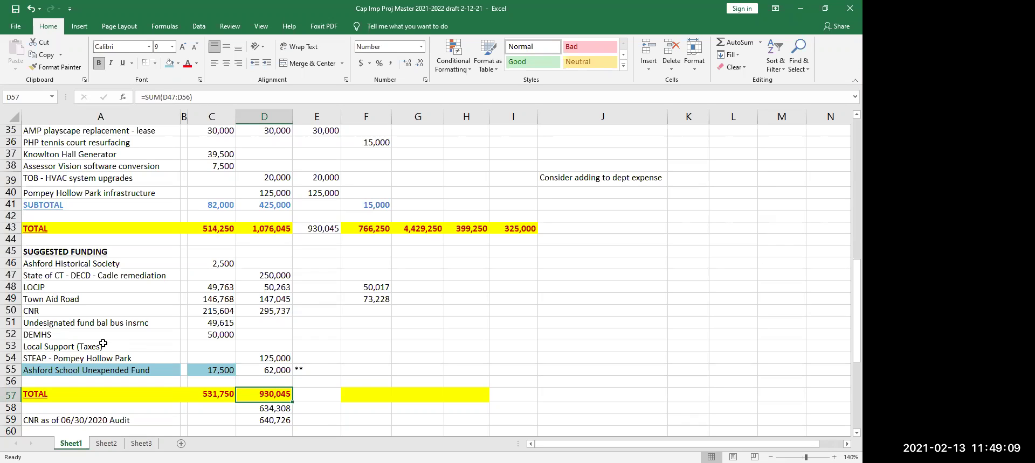
click(259, 230)
key(Down)
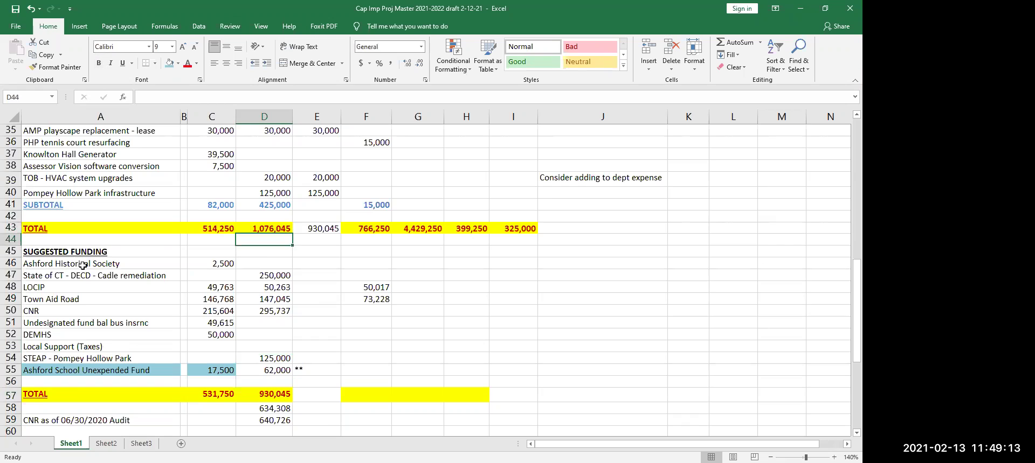
key(Up)
key(Left)
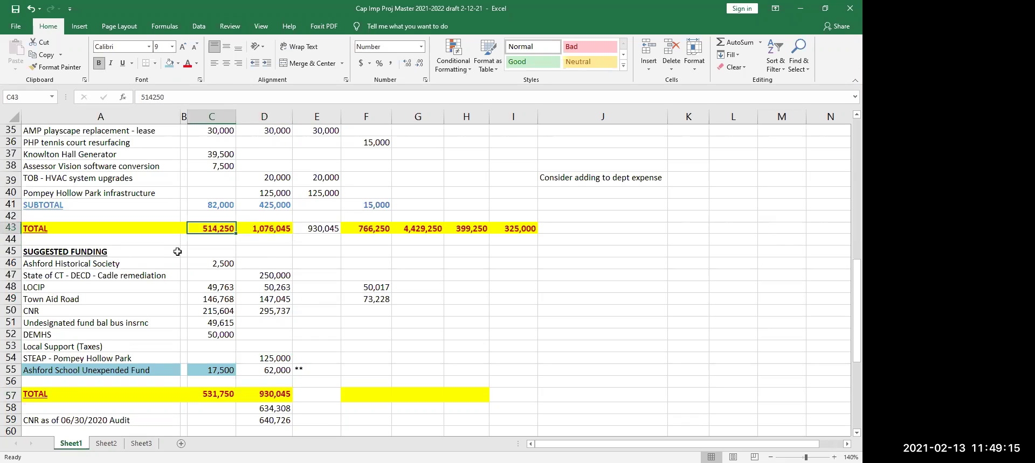
key(Right)
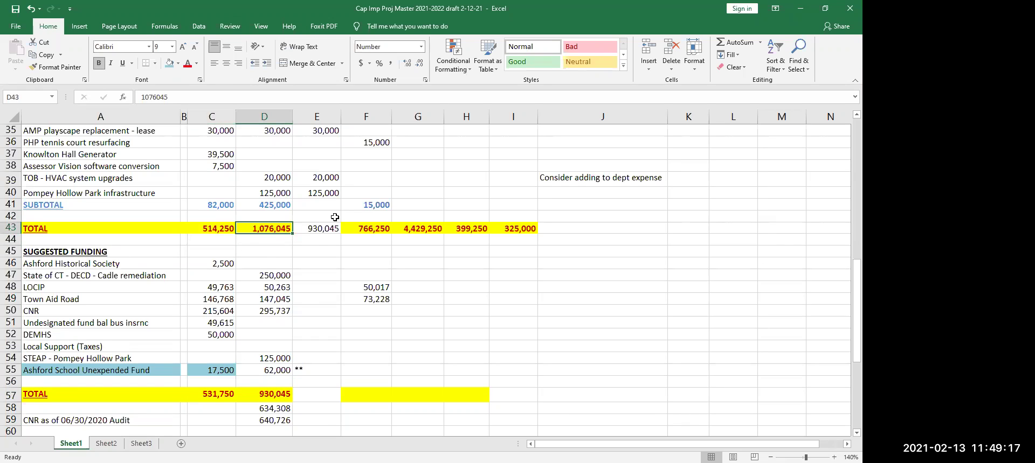
Copy the approved total from E43 over the project total in D43.
click(318, 229)
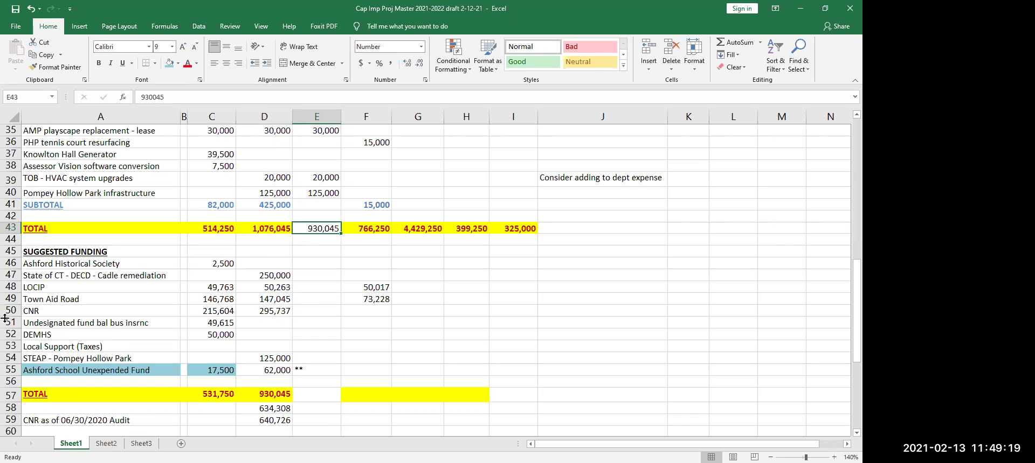
key(ctrl+c)
key(Left)
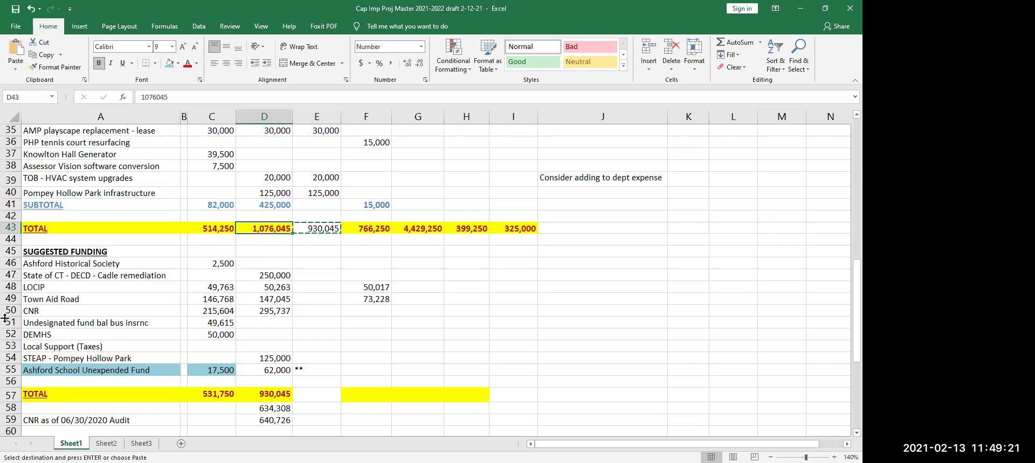
key(ctrl+v)
click(312, 241)
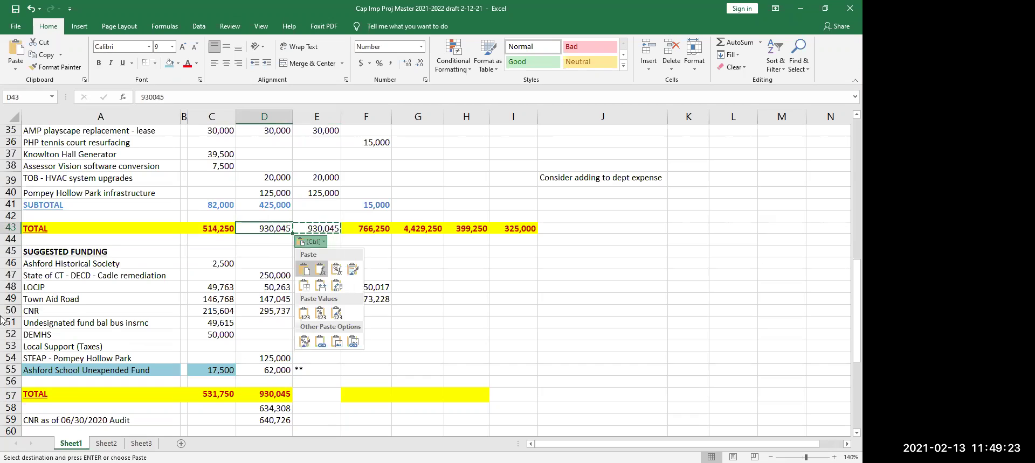
key(Escape)
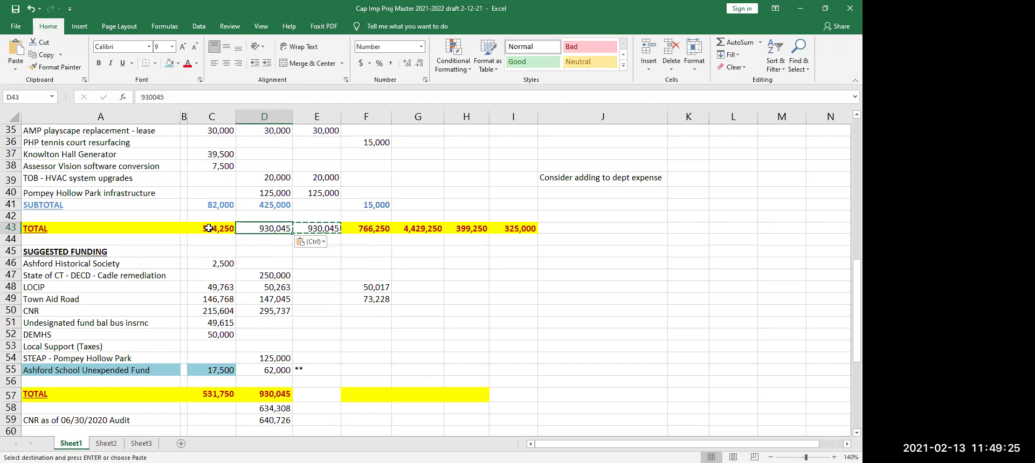
Apply the bold red, yellow-filled formatting of the total in C43 to D43.
click(211, 228)
click(56, 67)
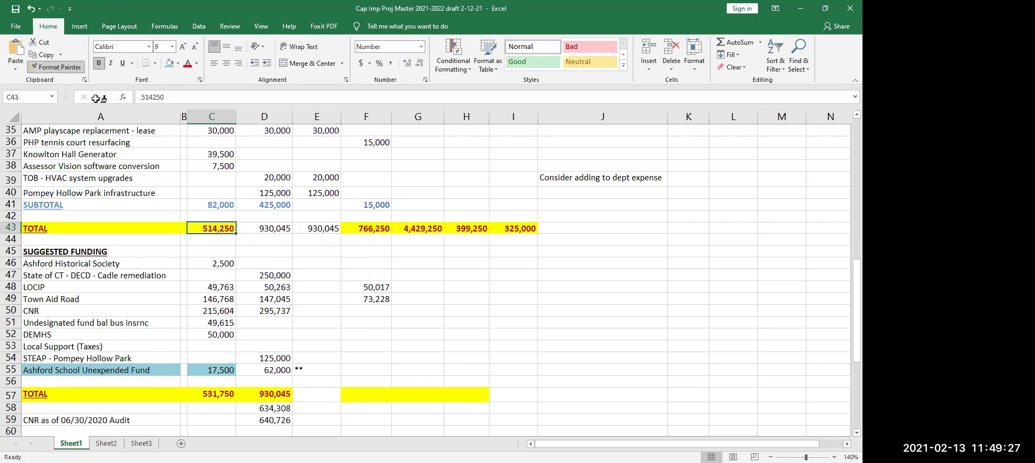
click(262, 232)
click(504, 278)
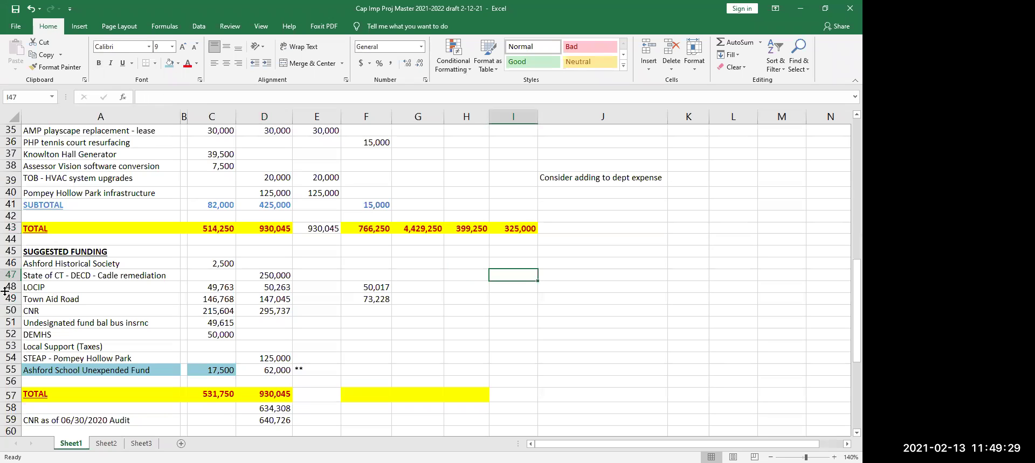
Check the sum of the suggested funding amounts in D47:D56, and clear the leftover calculation in D58 under the total.
drag(284, 273, 259, 375)
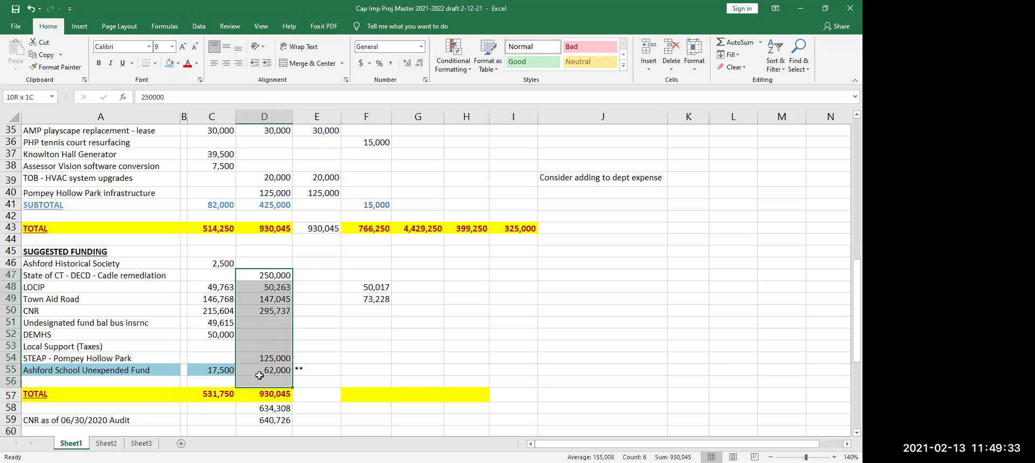
click(426, 350)
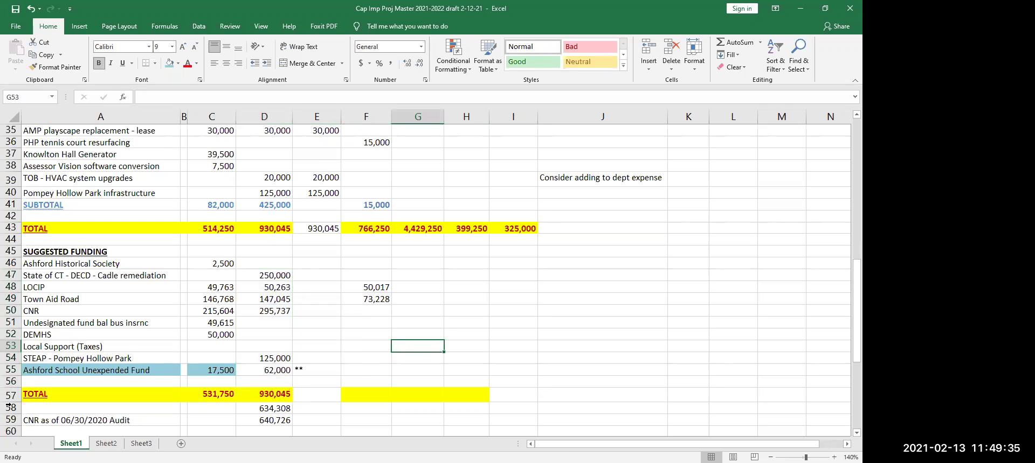
click(281, 410)
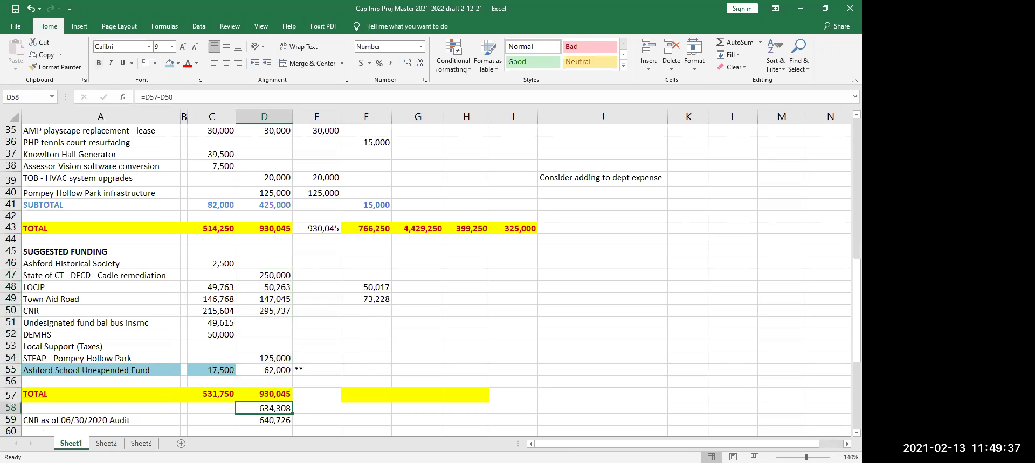
key(Delete)
click(597, 356)
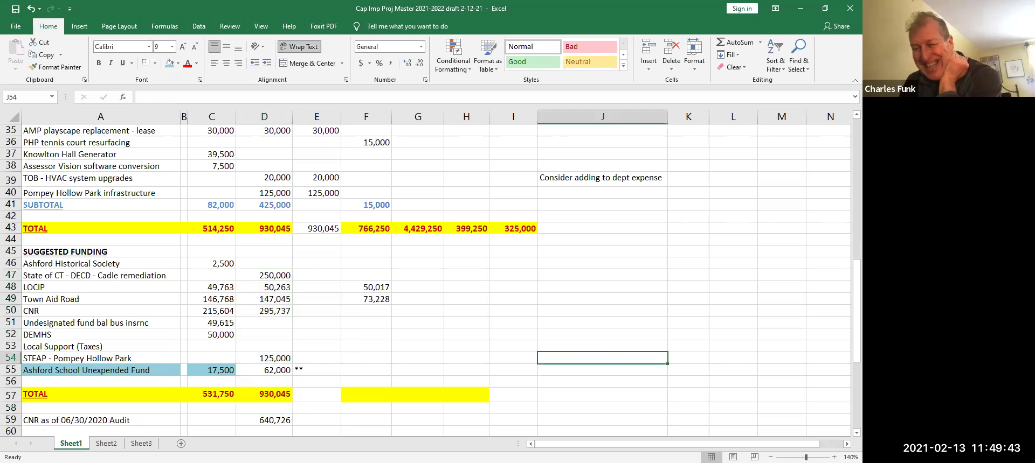
Clear the approved-column figures in E39:E43, from TOB HVAC system upgrades down to the total row.
key(Up)
key(Up)
key(Up)
key(Up)
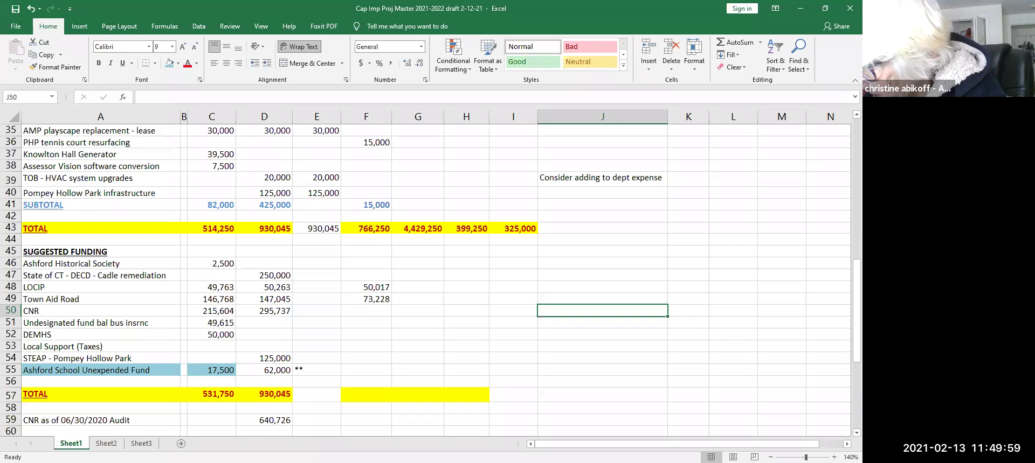
drag(308, 223, 340, 182)
key(Delete)
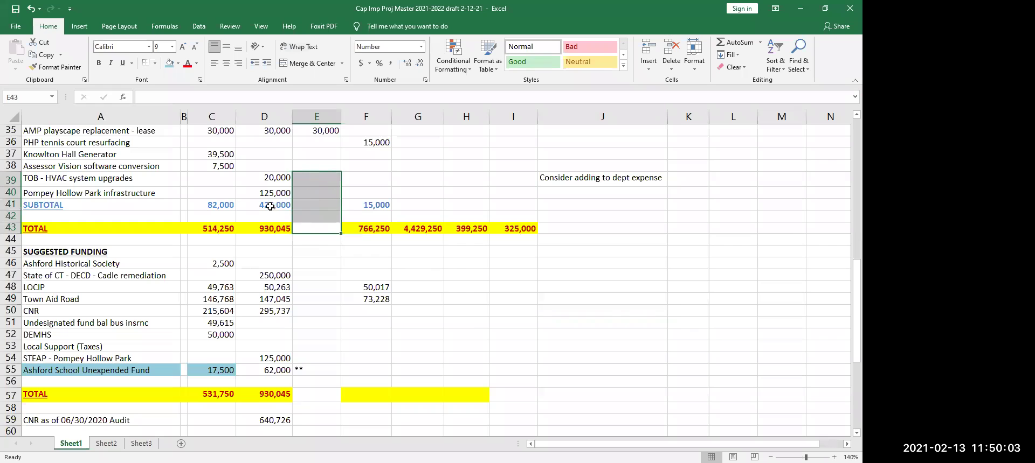
click(340, 179)
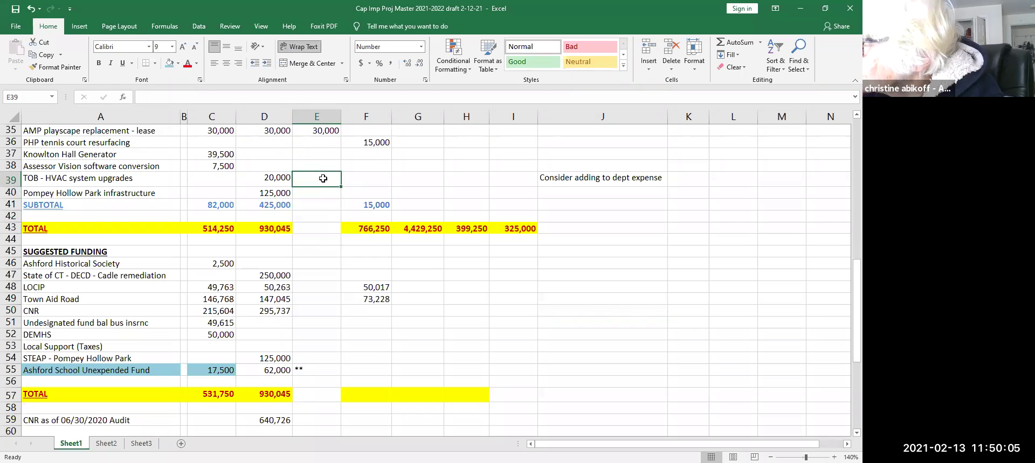
click(459, 51)
key(ctrl+8)
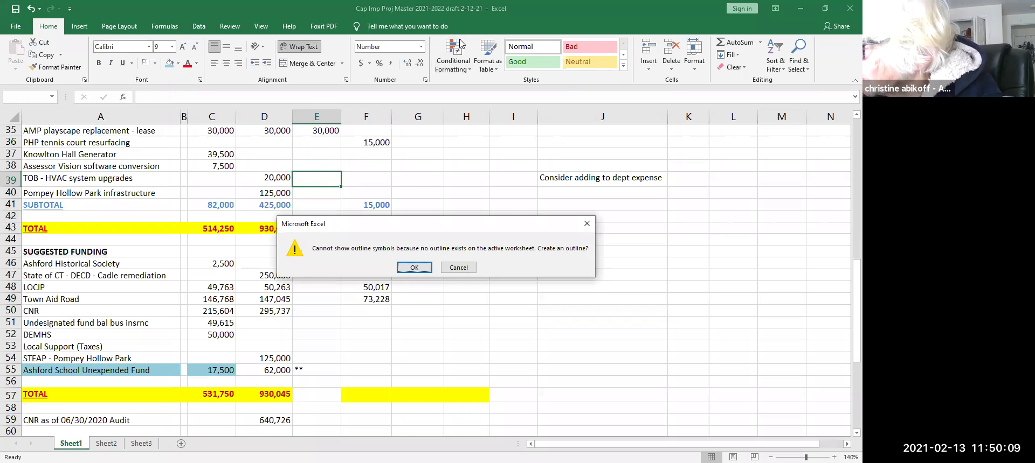
click(458, 268)
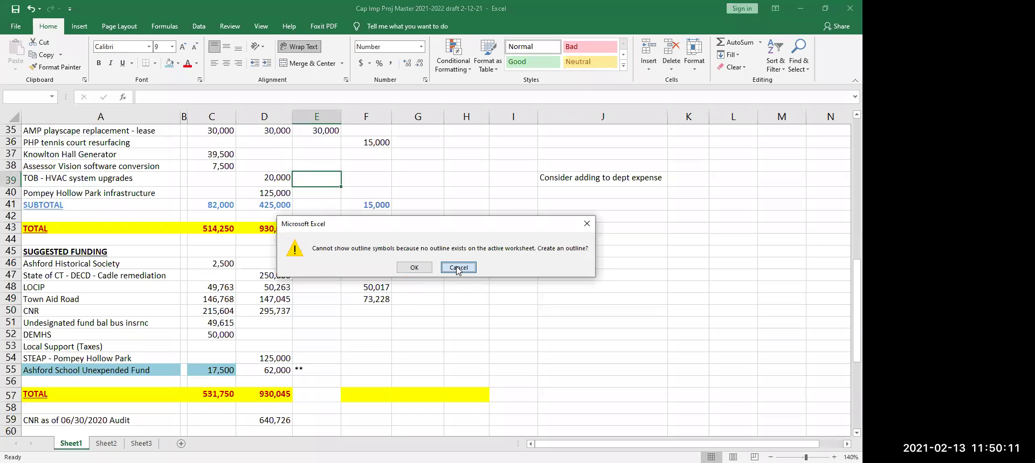
click(456, 268)
Clear the approved amounts for Cadle property remediation and AMP playscape in E34:E35, and for roof planning/design in E27.
key(Up)
key(Up)
key(Up)
key(Up)
key(Up)
key(Up)
key(Up)
key(Up)
key(Up)
key(Up)
key(Up)
key(Up)
key(Up)
key(Up)
key(Up)
key(Up)
key(Up)
key(Up)
key(Up)
key(Up)
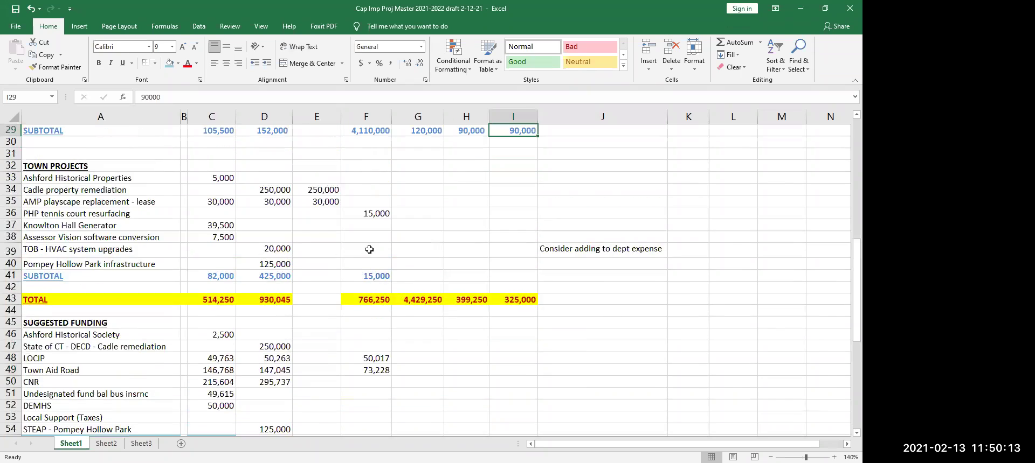
key(Up)
key(Up)
click(322, 287)
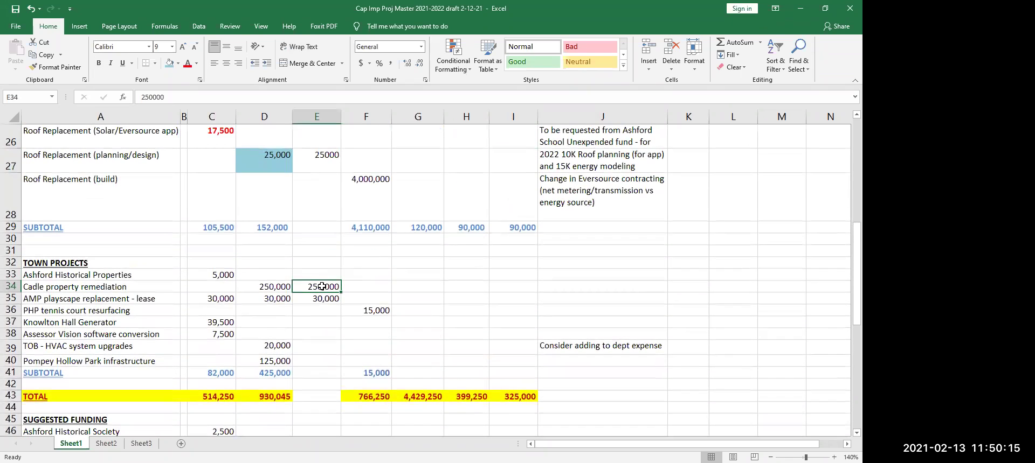
drag(322, 287, 318, 299)
key(Delete)
click(316, 160)
key(Delete)
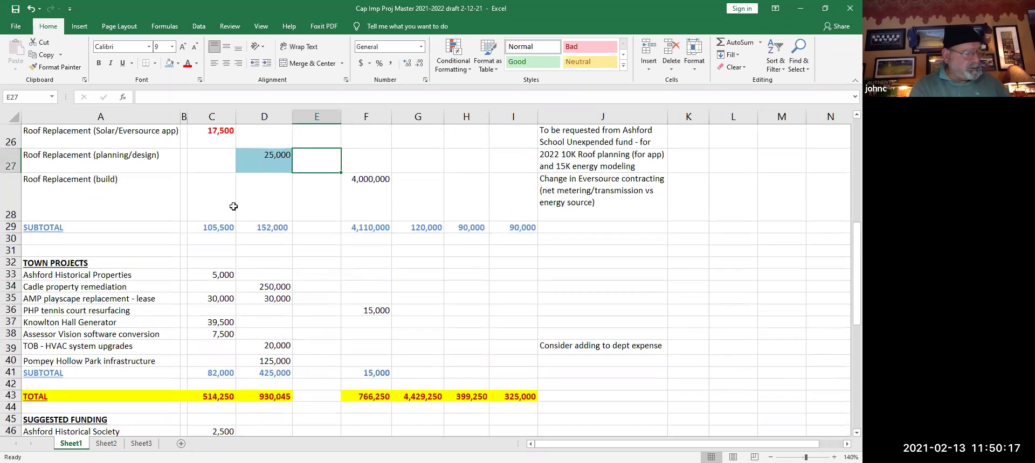
Delete the asterisk marker in E9 beside the proposed mini excavator lease amount.
key(Up)
key(Up)
key(Up)
key(Up)
key(Up)
key(Up)
key(Up)
key(Up)
key(Up)
key(Up)
key(Up)
key(Up)
key(Up)
key(Up)
key(Up)
key(Up)
key(Up)
key(Up)
key(Up)
key(Up)
key(Up)
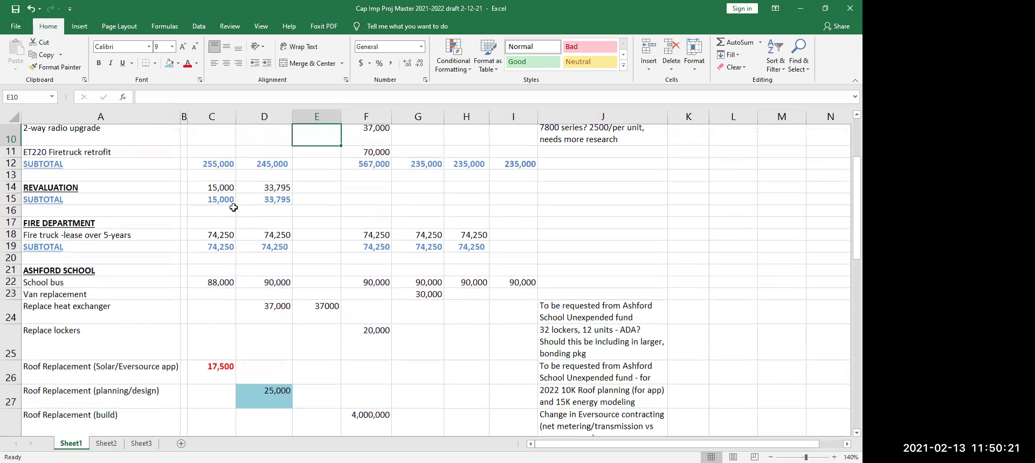
scroll(234, 207, up, 1)
click(276, 228)
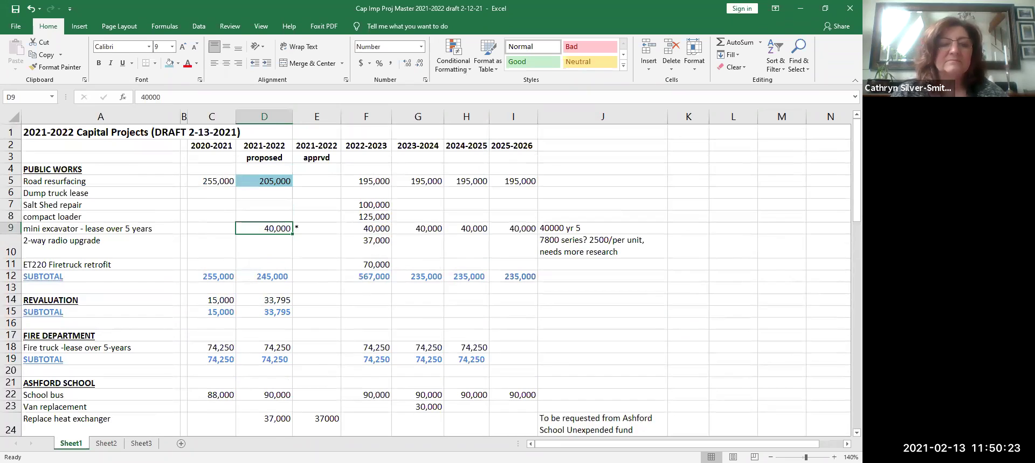
key(Right)
key(Delete)
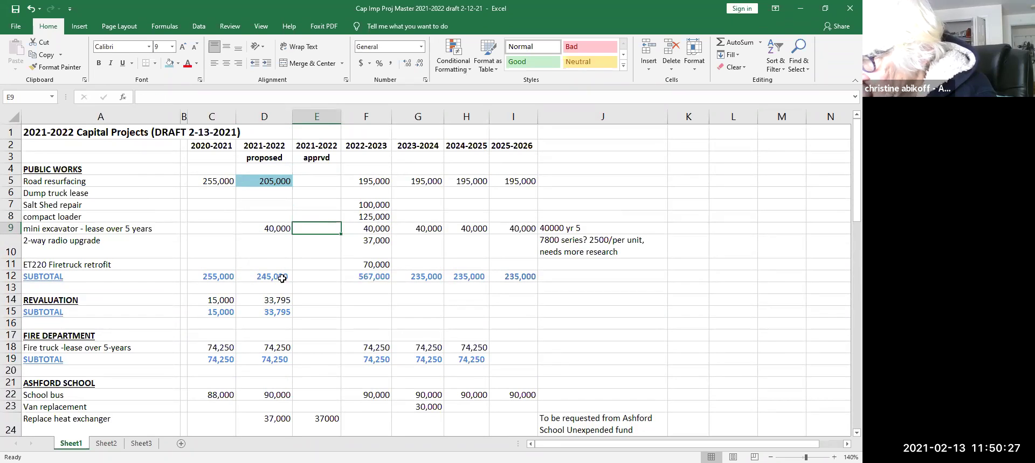
Check the yearly mini excavator lease amounts across row 9 and delete the "40000 yr 5" note in J9.
click(311, 264)
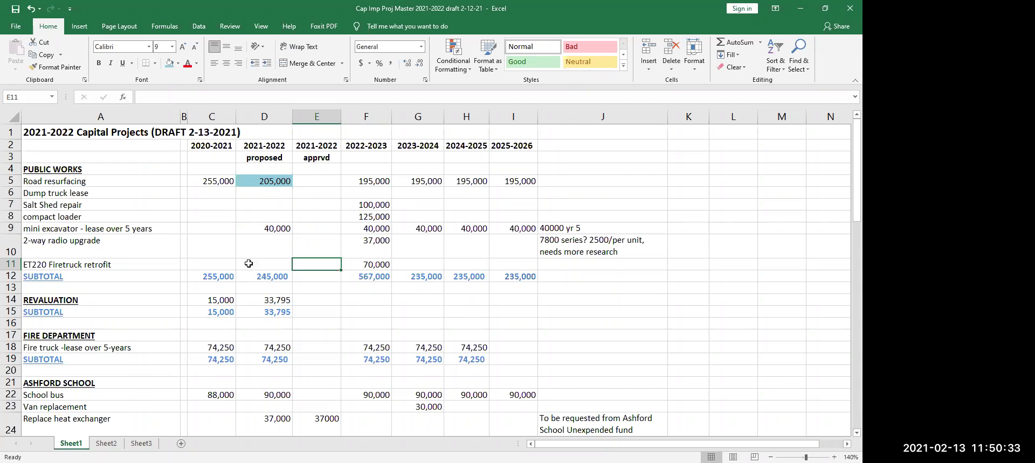
click(268, 231)
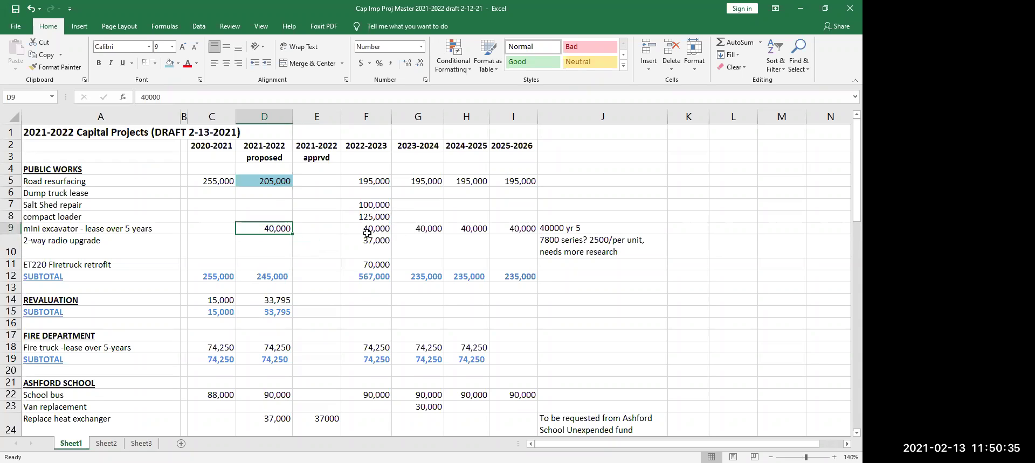
click(375, 230)
click(427, 225)
click(466, 226)
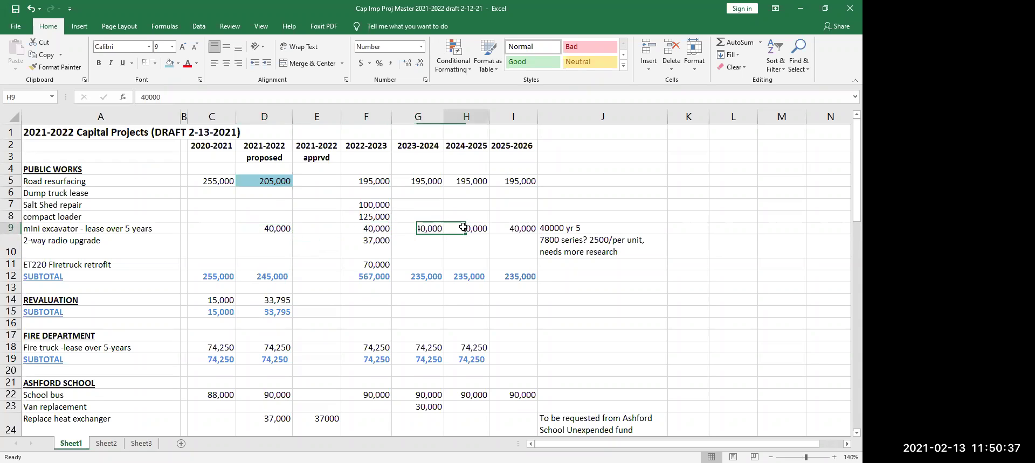
click(508, 225)
click(544, 227)
key(Delete)
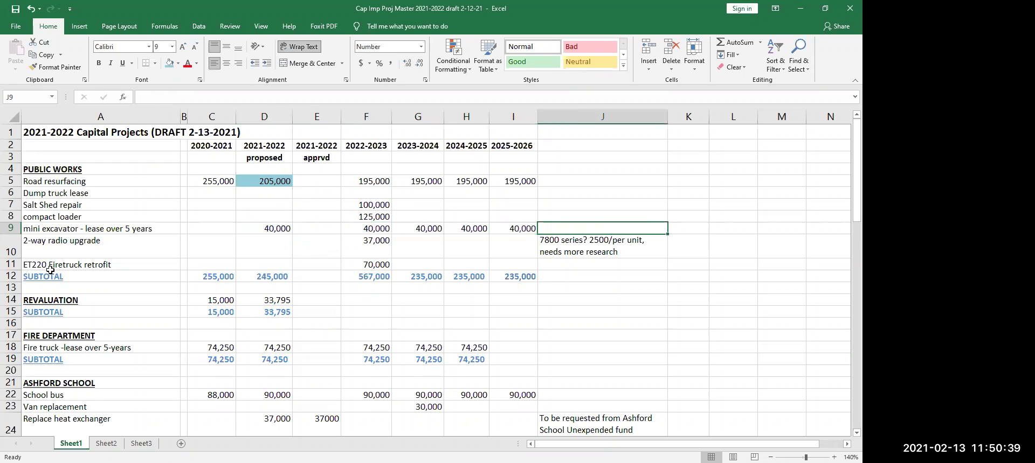
End the 2-way radio upgrade note in J10 with a period and append "Two radios avail. To test with.".
key(Down)
key(Down)
key(Down)
key(Down)
key(Down)
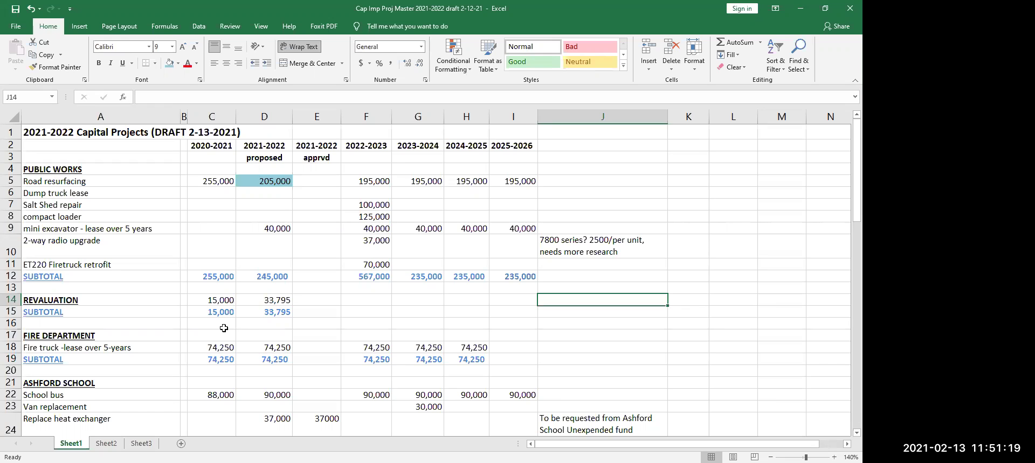
scroll(224, 328, down, 1)
click(625, 207)
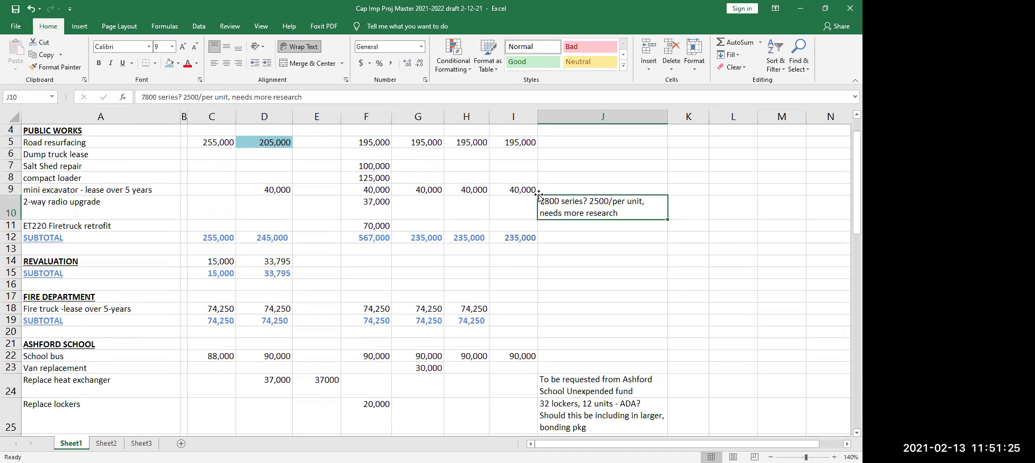
click(307, 97)
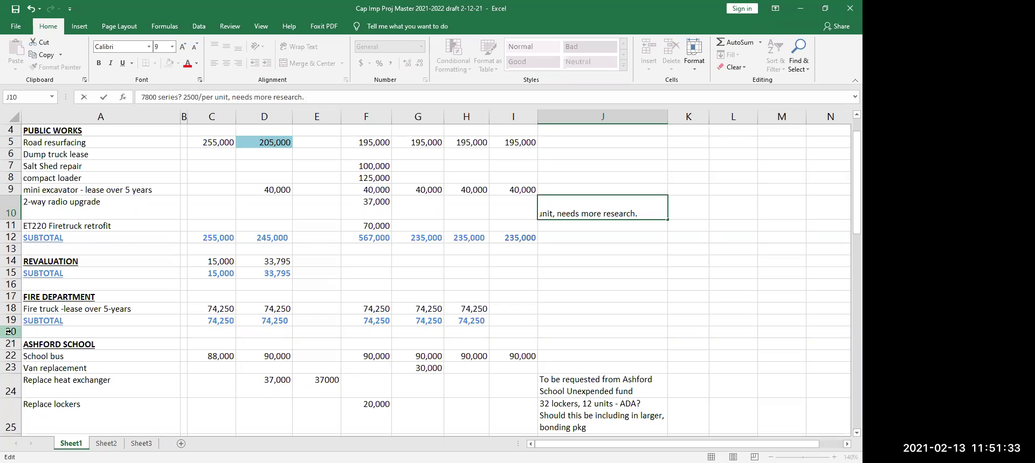
text(Two radios)
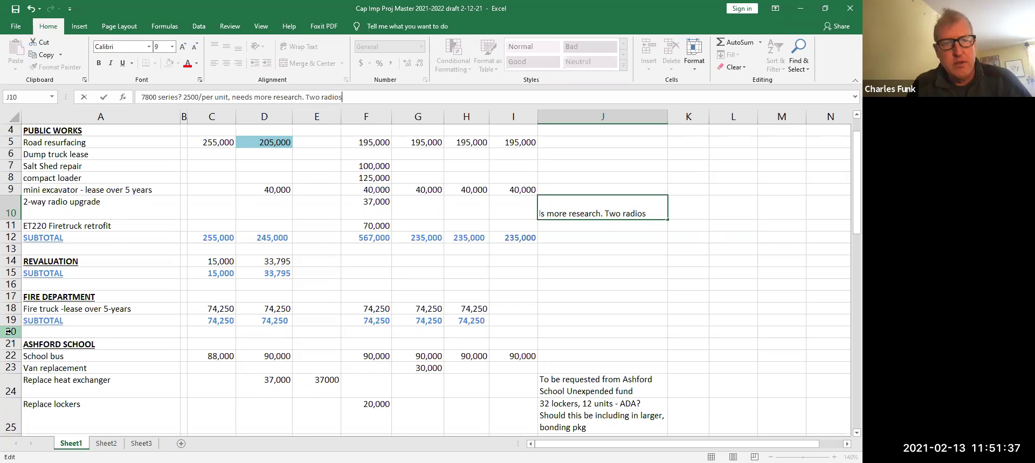
text( avail)
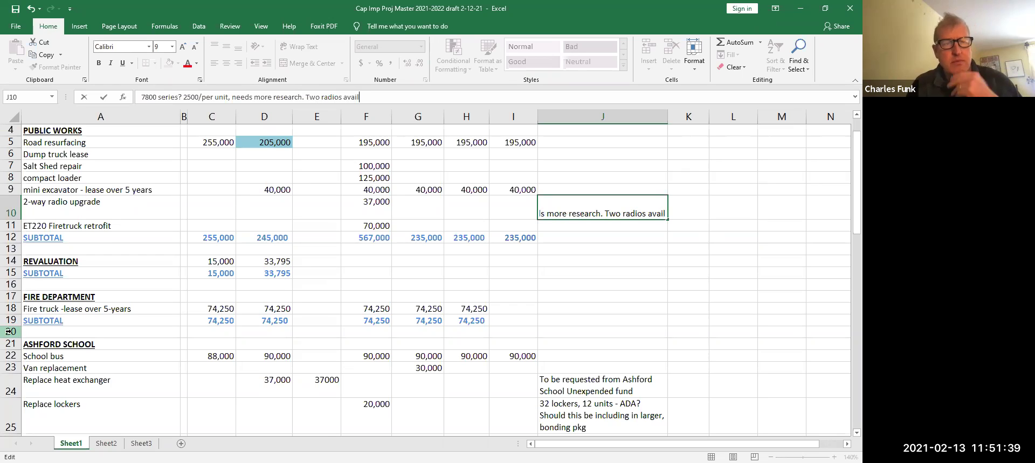
text(. To test)
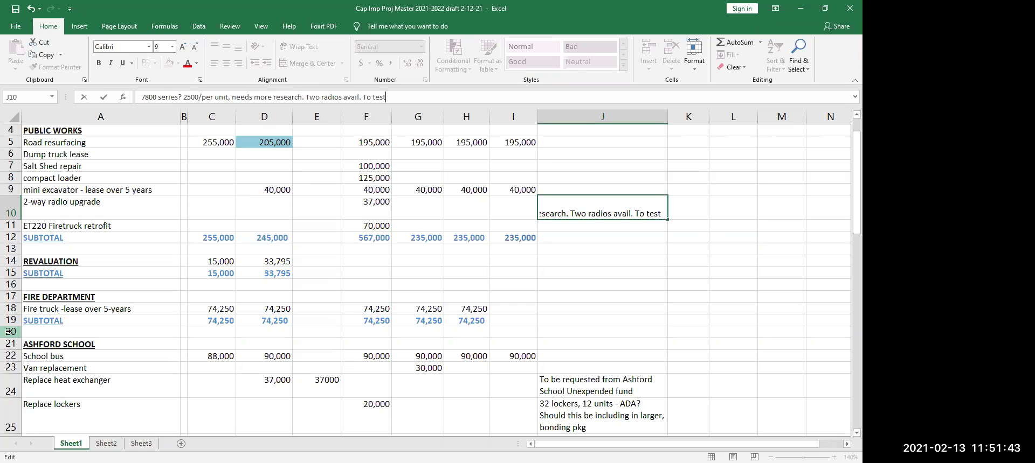
text( with.)
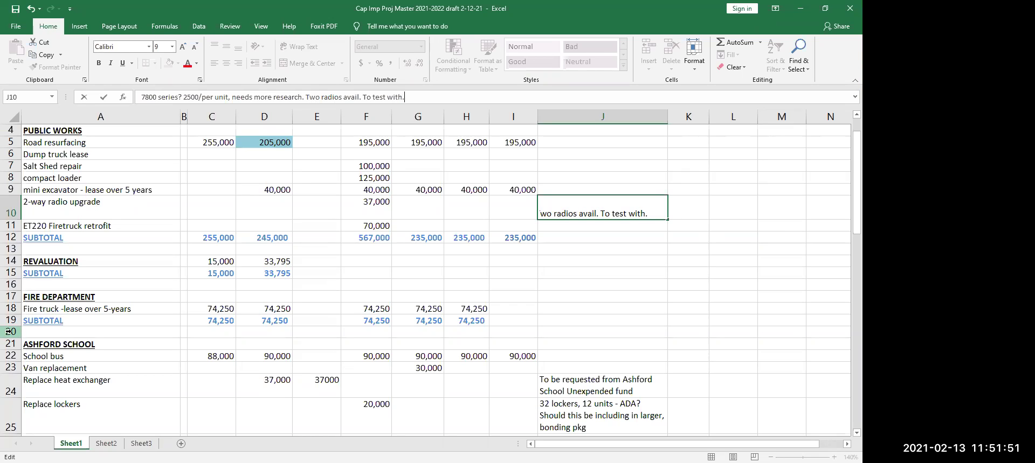
click(620, 302)
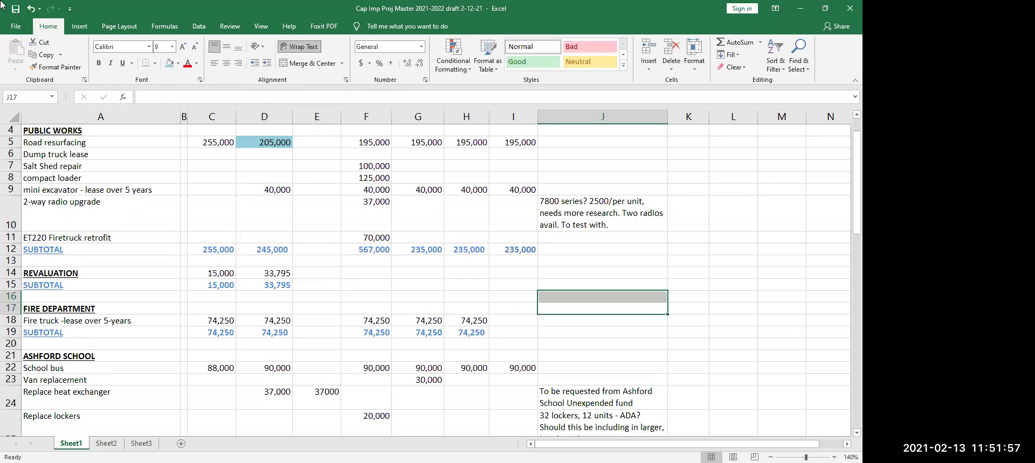
Review the capital projects sheet from the public works rows down to the start of the town projects section.
key(Left)
key(Left)
key(Up)
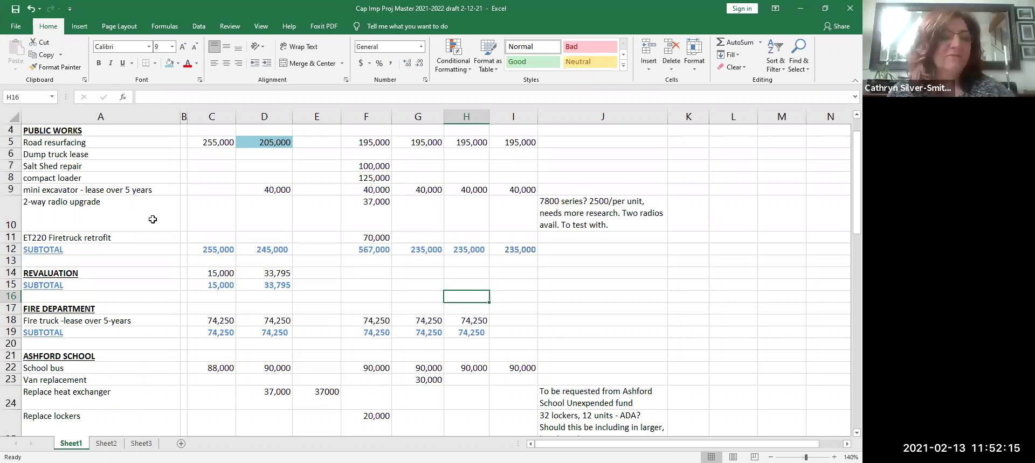
key(Left)
key(Left)
key(Left)
key(Left)
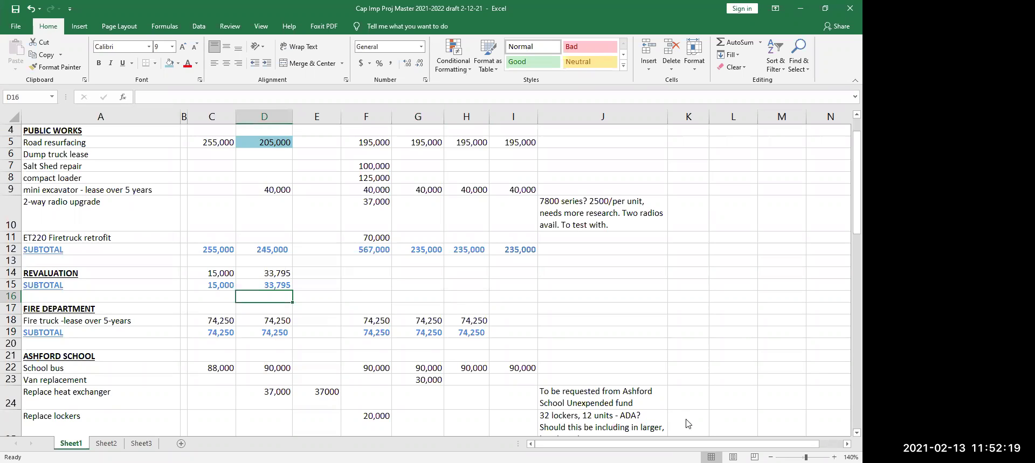
key(Up)
key(Up)
key(Up)
key(Up)
key(Up)
key(Up)
key(Up)
key(Up)
key(Up)
key(Up)
key(Up)
key(Up)
key(Up)
key(Up)
key(Up)
key(Down)
key(Down)
key(Down)
key(Down)
key(Down)
key(Down)
key(Down)
key(Down)
key(Down)
key(Down)
key(Down)
key(Down)
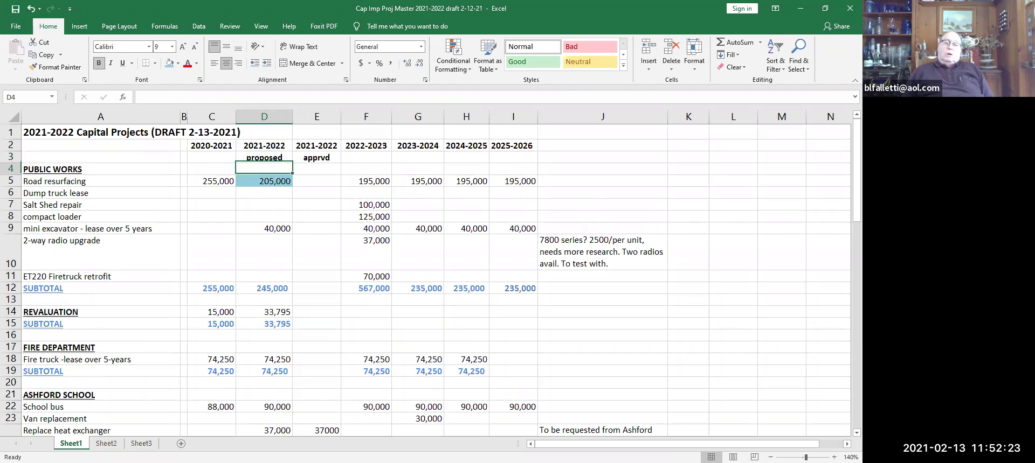
key(Down)
key(Down)
key(Down)
key(Down)
key(Down)
key(Down)
key(Down)
key(Down)
key(Down)
key(Down)
key(Down)
key(Down)
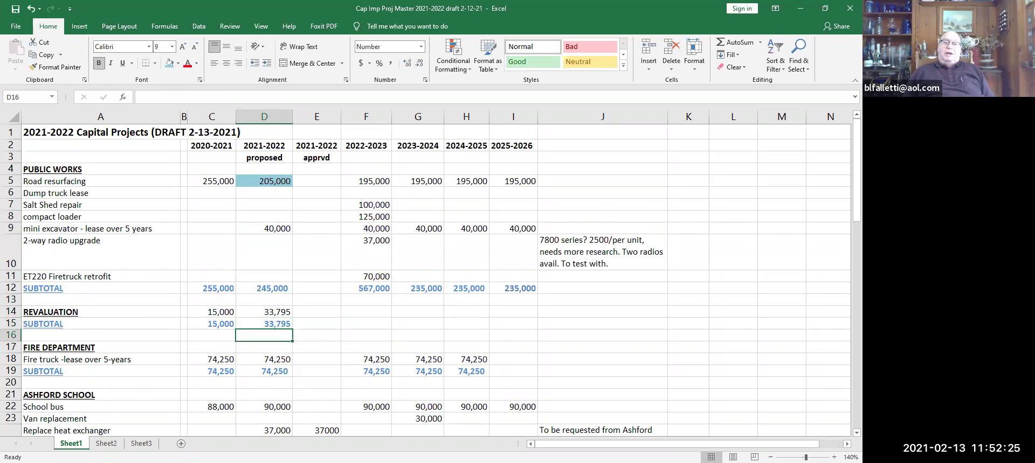
key(Down)
key(Down)
key(Down)
key(Down)
key(Down)
key(Down)
key(Down)
key(Down)
key(Down)
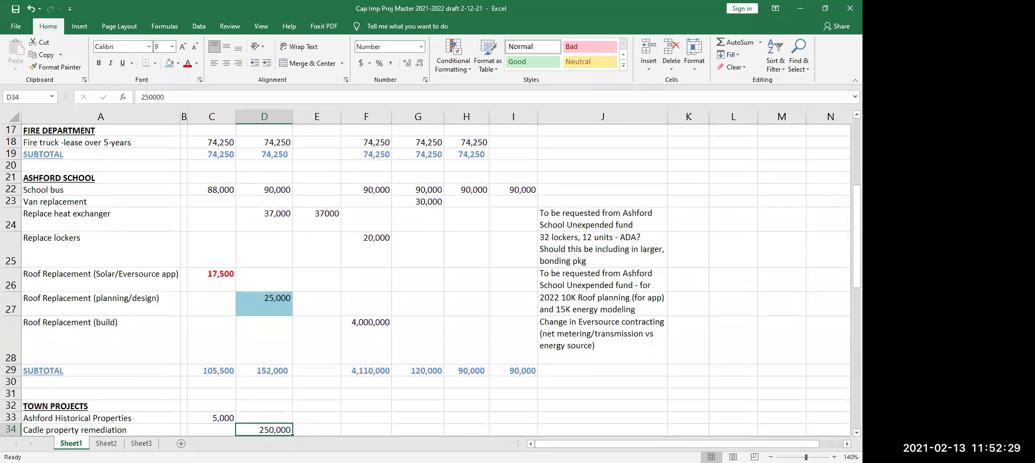
key(Up)
key(Up)
key(Up)
key(Up)
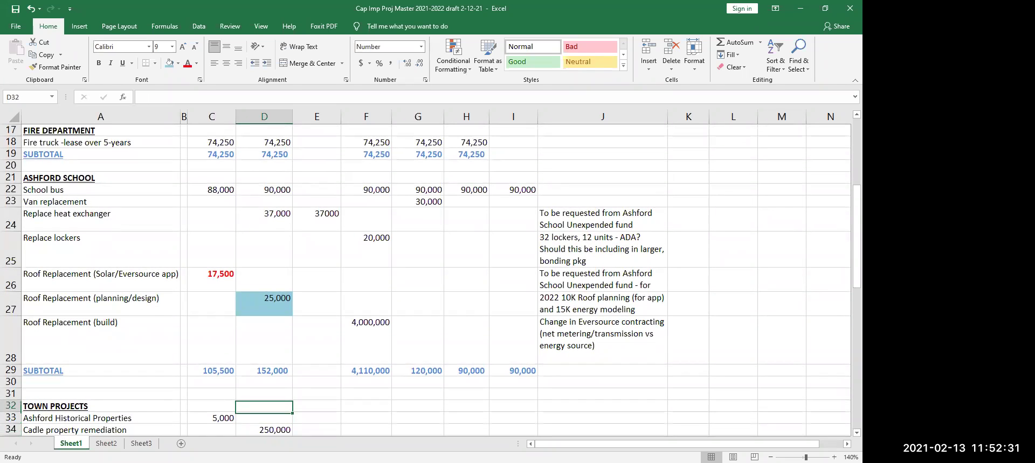
Go back up from the town projects section to the top of the capital projects sheet, reviewing each department's rows.
key(Up)
key(Up)
key(Up)
key(Up)
key(Up)
key(Up)
key(Up)
key(Up)
key(Up)
key(Up)
key(Up)
key(Up)
key(Up)
key(Up)
key(Up)
key(Up)
key(Up)
key(Up)
key(Up)
key(Up)
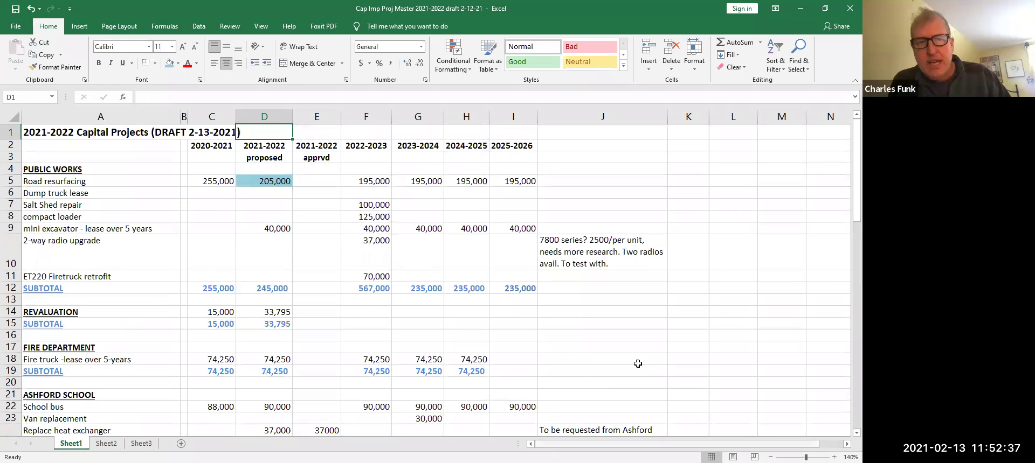
Examine the 2020-2021 amounts from road resurfacing down through the Ashford School rows.
click(602, 323)
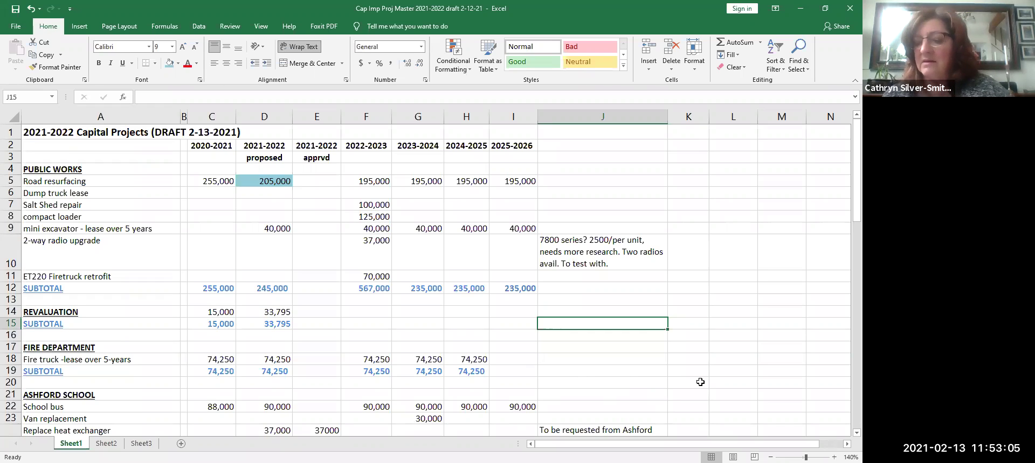
click(602, 382)
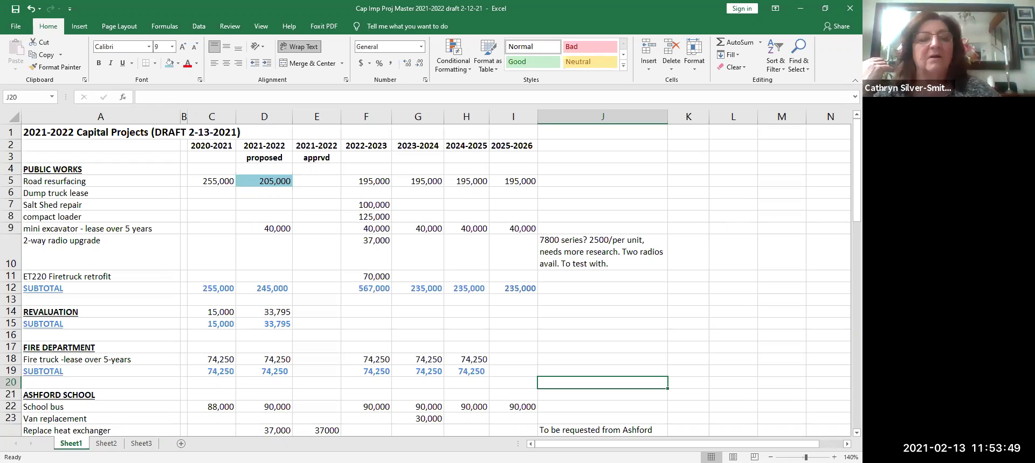
drag(214, 180, 206, 396)
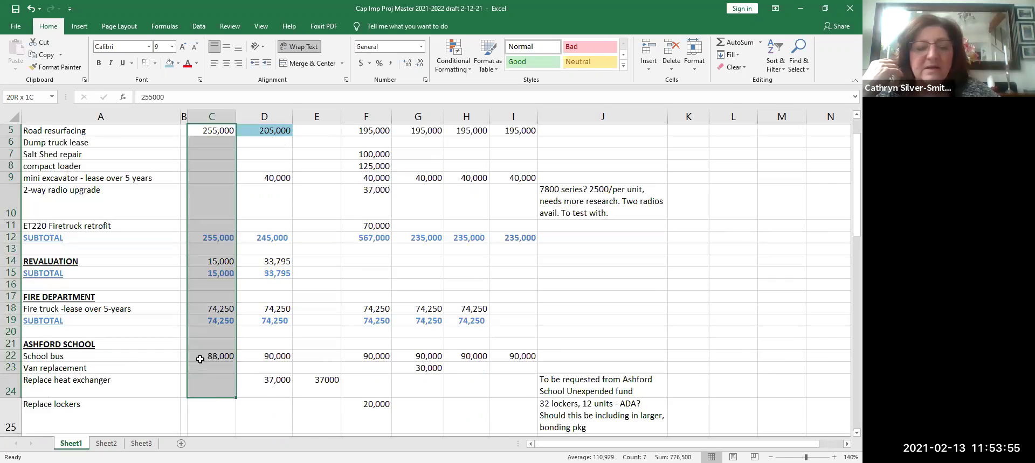
scroll(409, 221, down, 1)
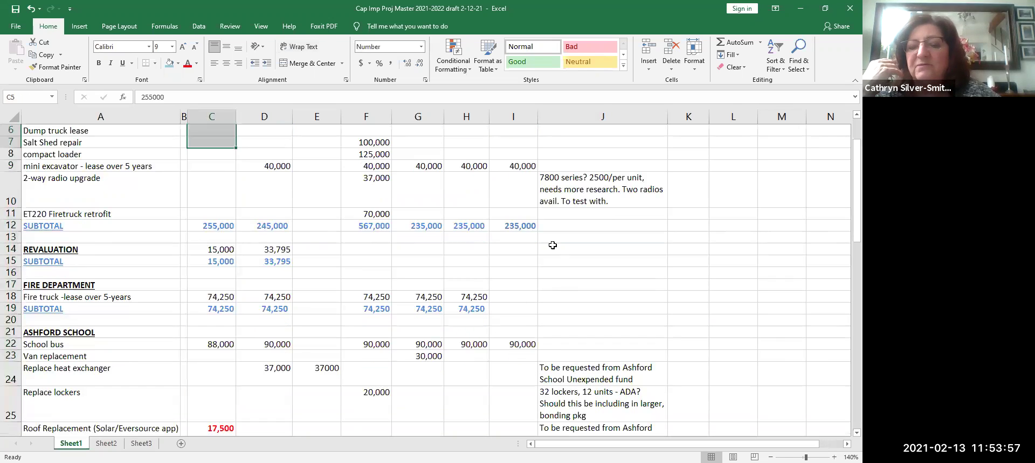
click(598, 250)
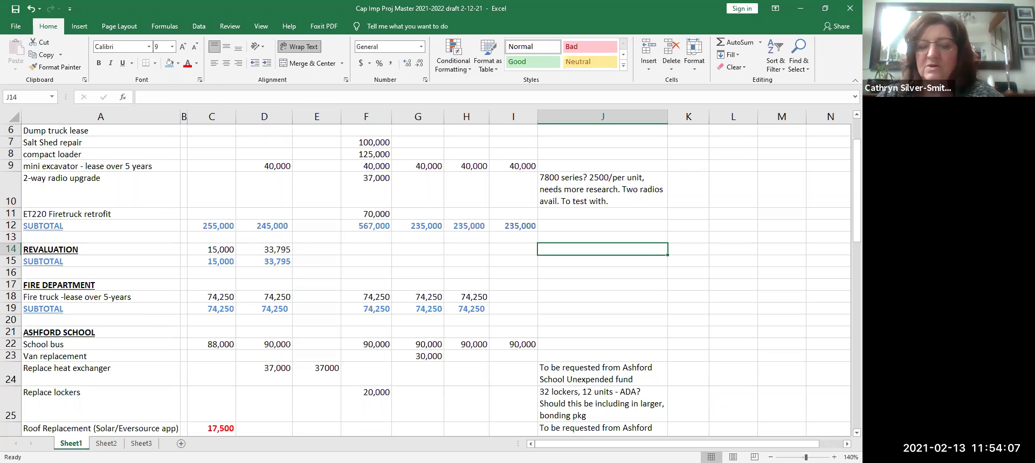
Move from the revaluation row to the heat exchanger replacement row and check its proposed 2021-2022 amount in D24.
key(alt+n)
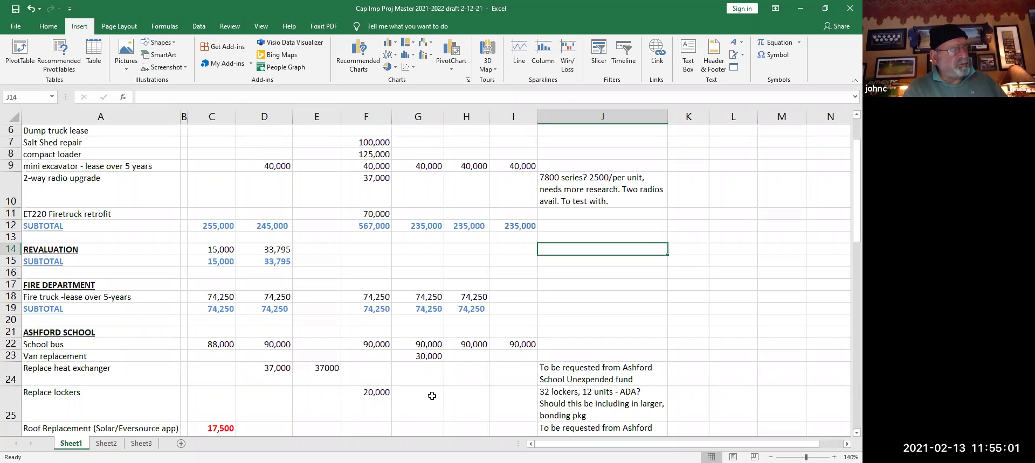
key(Left)
key(Left)
key(Left)
key(Left)
key(Left)
key(Left)
key(Left)
key(Left)
key(Left)
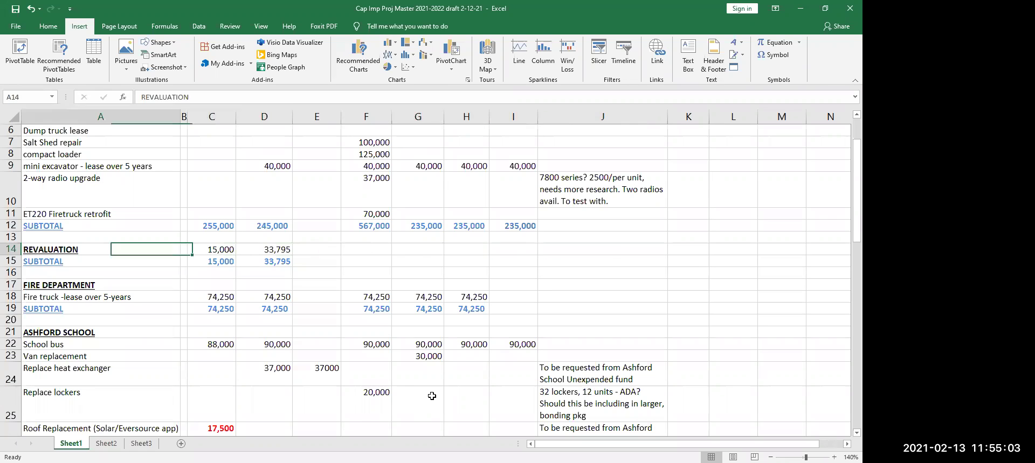
key(Down)
key(Down)
key(Down)
key(Down)
key(Down)
key(Down)
key(Down)
key(Down)
key(Down)
key(Down)
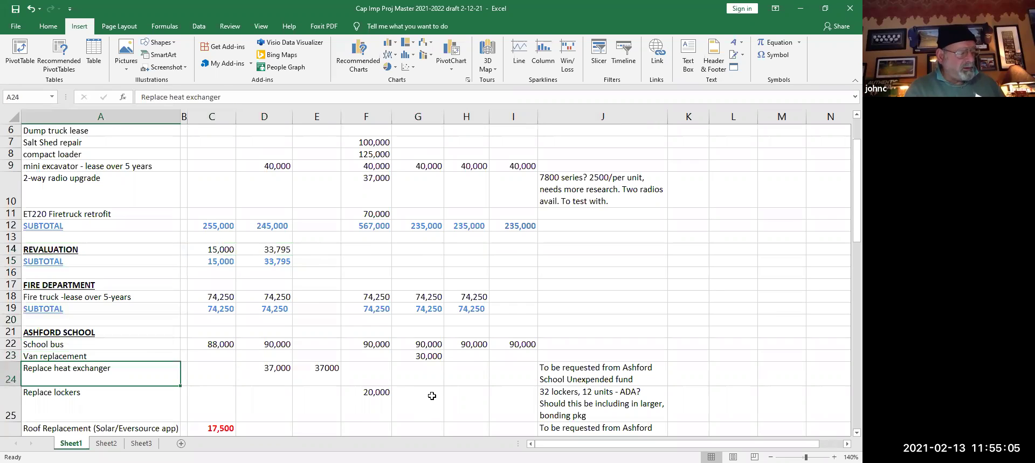
key(Right)
key(Right)
key(Right)
key(Right)
key(Left)
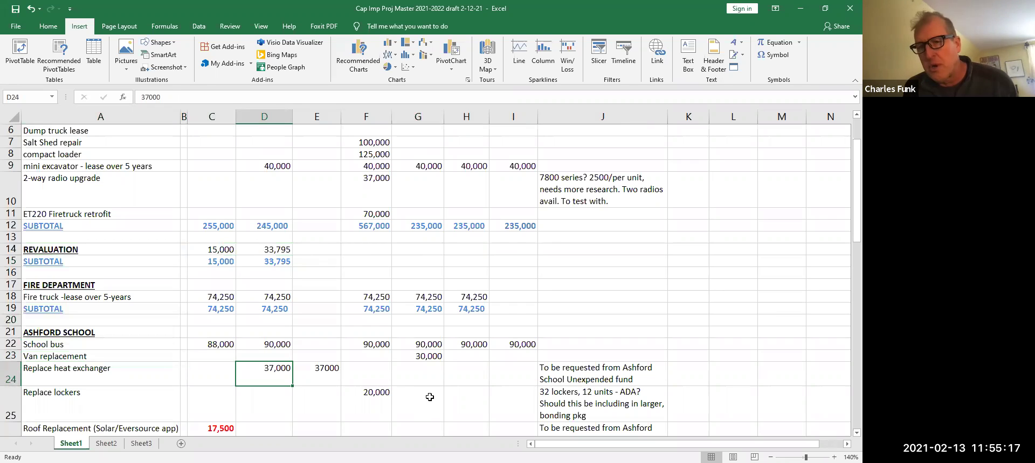
key(Left)
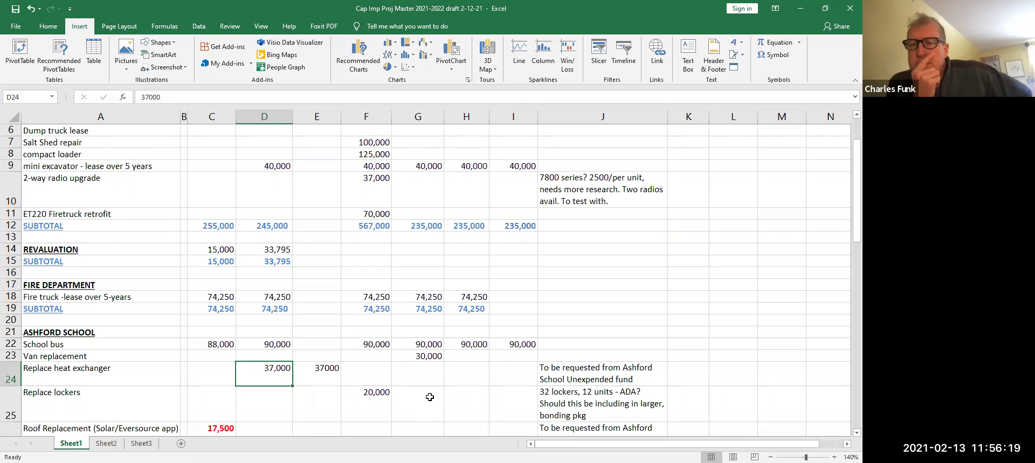
Look over the public works and fire department sections, and check the proposed 2021-2022 grand total in D43.
drag(845, 162, 846, 105)
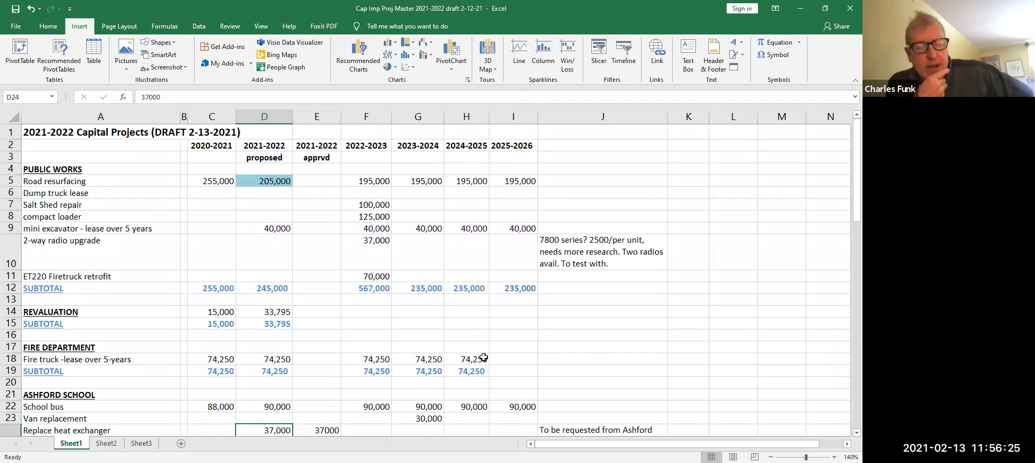
click(602, 348)
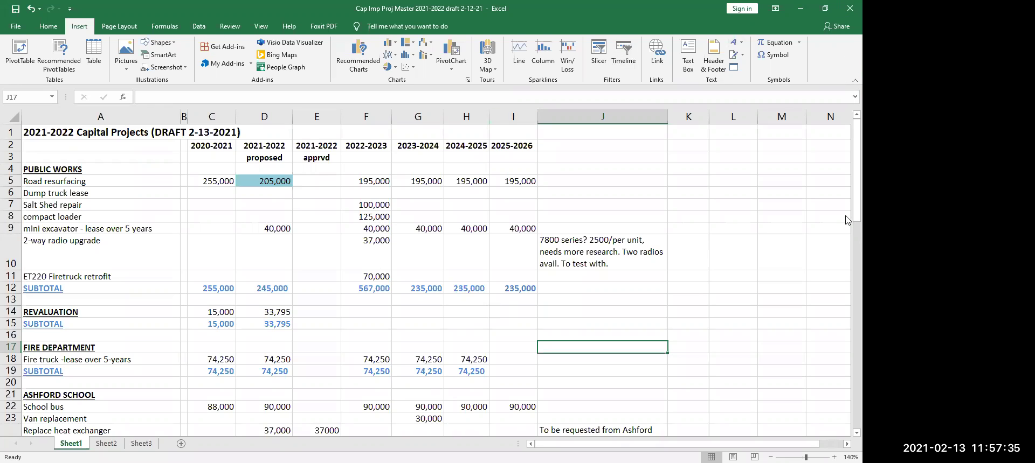
drag(846, 210, 846, 323)
click(264, 289)
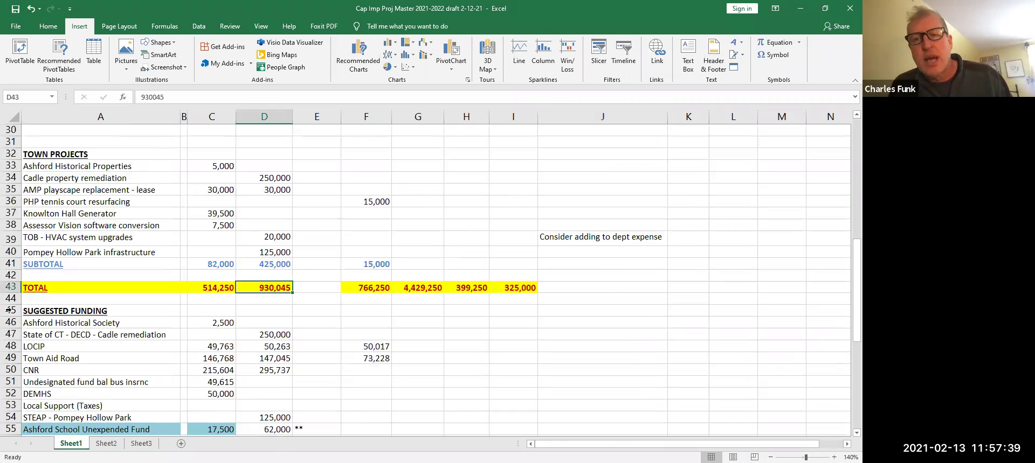